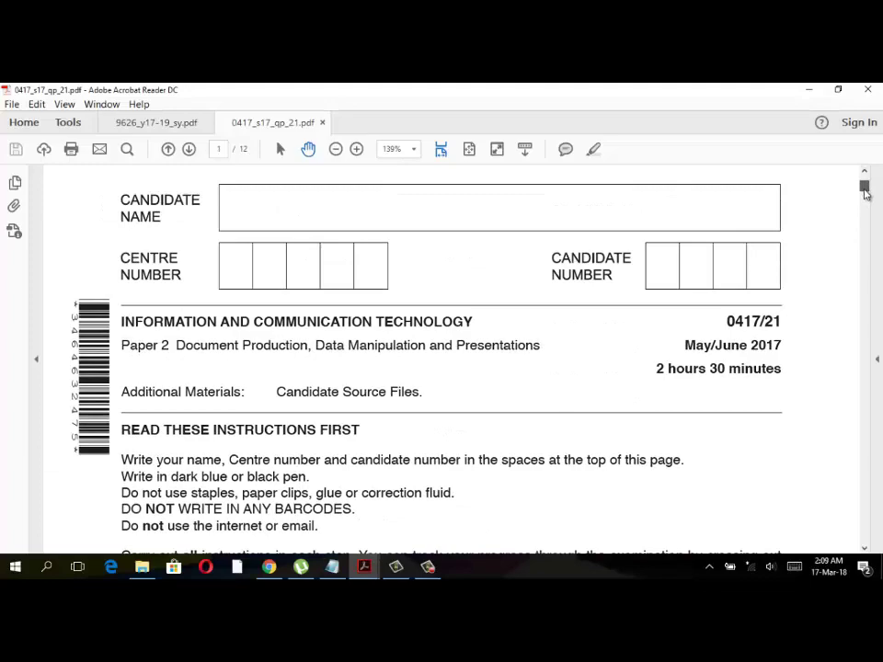
Scroll the exam paper from page 1 to question 22's field name and data type table.
left_click_drag(864, 191, 857, 300)
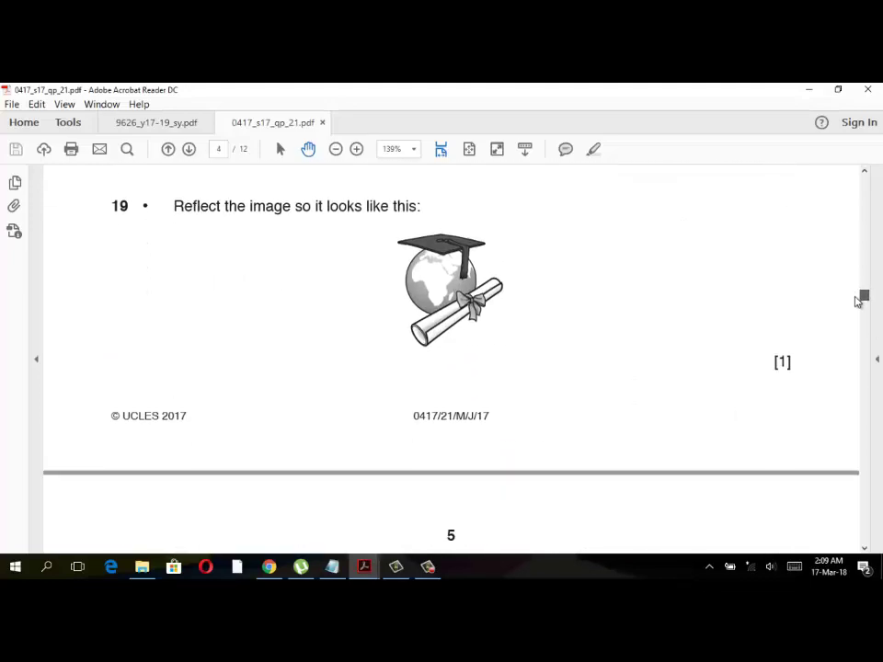
left_click_drag(857, 301, 860, 335)
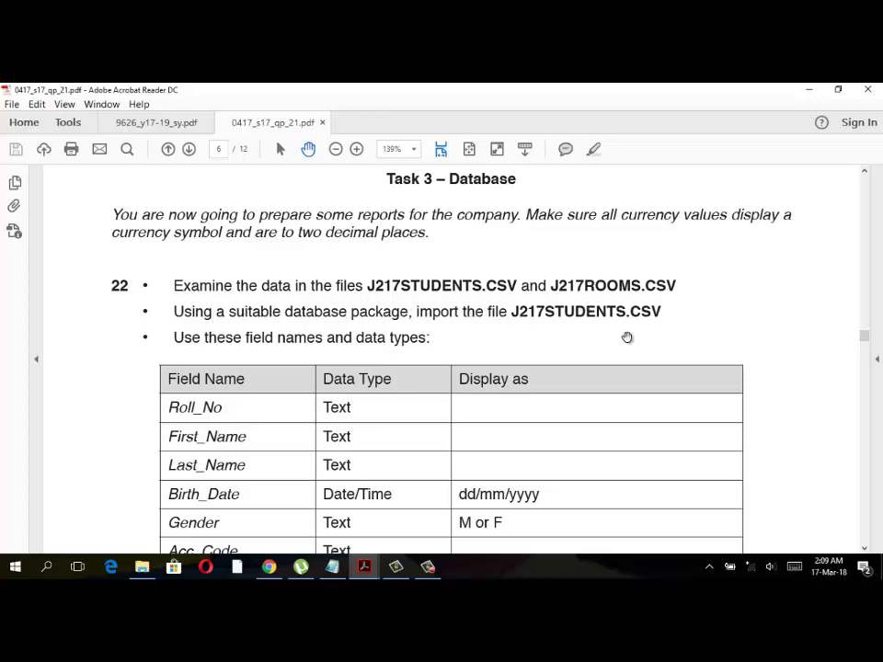
scroll(657, 343, "down", 3)
scroll(625, 354, "down", 5)
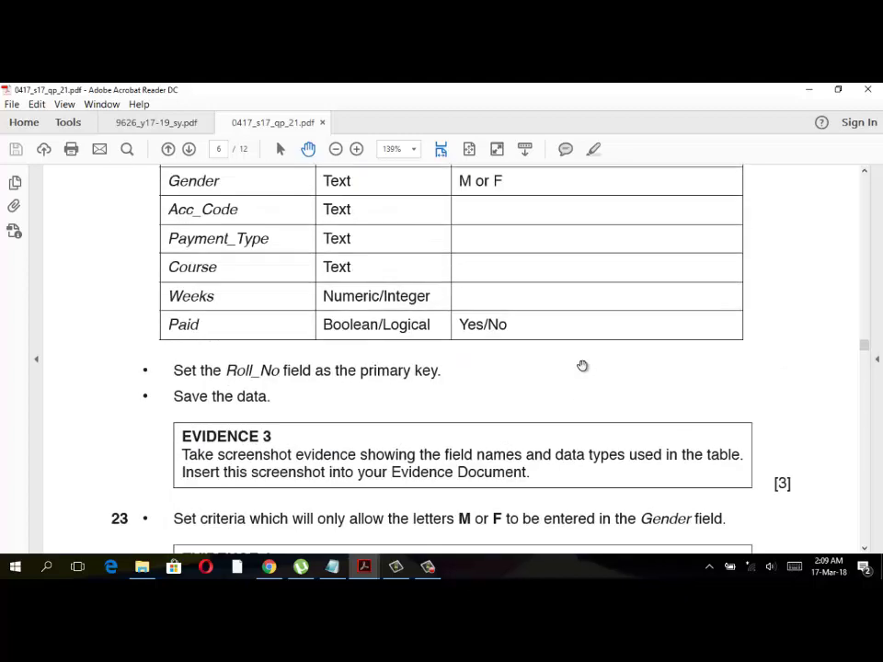
scroll(583, 366, "up", 2)
scroll(583, 366, "up", 1)
scroll(570, 365, "up", 2)
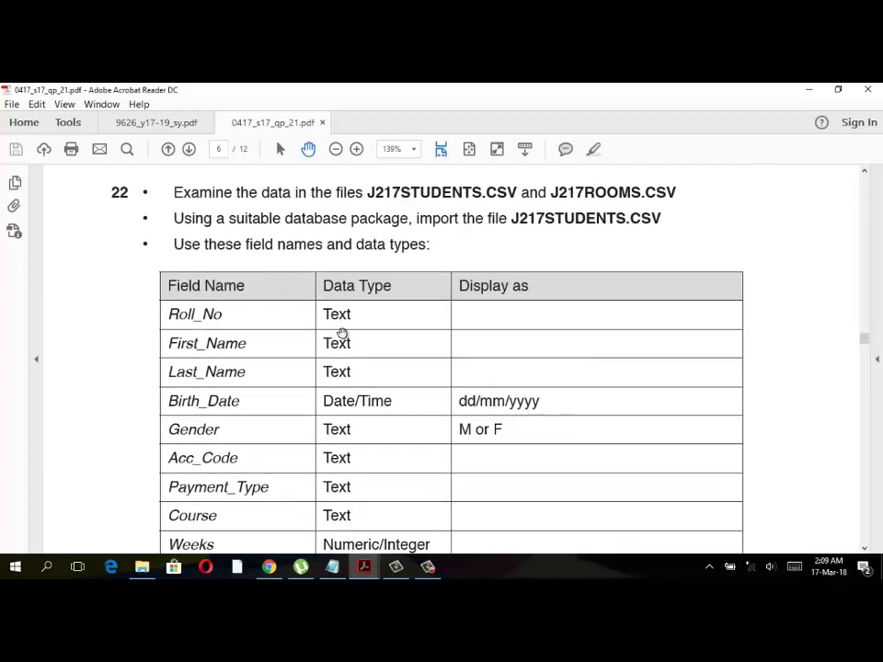
Open the 0417_s17_sf_21 confidential source files folder and copy its full path.
left_click(145, 568)
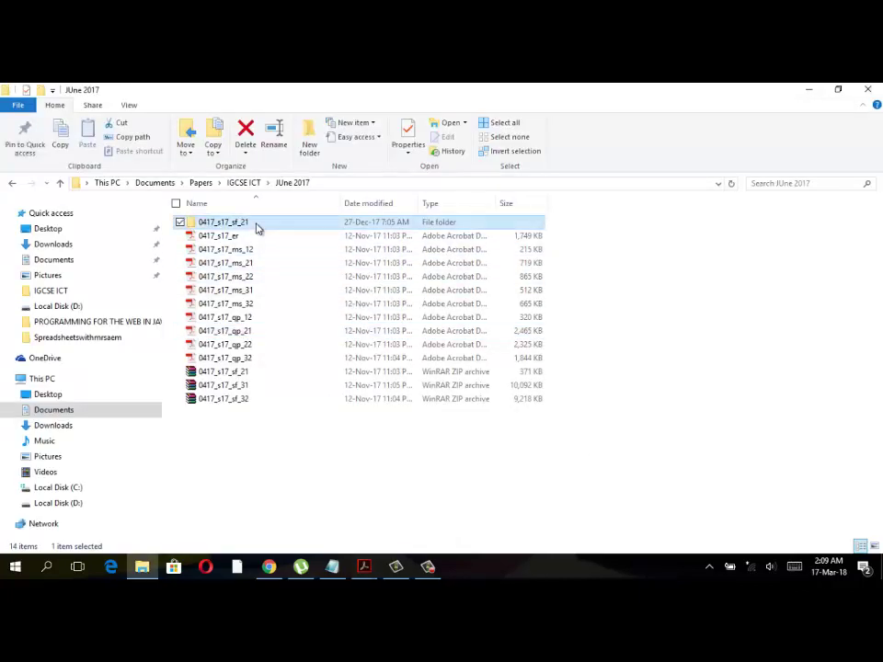
double_click(258, 228)
double_click(271, 225)
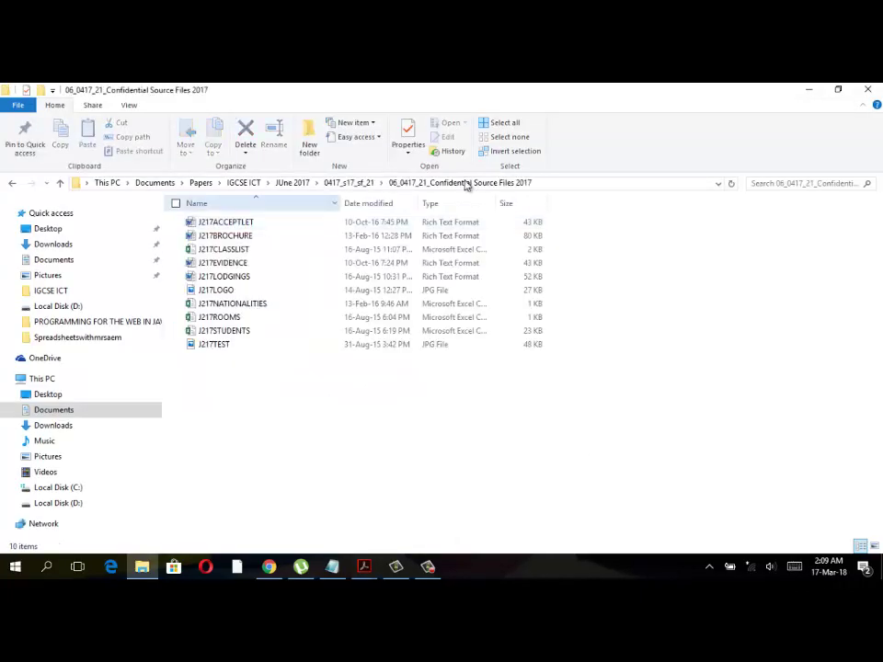
left_click(597, 184)
right_click(596, 185)
left_click(508, 223)
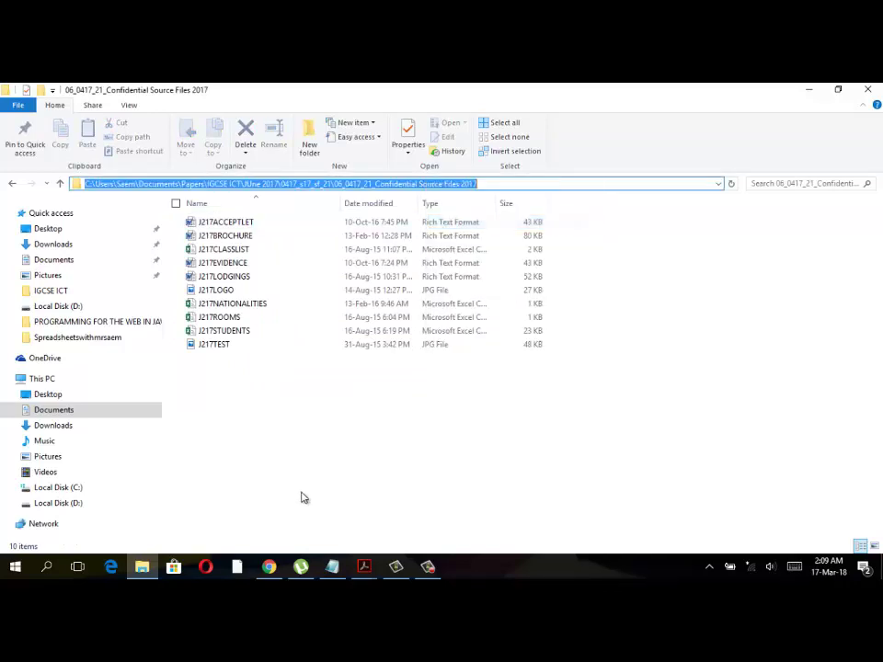
Launch Access 2013 from a Start menu search for 'ac'.
left_click(15, 566)
type("acc")
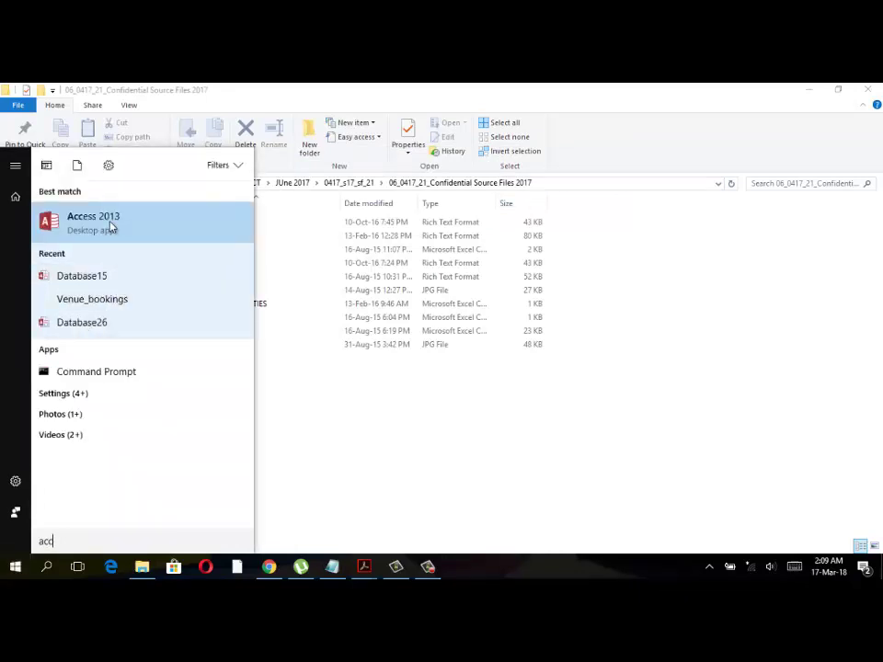
left_click(110, 224)
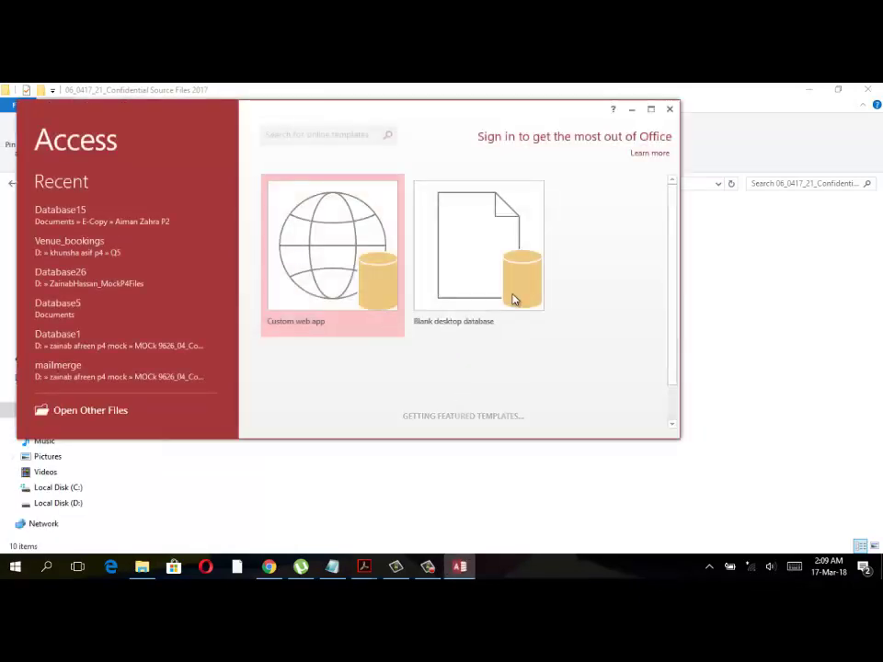
Create a blank desktop database, maximise it and close the empty Table1.
left_click(512, 300)
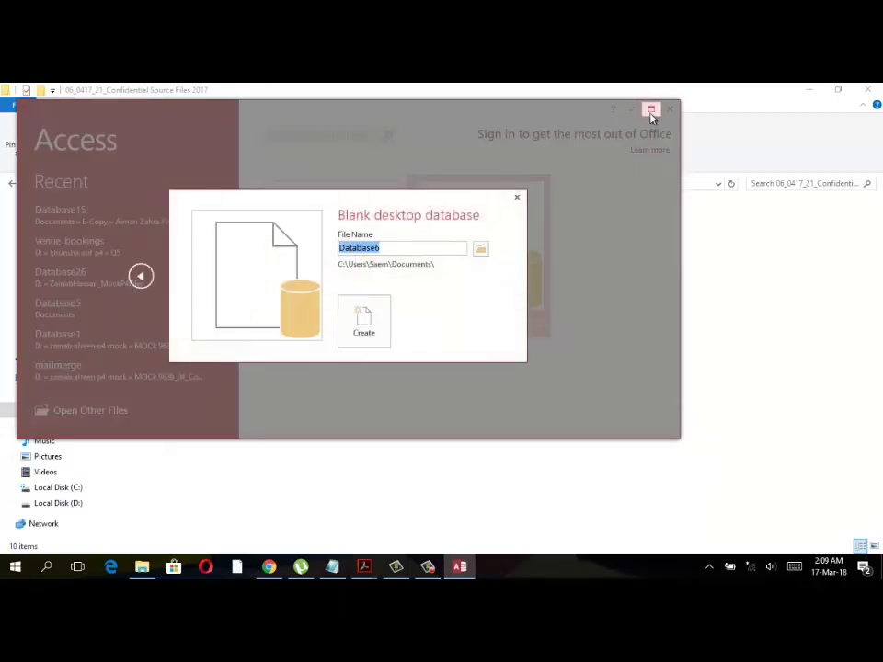
left_click(361, 317)
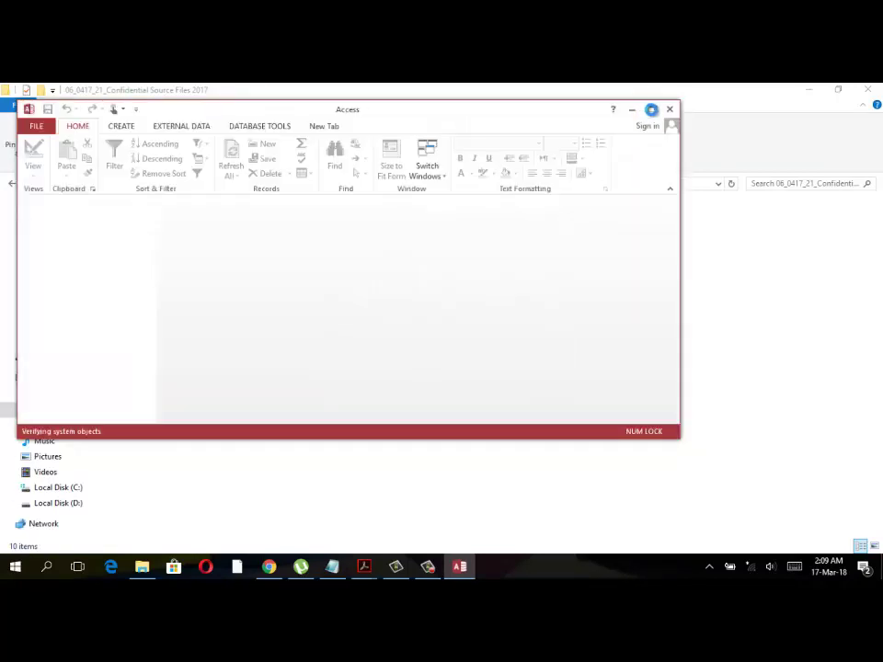
left_click(652, 108)
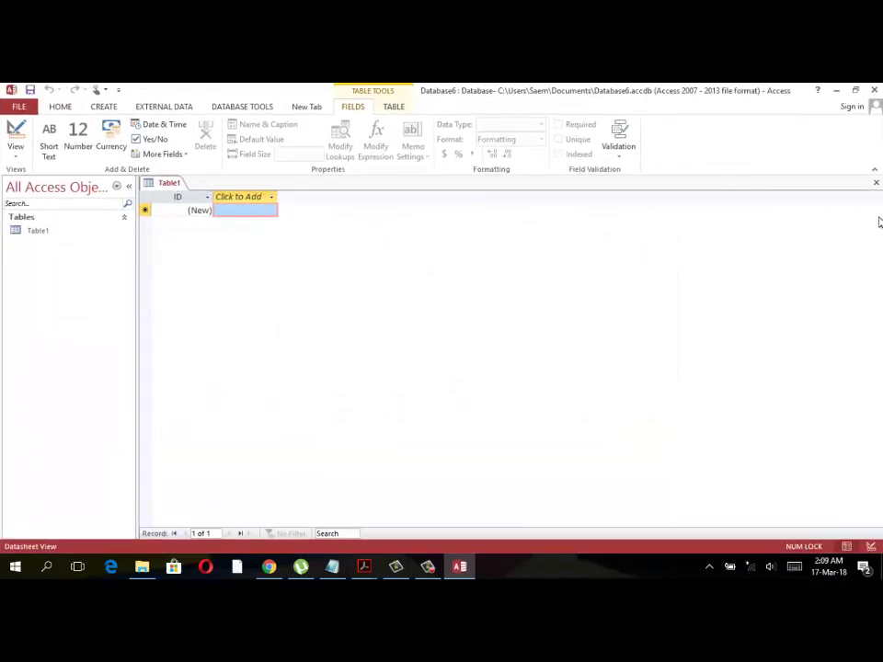
left_click(875, 182)
Import J217STUDENTS as comma-delimited text, with field names in the first row.
left_click(171, 107)
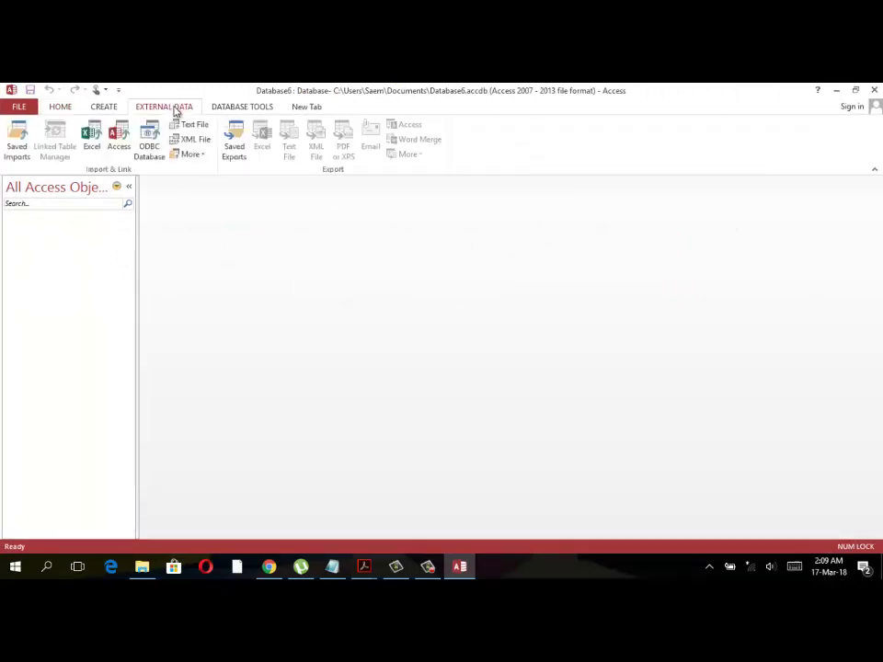
left_click(194, 124)
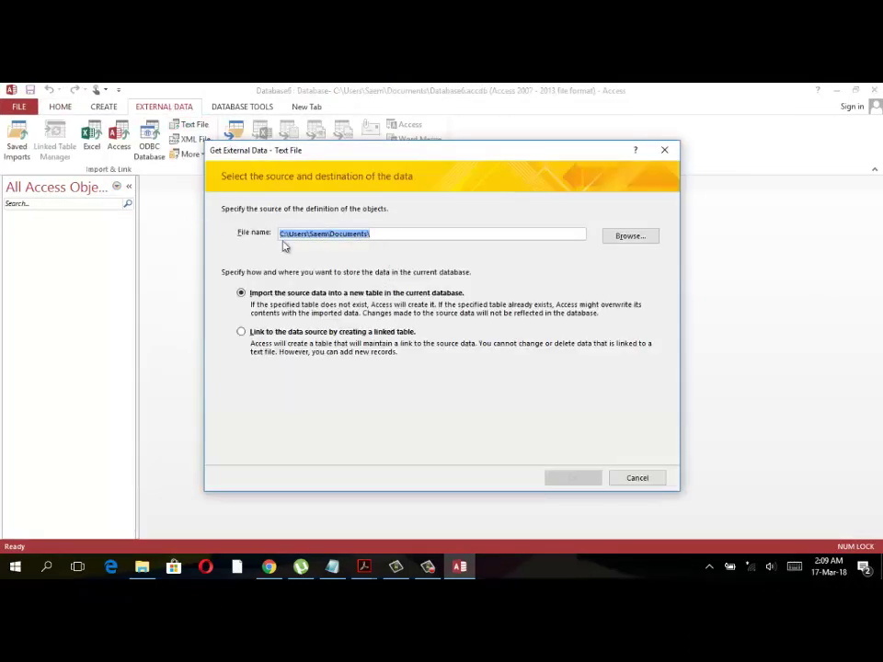
key("ctrl+v")
left_click(630, 235)
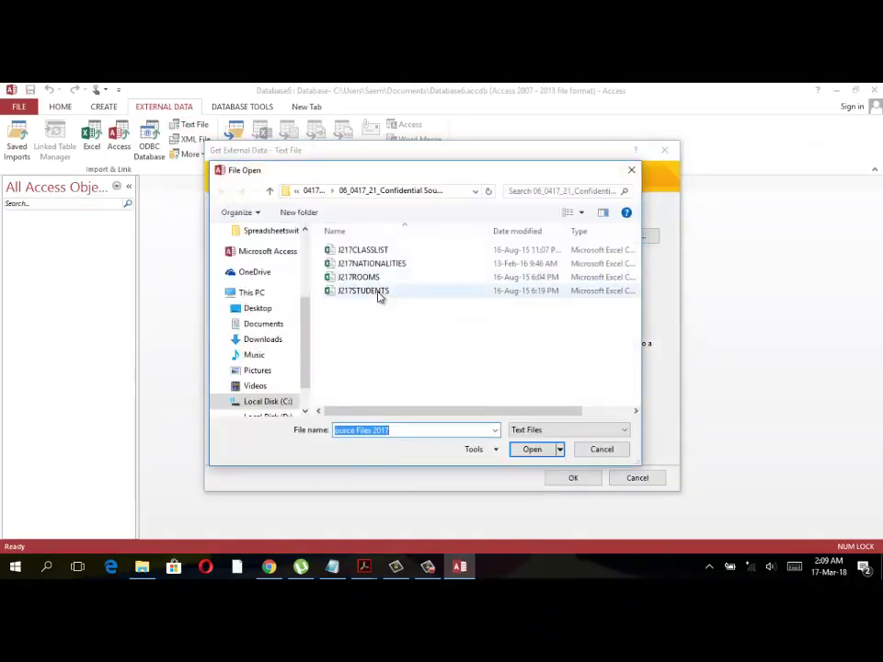
key("Escape")
left_click(562, 480)
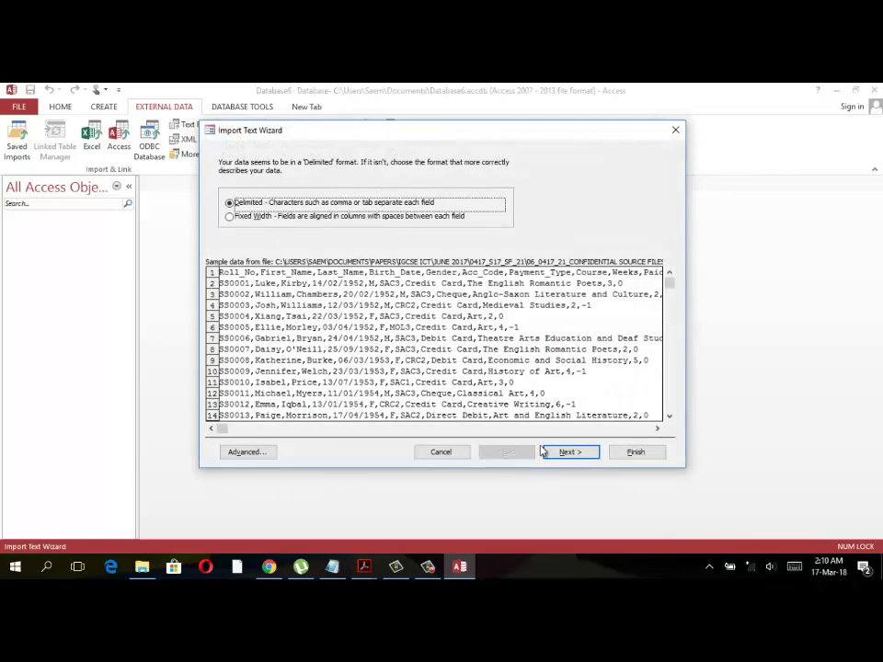
left_click(570, 452)
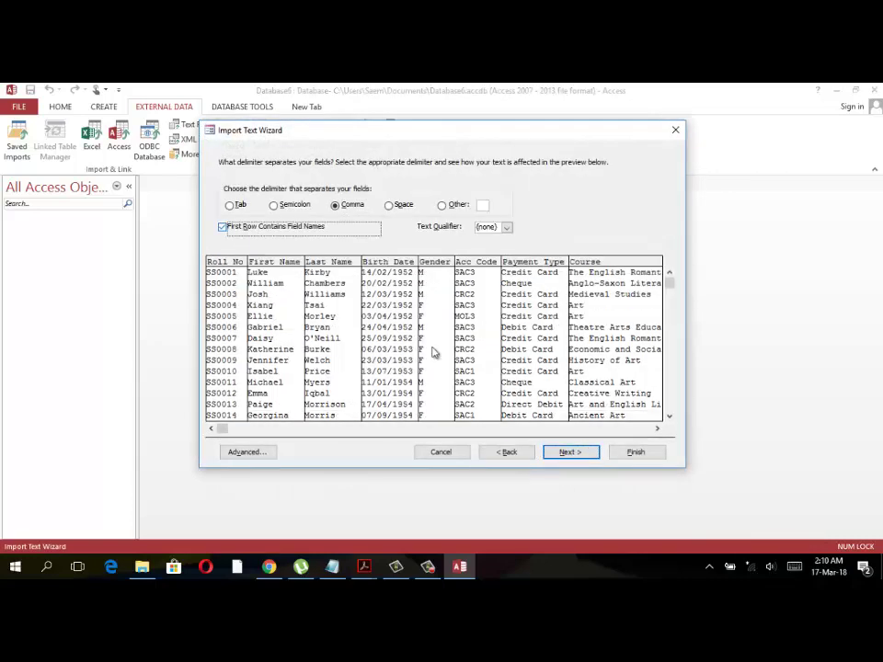
left_click(567, 451)
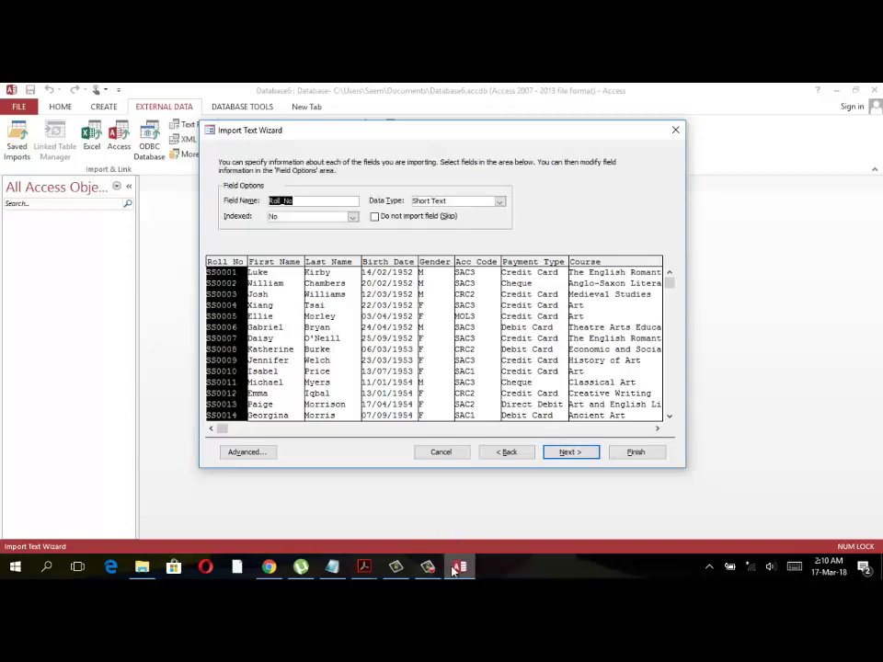
mouse_move(364, 566)
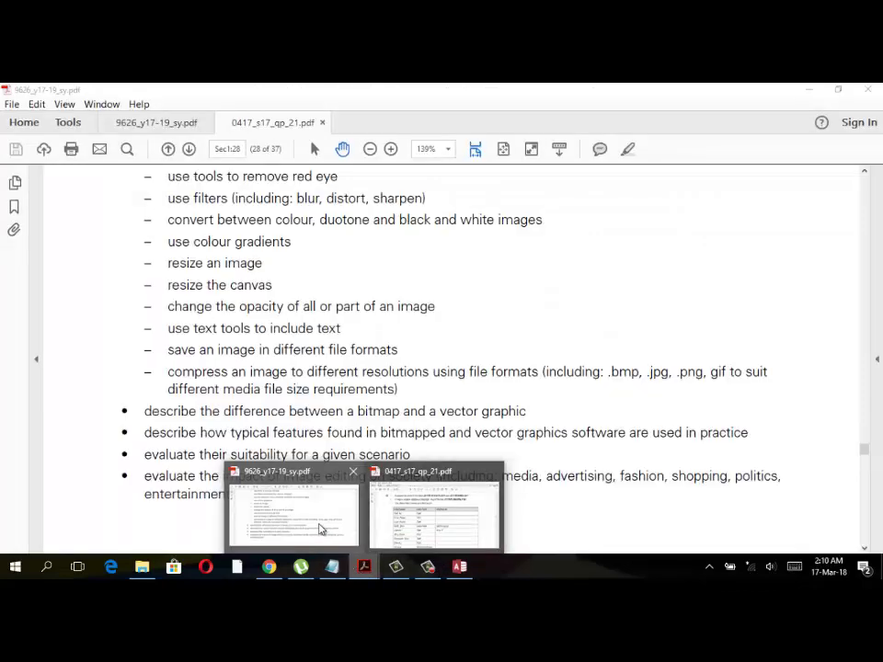
Close the 9626_y17-19_sy.pdf tab, keeping 0417_s17_qp_21.pdf open, and return to Access.
left_click(321, 528)
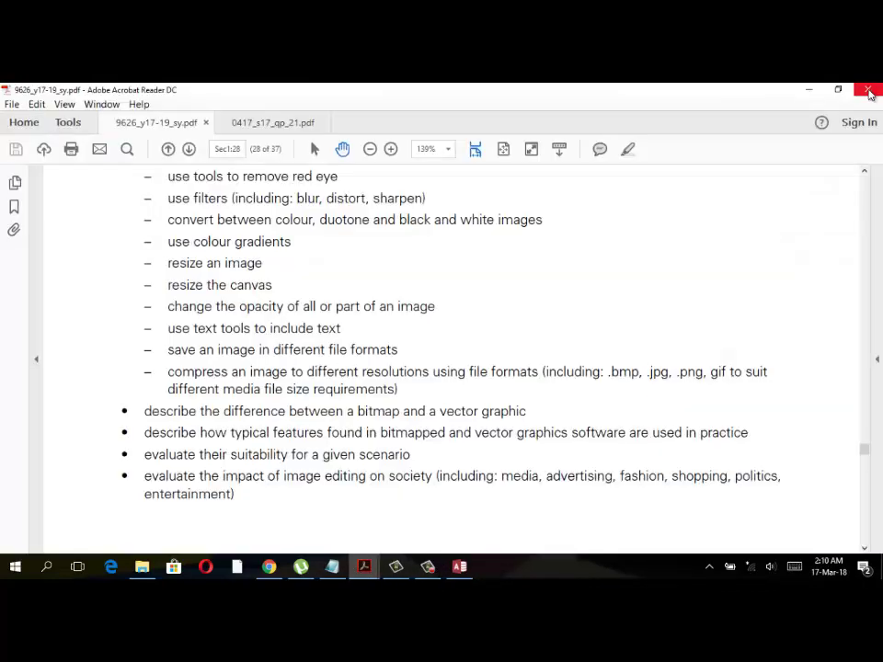
left_click(865, 88)
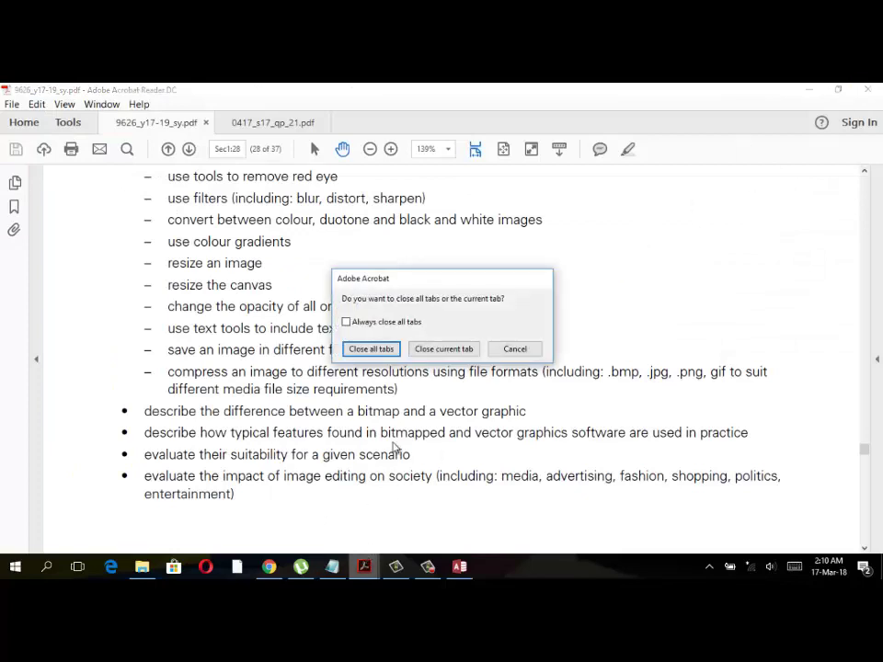
left_click(412, 349)
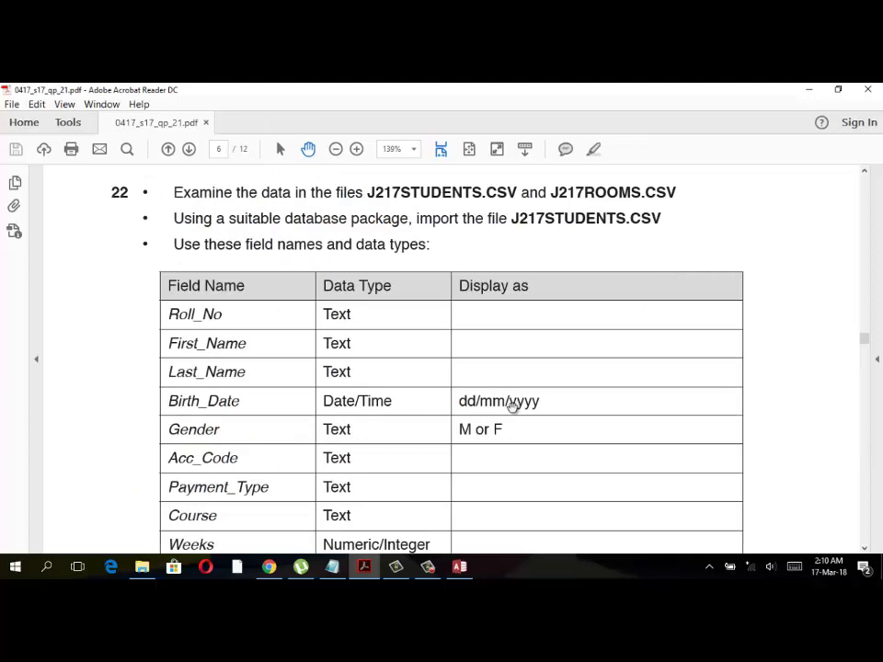
scroll(510, 412, "down", 2)
scroll(497, 432, "down", 1)
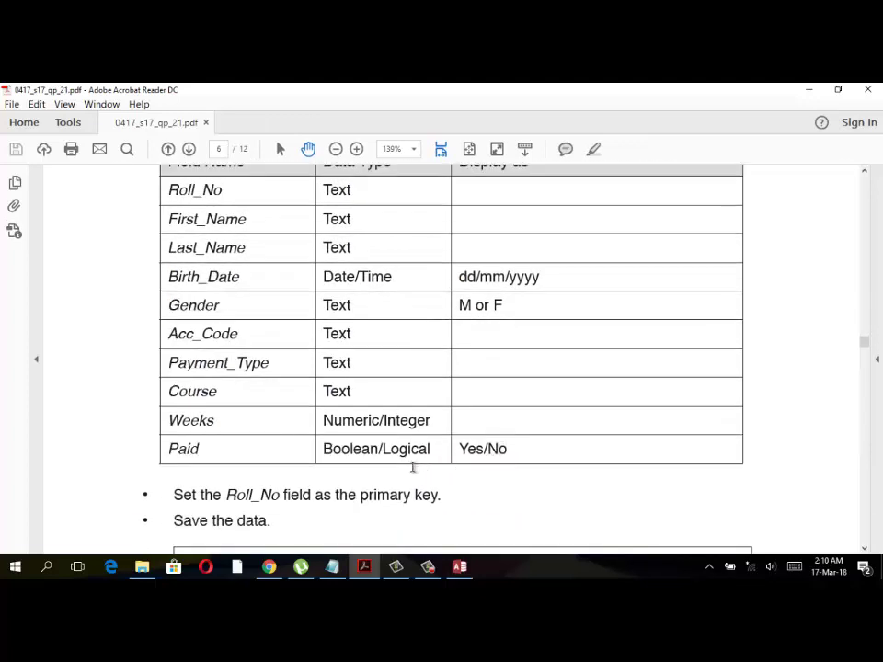
key("alt+Tab")
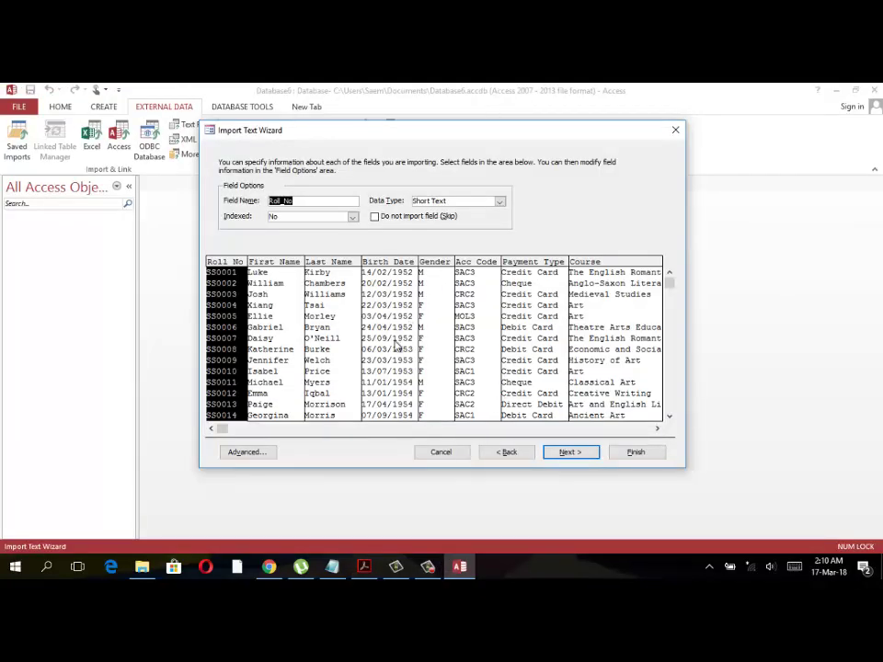
In the advanced import specification, make the Paid field a Yes/No type.
left_click(246, 451)
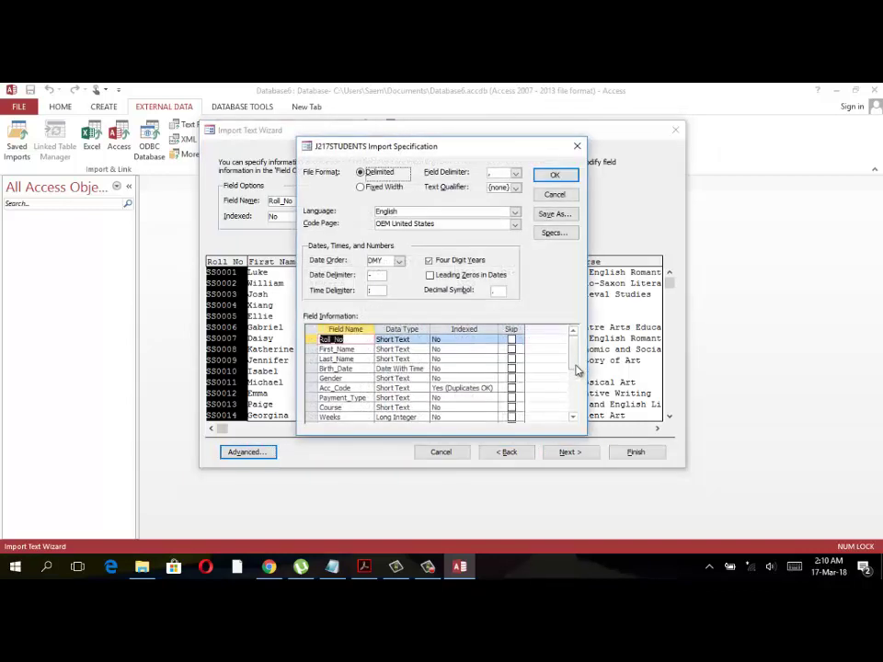
mouse_move(577, 366)
left_mouse_down()
mouse_move(575, 382)
mouse_move(460, 401)
left_mouse_up()
left_click(477, 380)
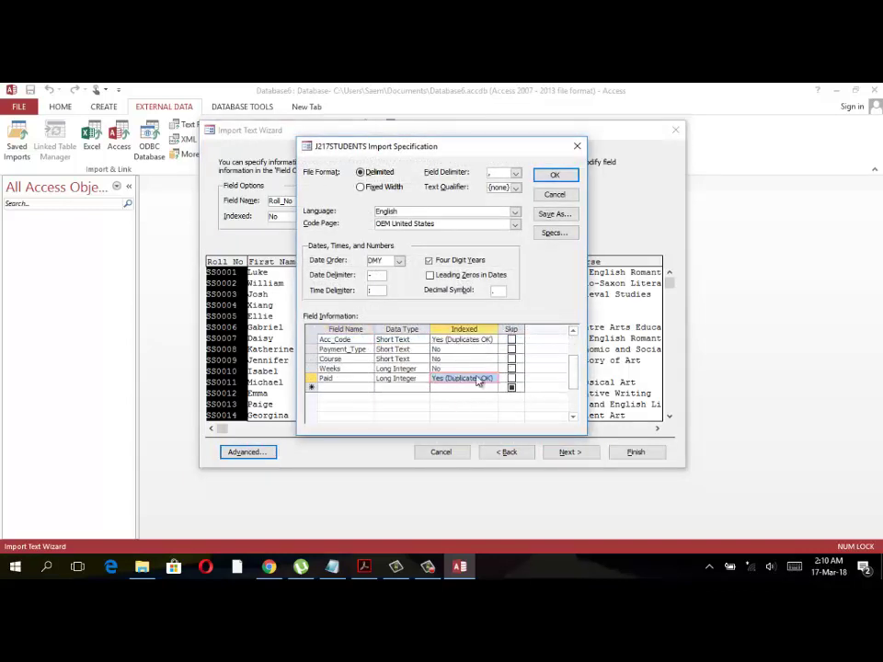
left_click(418, 379)
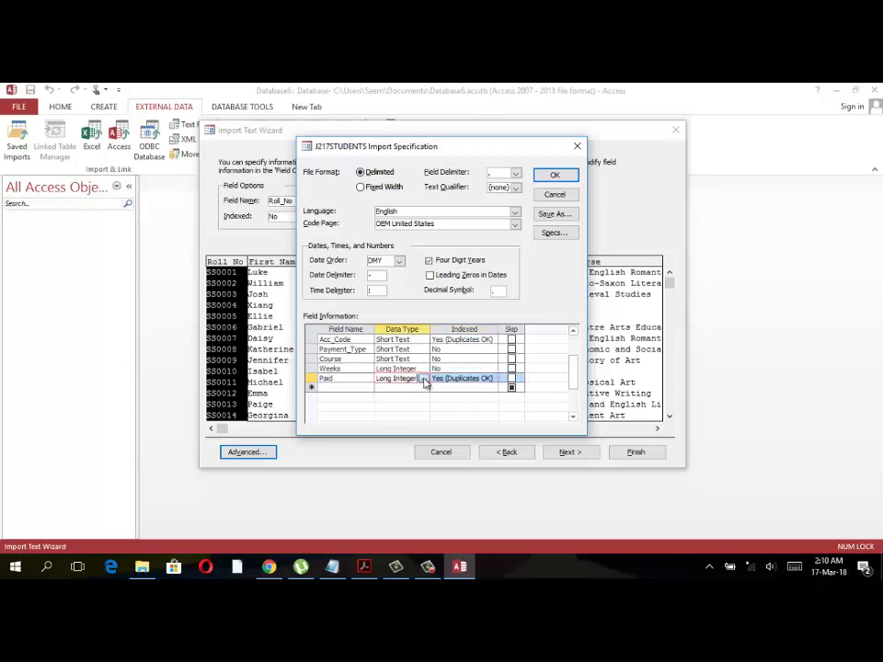
left_click(423, 379)
type("y")
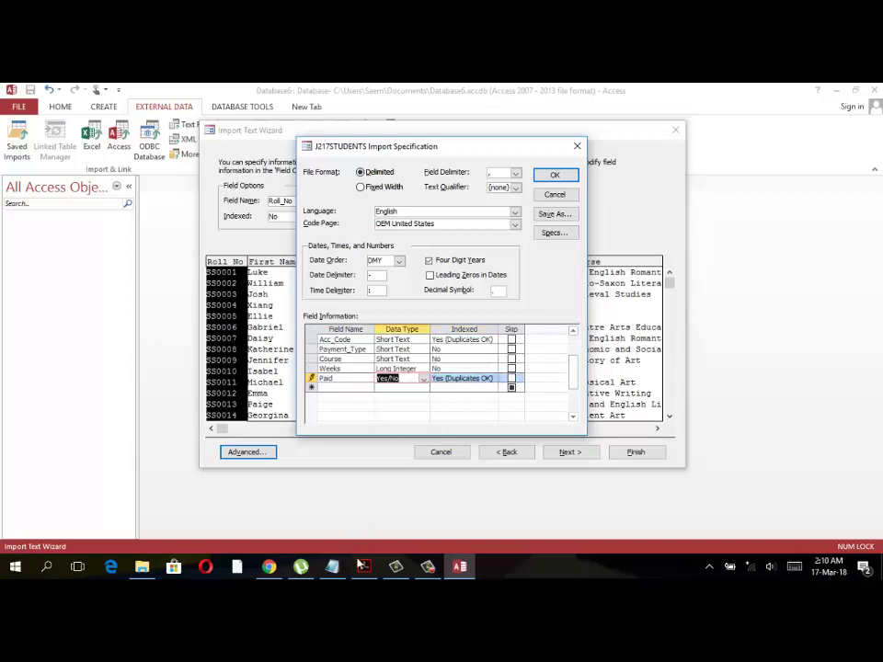
left_click(363, 565)
left_click(364, 565)
Check the Gender field type against the task sheet and keep the date order as DMY.
left_click_drag(571, 380, 573, 359)
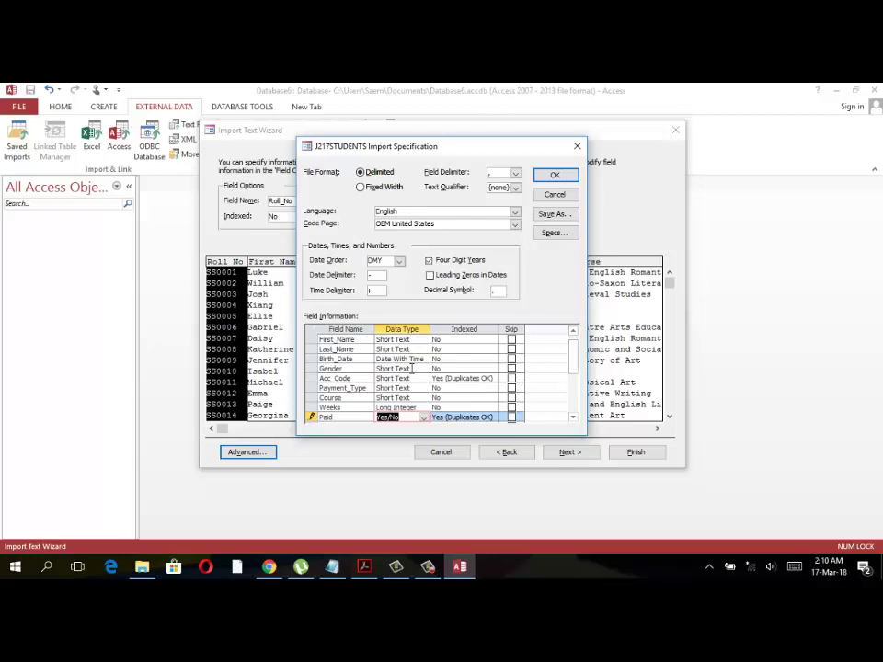
left_click(411, 368)
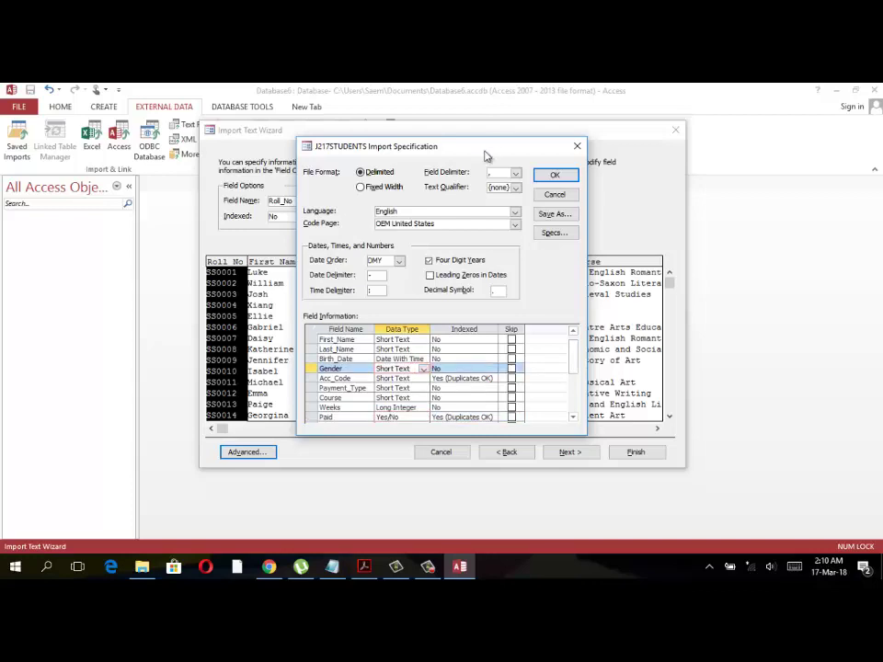
left_click_drag(485, 157, 498, 191)
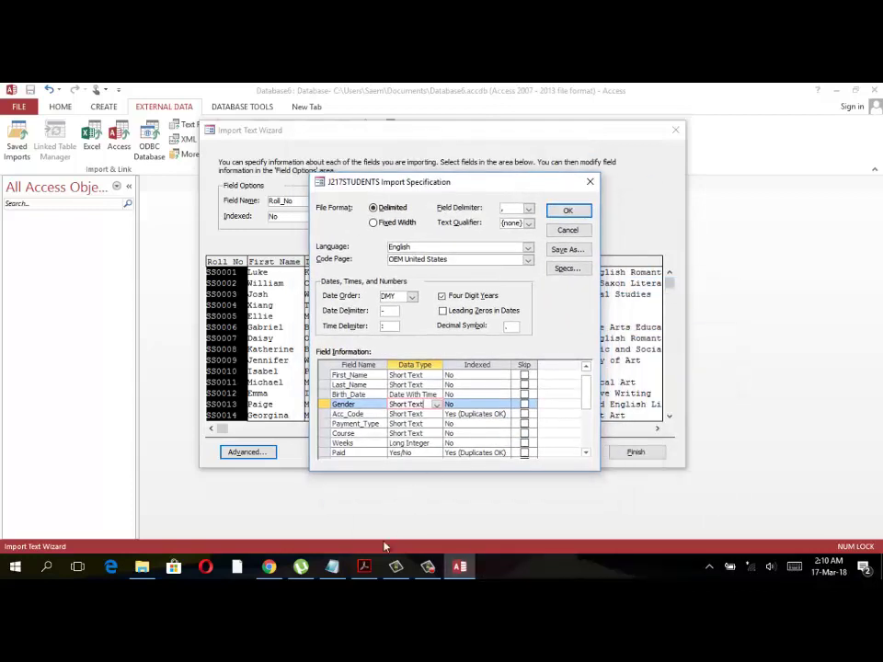
left_click(363, 567)
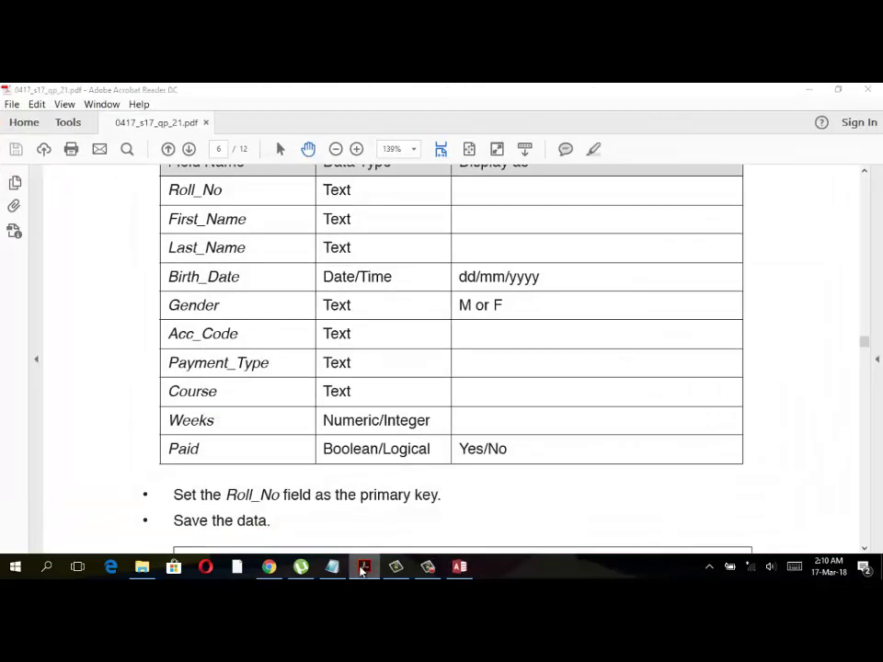
left_click(459, 567)
left_click(412, 296)
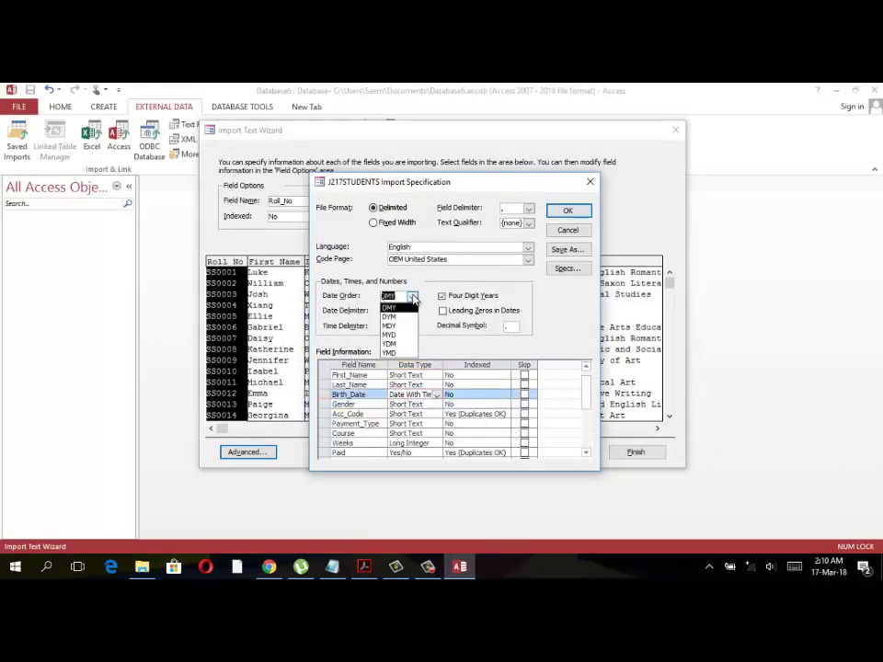
left_click(412, 299)
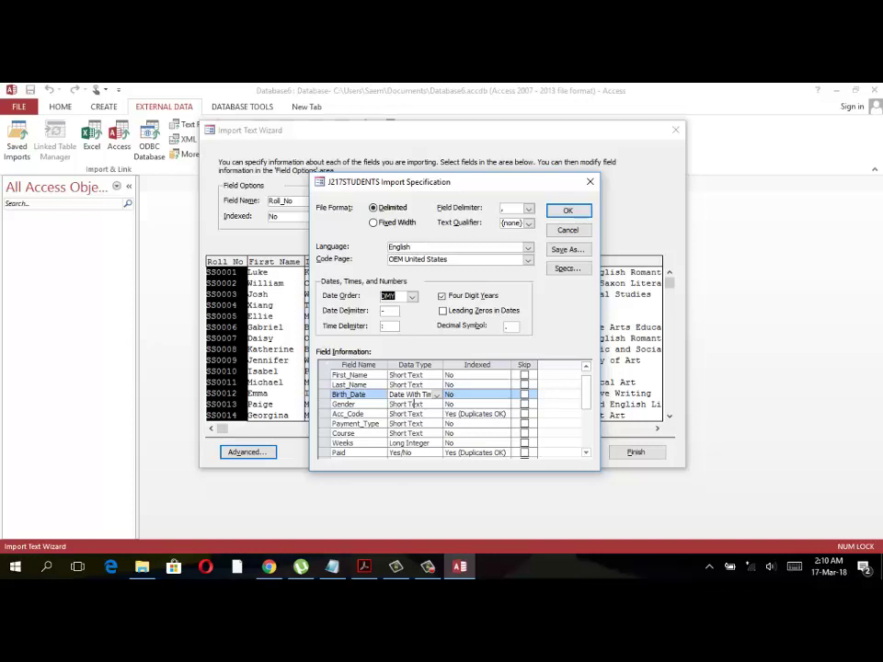
left_click(568, 211)
Set Roll_No as primary key and finish importing J217STUDENTS without saving the steps.
left_click(570, 452)
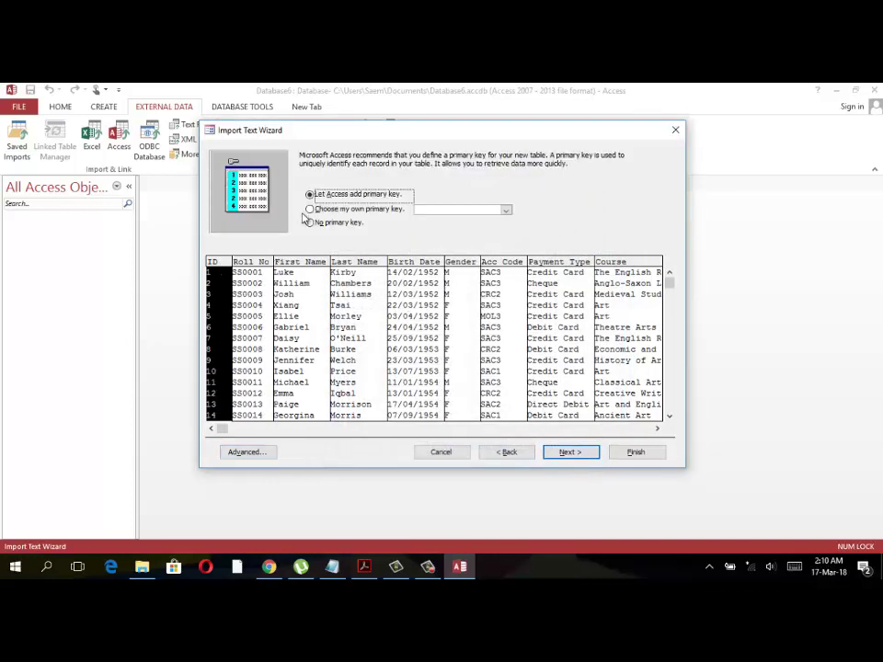
left_click(333, 211)
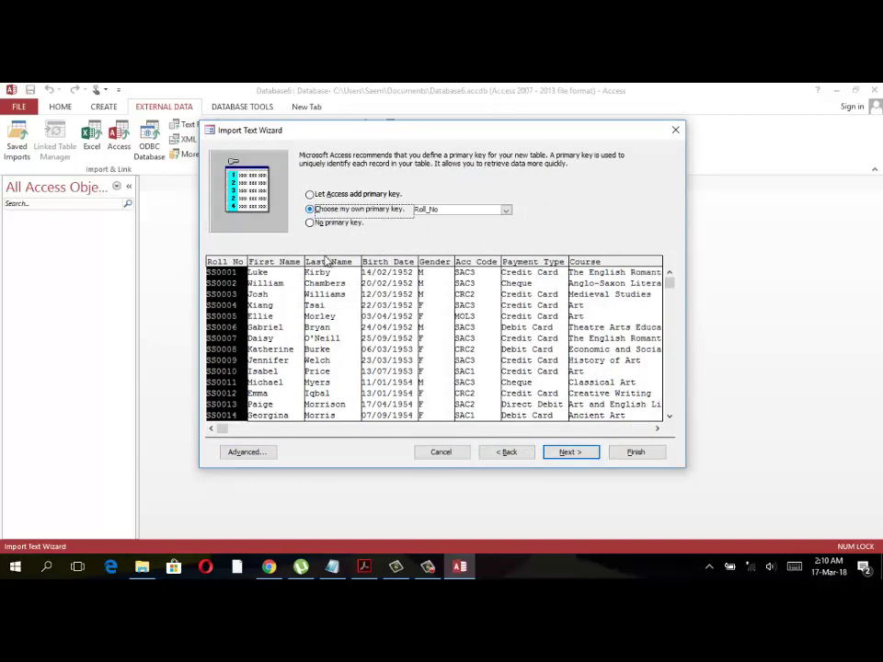
left_click(567, 452)
left_click(625, 451)
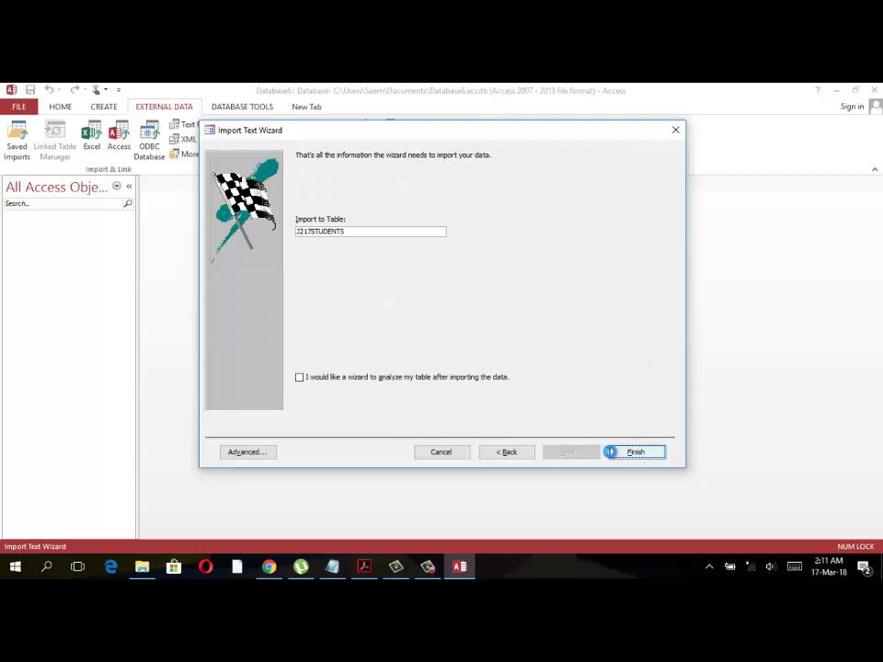
left_click(634, 486)
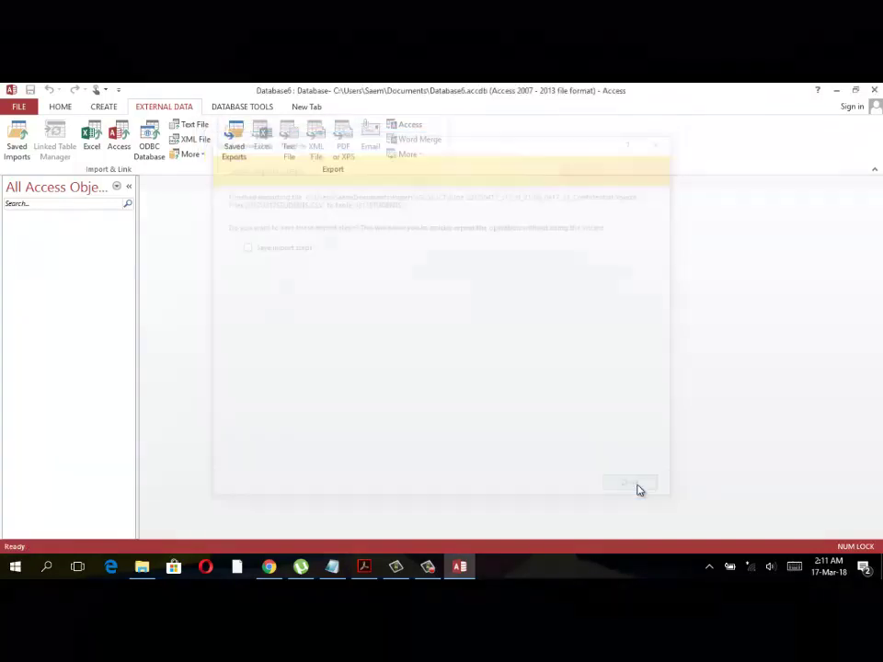
Import the J217ROOMS text file, with field names in the first row.
left_click(194, 124)
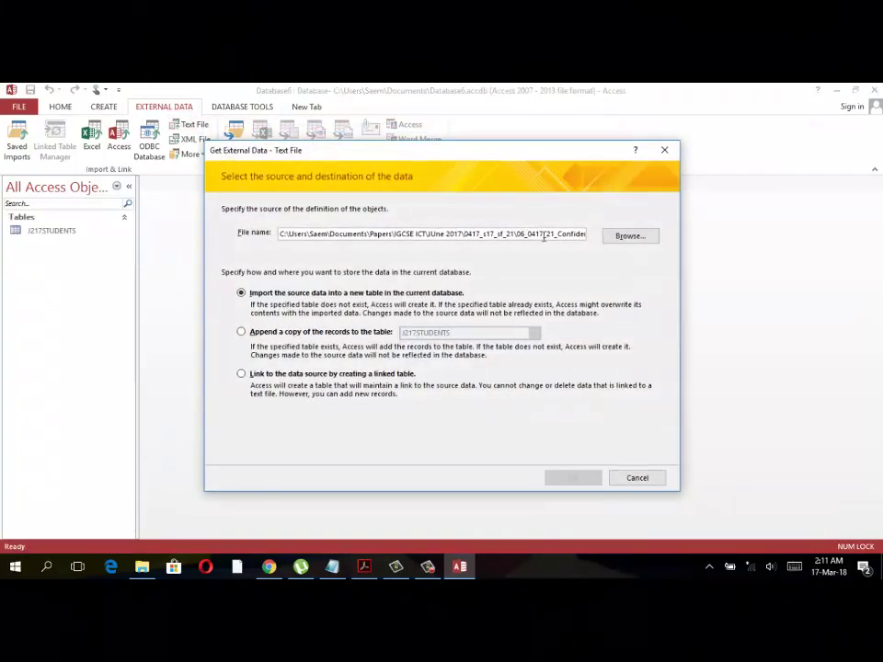
left_click(608, 237)
left_click(388, 277)
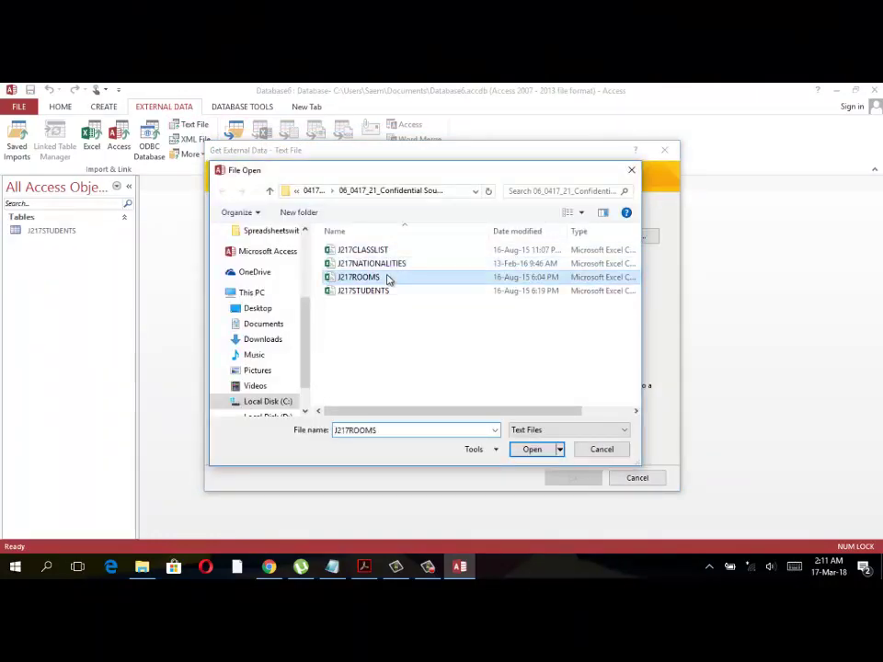
left_click(526, 447)
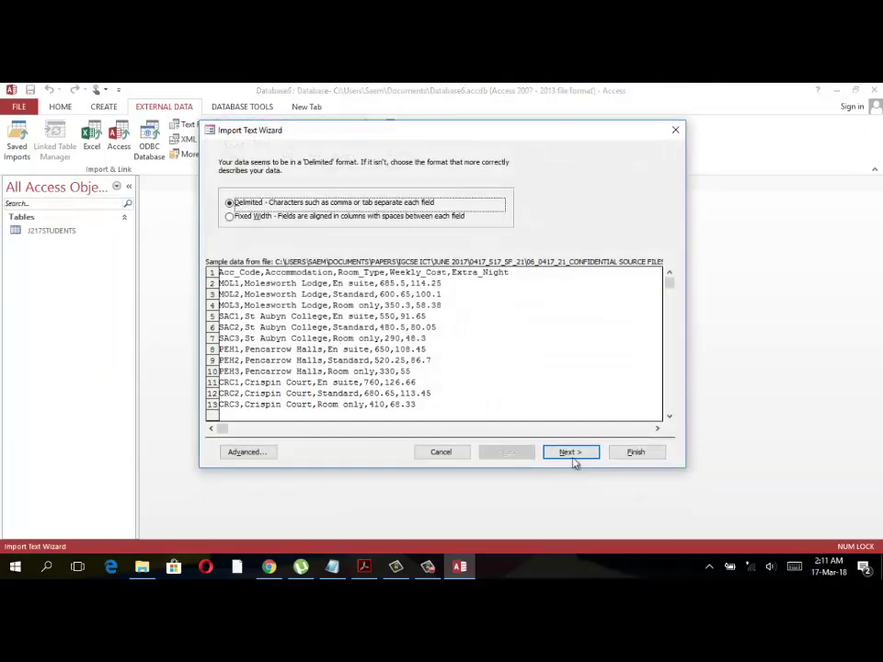
left_click(570, 452)
left_click(284, 228)
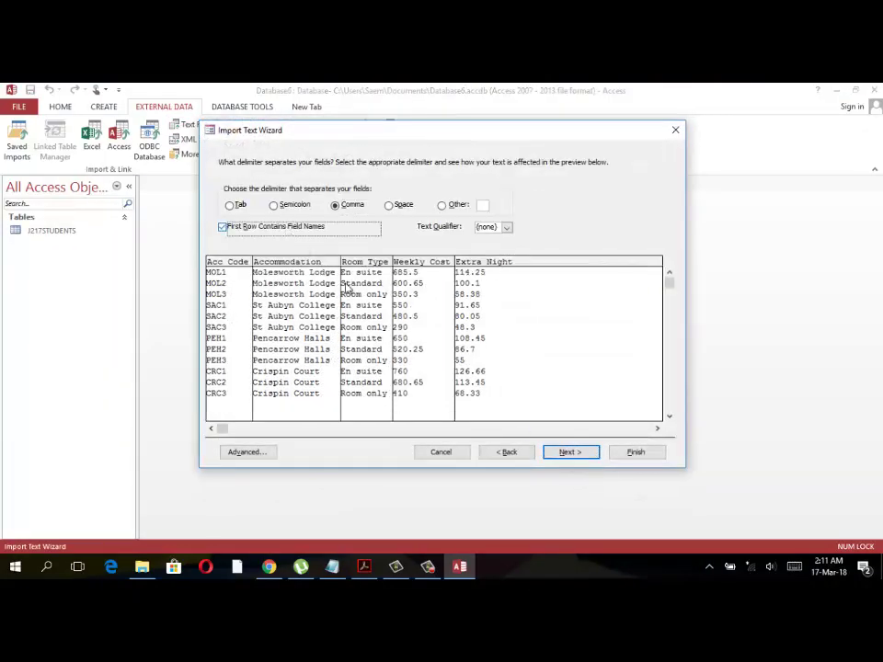
left_click(580, 451)
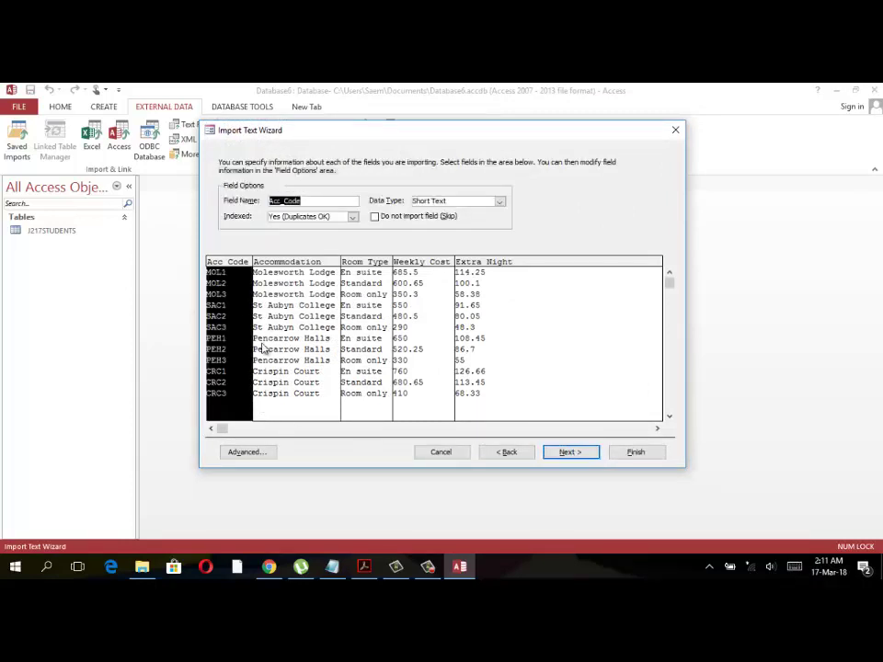
left_click(570, 452)
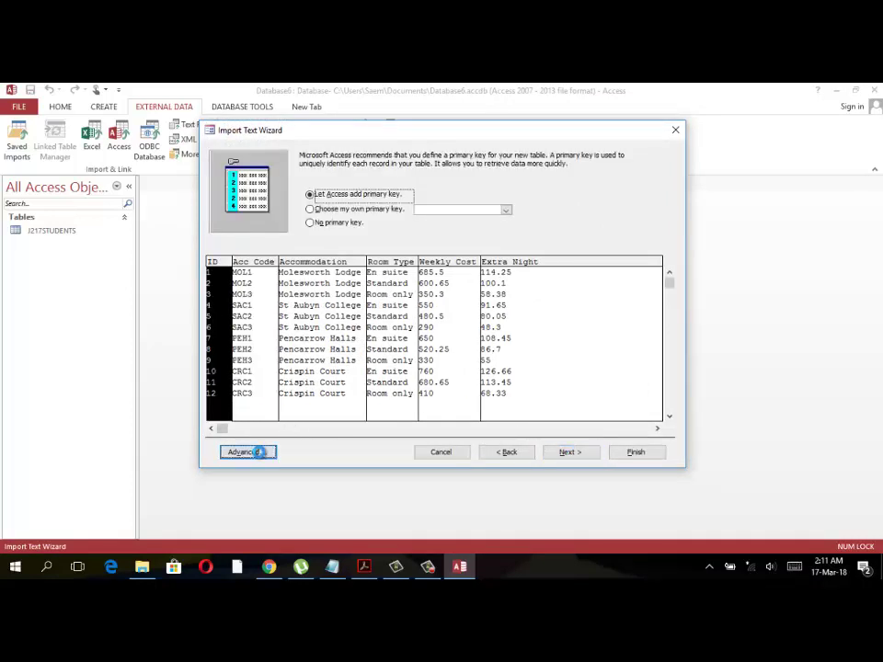
Set Weekly_Cost and Extra_Night to Currency in the advanced import specification.
left_click(258, 452)
mouse_move(448, 153)
left_mouse_down()
mouse_move(674, 382)
mouse_move(498, 206)
left_mouse_up()
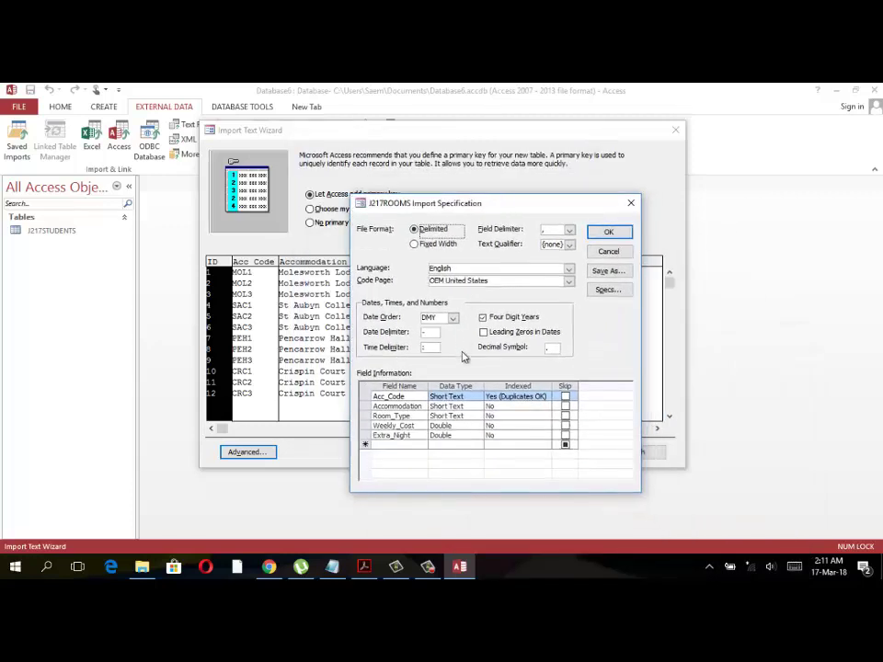
left_click(467, 425)
left_click(477, 425)
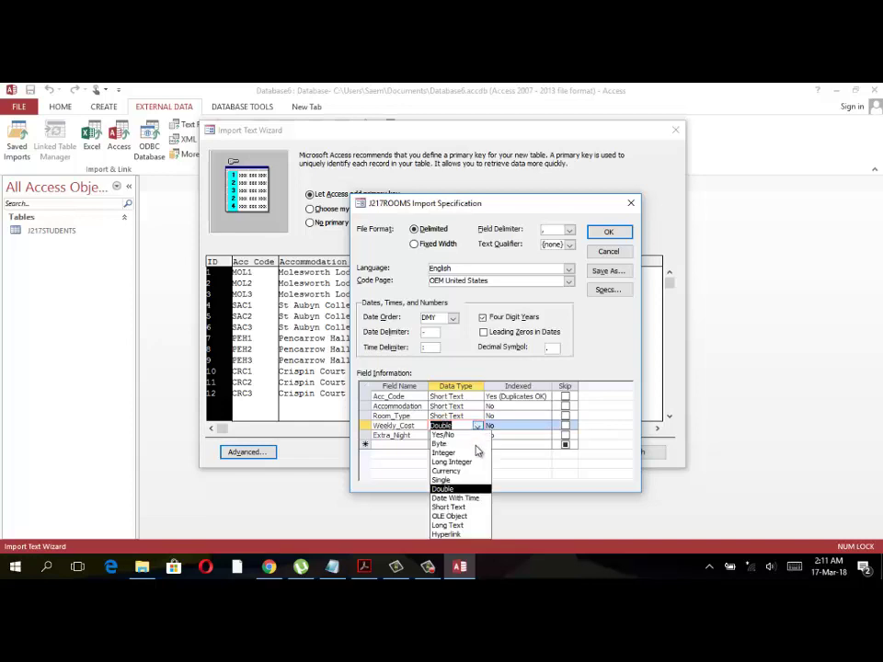
left_click(474, 469)
left_click(455, 435)
left_click(477, 435)
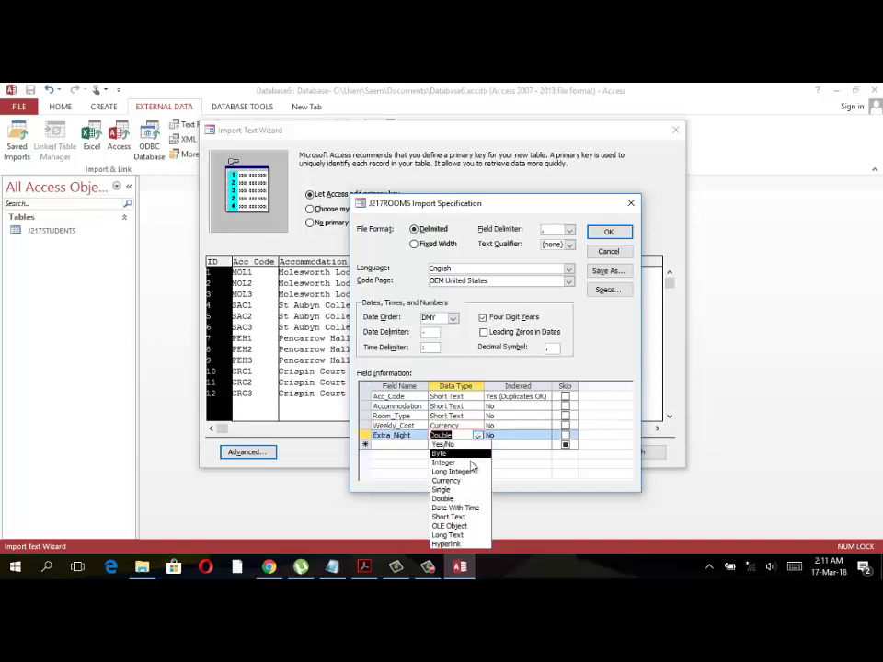
left_click(468, 480)
left_click(606, 232)
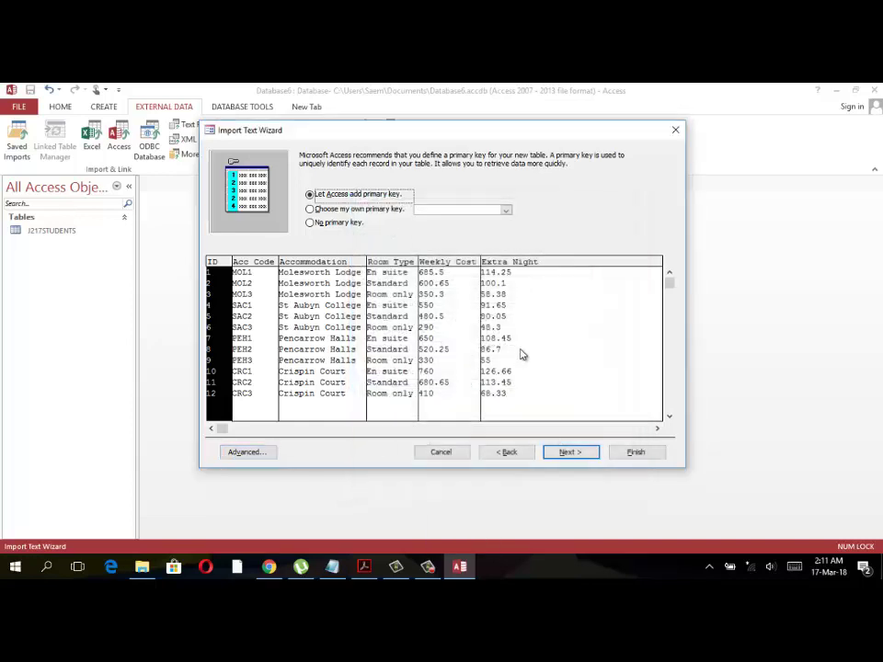
Make Acc_Code the primary key and finish importing J217ROOMS without saving the steps.
left_click(359, 210)
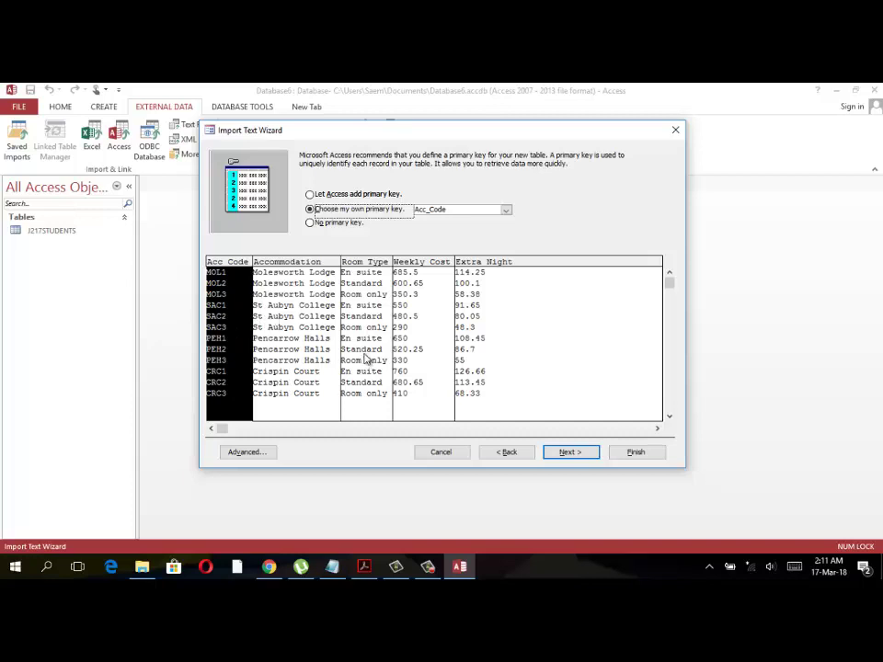
left_click(562, 451)
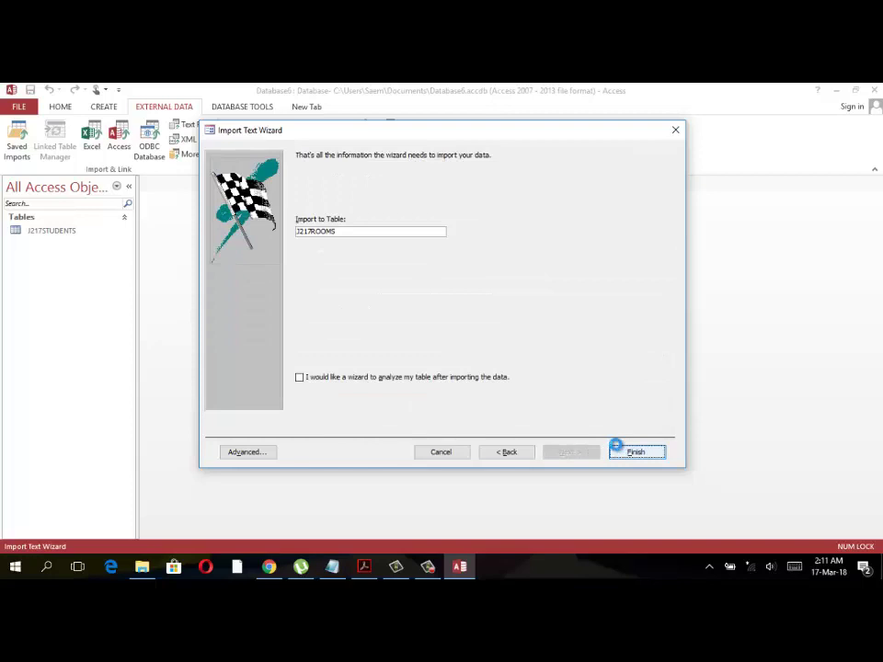
left_click(616, 448)
left_click(636, 485)
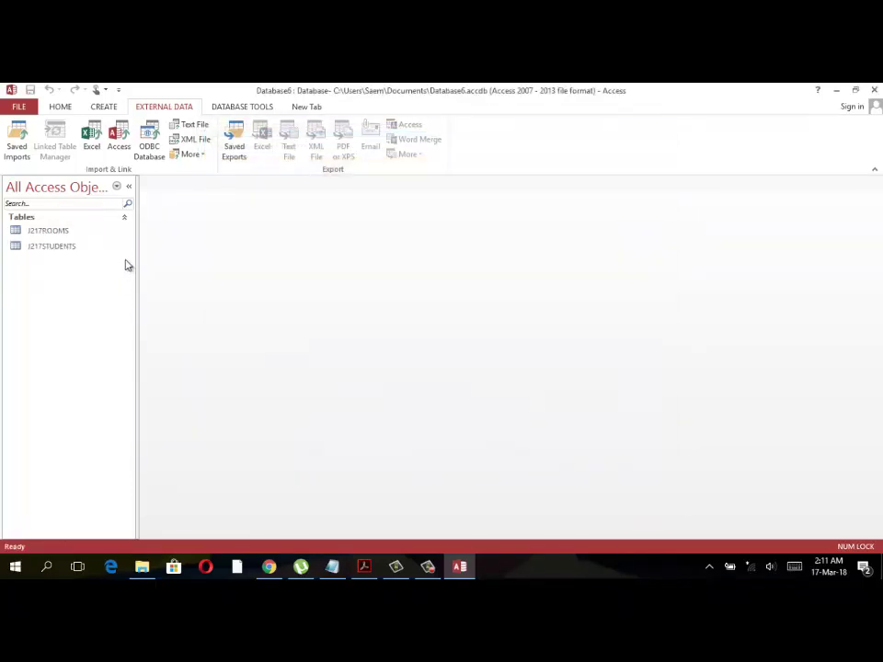
double_click(95, 231)
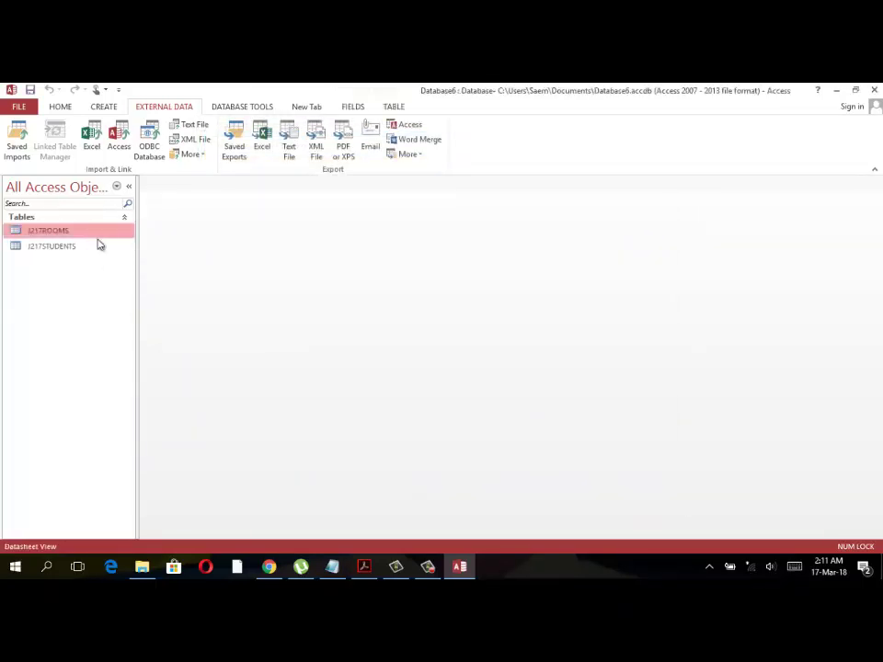
double_click(101, 248)
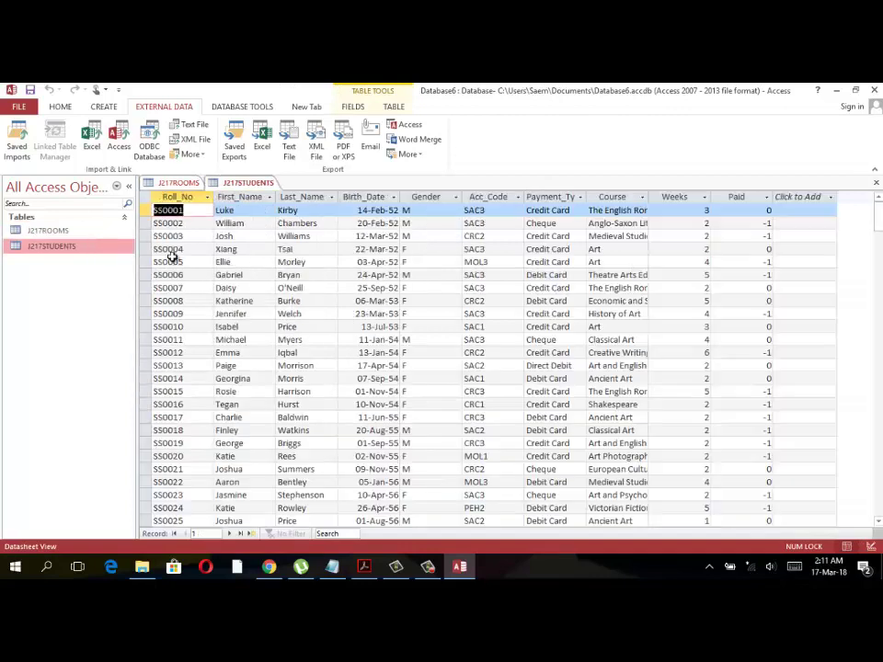
left_click(179, 182)
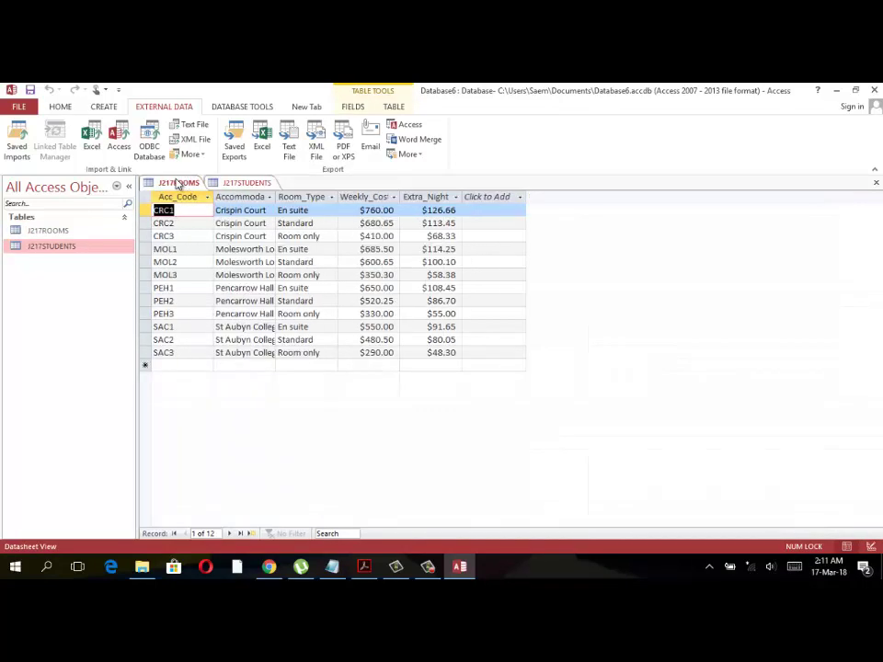
left_click(232, 182)
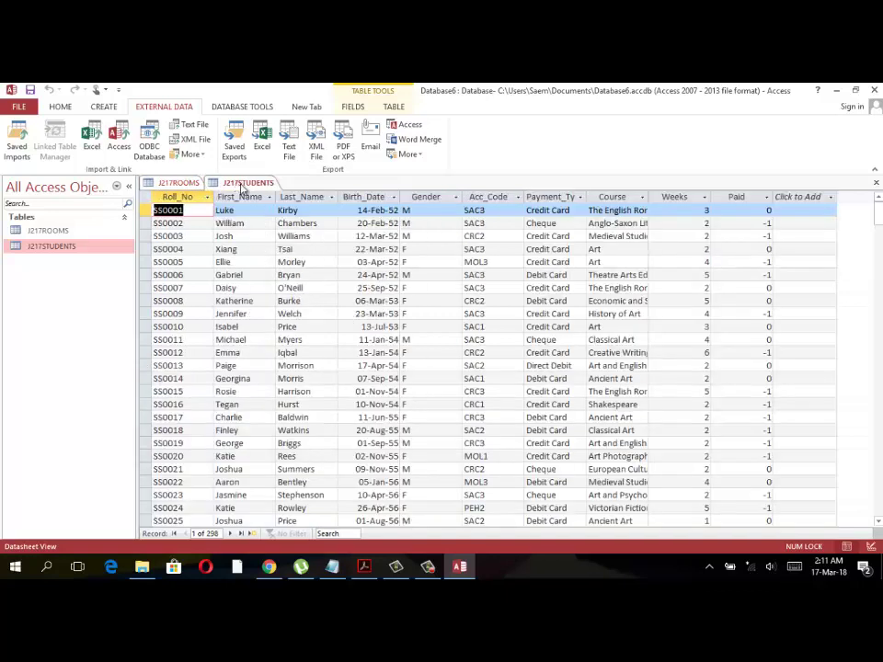
left_click(484, 197)
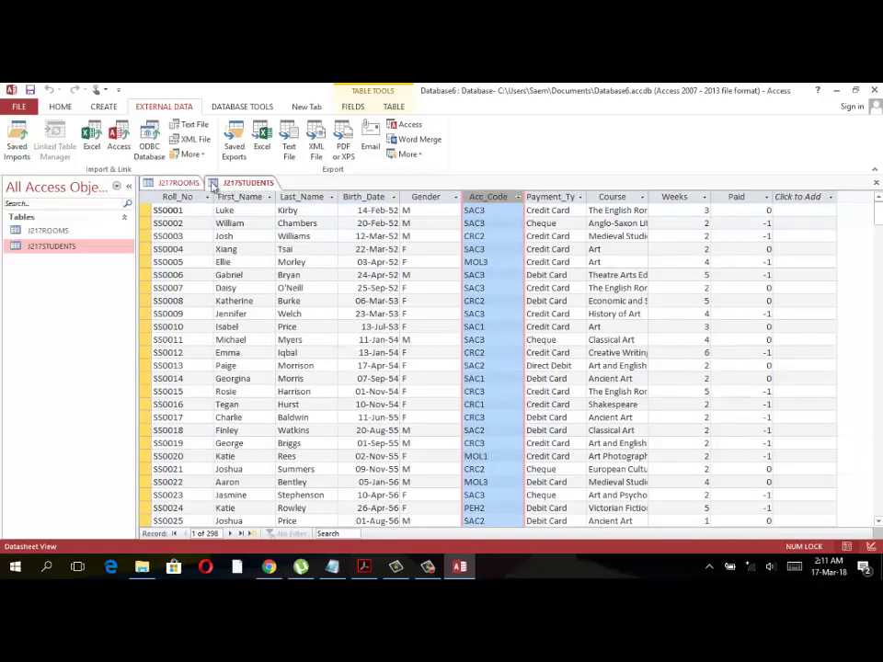
left_click(166, 182)
left_click(181, 197)
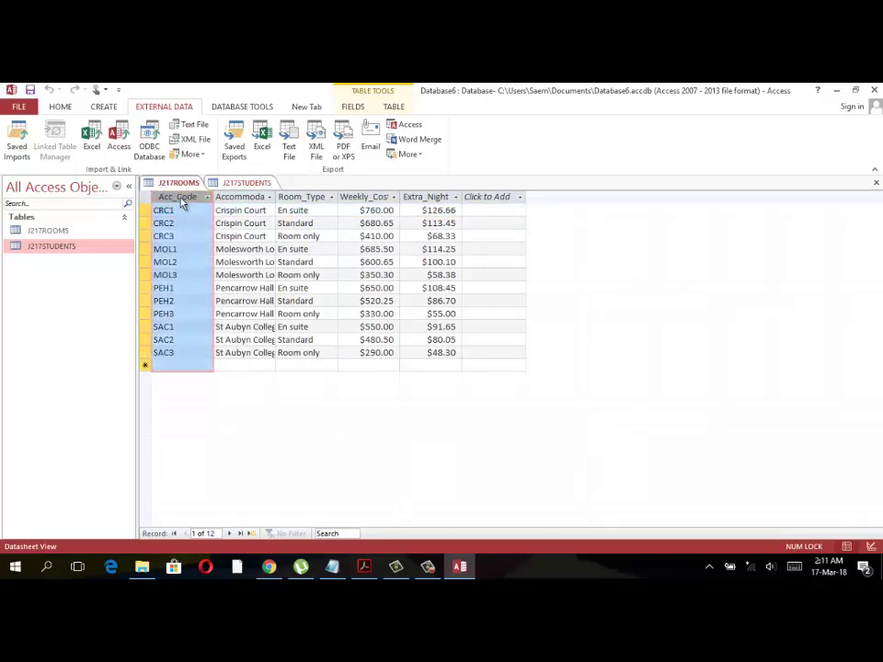
left_click(244, 182)
left_click(489, 197)
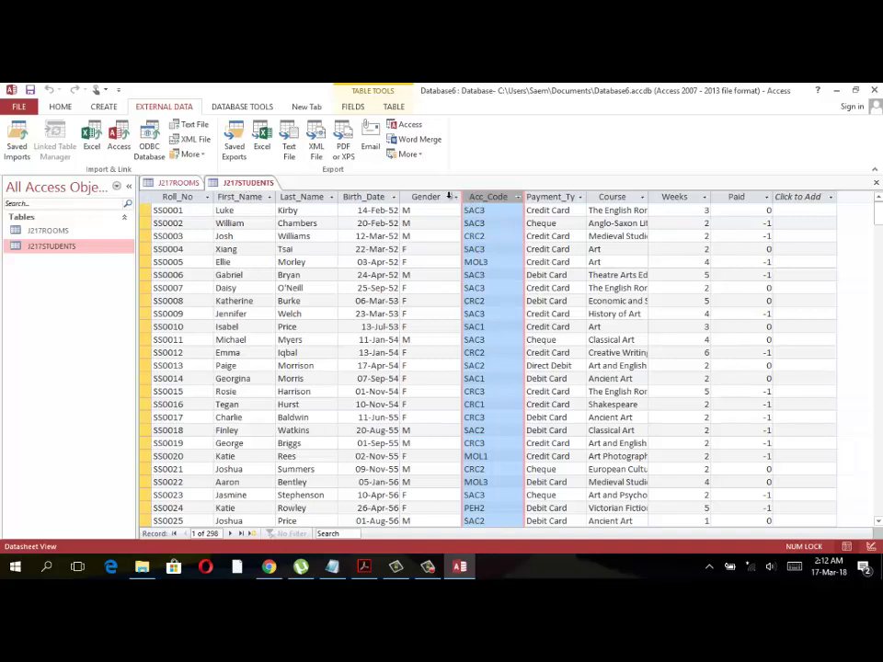
left_click(175, 182)
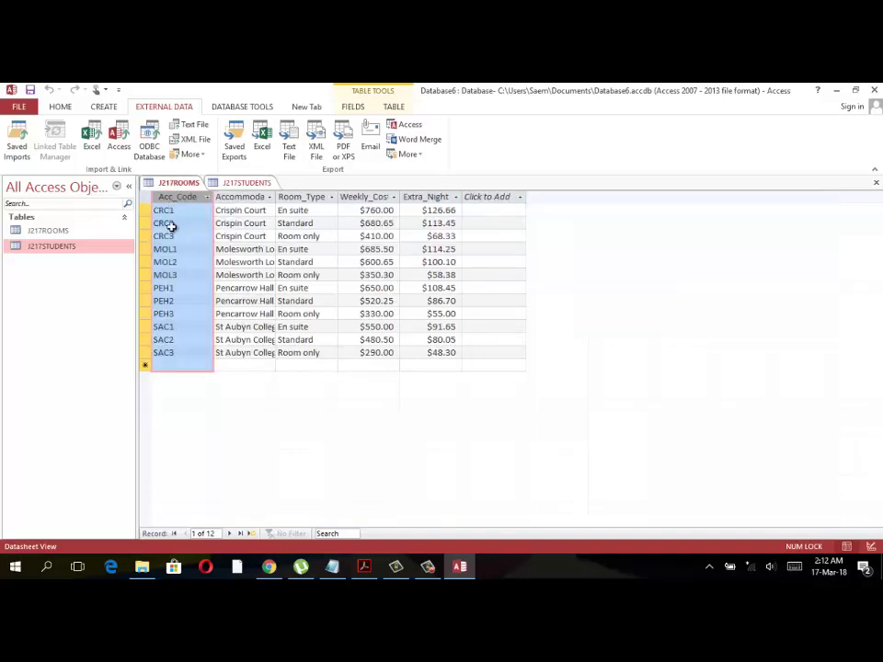
left_click(171, 231)
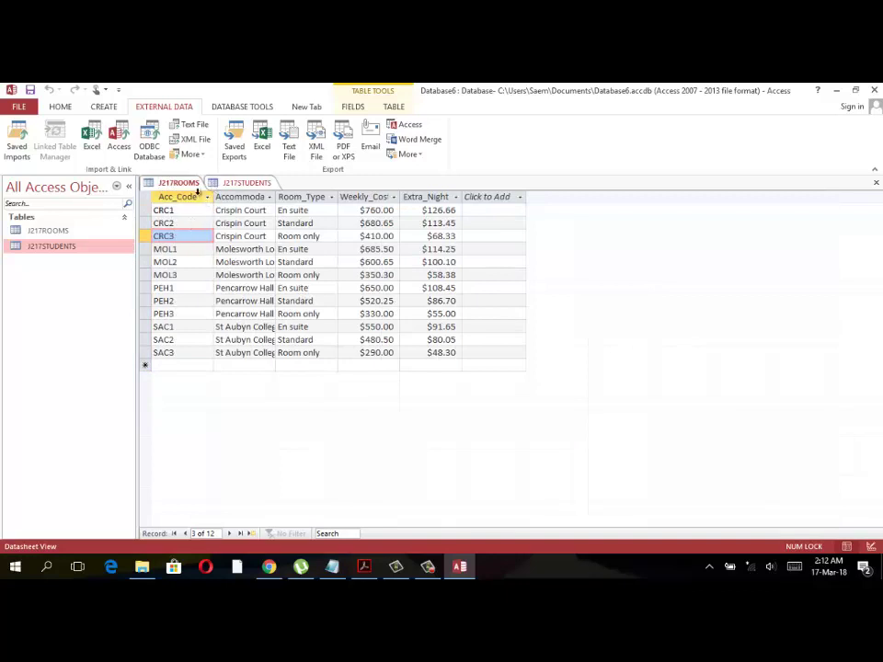
left_click(235, 183)
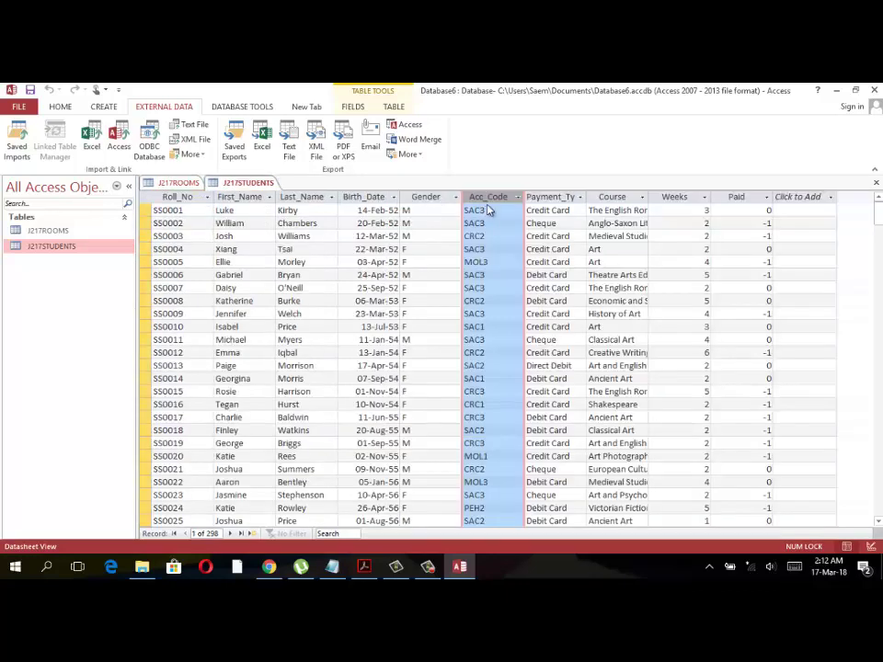
left_click(873, 182)
left_click(874, 182)
Add J217ROOMS and J217STUDENTS to the Relationships layout.
left_click(225, 106)
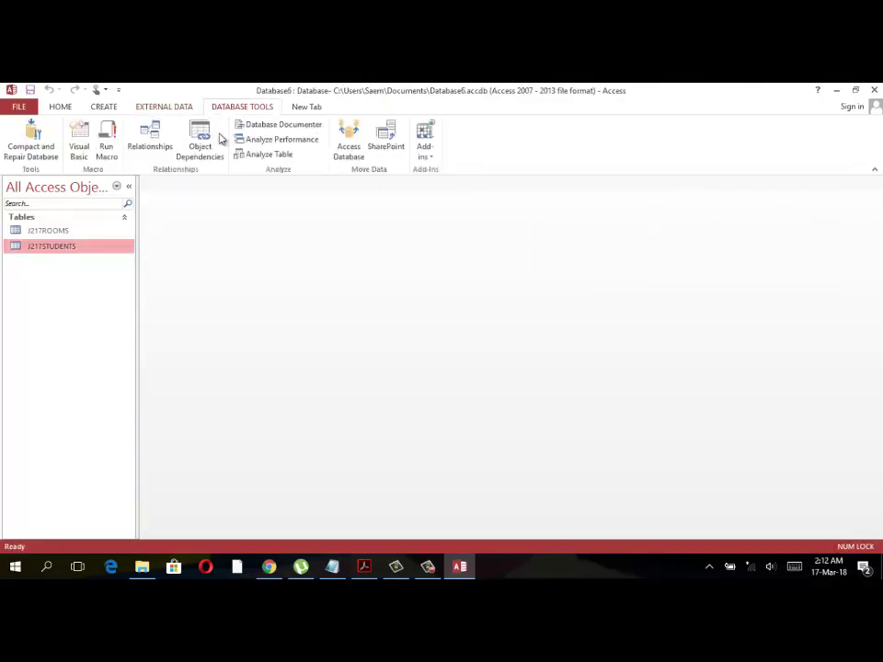
left_click(150, 140)
left_click(370, 227)
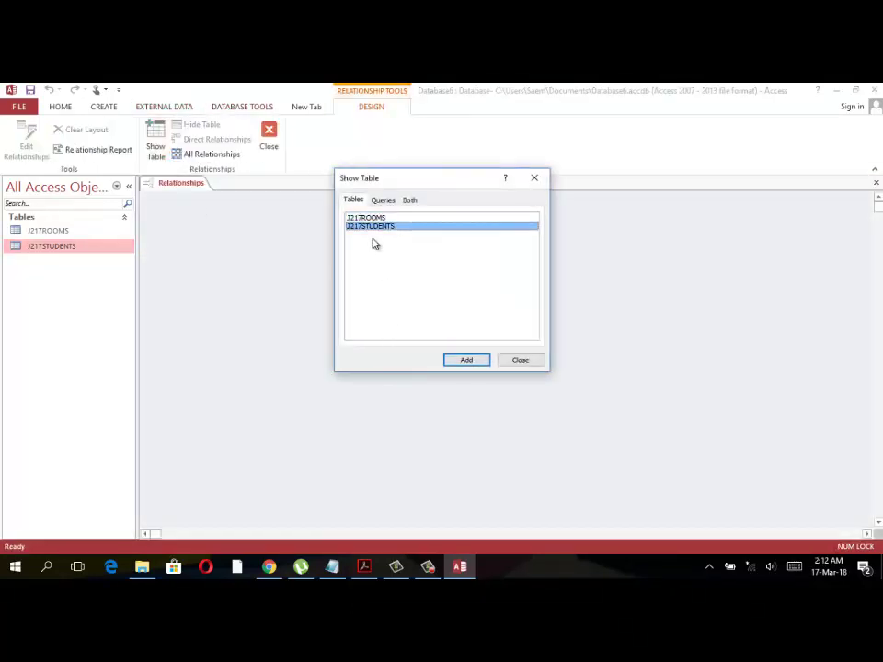
left_click(369, 217, "shift")
left_click(464, 357)
left_click(516, 358)
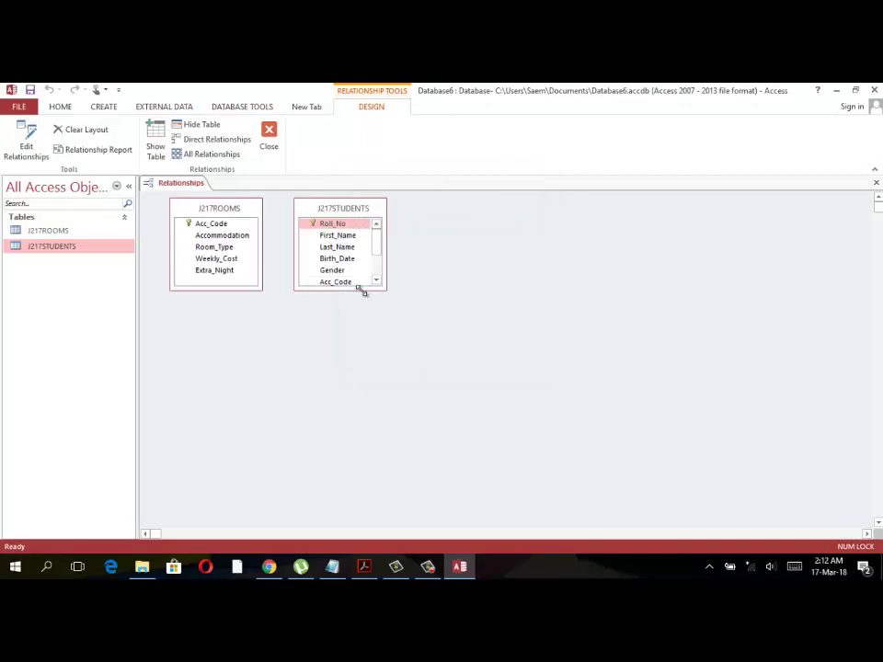
Create the Acc_Code relationship between the tables, then save and close the layout.
mouse_move(360, 290)
left_mouse_down()
mouse_move(364, 317)
mouse_move(210, 224)
left_mouse_up()
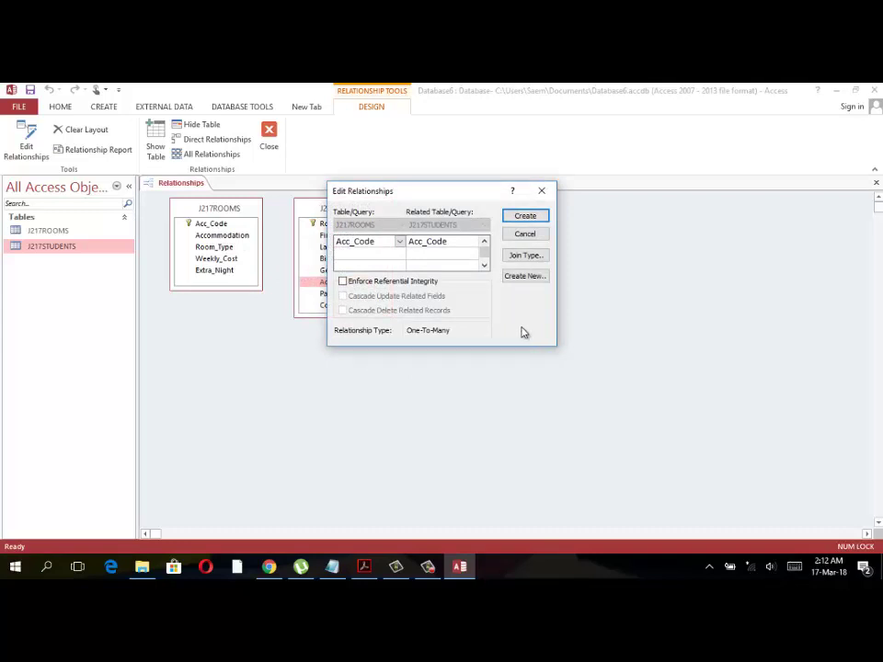
left_click(518, 217)
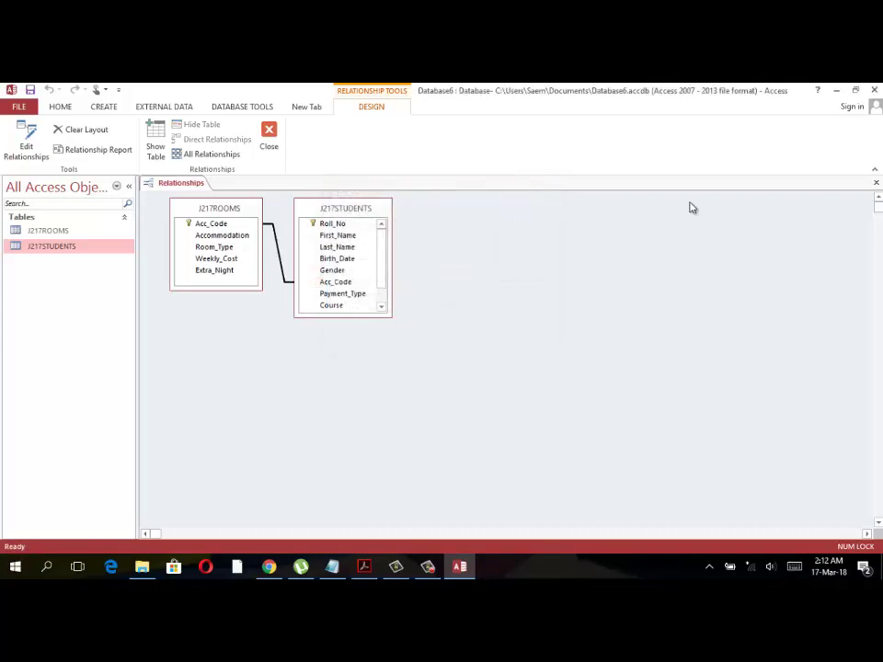
left_click(876, 182)
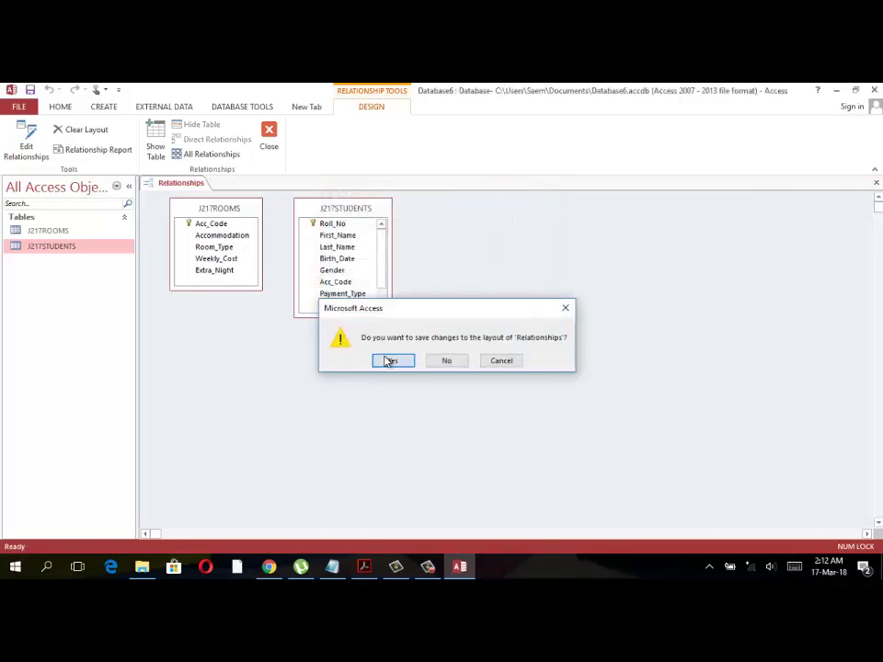
left_click(388, 361)
Scroll the exam paper to question 23 on restricting Gender to M or F and EVIDENCE 4.
left_click(364, 566)
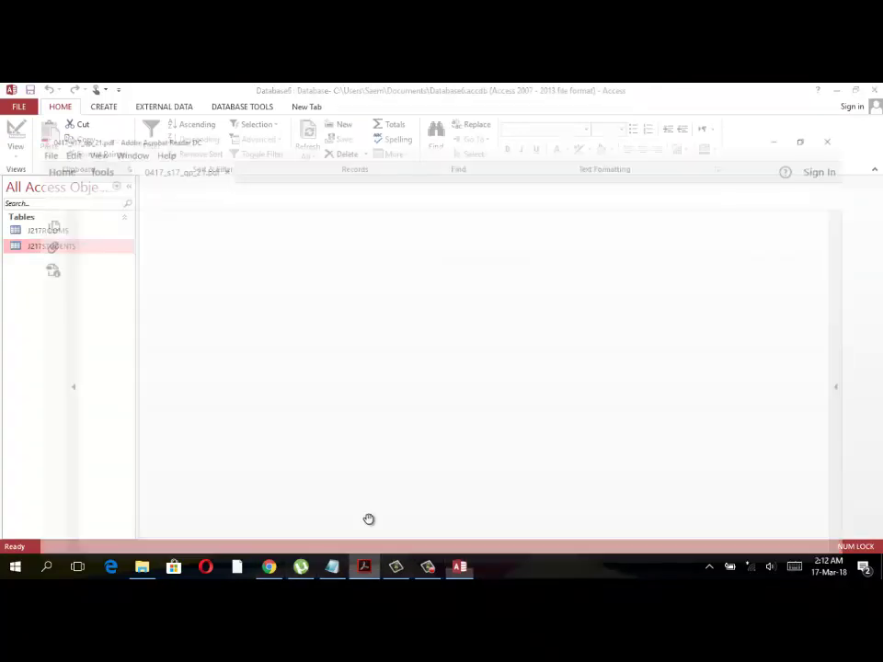
scroll(287, 368, "down", 3)
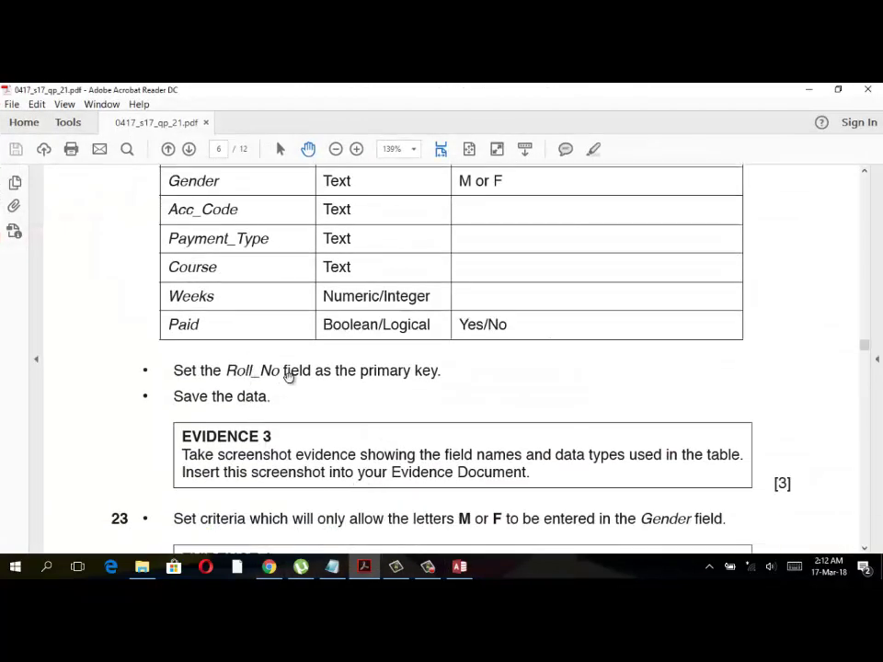
scroll(398, 416, "down", 1)
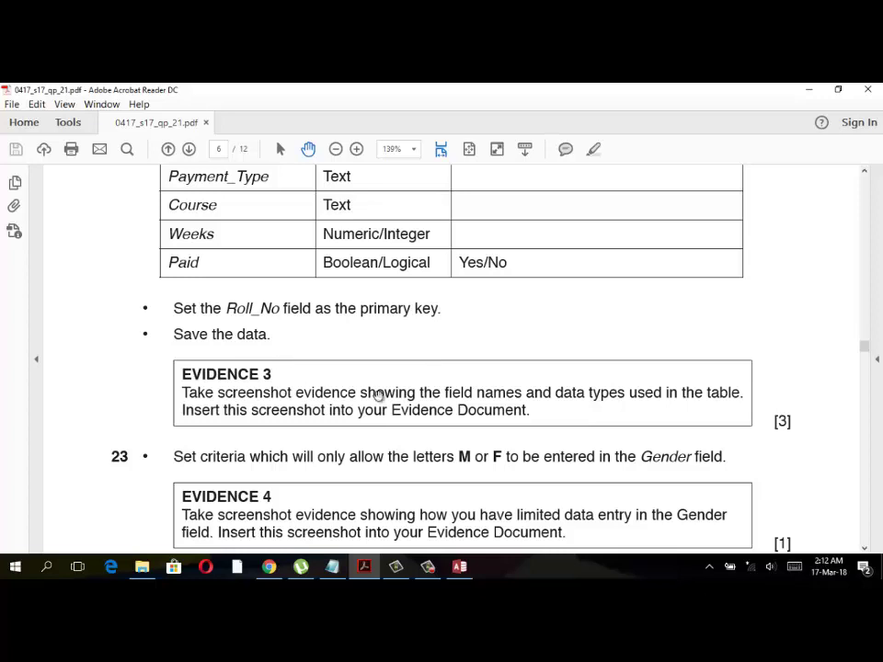
scroll(376, 405, "down", 1)
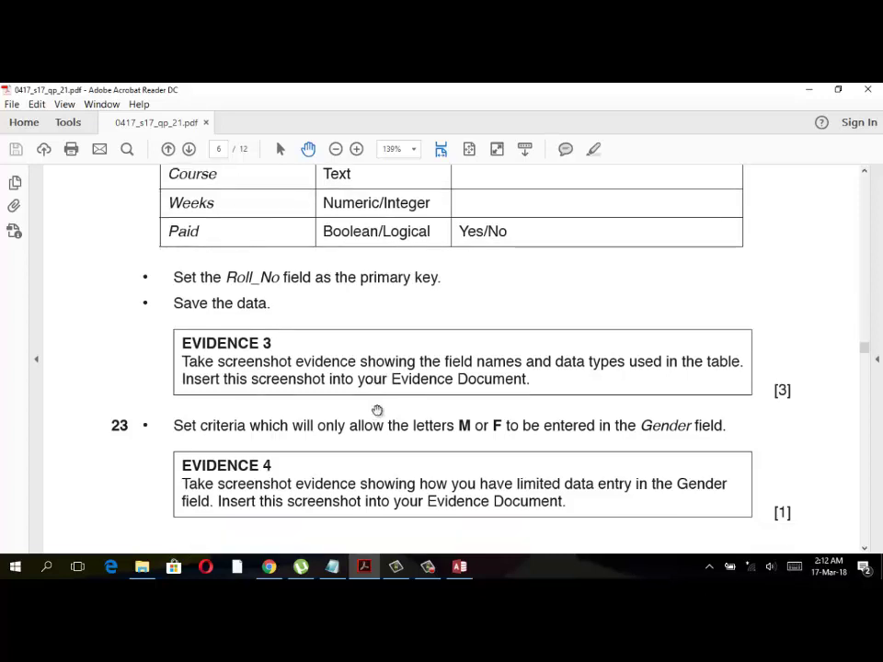
scroll(376, 410, "down", 1)
Open J217ROOMS and J217STUDENTS in Design View, then bring the exam paper back.
key("alt+Tab")
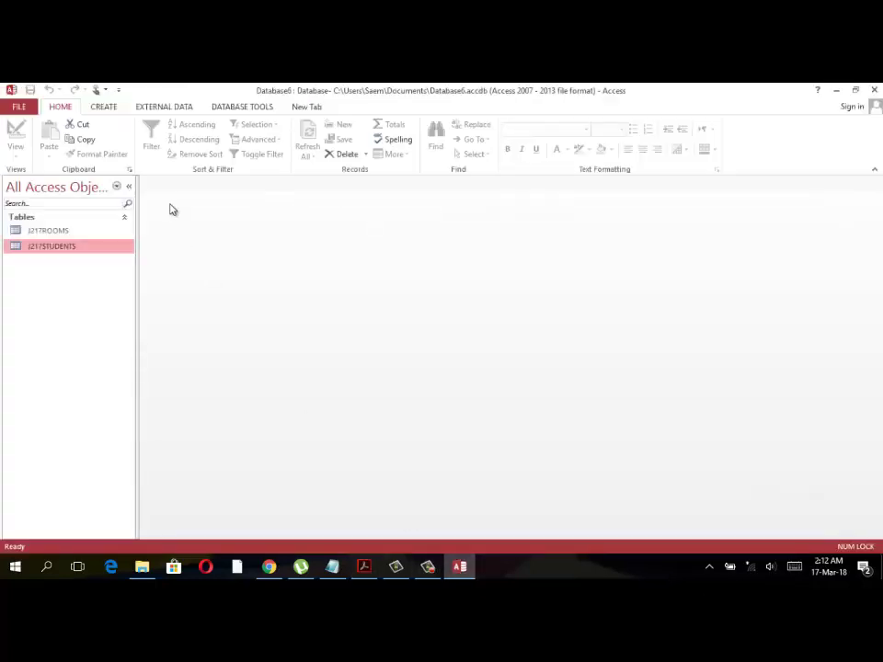
left_click(118, 231)
right_click(117, 232)
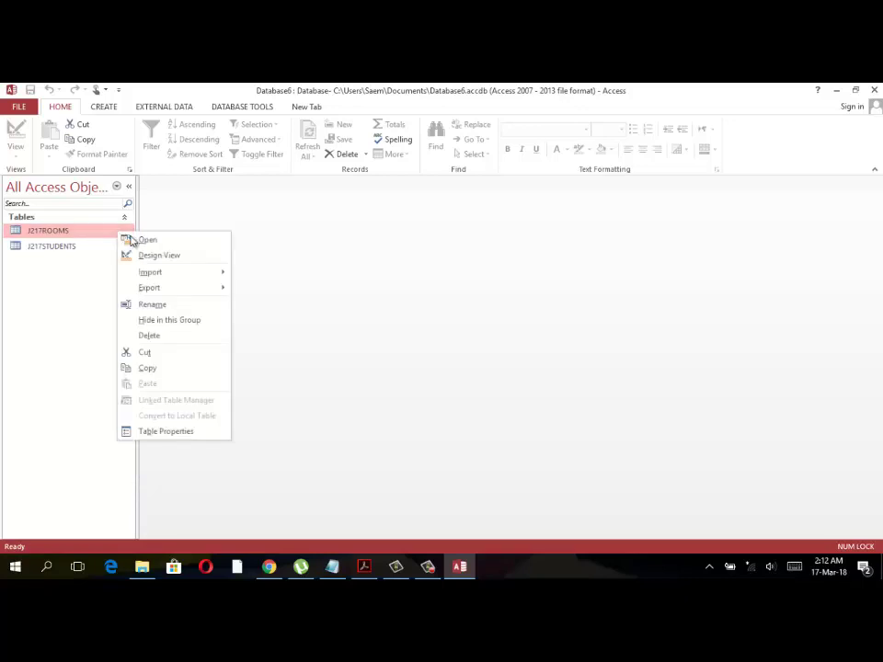
left_click(171, 255)
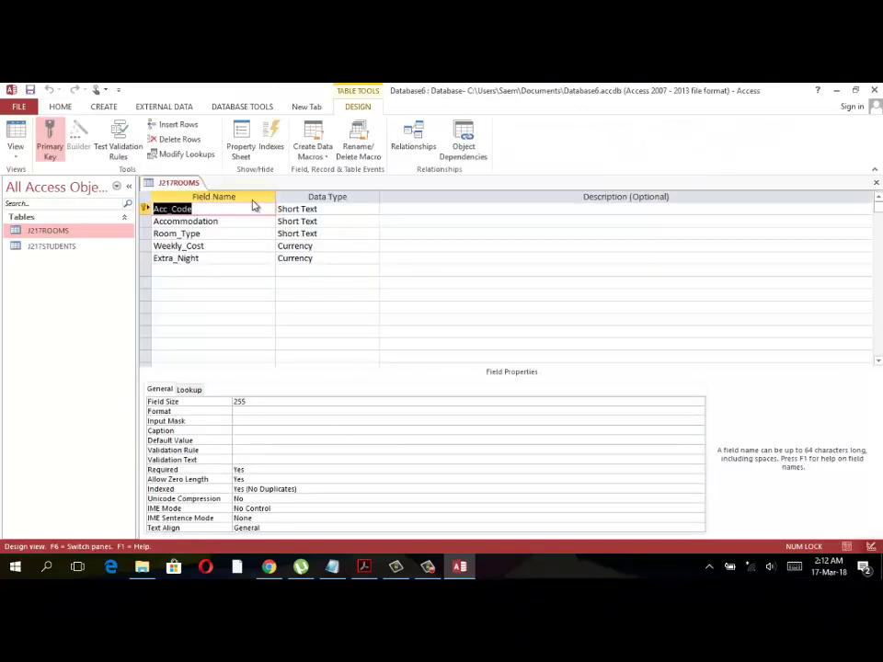
right_click(115, 247)
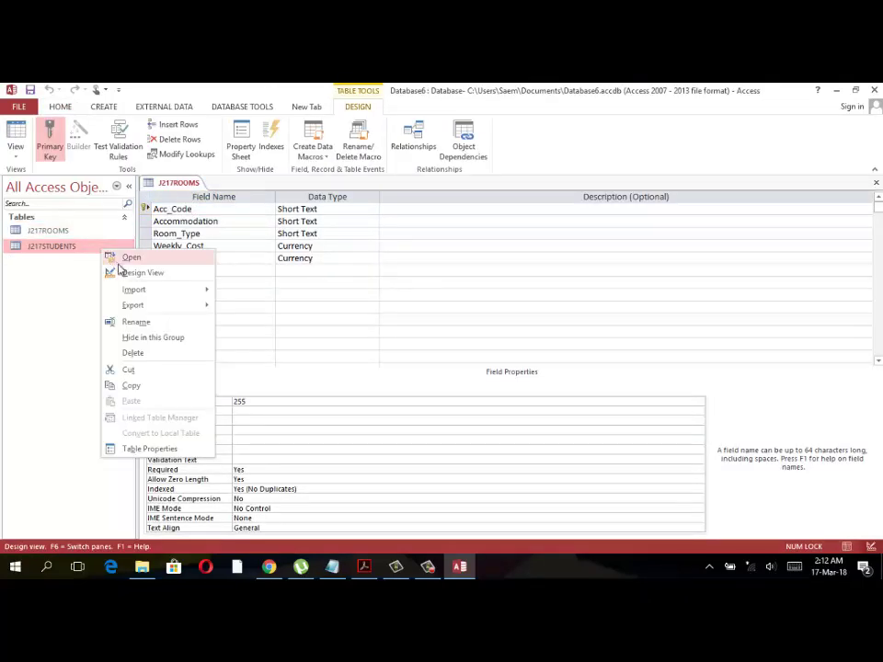
left_click(125, 273)
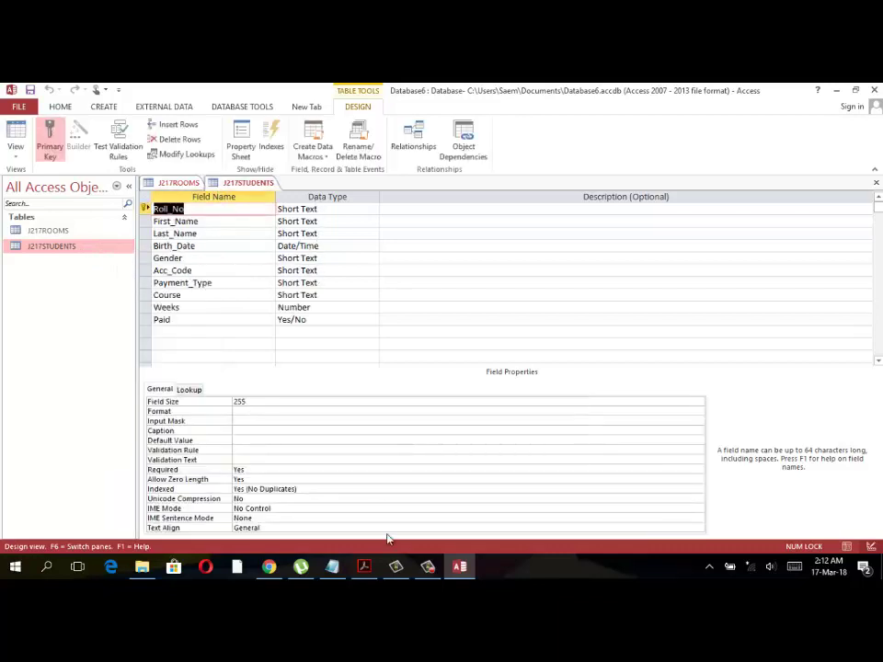
left_click(364, 566)
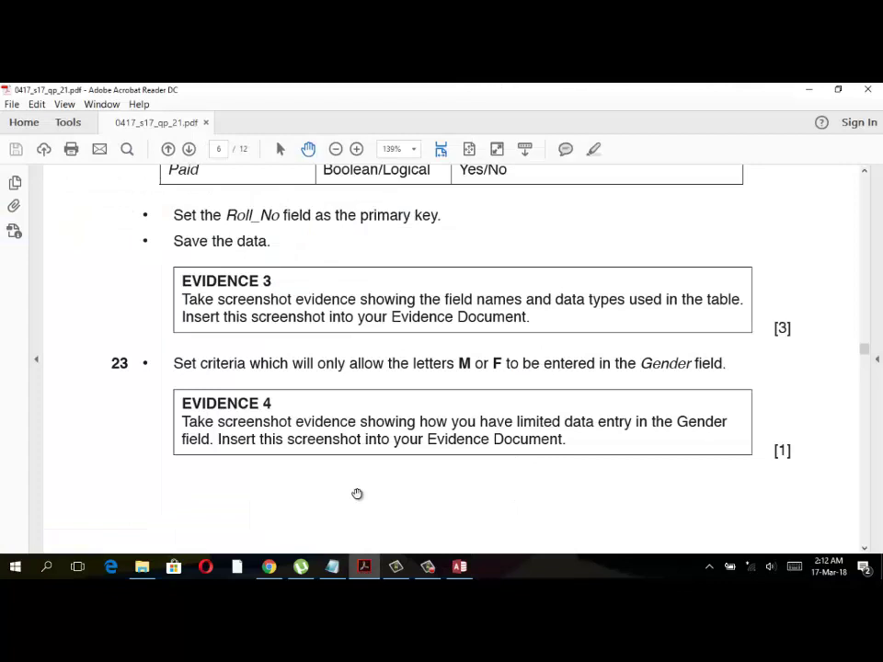
Reread question 23 on the Gender field and return to the J217STUDENTS design.
scroll(357, 493, "down", 2)
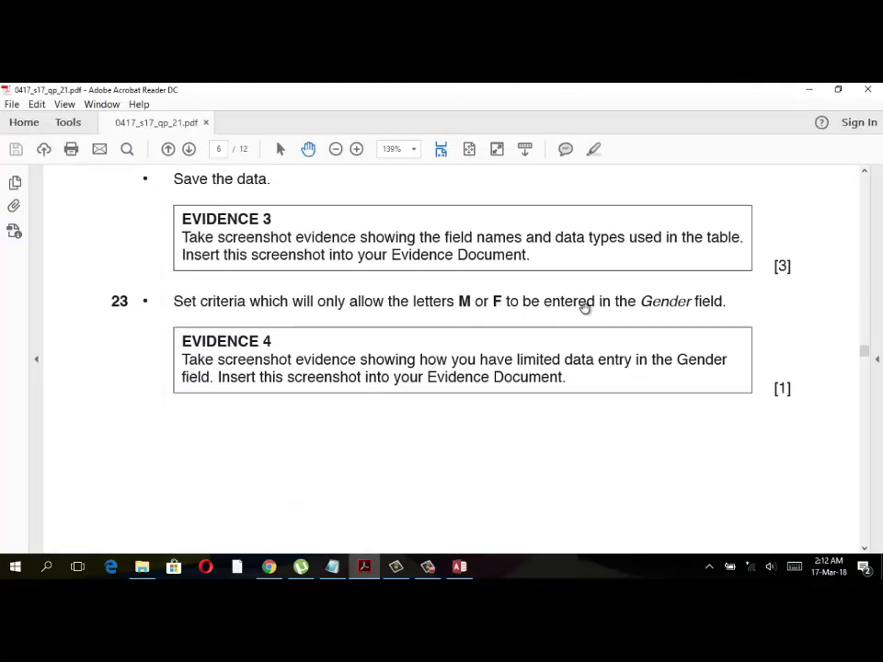
left_click(459, 566)
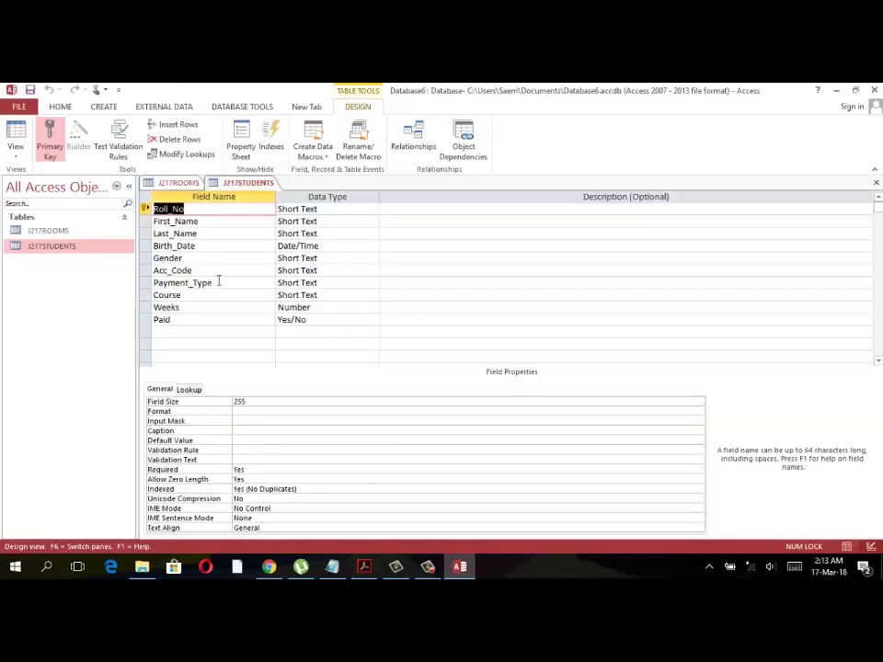
Review the Gender column in the J217STUDENTS datasheet, then show Gender's field properties in Design View.
left_click(16, 143)
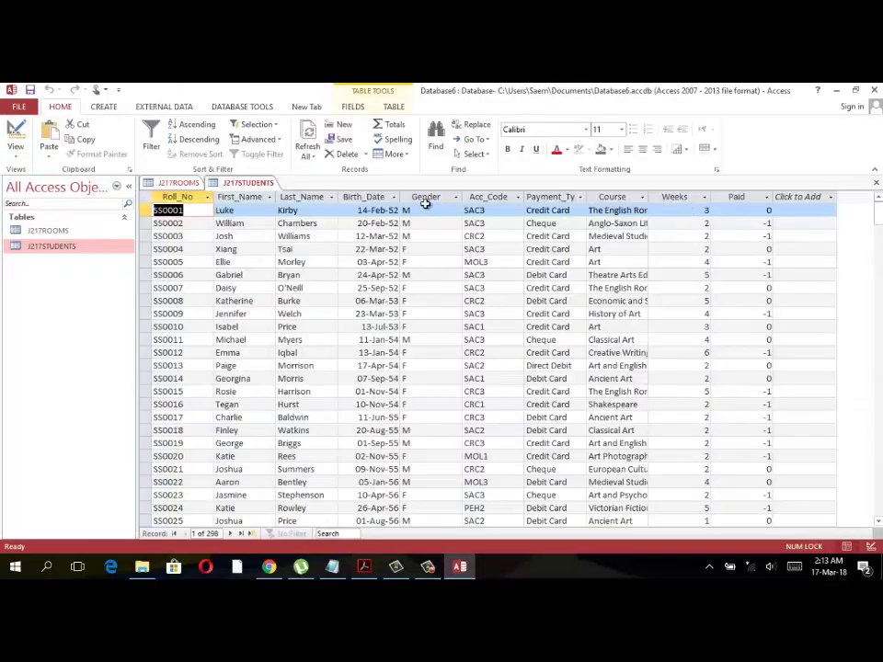
left_click(425, 195)
left_click(15, 158)
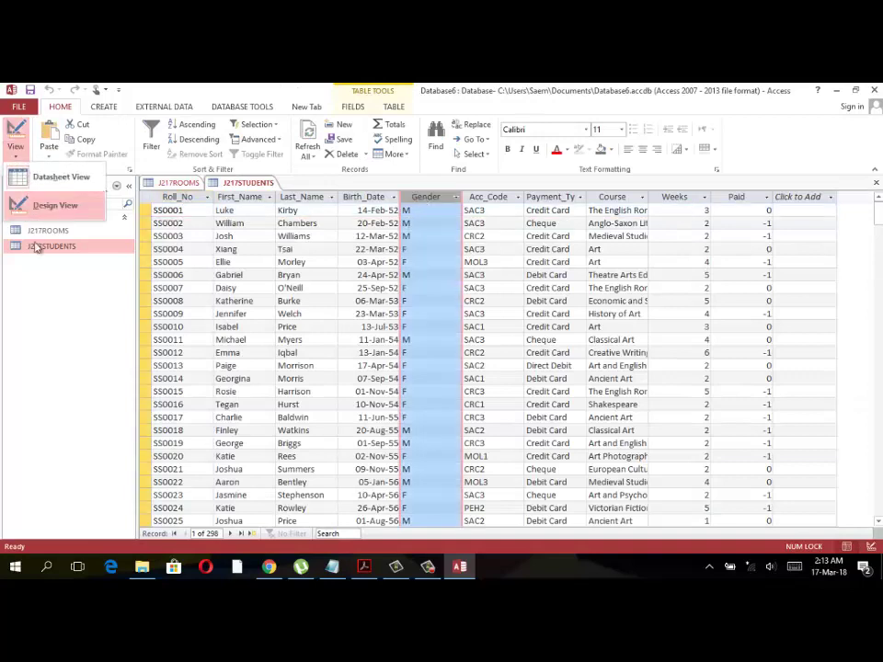
left_click(43, 203)
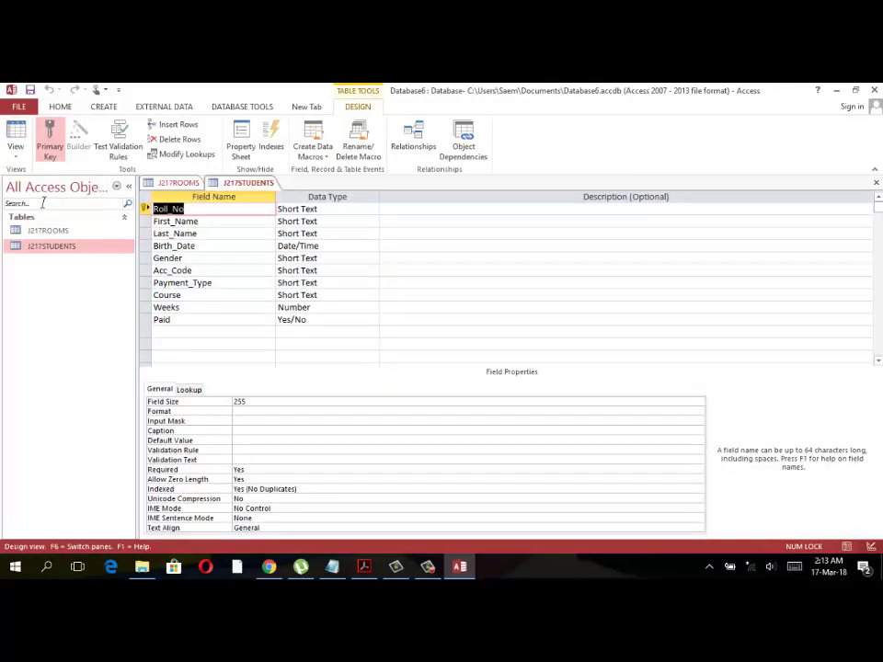
left_click(213, 258)
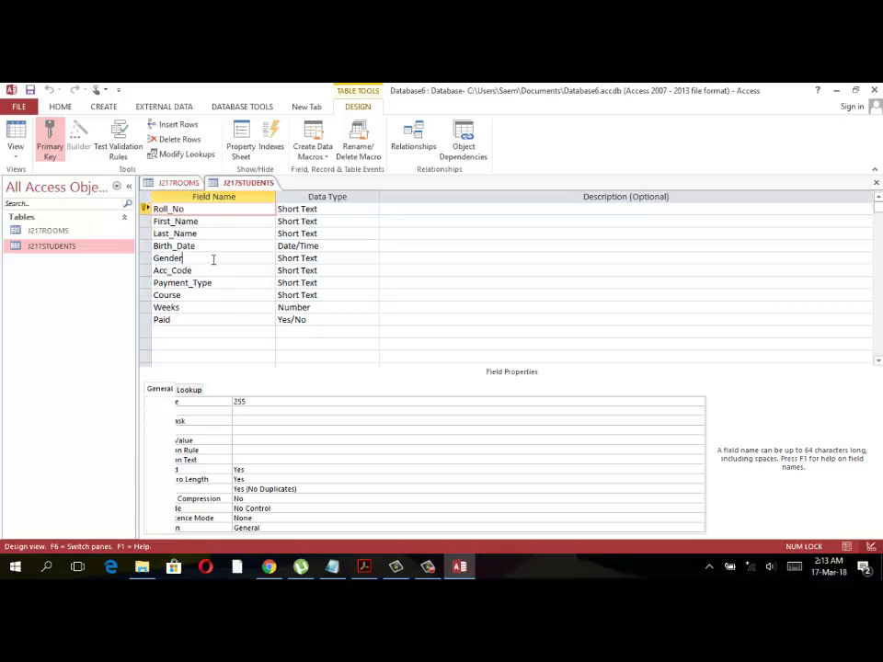
left_click(321, 259)
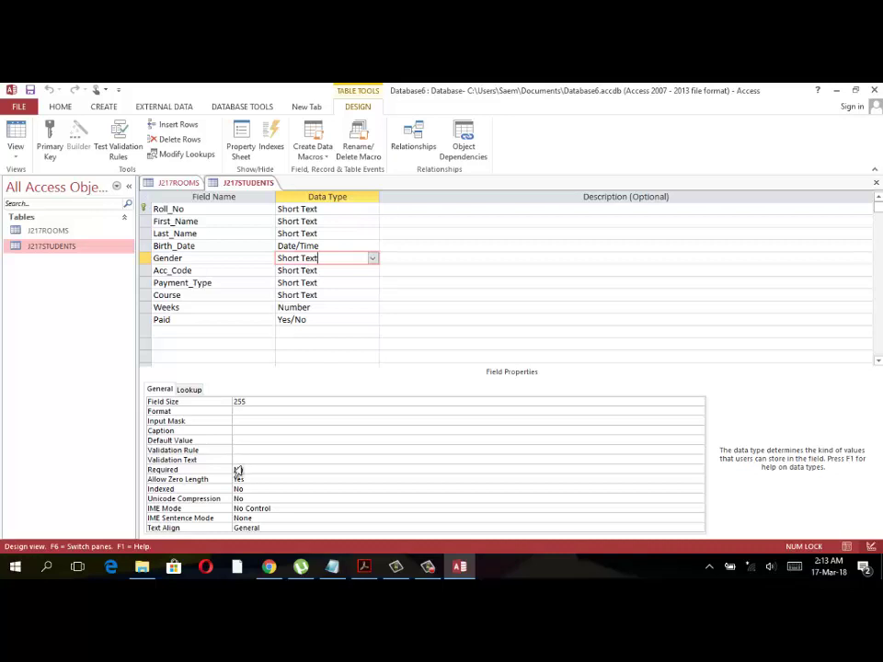
Give Gender the validation rule "M" Or "F" with the text ONLY M OR F IS ALLOWED.
left_click(287, 450)
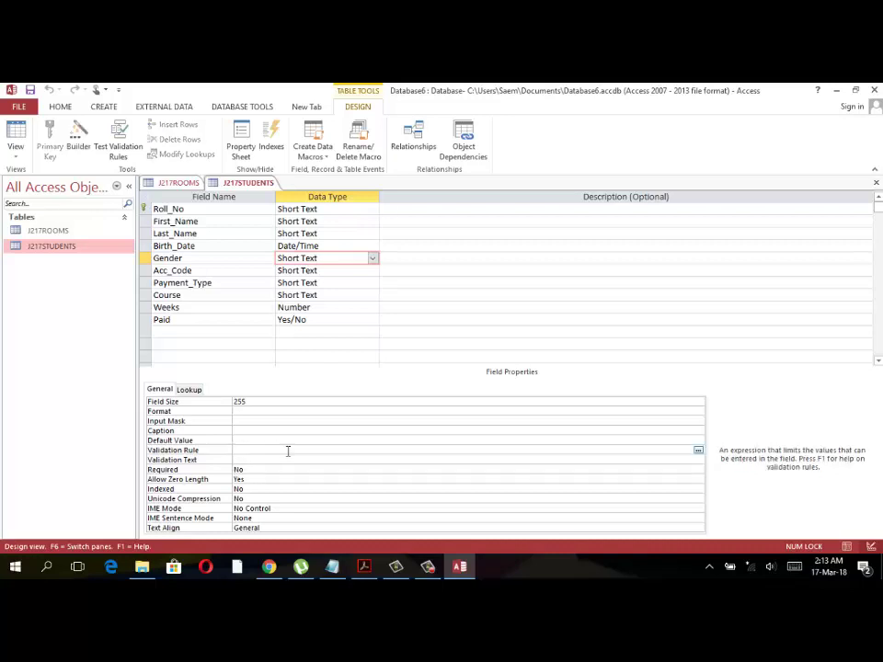
key("Caps_Lock")
type("M")
type("F")
left_click(248, 461)
type("ONLY M OR F IS ALLOWED")
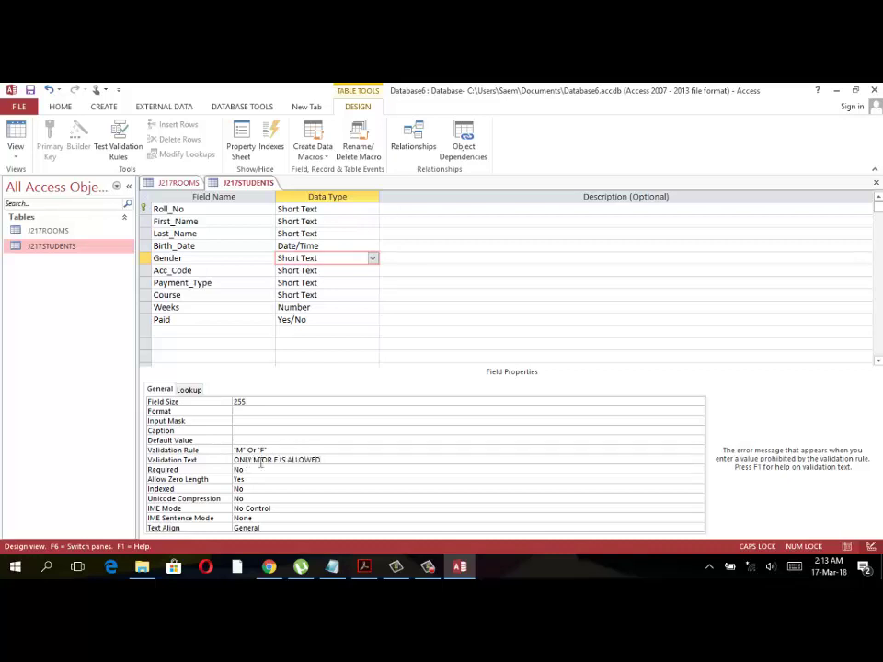
Save the table design and test existing records against the new rule in Datasheet View.
left_click(15, 152)
left_click(55, 174)
left_click(419, 363)
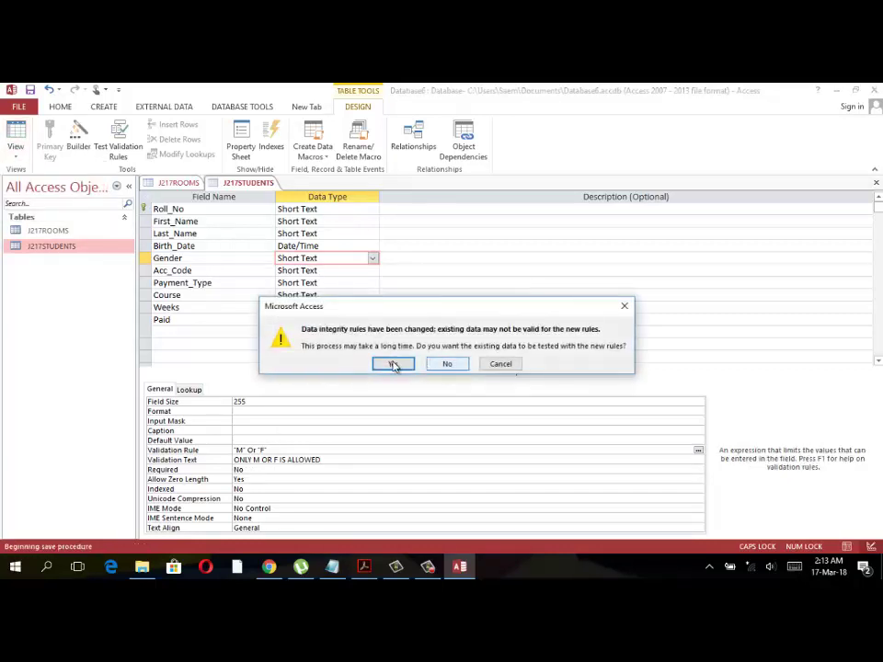
left_click(395, 363)
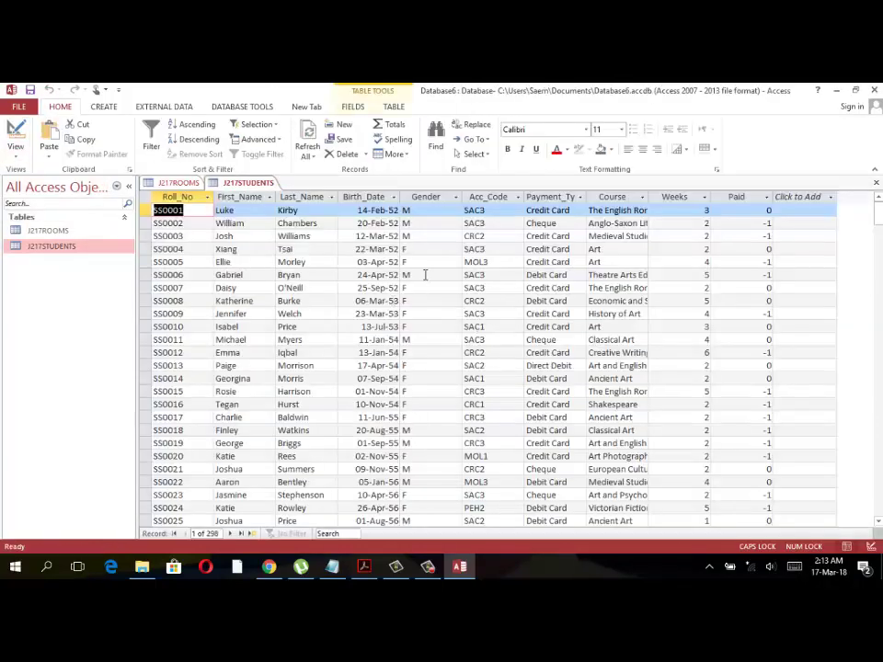
Enter R as SS0006's Gender to trigger the validation alert, cancel it, and return to Design View.
left_click(418, 274)
type("R")
key("Return")
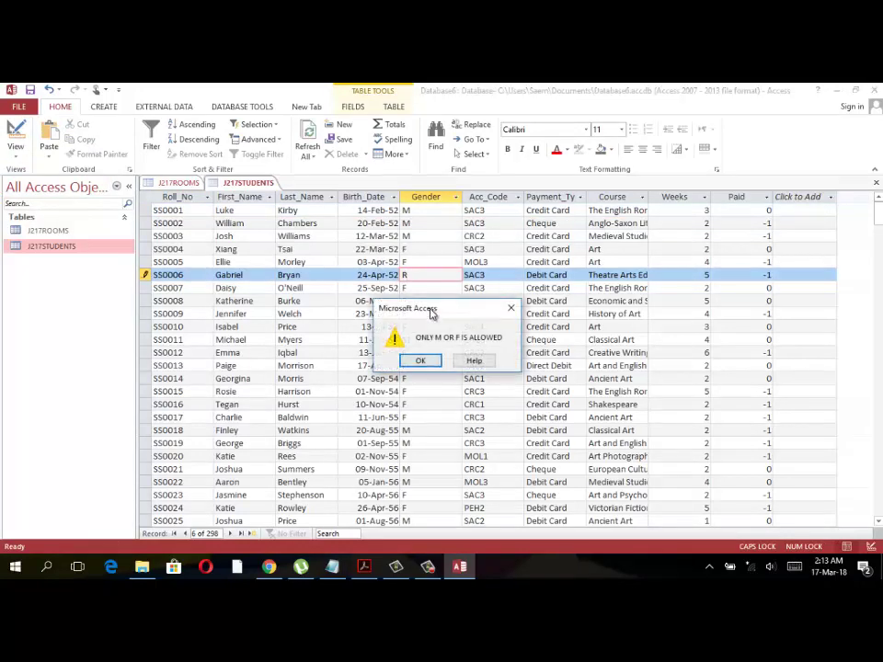
left_click(427, 360)
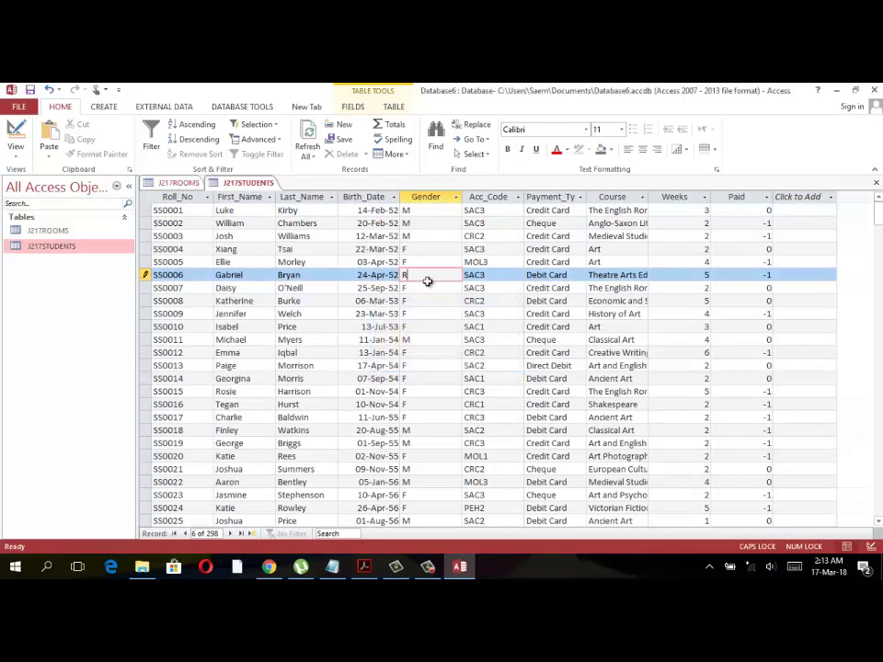
key("Escape")
left_click(428, 295)
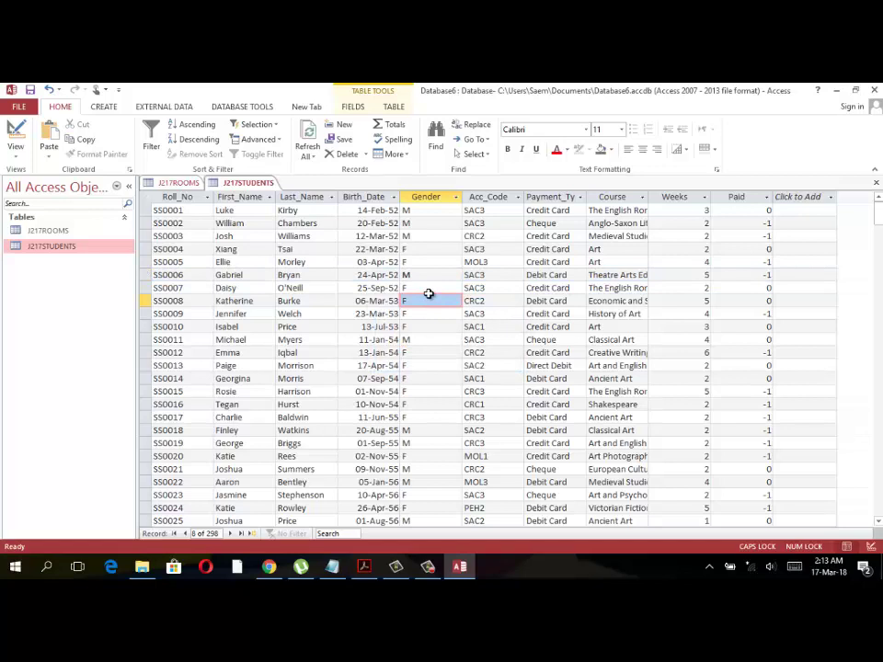
left_click(16, 149)
left_click(51, 204)
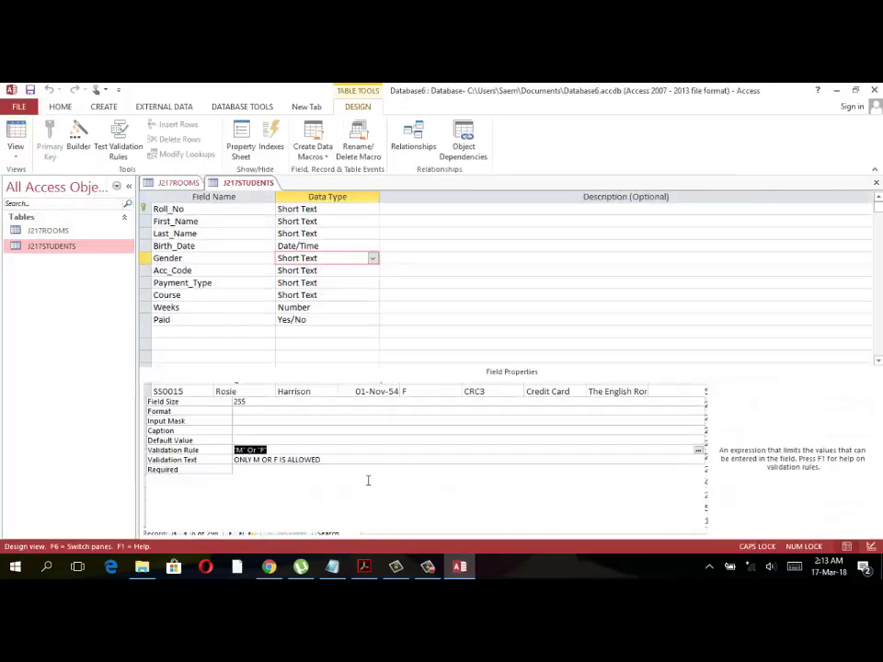
Show the student datasheet, then select Roll_No SS0072 in question 24 on page 7 of the paper.
left_click(16, 147)
left_click(36, 178)
left_click(364, 566)
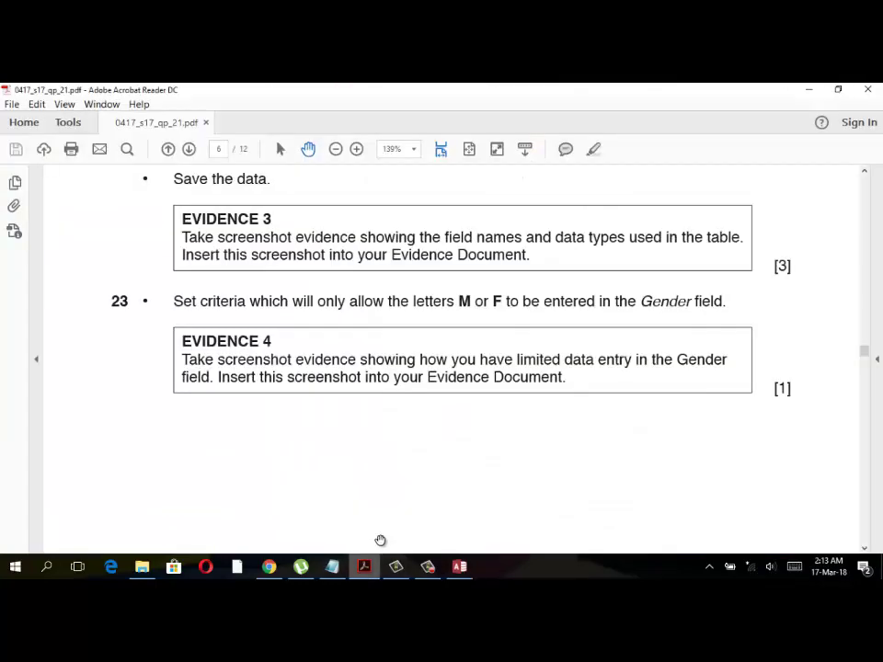
scroll(368, 409, "down", 5)
scroll(387, 441, "down", 6)
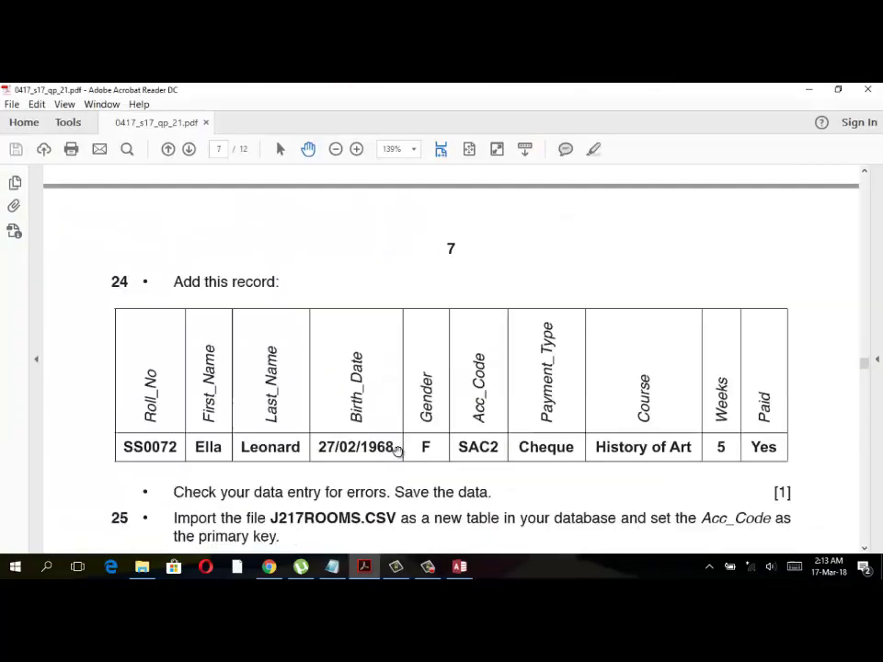
scroll(313, 461, "down", 2)
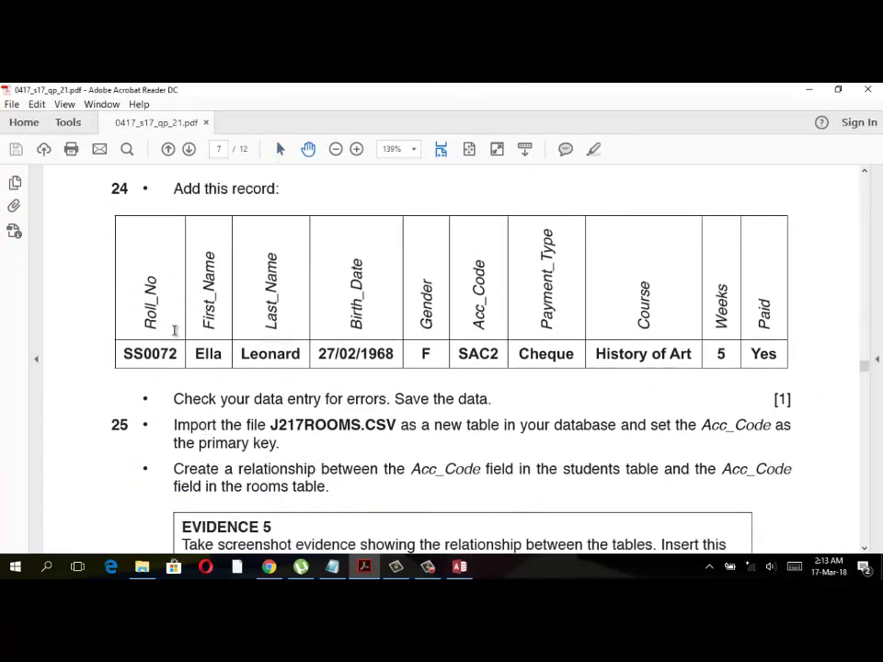
left_click_drag(179, 353, 119, 352)
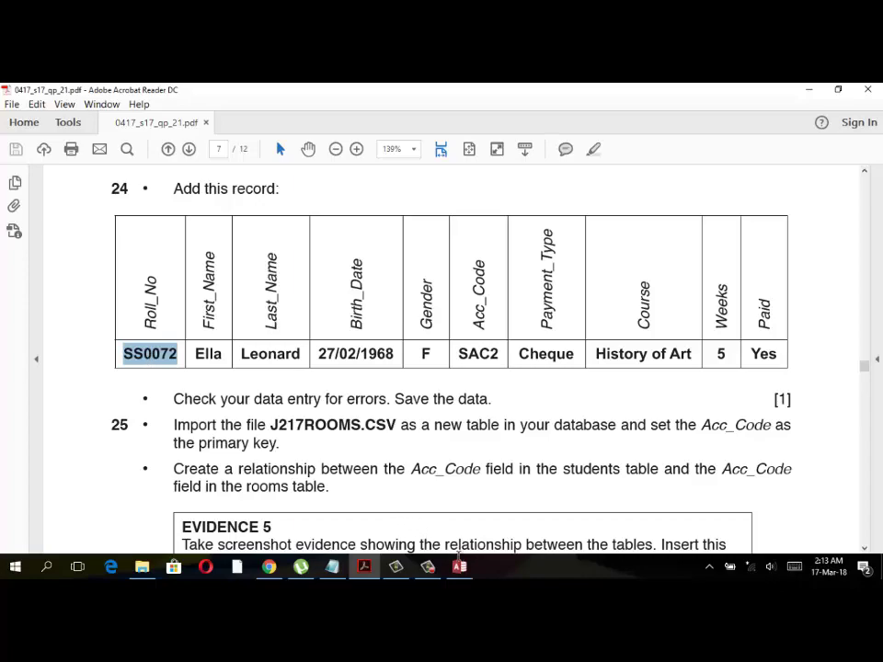
left_click(458, 566)
scroll(522, 377, "down", 8)
Start a new record at the end of J217STUDENTS with Roll_No SS0072.
scroll(501, 433, "down", 16)
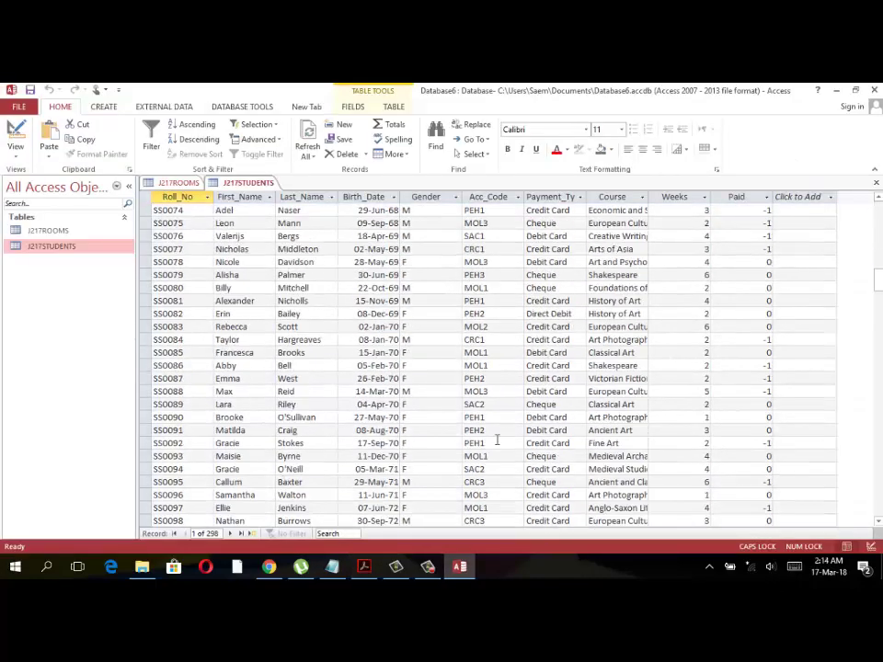
scroll(570, 322, "down", 5)
scroll(827, 312, "down", 2)
left_click_drag(880, 318, 867, 497)
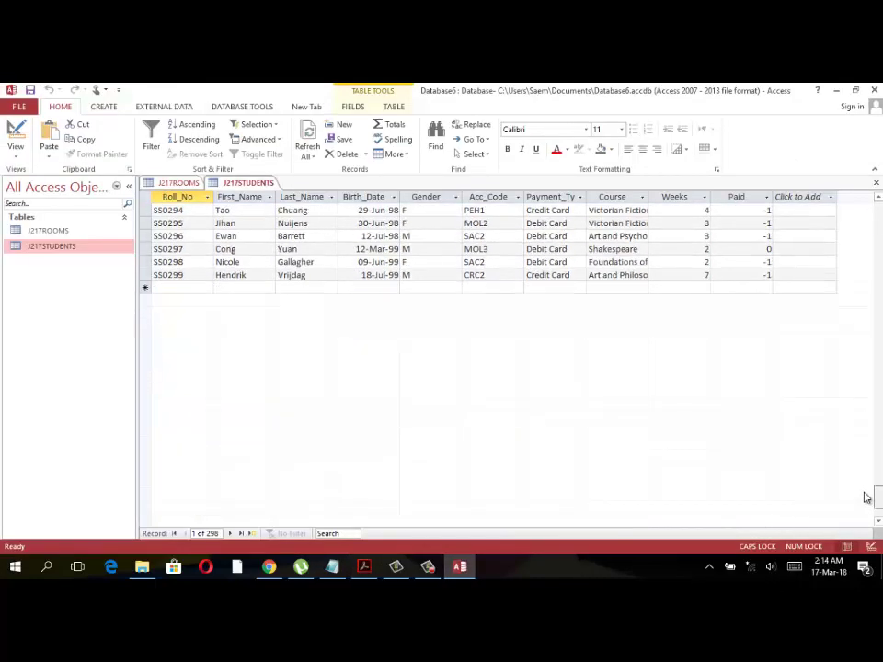
left_click(196, 290)
type("SS0072")
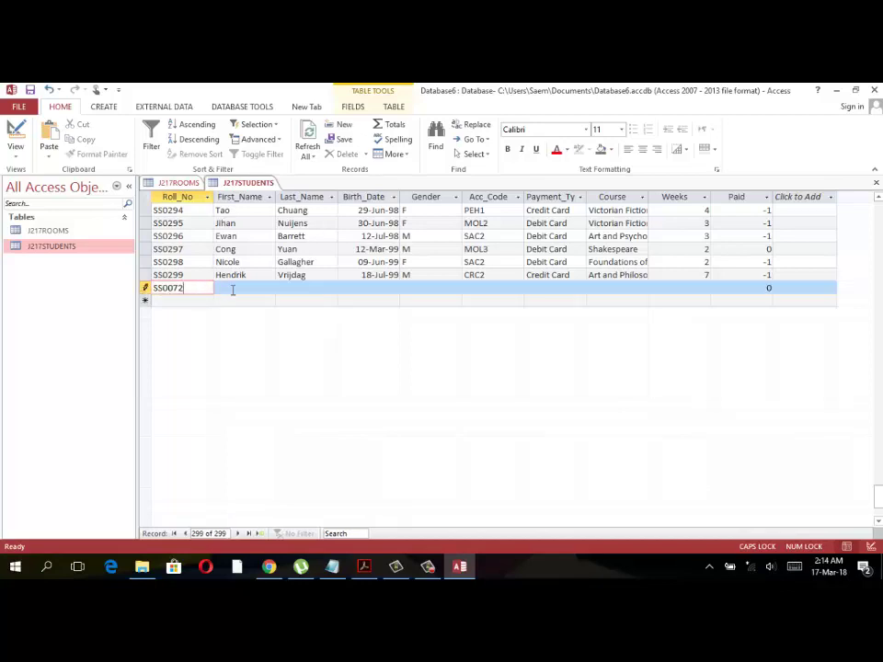
Copy the student's first name from the paper into the new record's First_Name.
key("alt")
key("alt+Tab")
left_click_drag(223, 354, 186, 350)
key("ctrl+c")
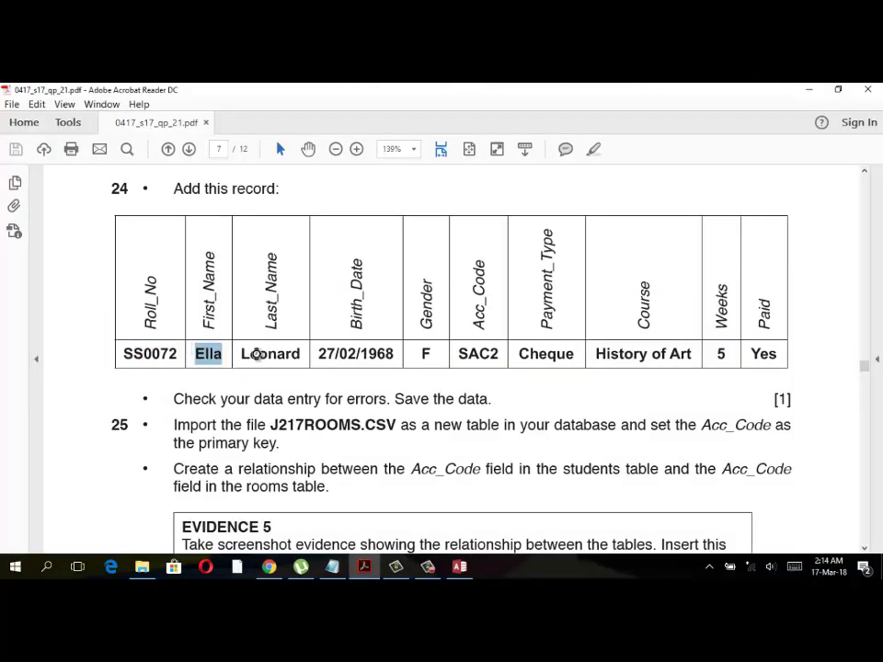
key("alt+Tab")
left_click(236, 290)
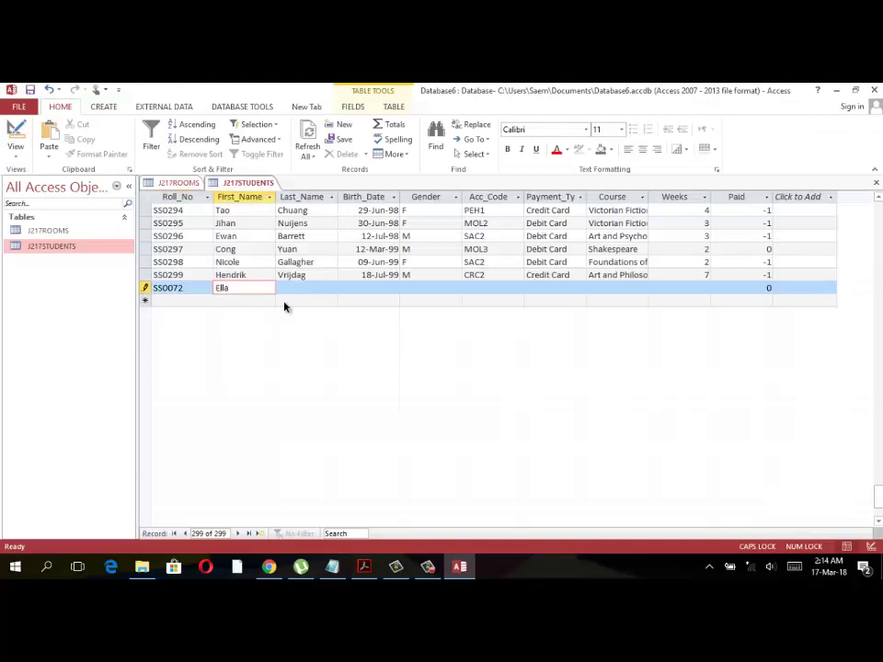
key("alt+Tab")
left_click_drag(301, 354, 242, 354)
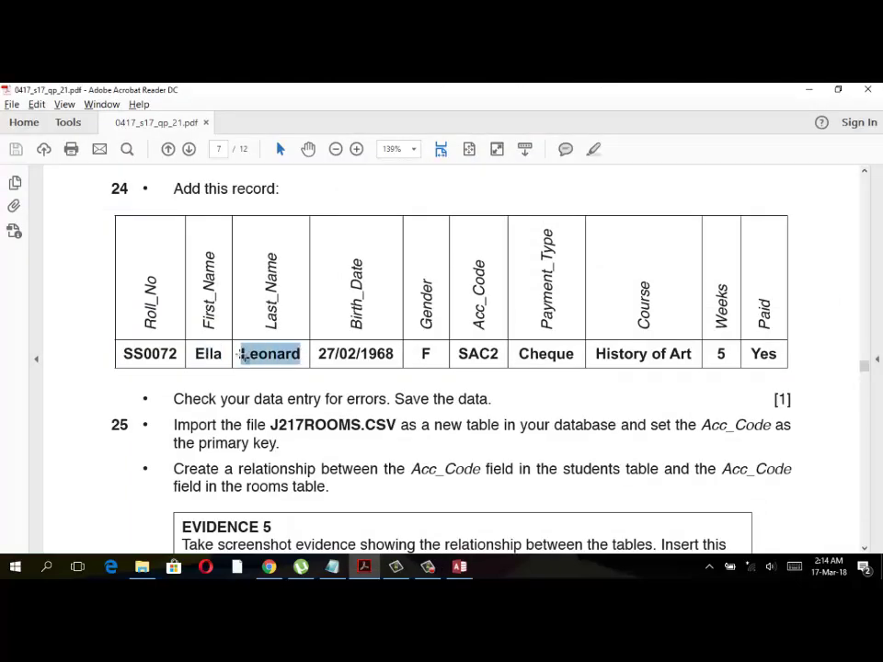
key("ctrl+c")
key("alt+Tab")
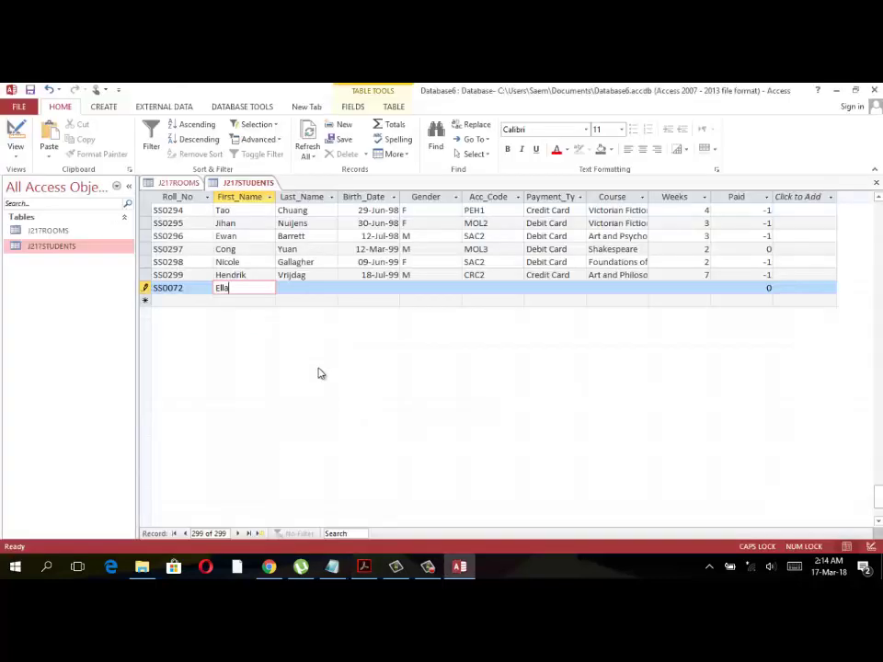
left_click(285, 288)
key("ctrl+v")
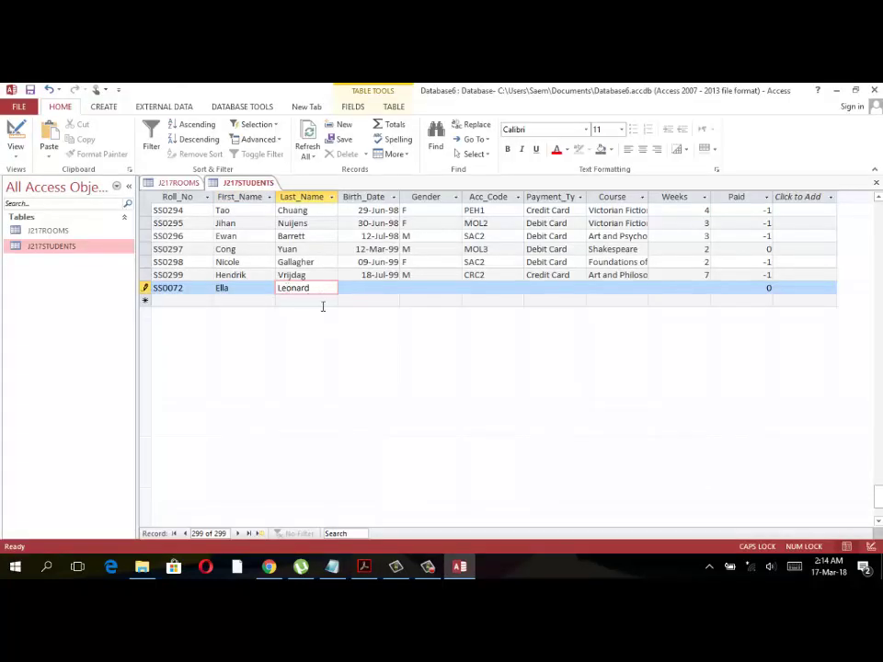
key("alt+Tab")
left_click_drag(390, 356, 319, 355)
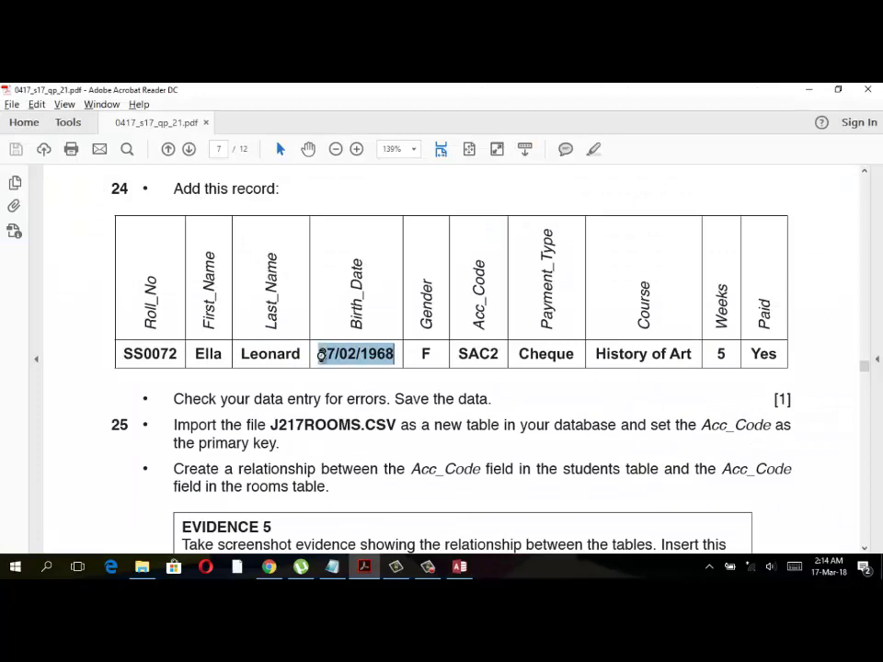
scroll(329, 357, "up", 5)
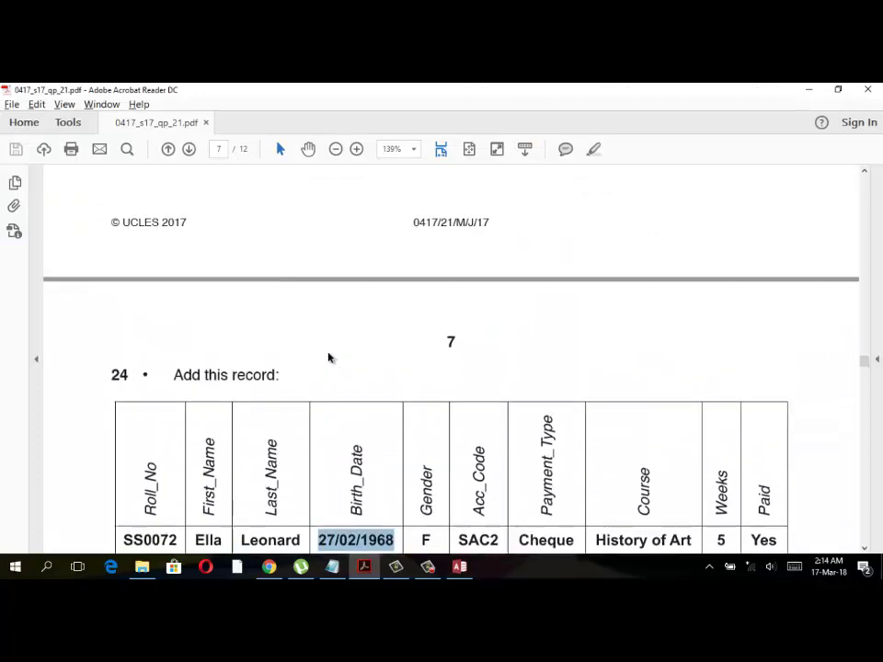
scroll(329, 357, "up", 5)
scroll(329, 357, "up", 5)
scroll(329, 356, "up", 5)
scroll(330, 362, "up", 3)
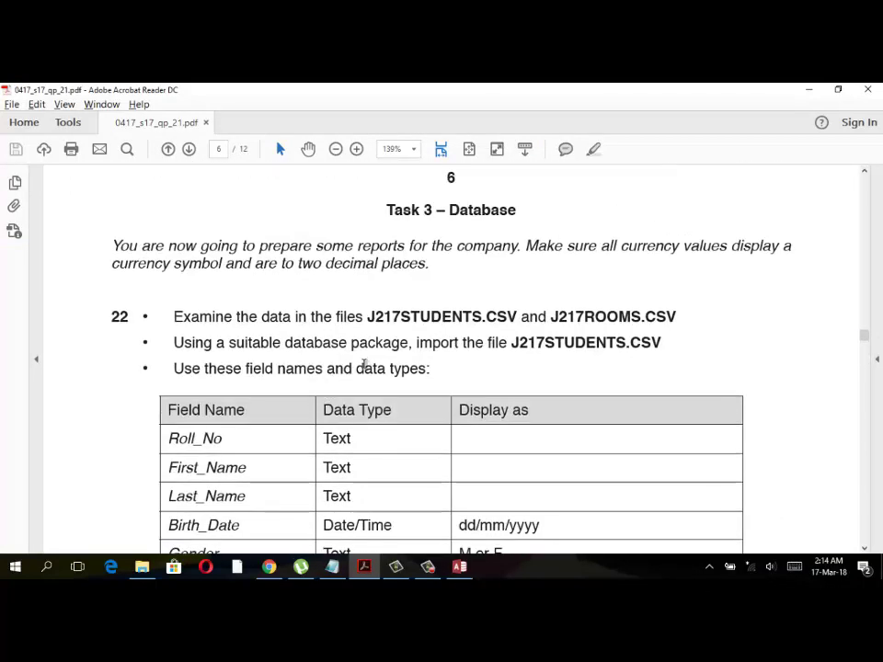
scroll(570, 316, "down", 4)
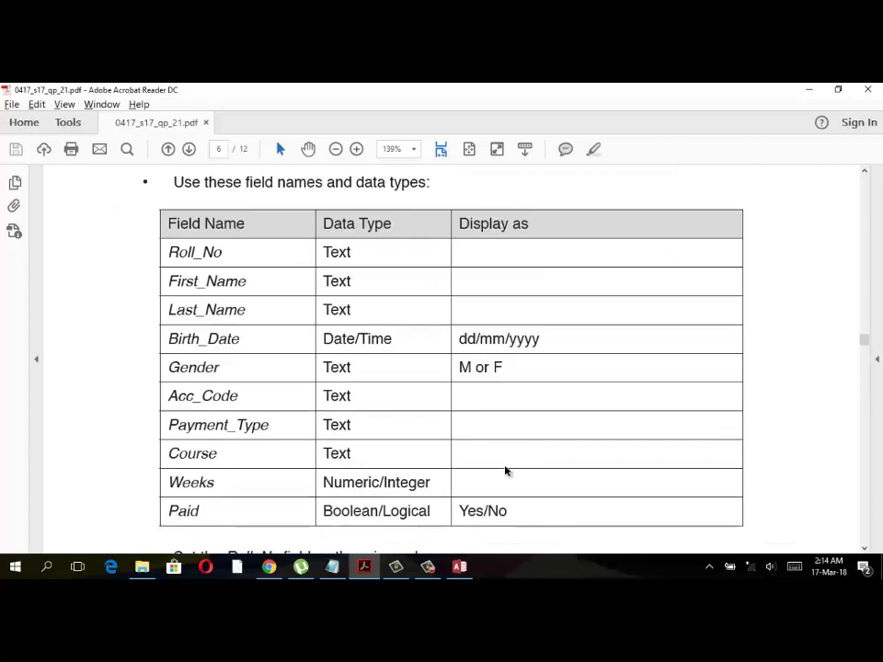
scroll(504, 468, "down", 6)
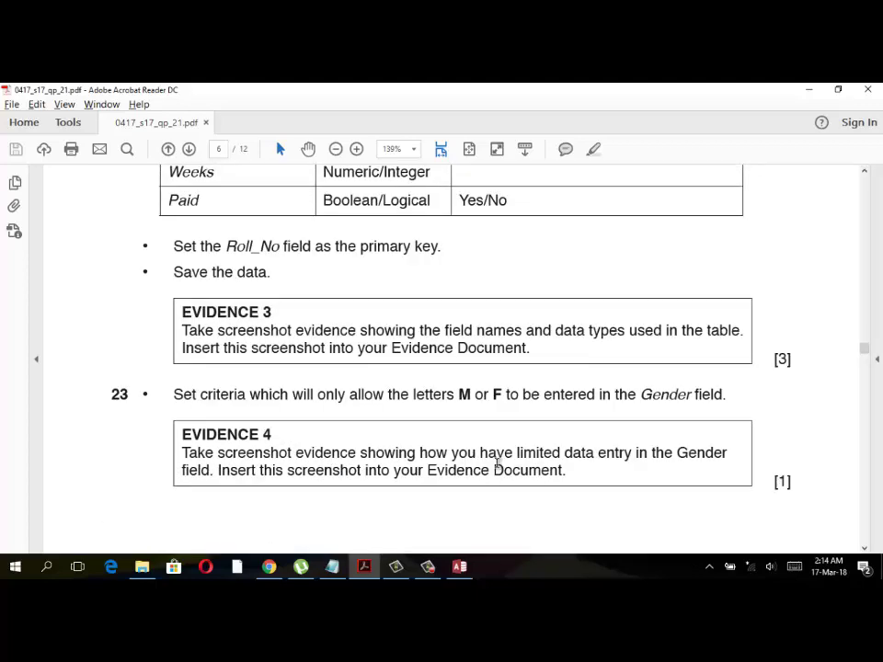
scroll(472, 457, "down", 2)
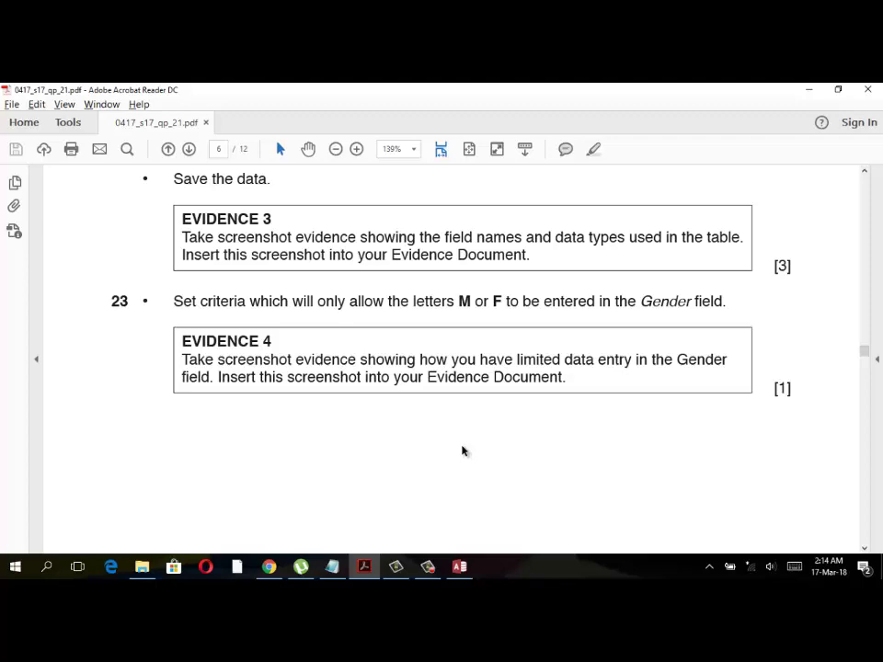
scroll(444, 453, "down", 3)
scroll(436, 457, "down", 2)
scroll(437, 458, "down", 1)
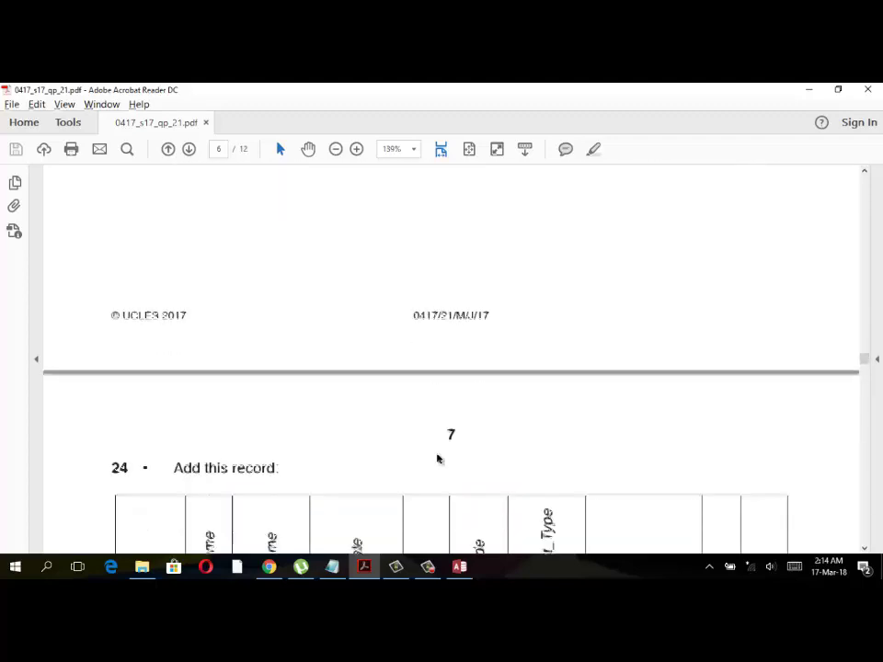
scroll(436, 458, "down", 4)
scroll(434, 452, "down", 1)
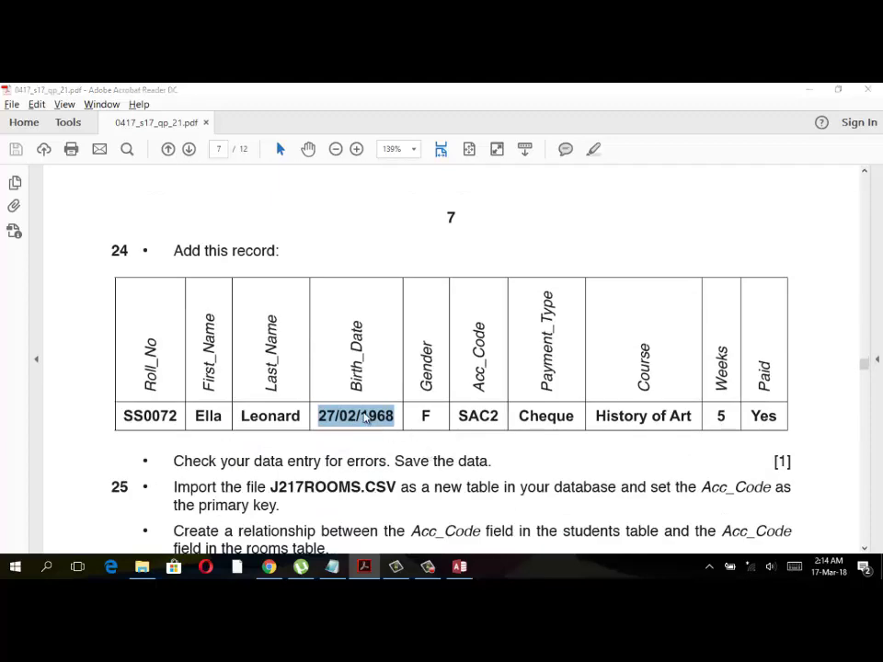
key("alt+Tab")
left_click(354, 288)
key("ctrl+v")
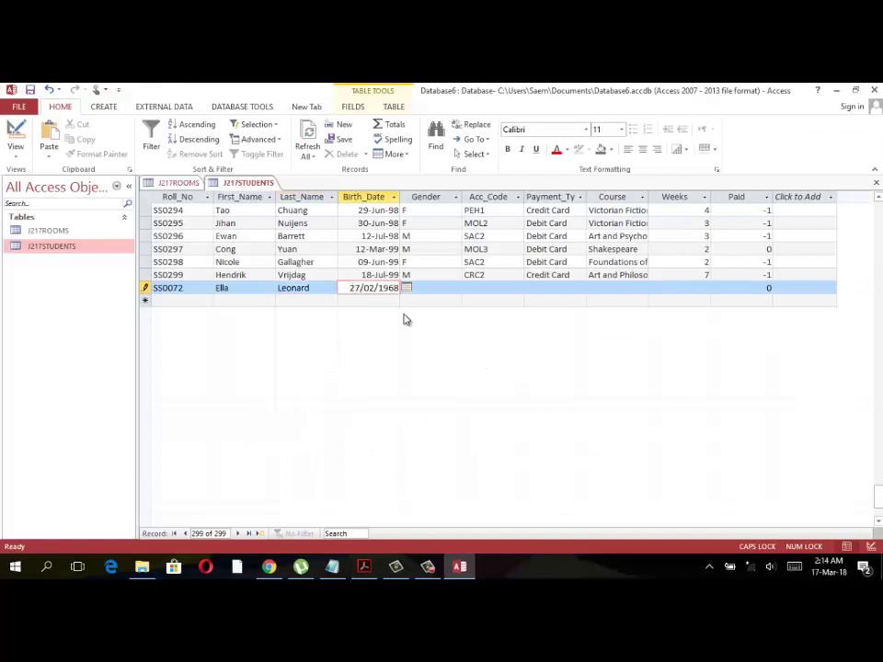
key("alt+Tab")
left_click_drag(434, 418, 421, 417)
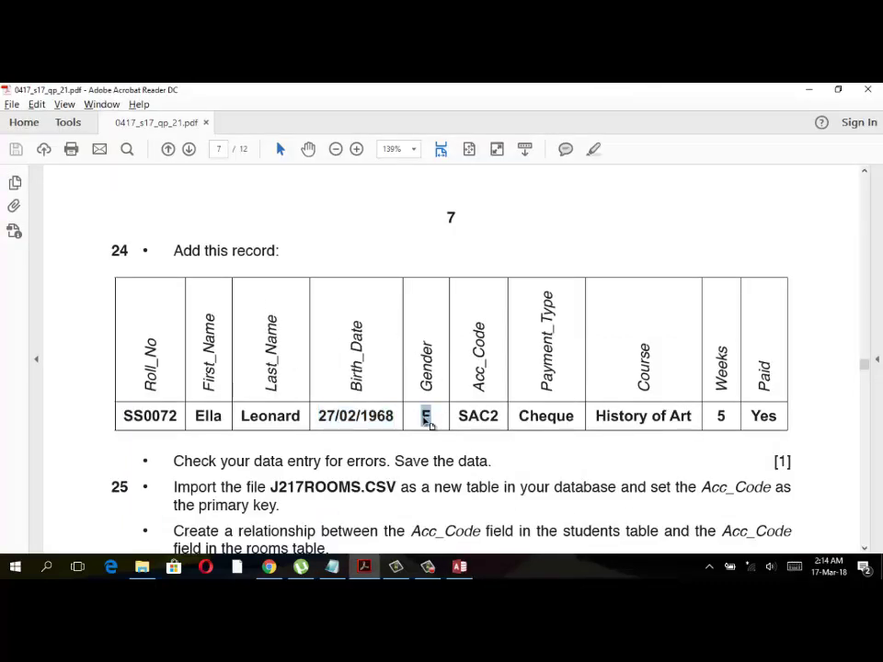
key("alt+Tab")
left_click(430, 288)
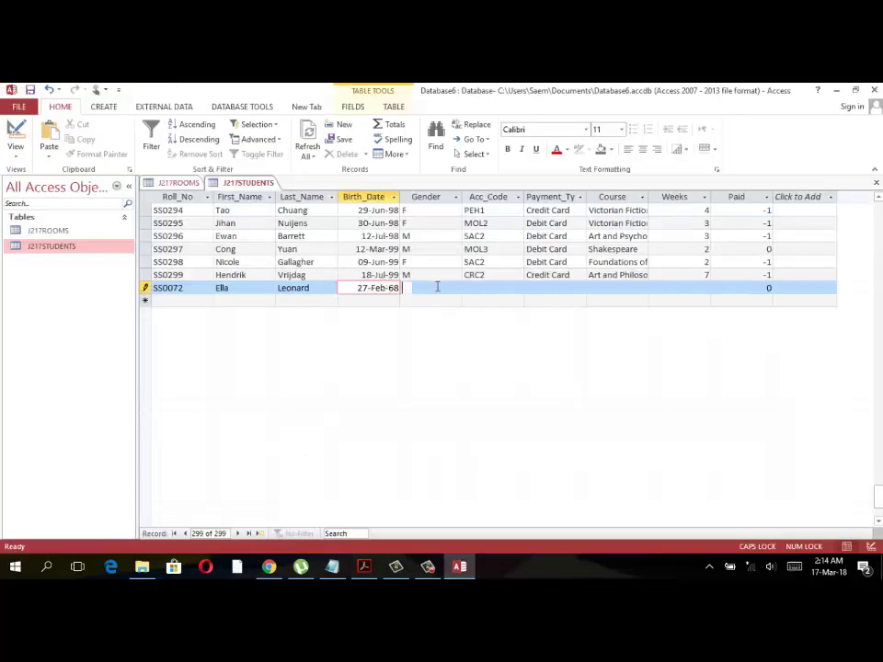
key("alt+Tab")
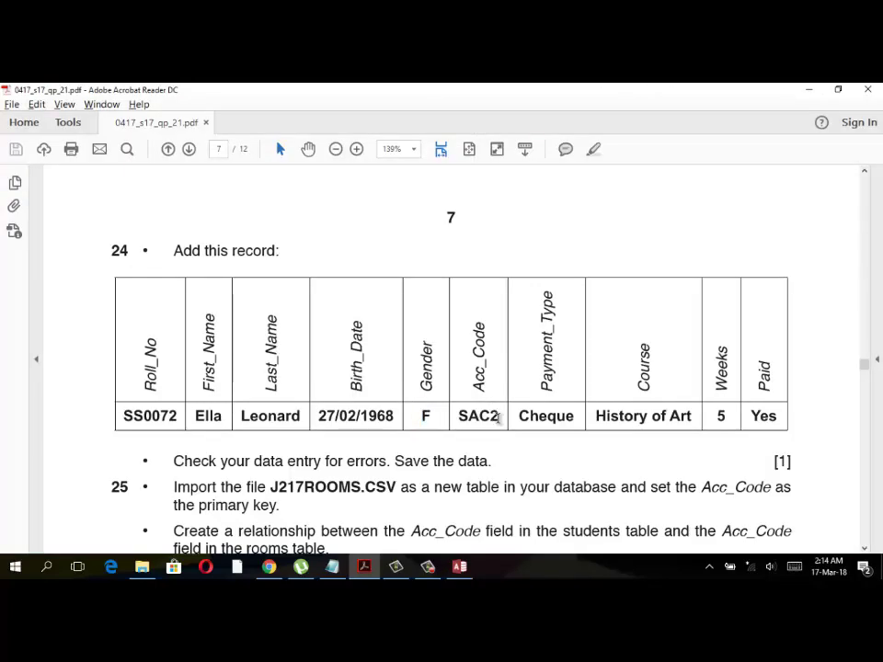
left_click_drag(497, 415, 461, 417)
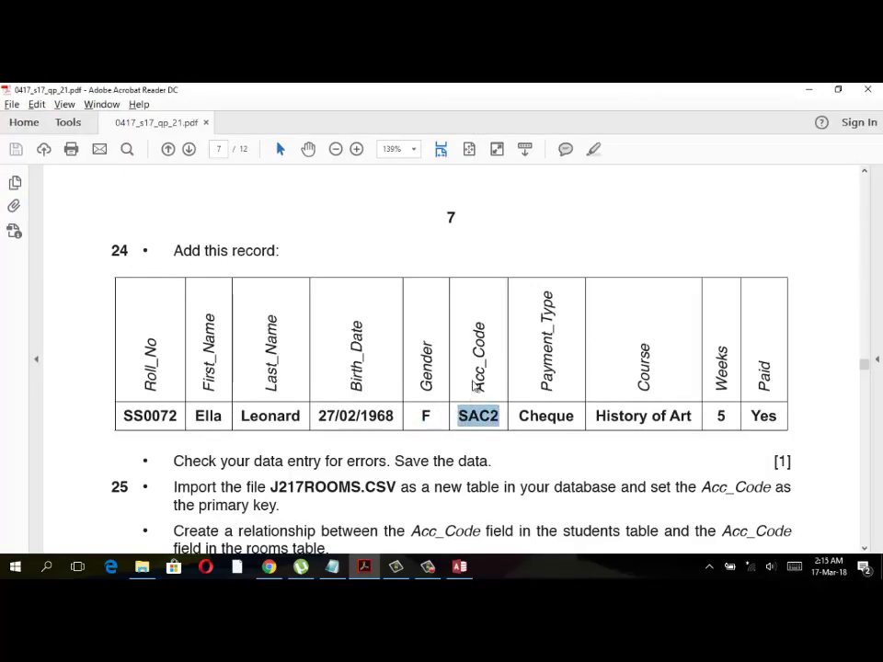
key("alt+Tab")
left_click(481, 289)
key("ctrl+v")
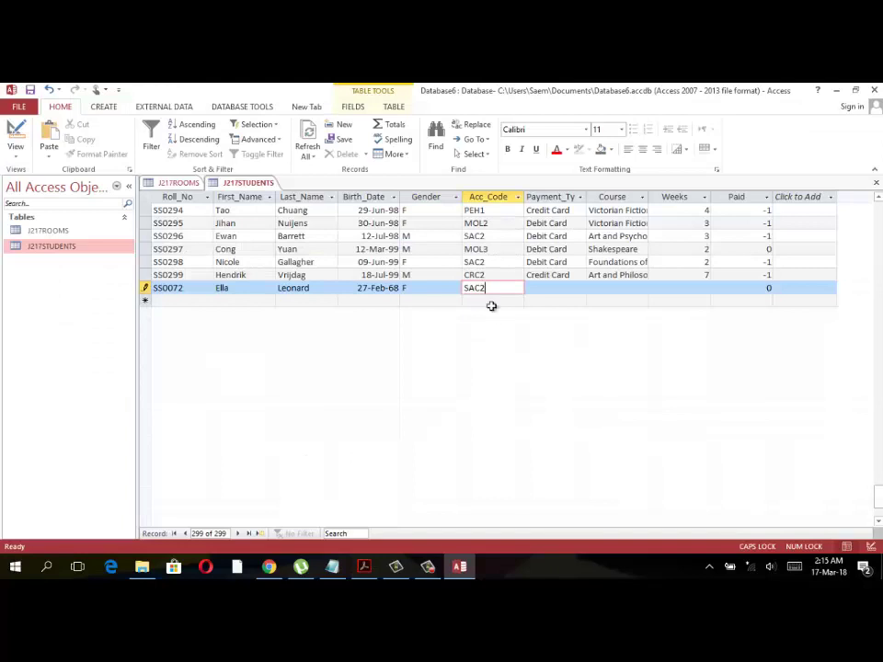
Copy Payment_Type Cheque and Course History of Art from the paper into the record.
key("alt+Tab")
left_click_drag(573, 416, 520, 415)
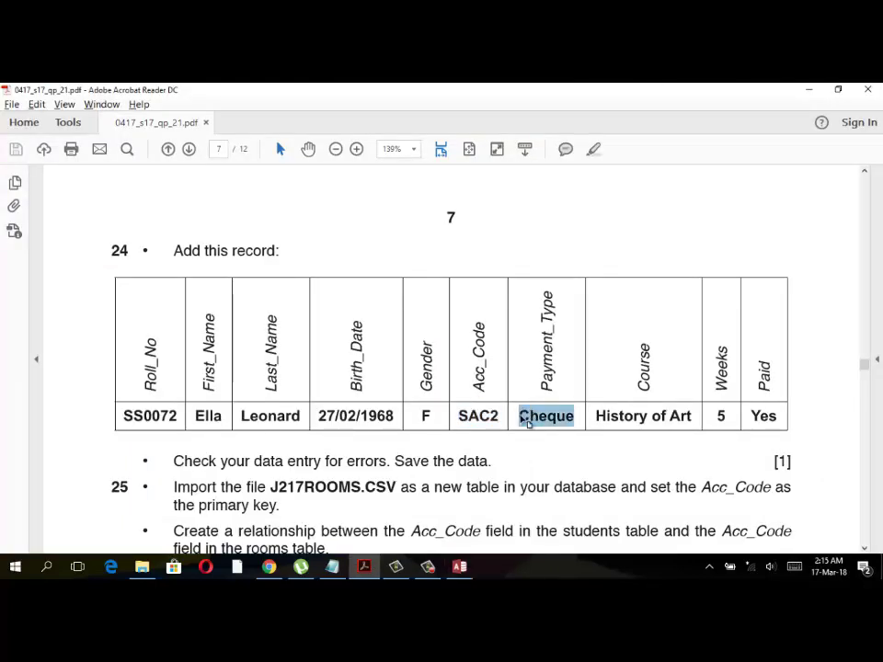
key("ctrl+c")
key("alt+Tab")
left_click(551, 286)
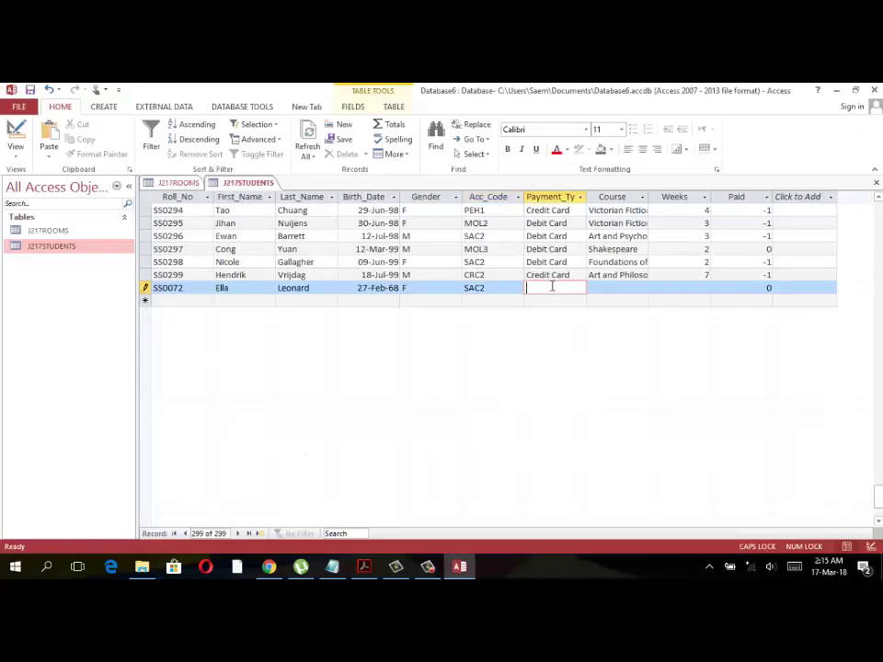
key("ctrl+v")
key("alt+Tab")
left_click_drag(694, 418, 608, 416)
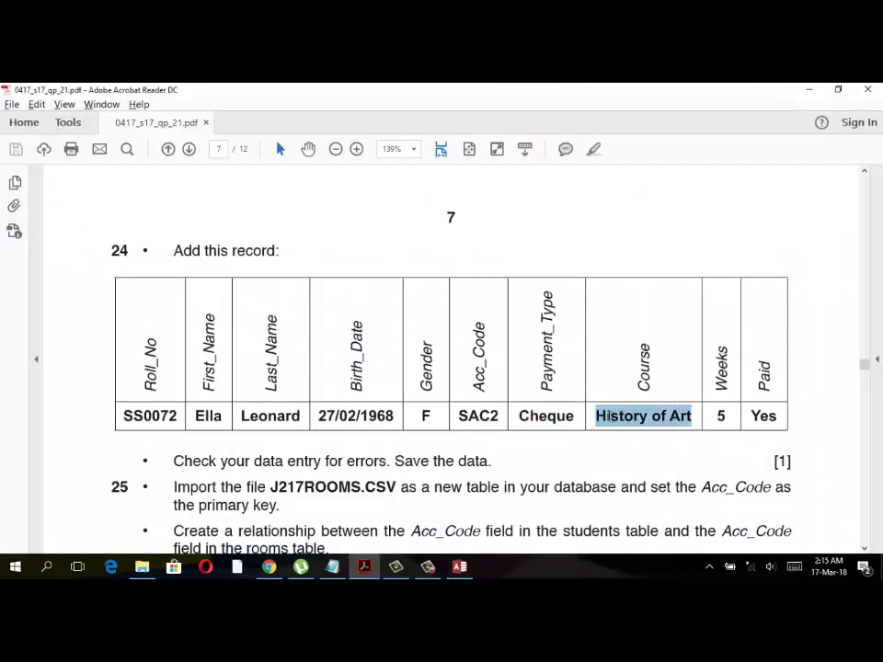
key("ctrl+c")
key("alt+Tab")
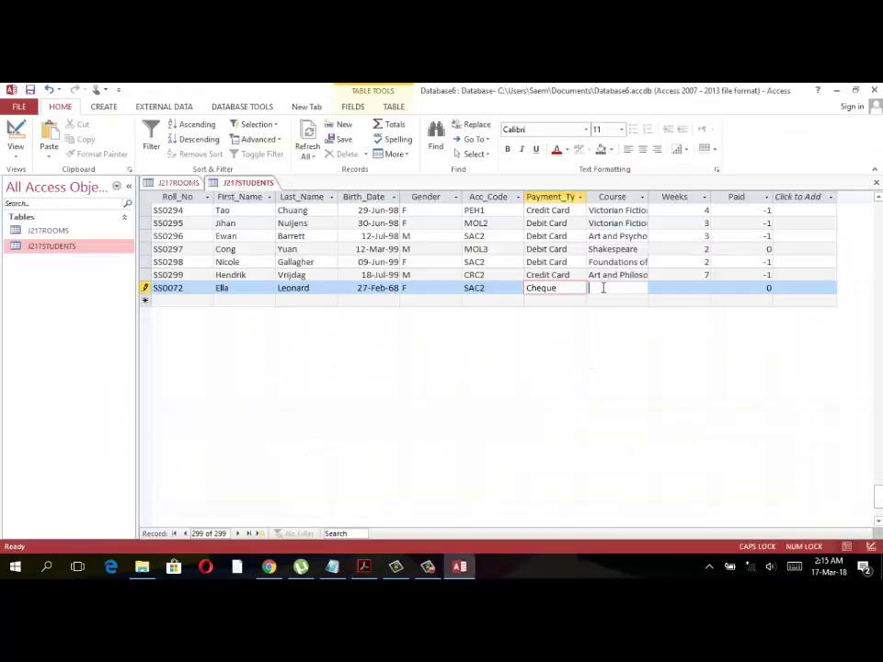
left_click(603, 288)
key("ctrl+v")
Enter 5 in the record's Weeks cell and -1 in its Paid cell.
key("alt+Tab")
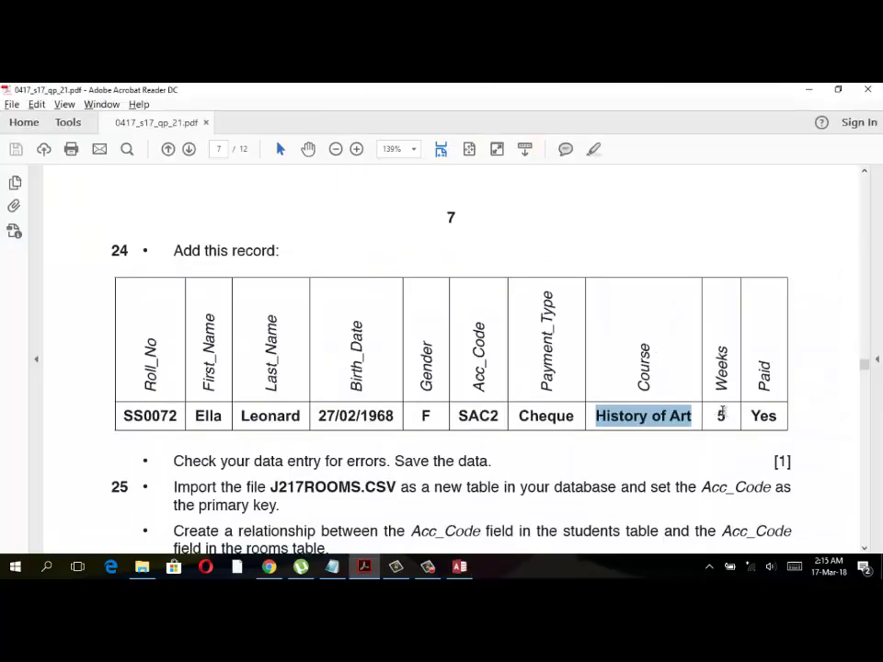
key("alt+Tab")
left_click(685, 287)
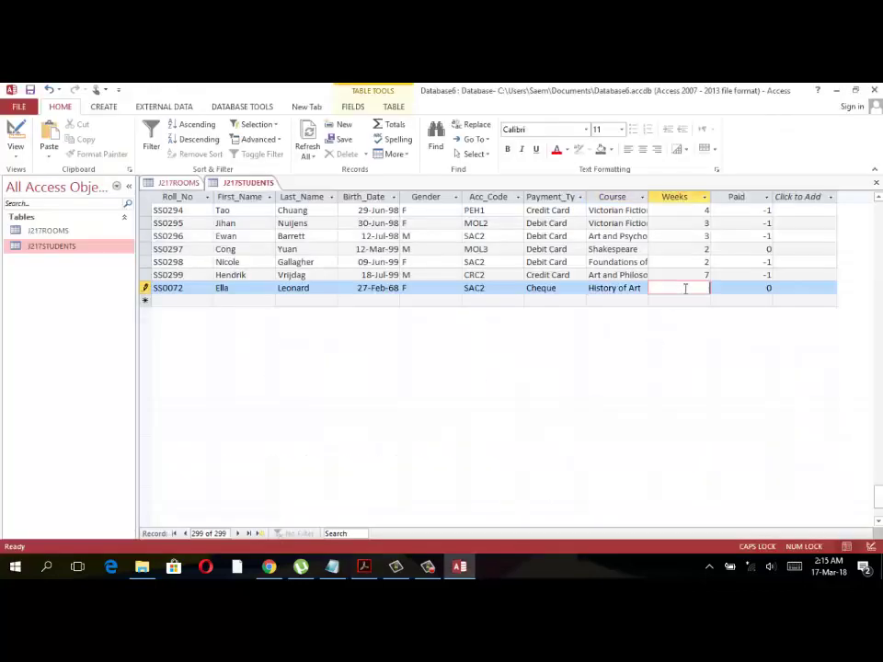
type("5")
key("alt+Tab")
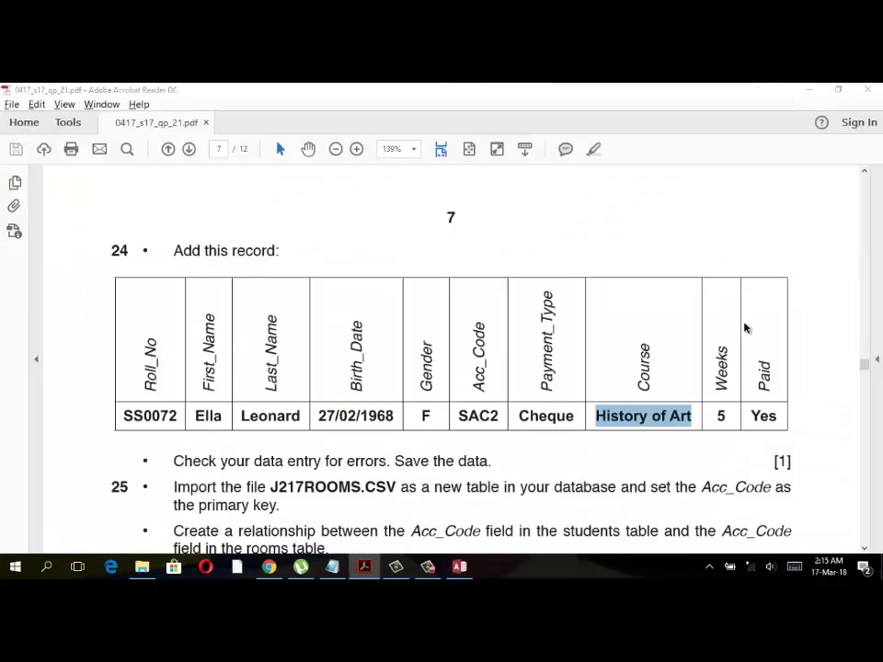
key("alt+Tab")
left_click(764, 289)
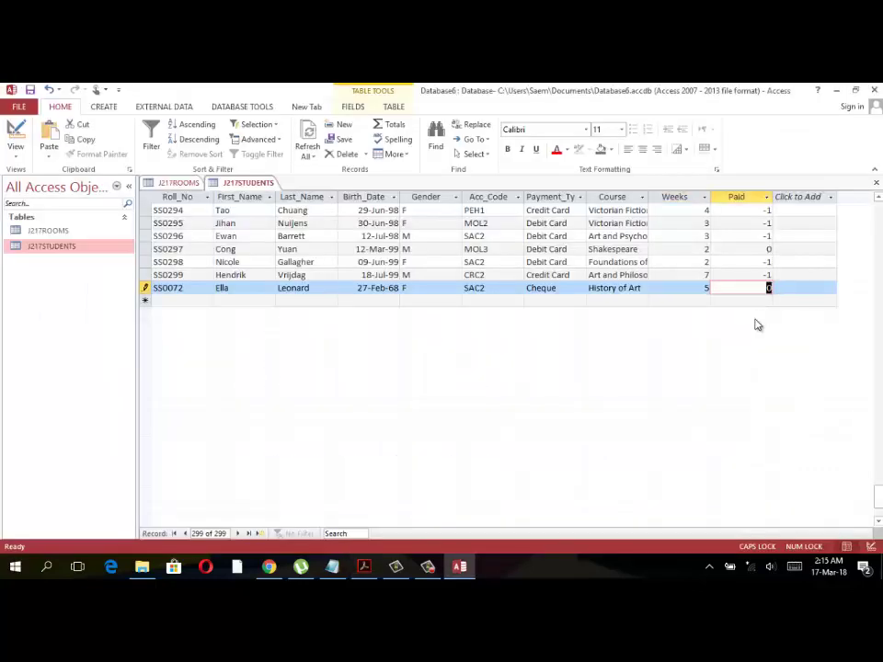
type("-1")
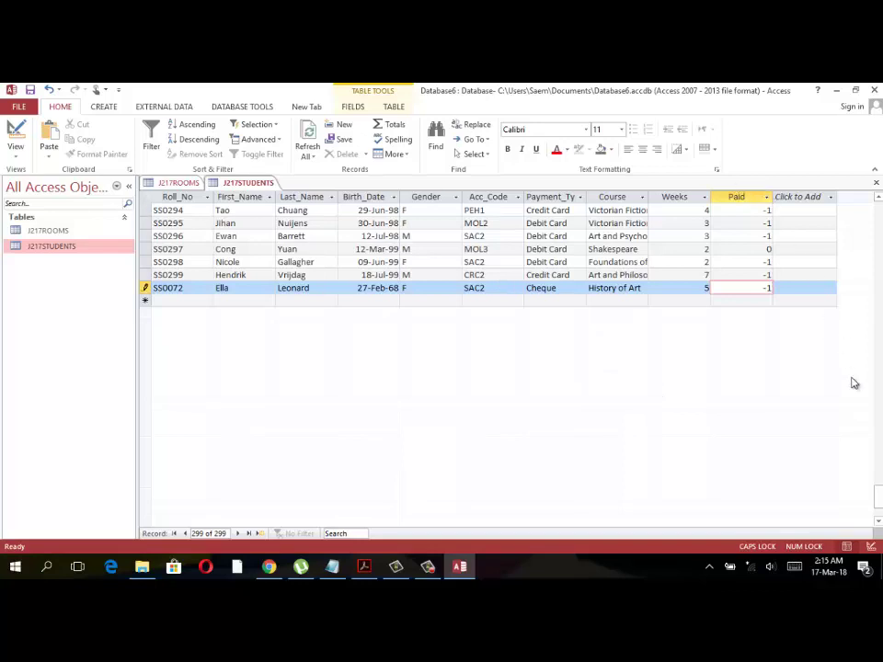
scroll(855, 414, "up", 4)
Set the Paid field's format to Yes/No so it displays Yes or No.
left_click(745, 199)
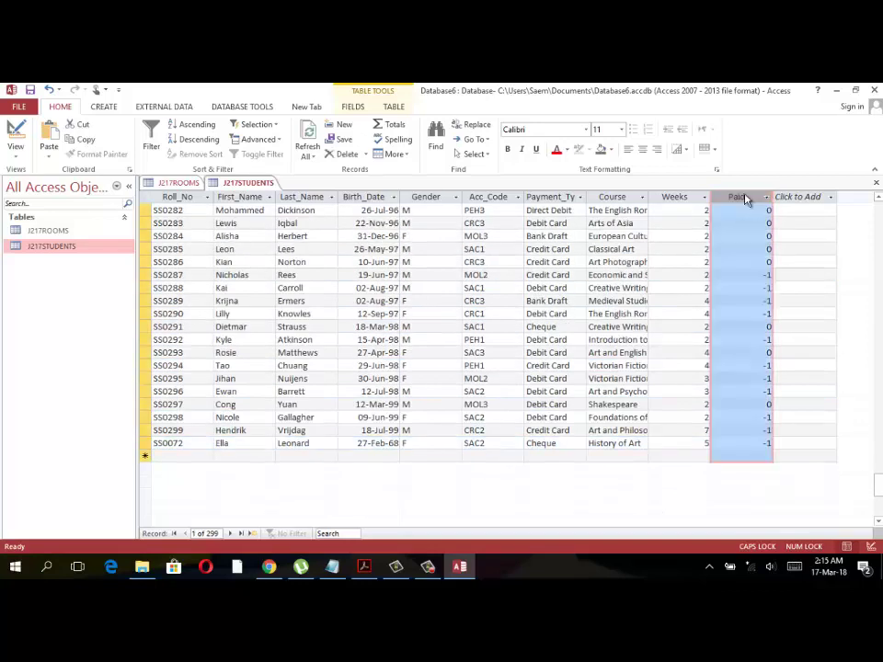
left_click(372, 89)
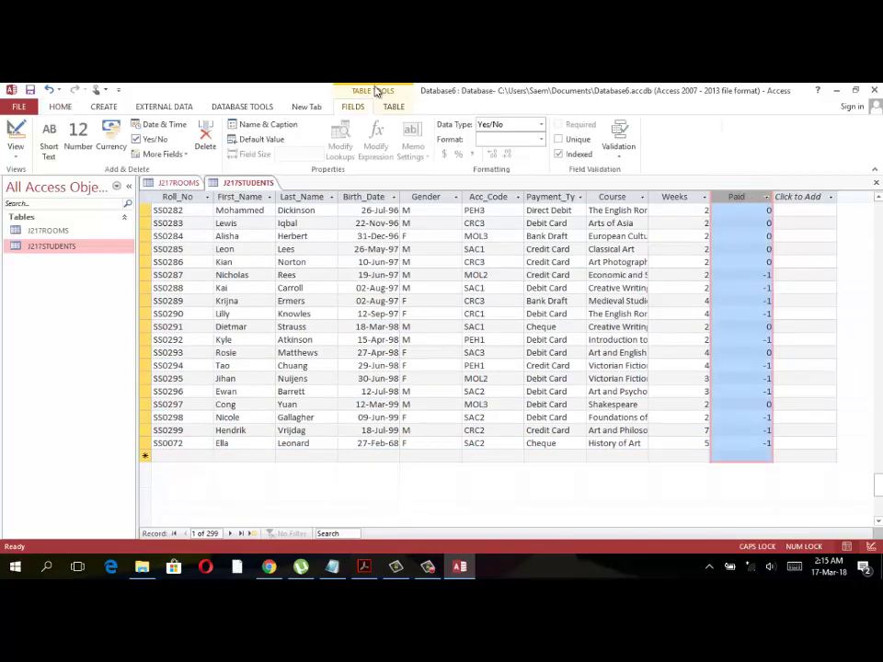
left_click(542, 140)
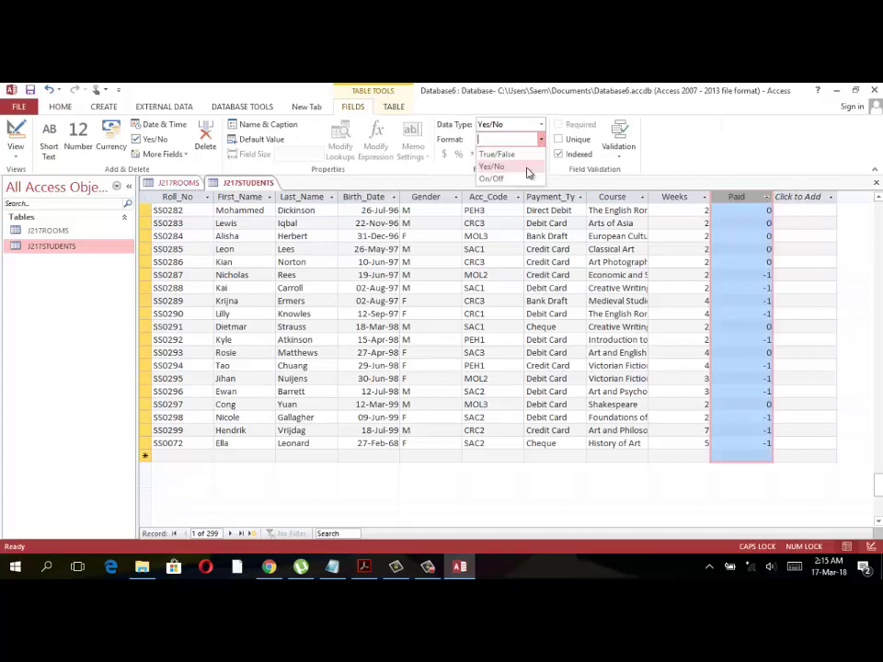
left_click(495, 165)
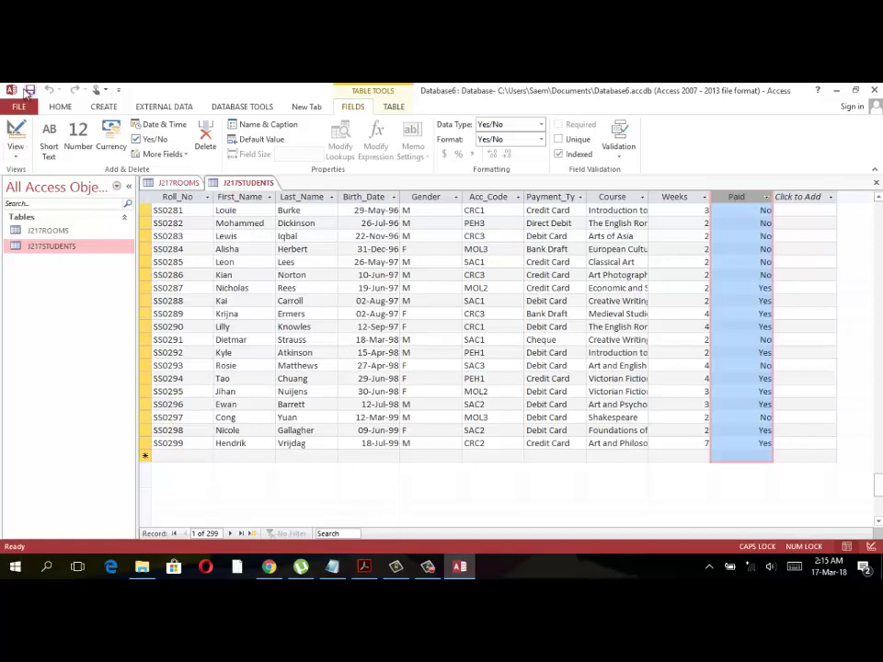
left_click(364, 567)
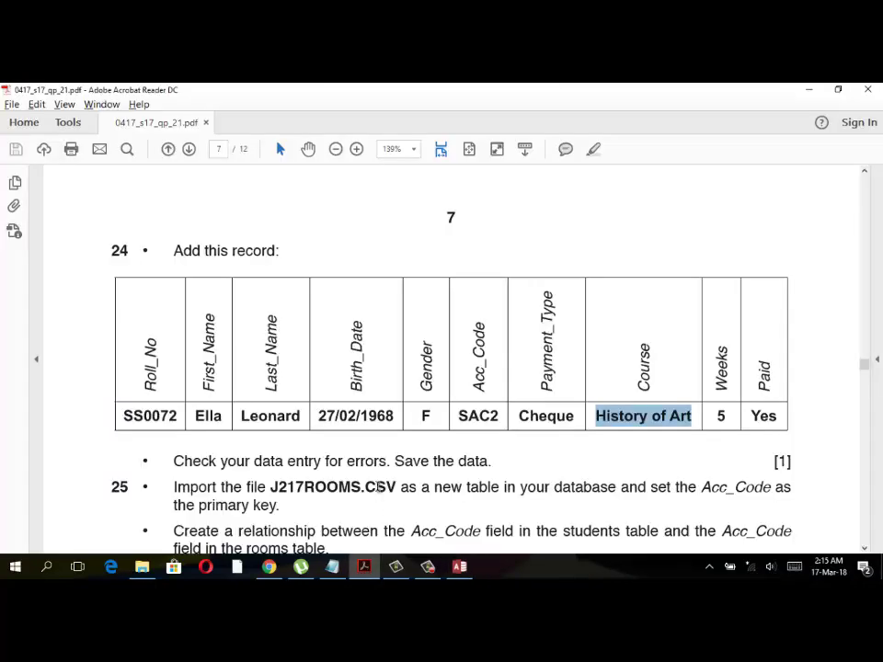
Clear the History of Art highlight and highlight 'M or F' in question 23 on page 6.
scroll(378, 488, "down", 3)
scroll(378, 487, "down", 3)
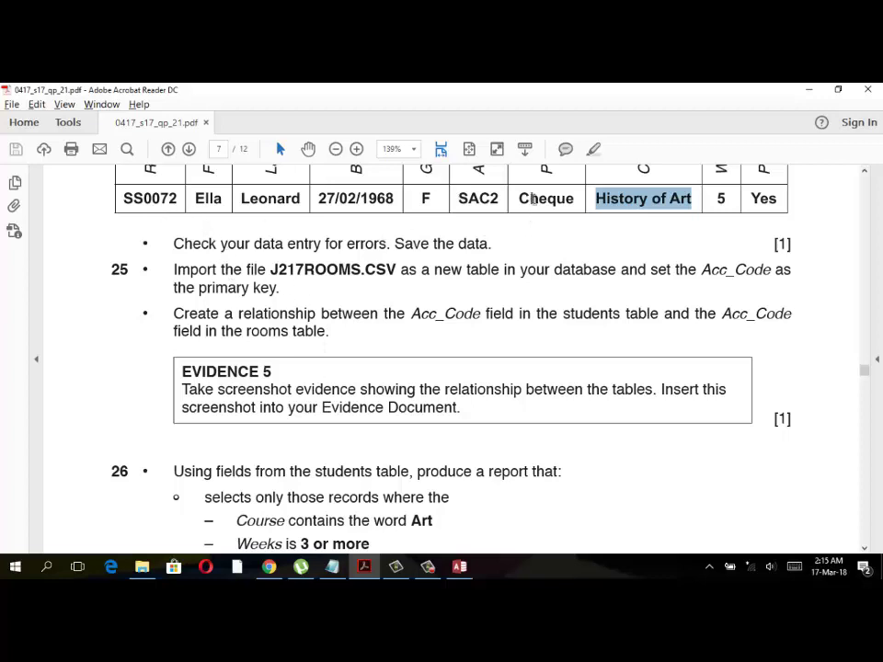
left_click_drag(518, 198, 529, 201)
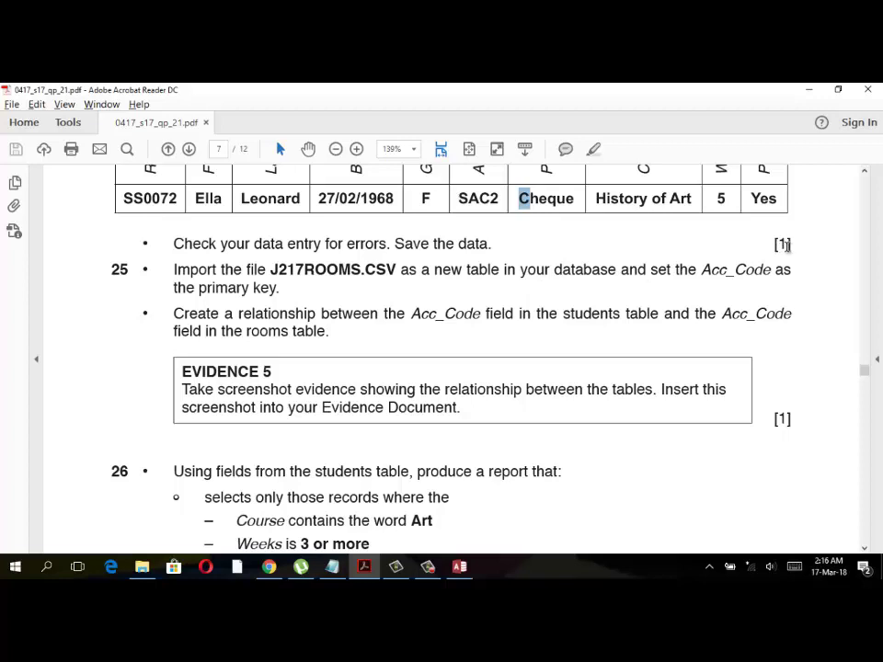
scroll(449, 281, "down", 2)
scroll(297, 290, "up", 2)
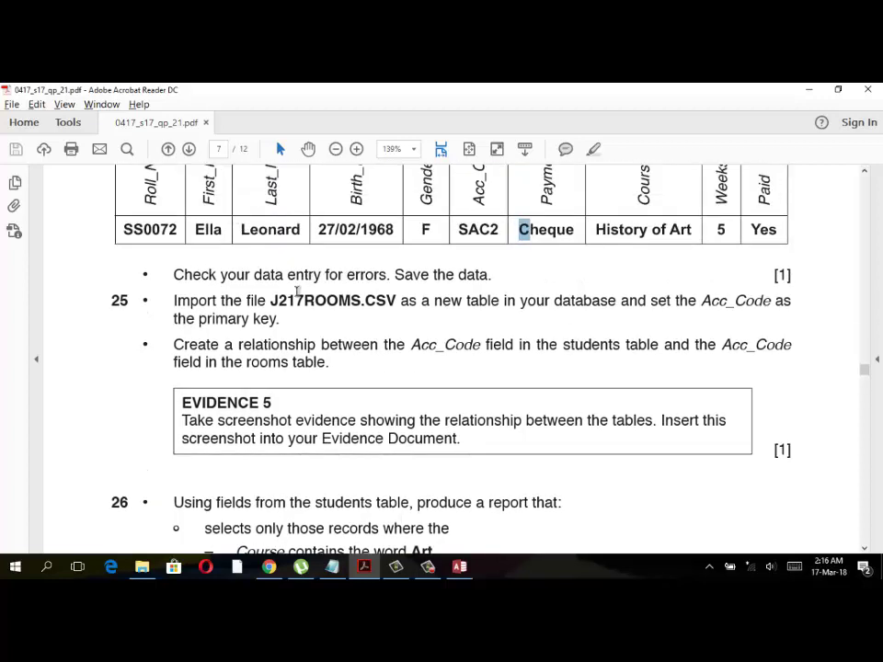
scroll(297, 290, "up", 1)
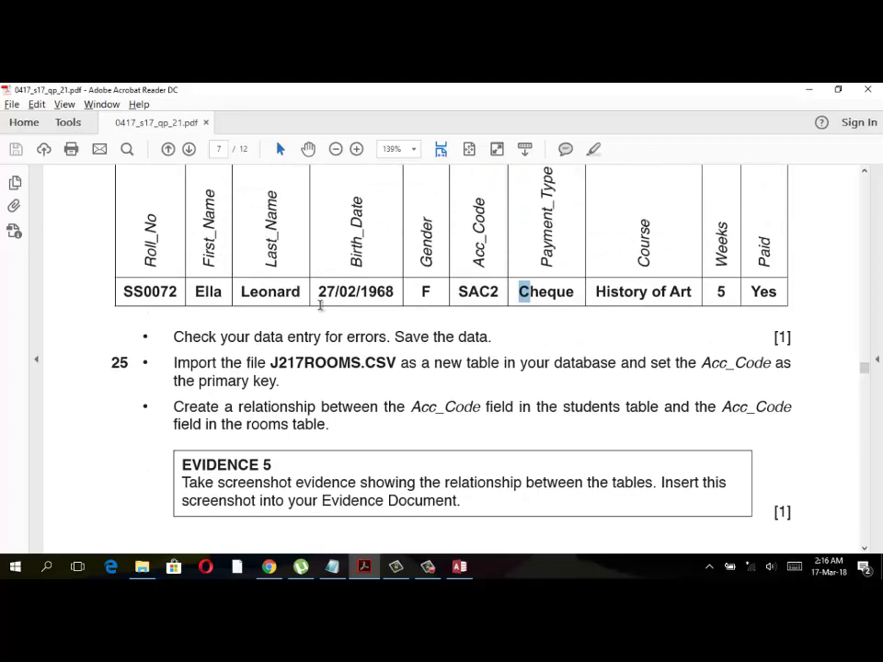
scroll(351, 312, "up", 3)
scroll(416, 327, "up", 3)
scroll(418, 346, "up", 4)
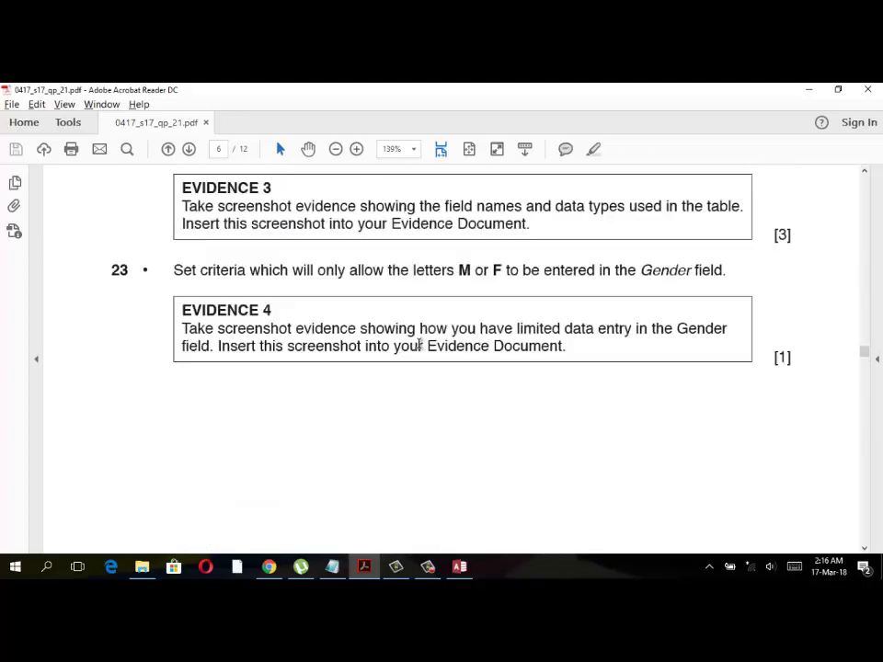
scroll(419, 344, "up", 2)
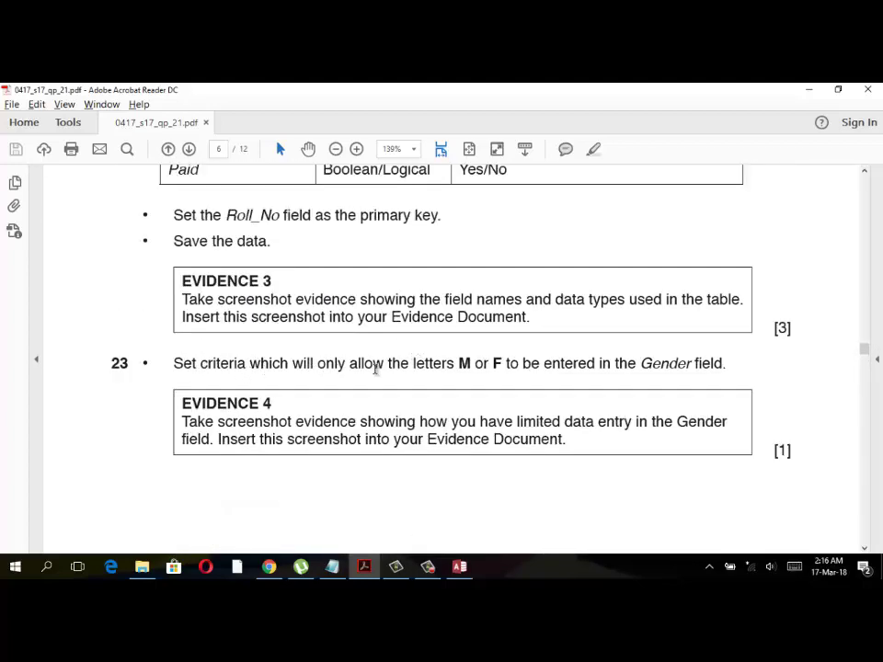
left_click_drag(457, 363, 501, 364)
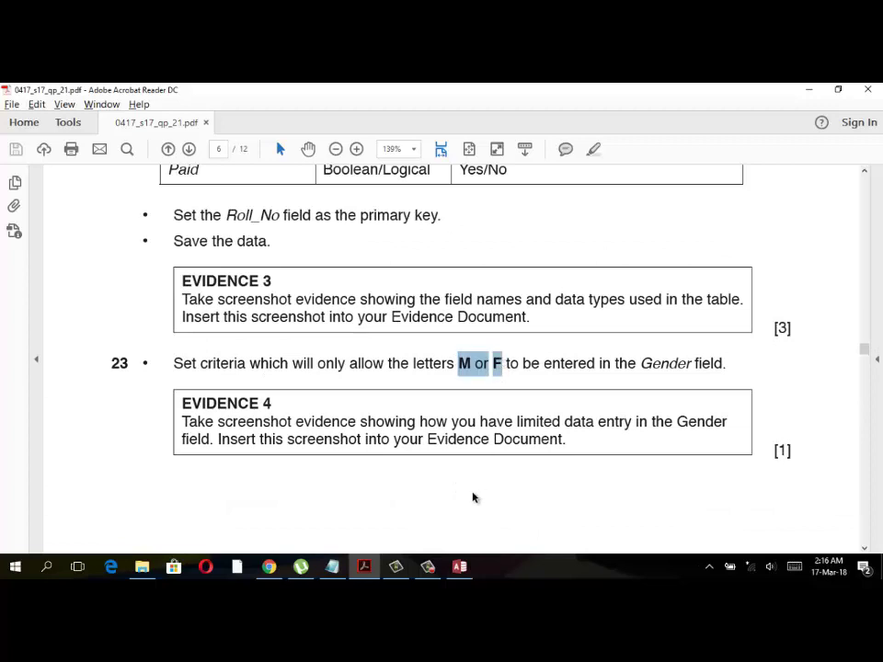
Select the Gender column in J217STUDENTS and mark question 23 in the paper.
left_click(459, 566)
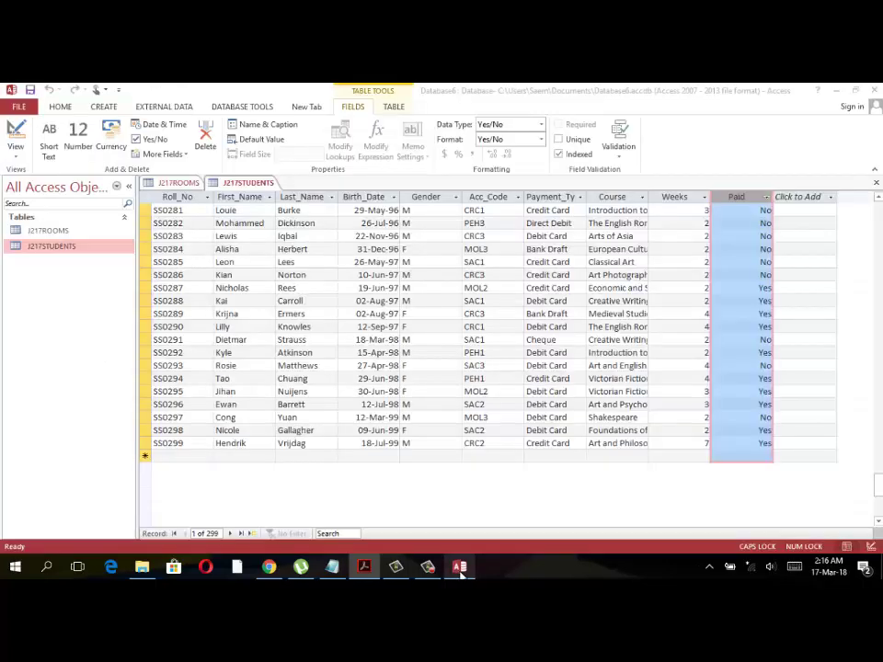
left_click(430, 202)
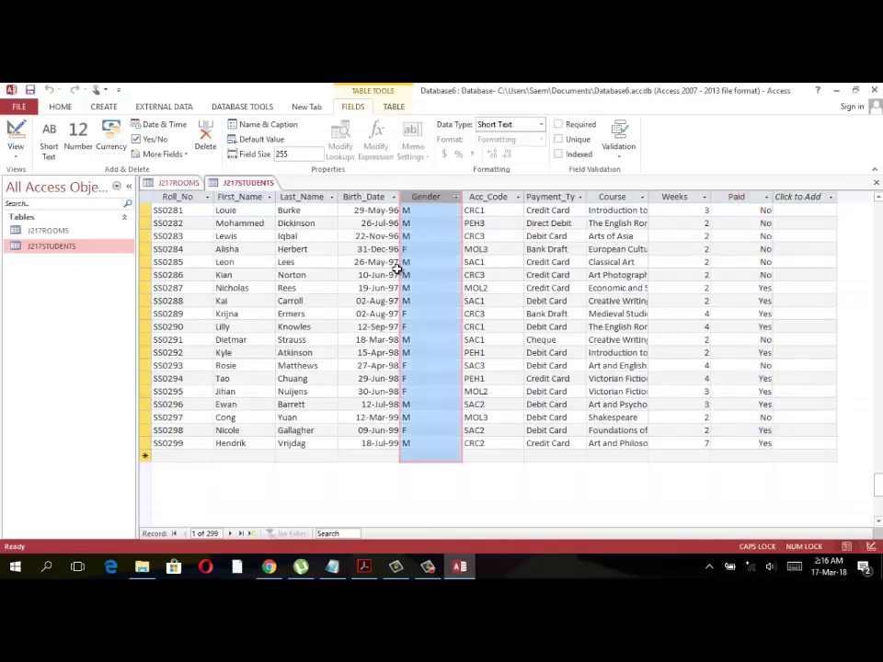
left_click(364, 567)
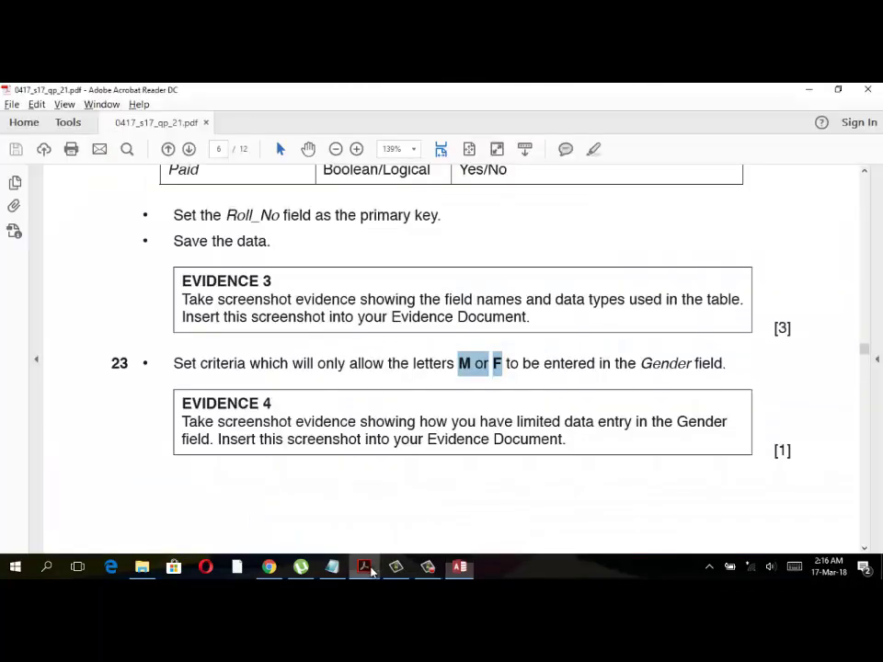
double_click(133, 361)
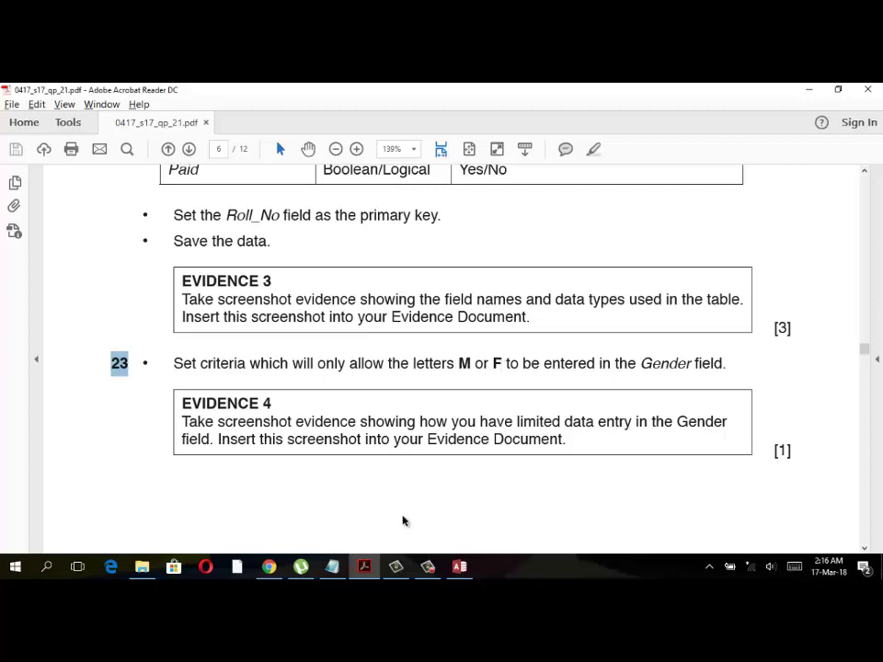
Check Gender's validation rule in Design View, then return to Datasheet View.
left_click(459, 566)
left_click(16, 151)
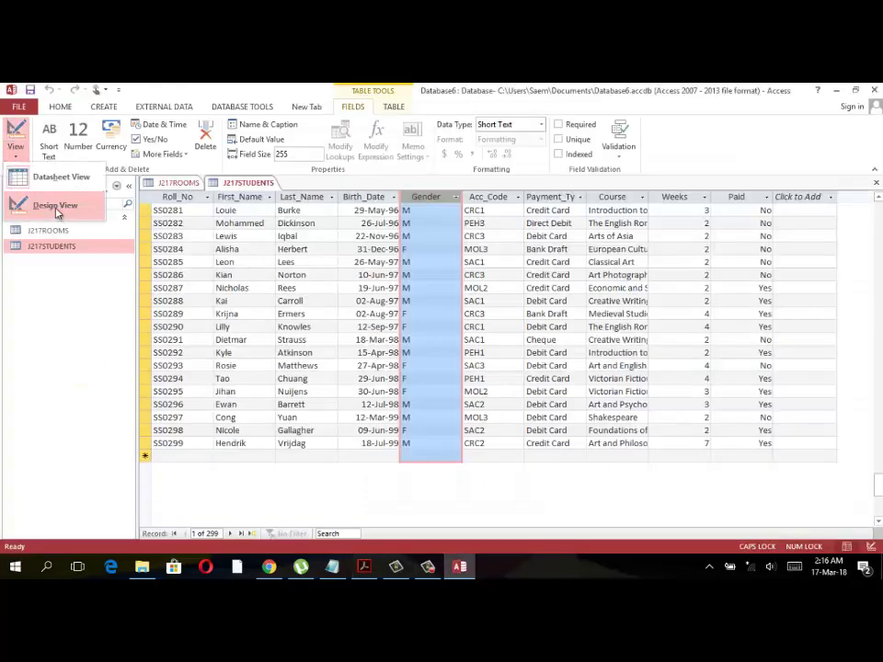
left_click(57, 206)
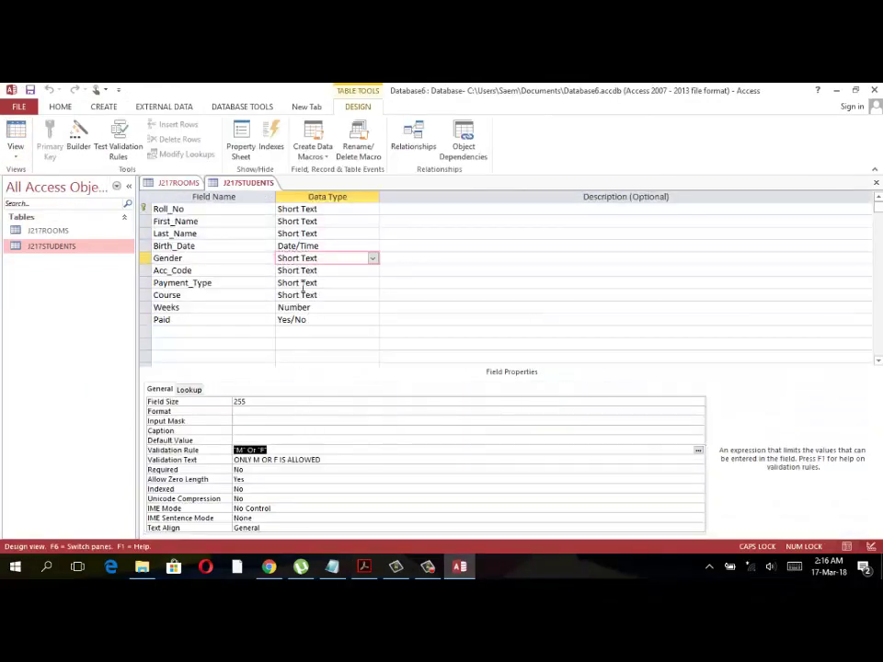
left_click(316, 258)
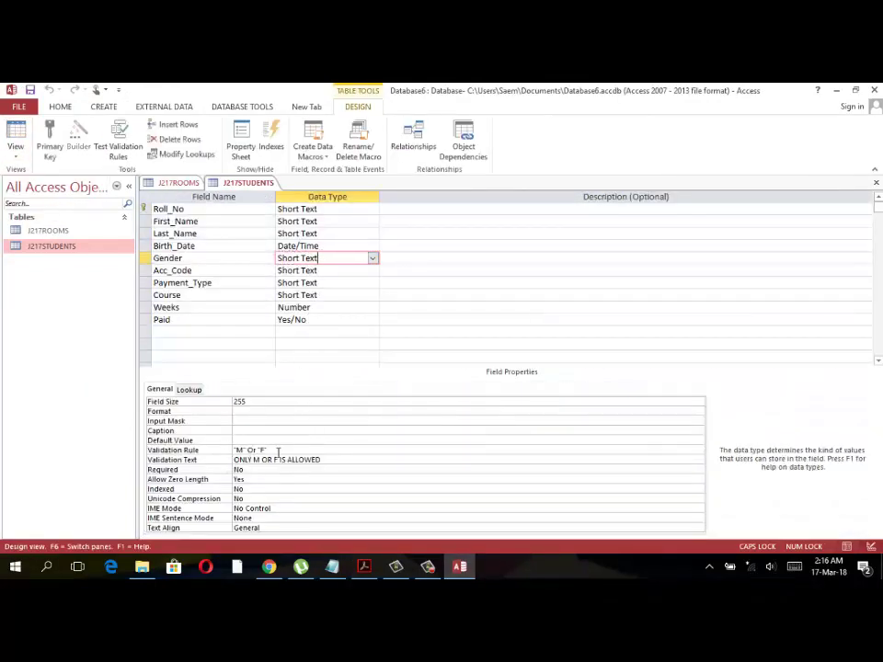
left_click(16, 151)
left_click(32, 179)
Scroll the question paper down to question 25 on page 7.
left_click(364, 567)
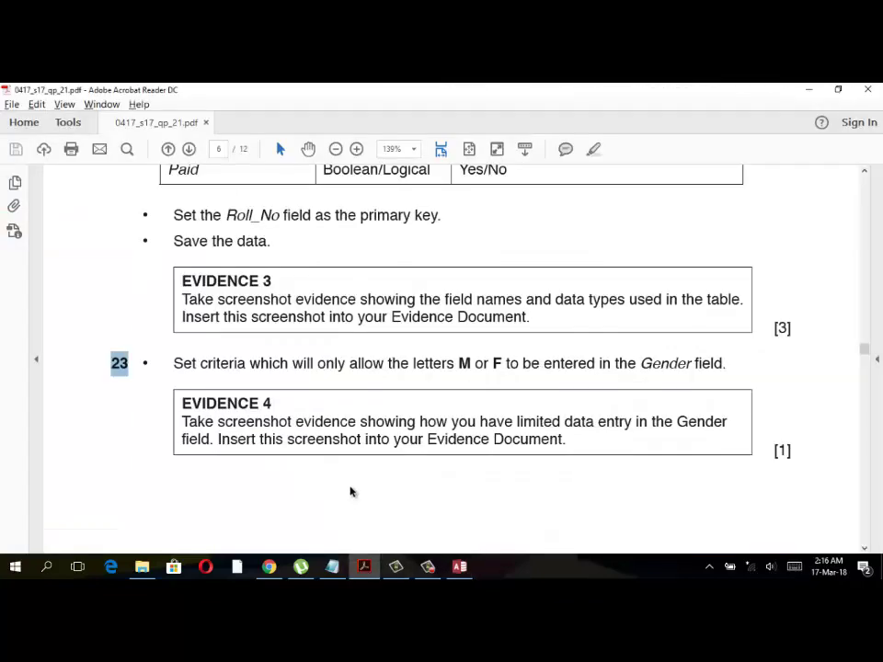
scroll(356, 490, "down", 3)
scroll(356, 490, "down", 3)
scroll(357, 488, "down", 3)
Mark question 25's relationship task and compare Acc_Code with the J217ROOMS records.
scroll(367, 488, "down", 3)
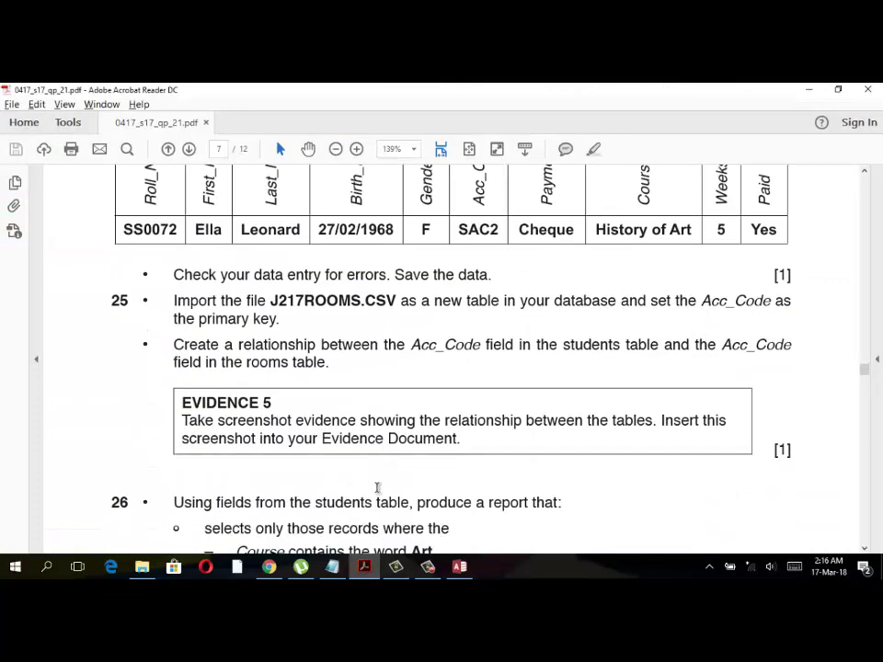
scroll(377, 488, "down", 1)
left_click_drag(173, 313, 315, 314)
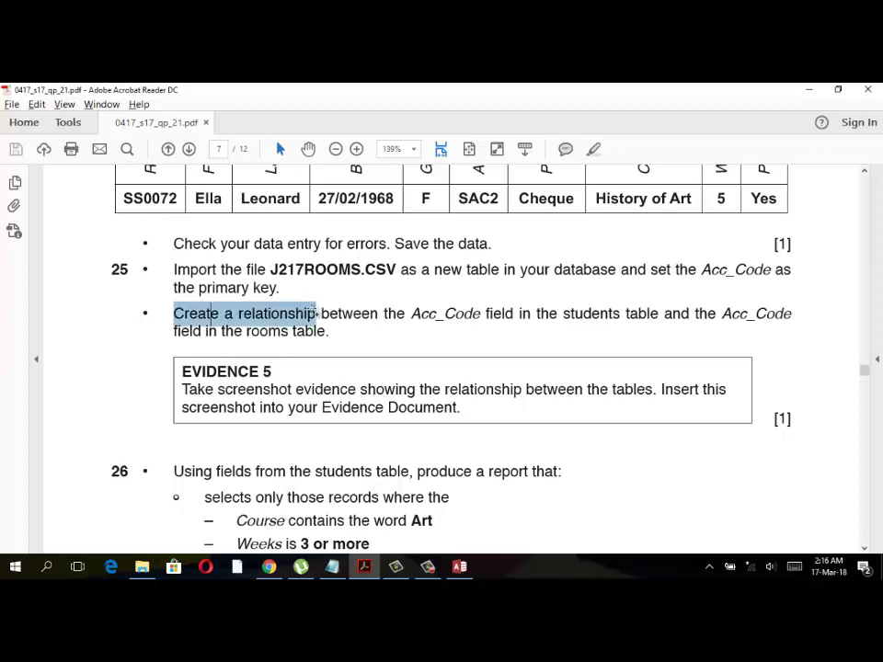
left_click(459, 567)
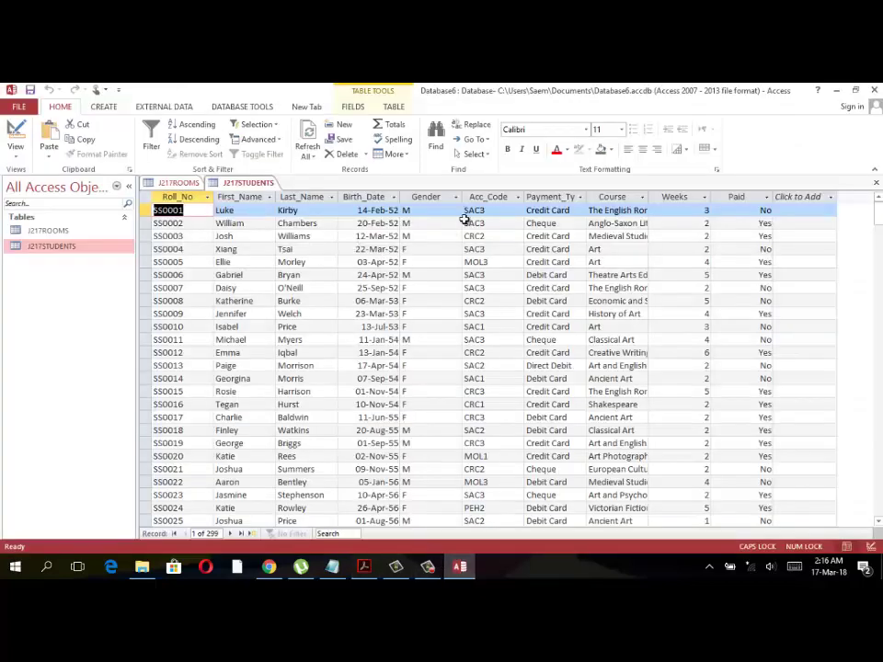
left_click(486, 197)
left_click(172, 182)
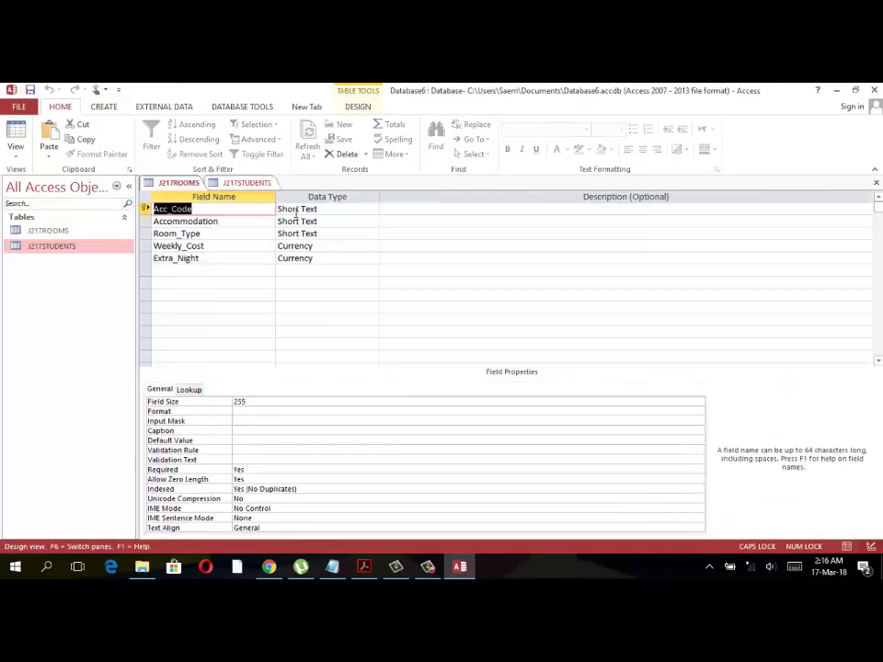
left_click(16, 152)
left_click(50, 174)
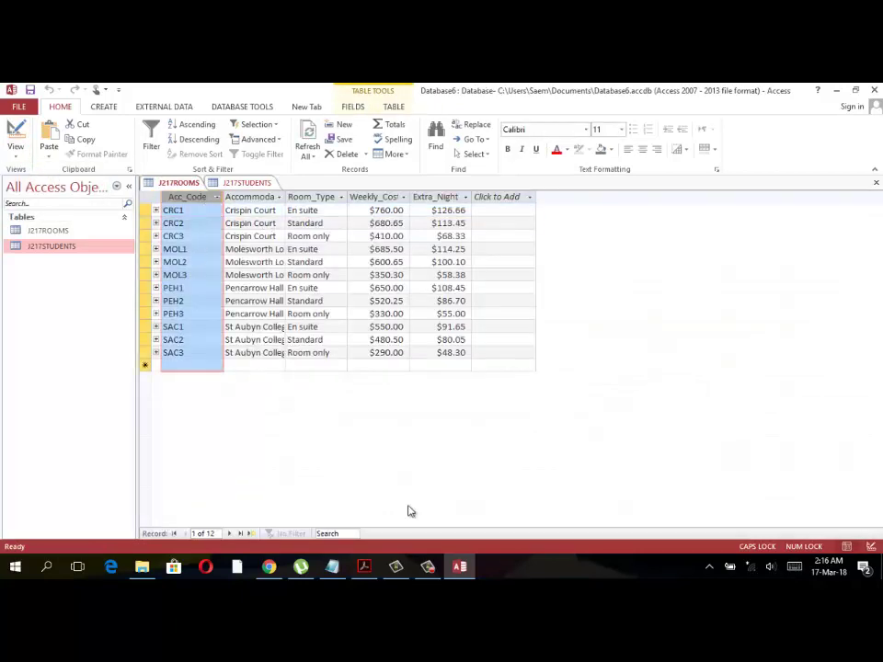
Read question 26's Art Summer Schools report brief, then close the open tables in Access.
key("alt+Tab")
scroll(357, 469, "down", 2)
scroll(356, 469, "down", 2)
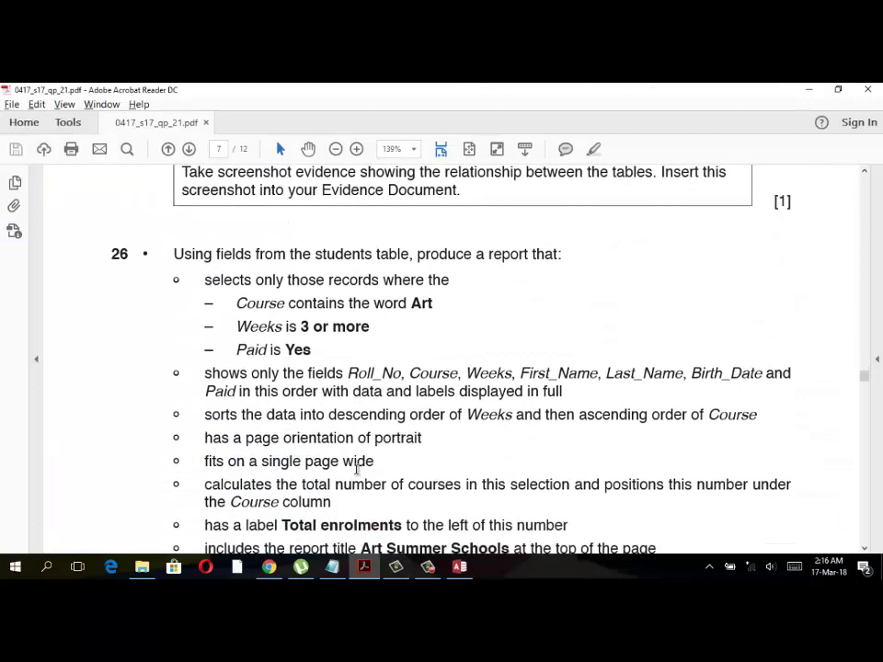
scroll(357, 469, "down", 1)
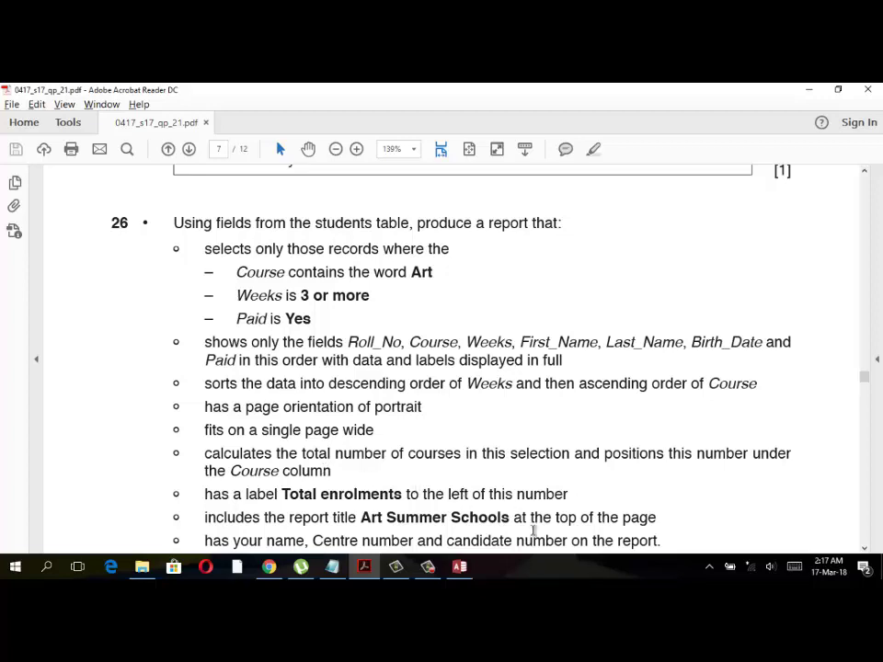
scroll(521, 485, "down", 1)
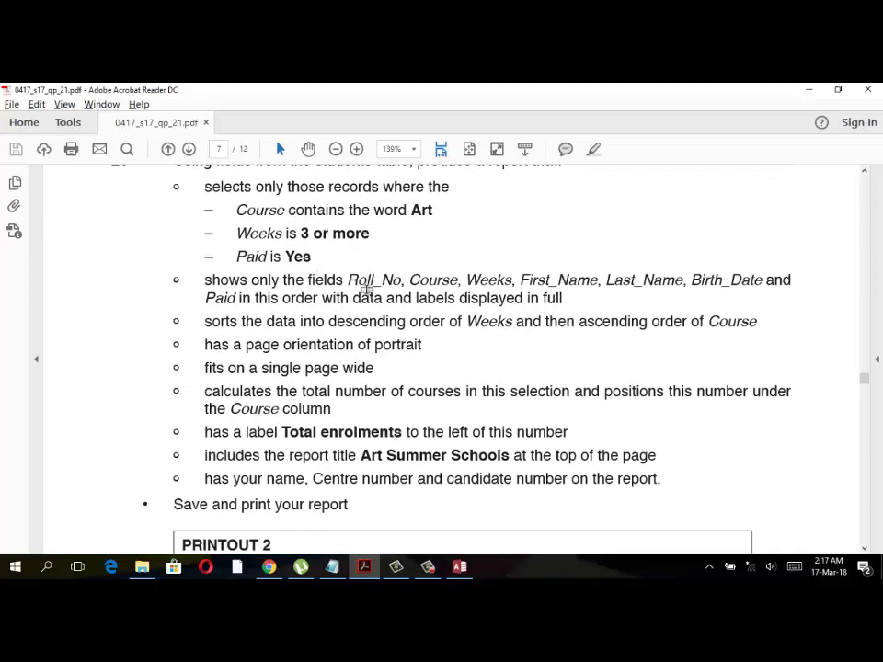
key("alt+Tab")
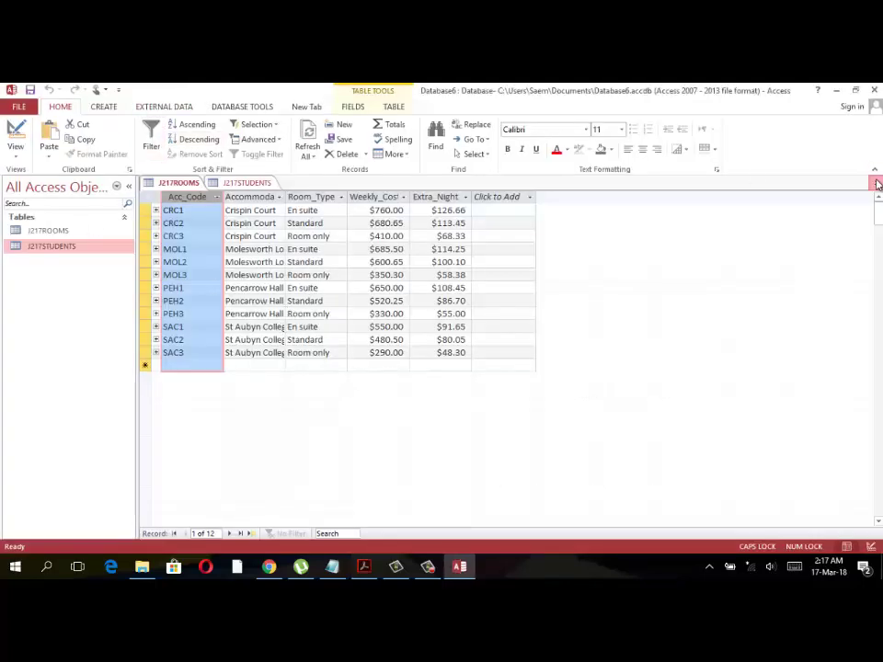
key("ctrl+F4")
key("ctrl+F4")
Start a new design-view query with J217ROOMS and J217STUDENTS added and their boxes enlarged.
left_click(104, 107)
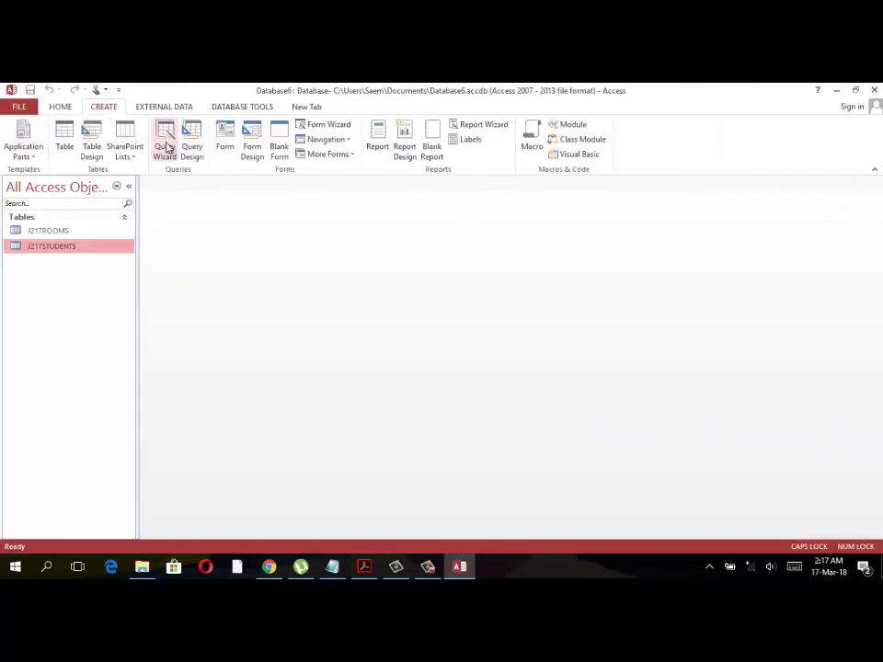
left_click(193, 151)
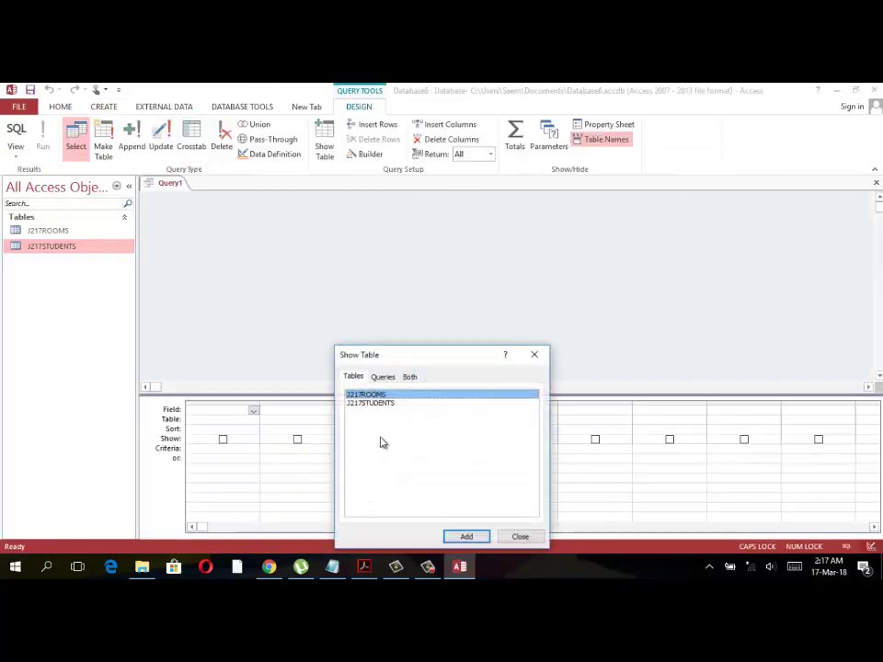
left_click(386, 405, "shift")
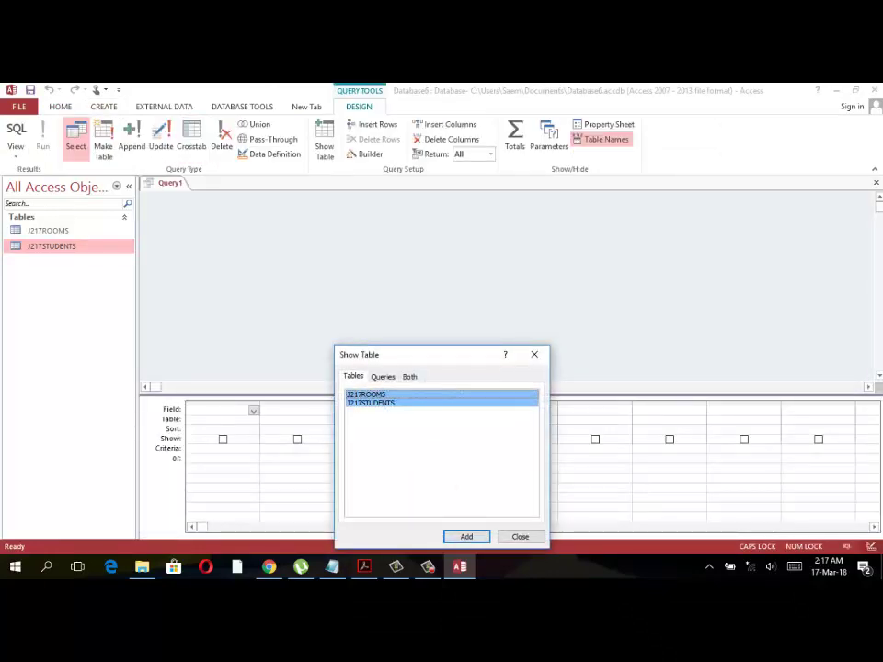
left_click(466, 536)
left_click(520, 536)
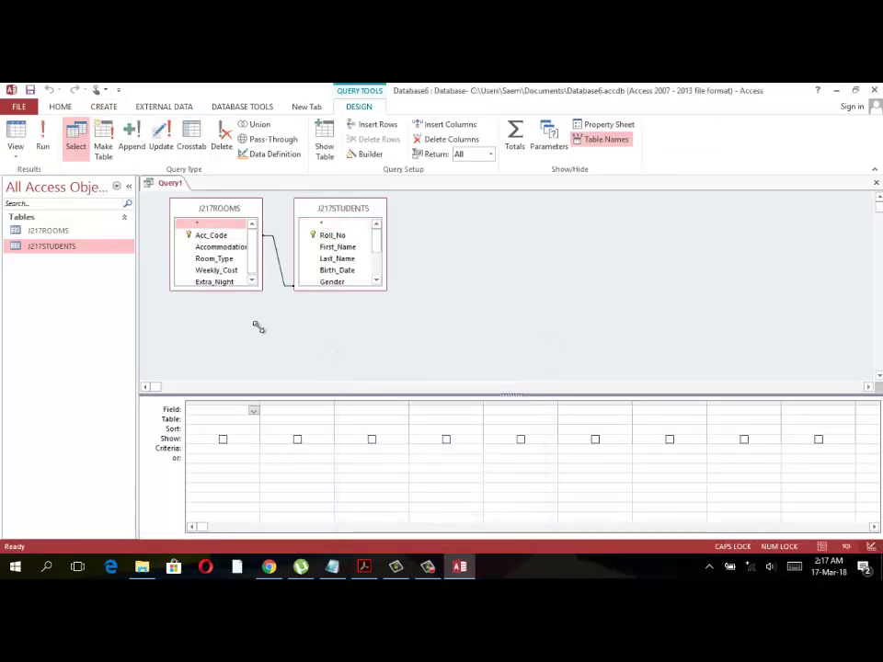
left_click_drag(261, 290, 261, 342)
left_click_drag(386, 290, 405, 353)
key("alt+Tab")
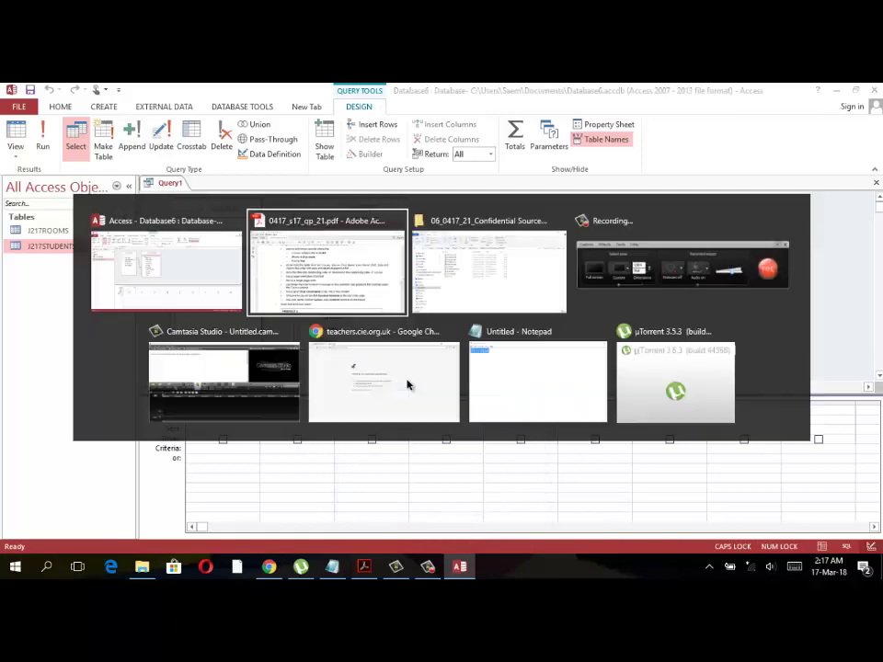
key("alt+Tab")
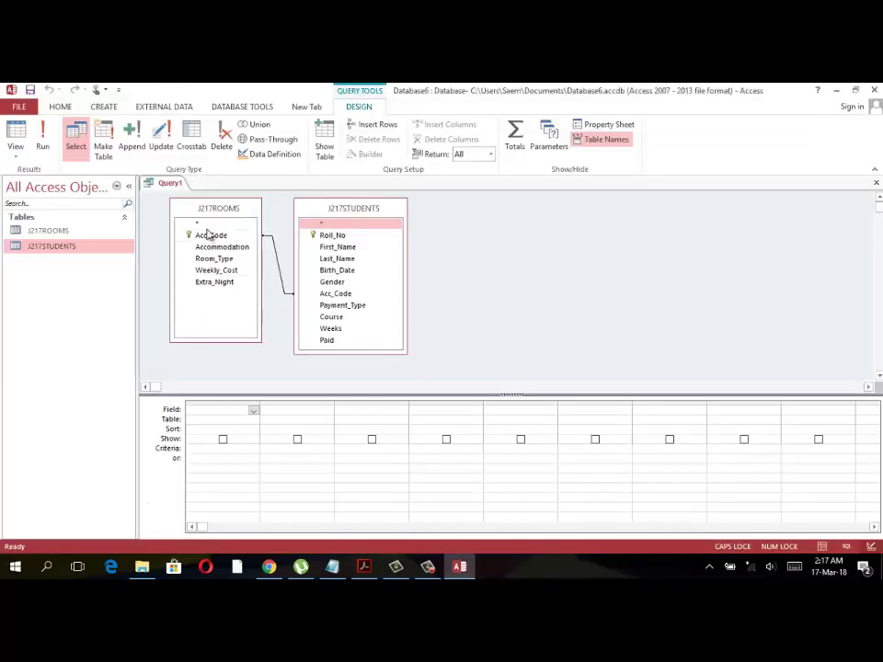
Add Roll_No, Course and Weeks to the query grid, checking the task sheet for order.
double_click(330, 234)
key("alt+Tab")
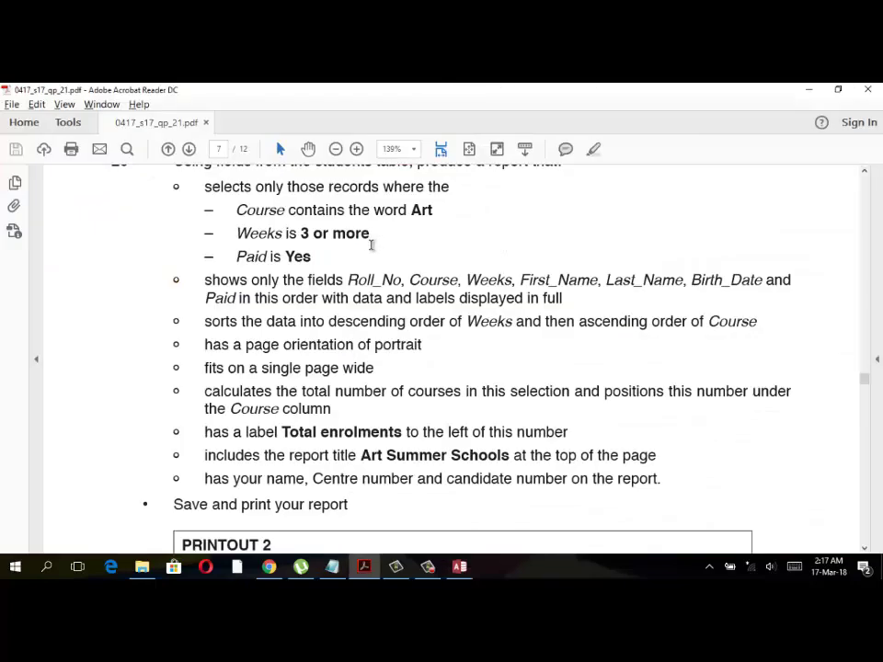
key("alt+Tab")
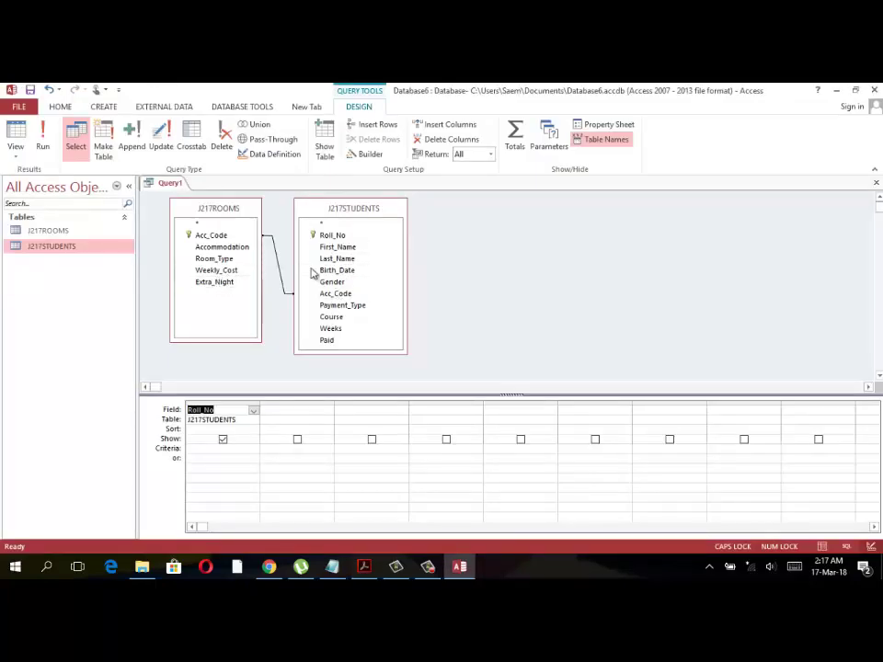
left_click(333, 316)
key("alt+Tab")
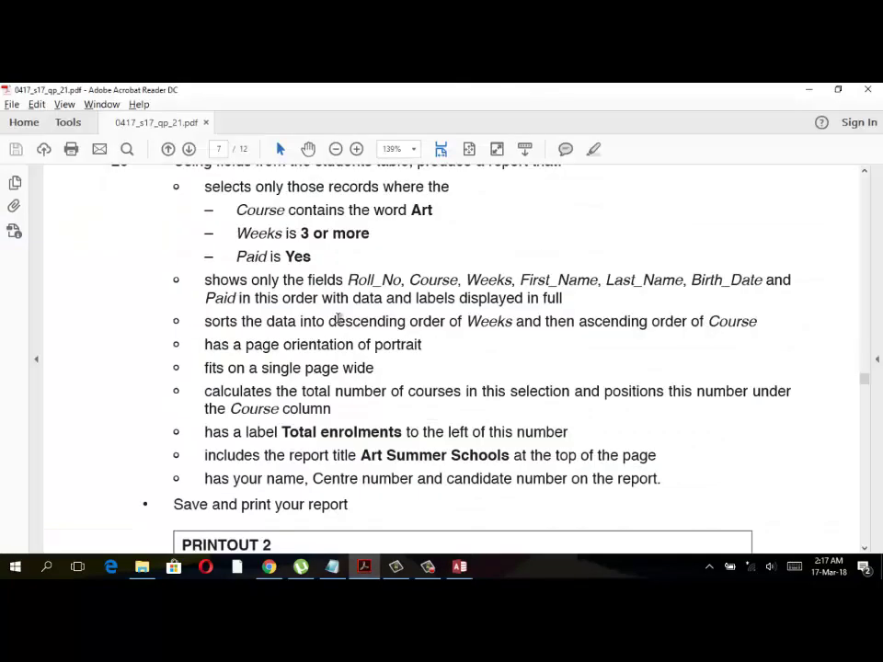
key("alt+Tab")
left_click(348, 328)
double_click(348, 328)
key("alt+Tab")
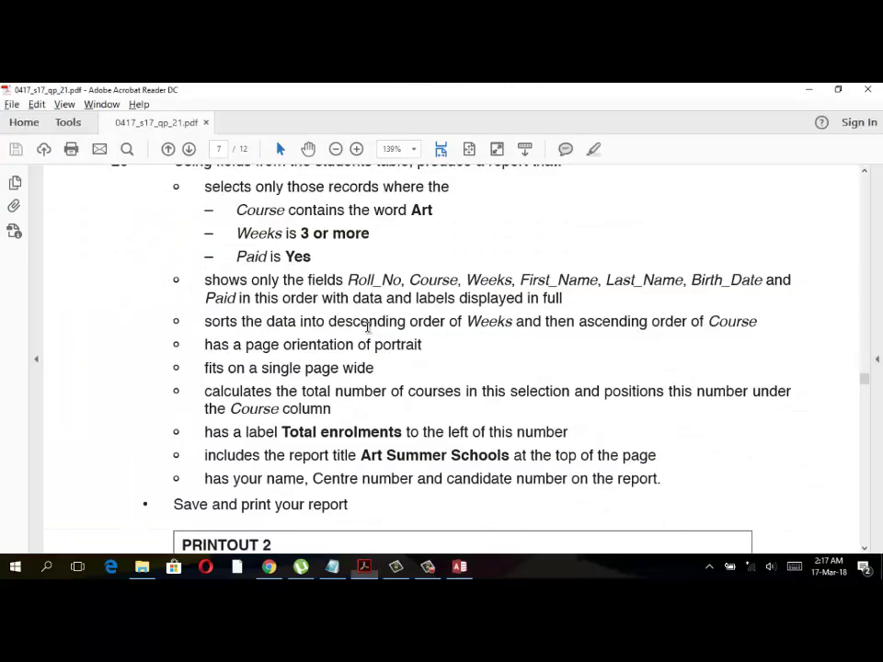
key("alt+Tab")
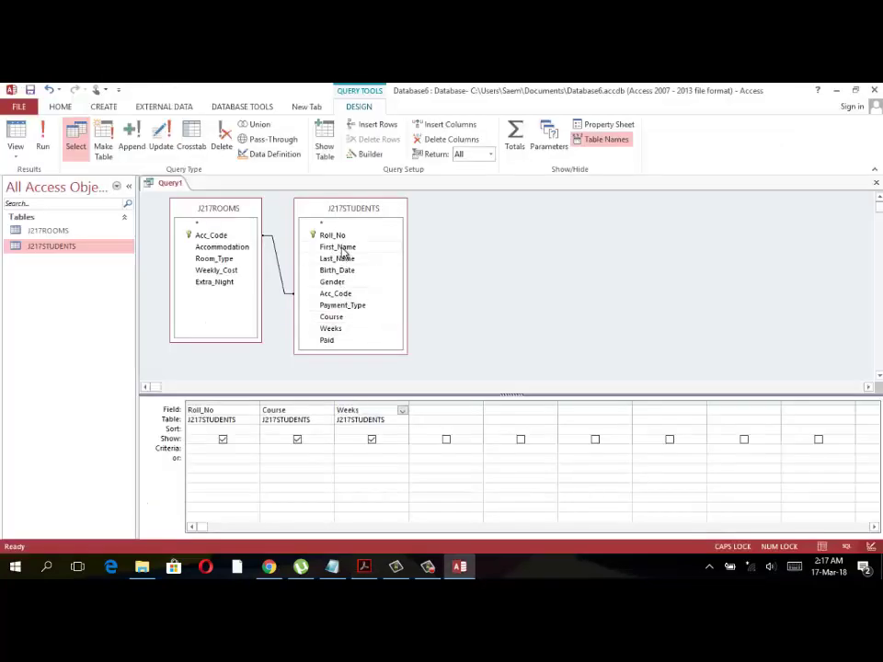
Add First_Name, Last_Name, Birth_Date and Paid to the query grid.
double_click(338, 248)
double_click(339, 258)
key("alt+Tab")
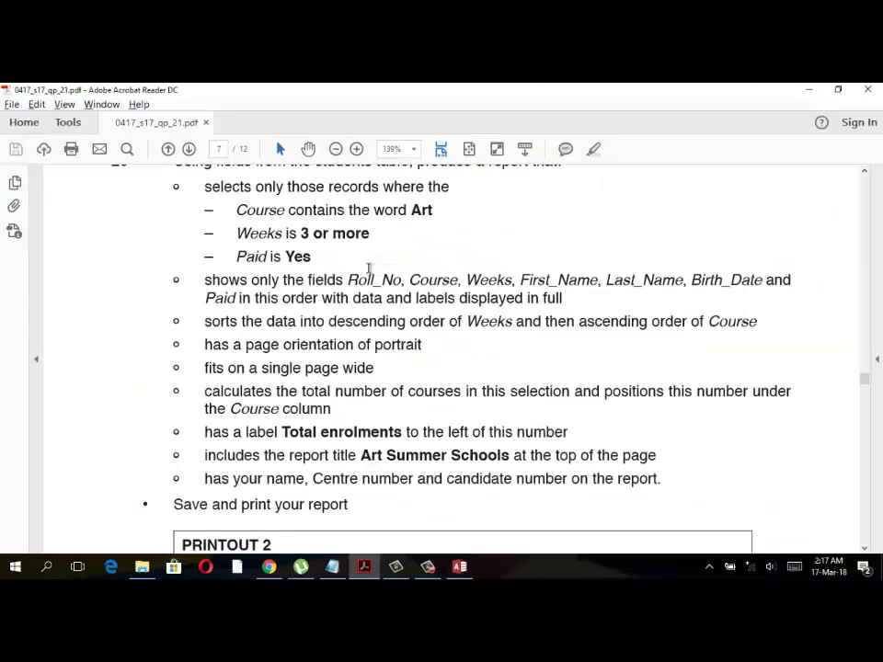
key("alt+Tab")
double_click(337, 271)
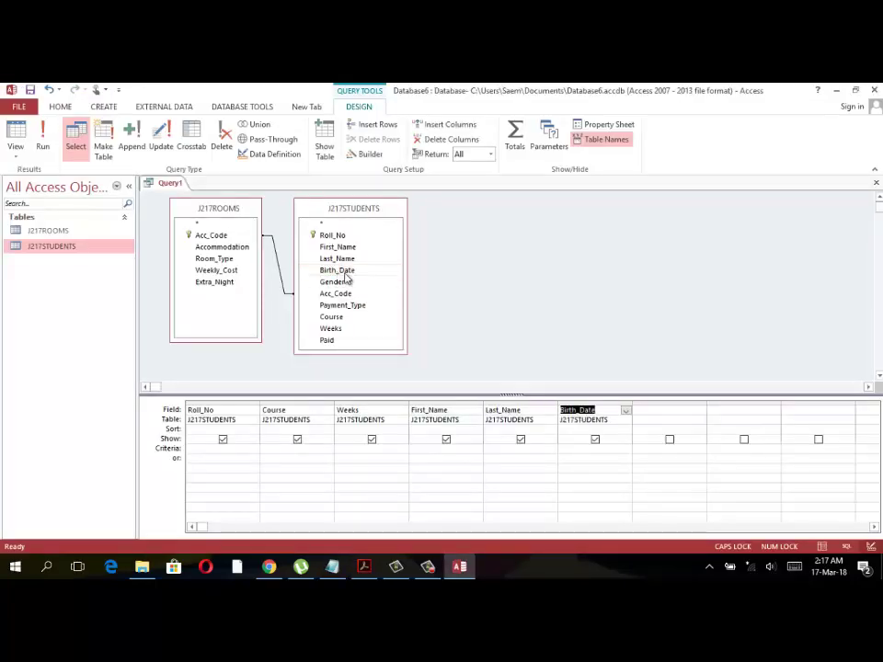
key("alt+Tab")
key("alt+Tab")
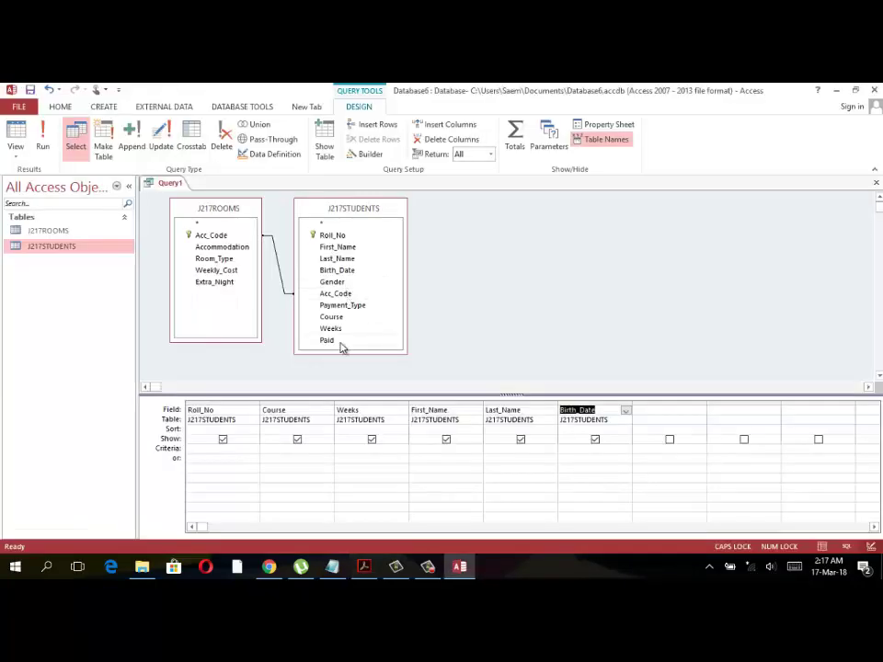
double_click(340, 346)
key("alt+Tab")
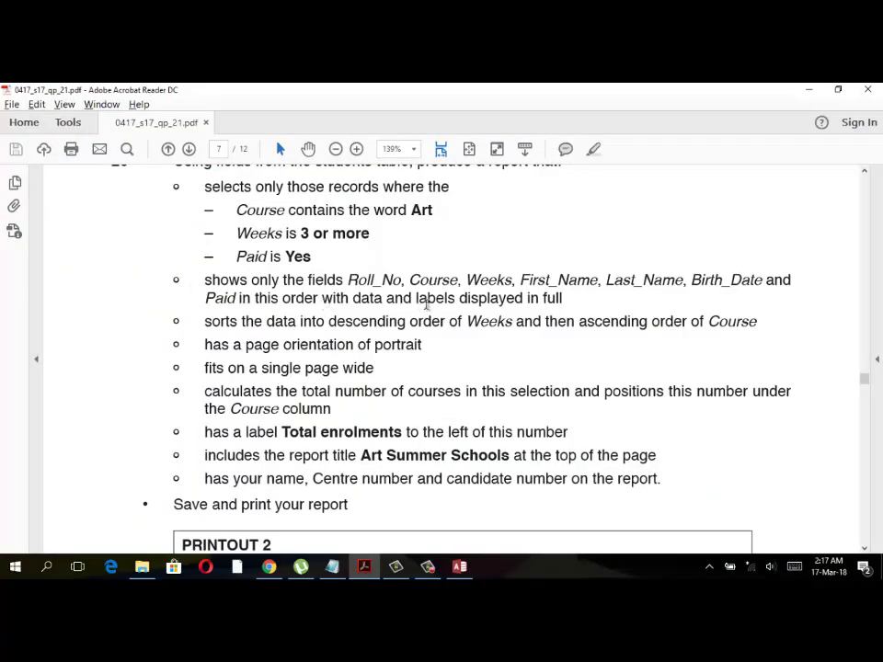
scroll(440, 329, "up", 1)
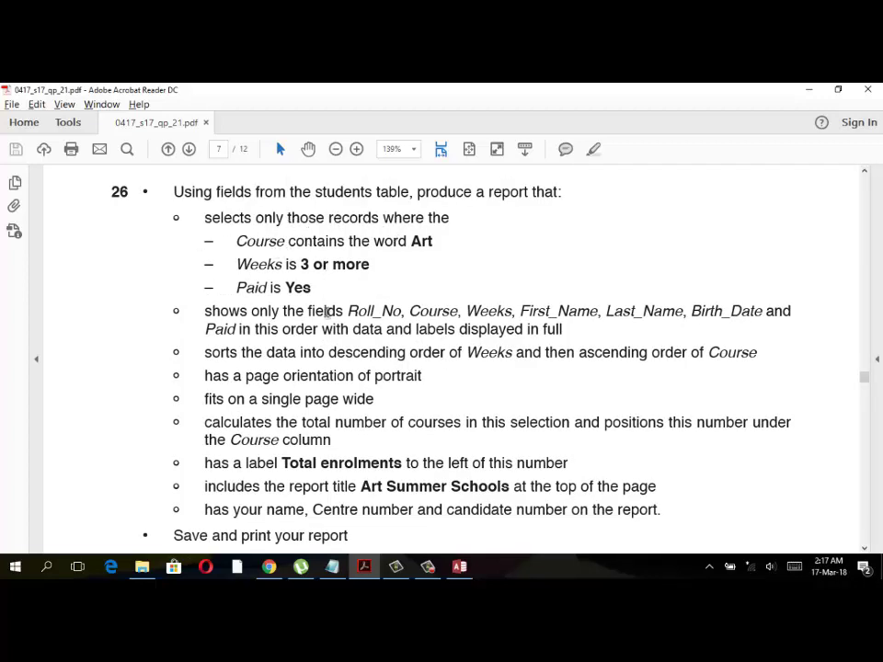
key("alt+Tab")
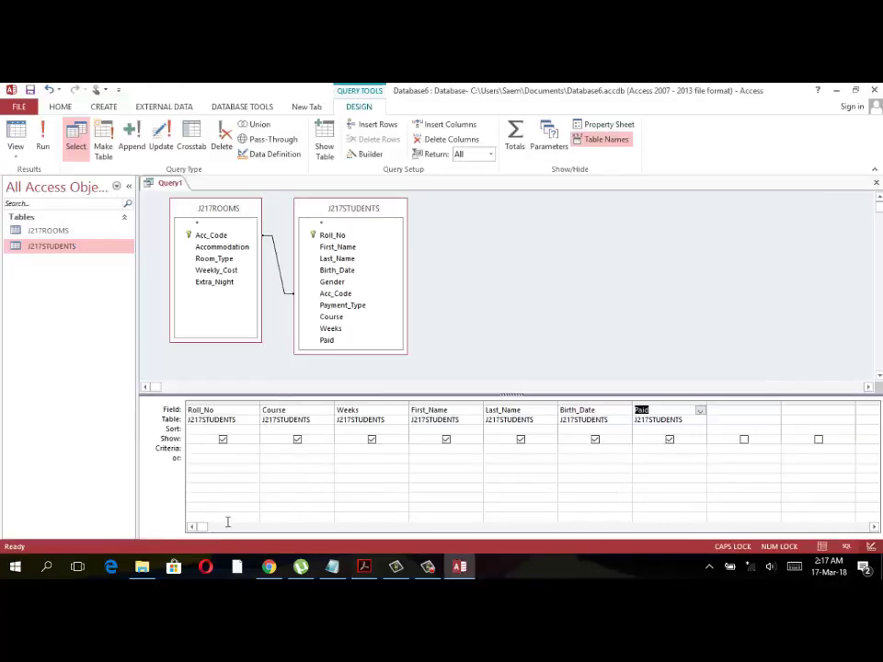
Run the query and autofit the Course column to show full course names like Arts of Asia.
left_click(43, 138)
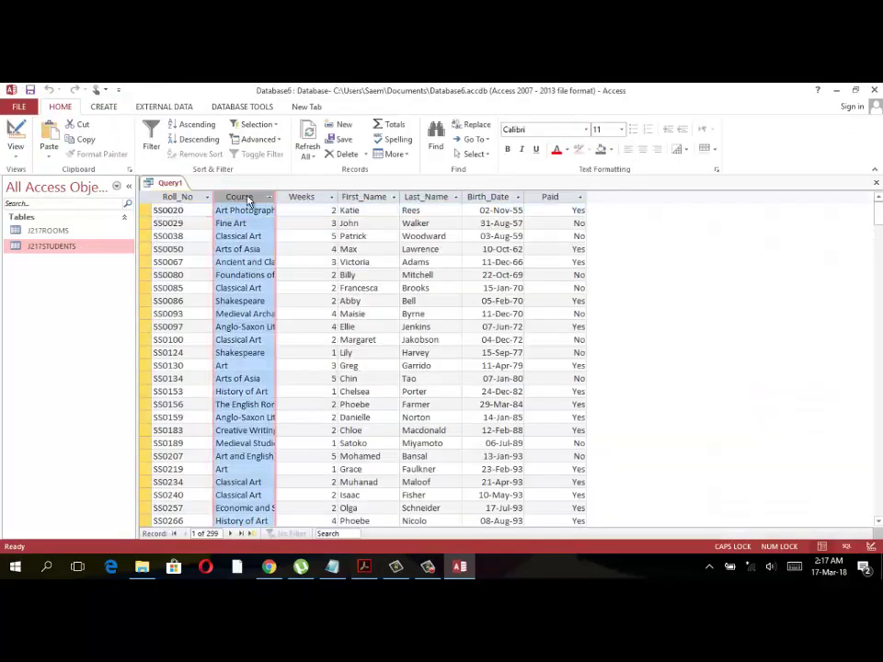
double_click(276, 196)
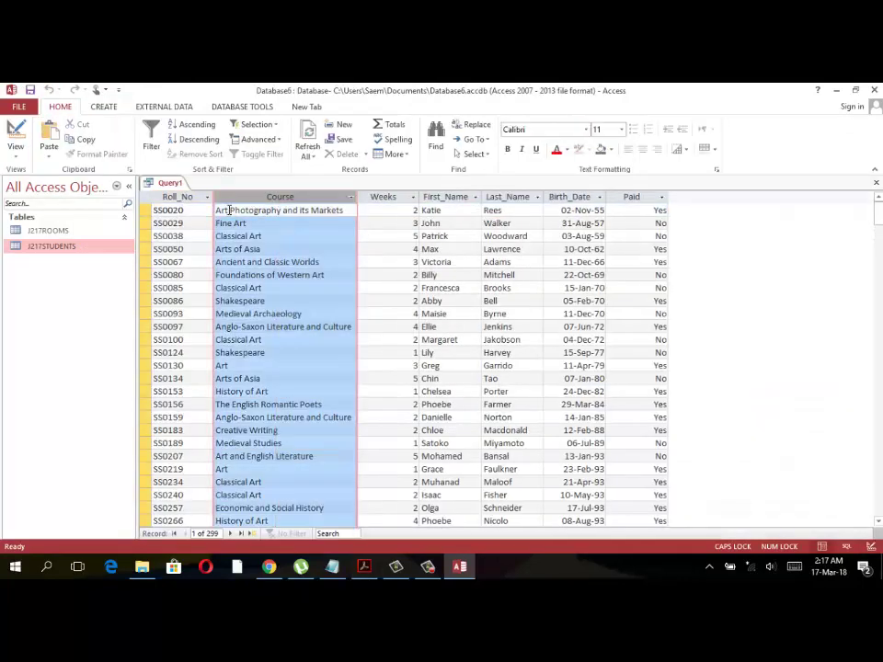
left_click(229, 210)
left_click(230, 223)
double_click(224, 249)
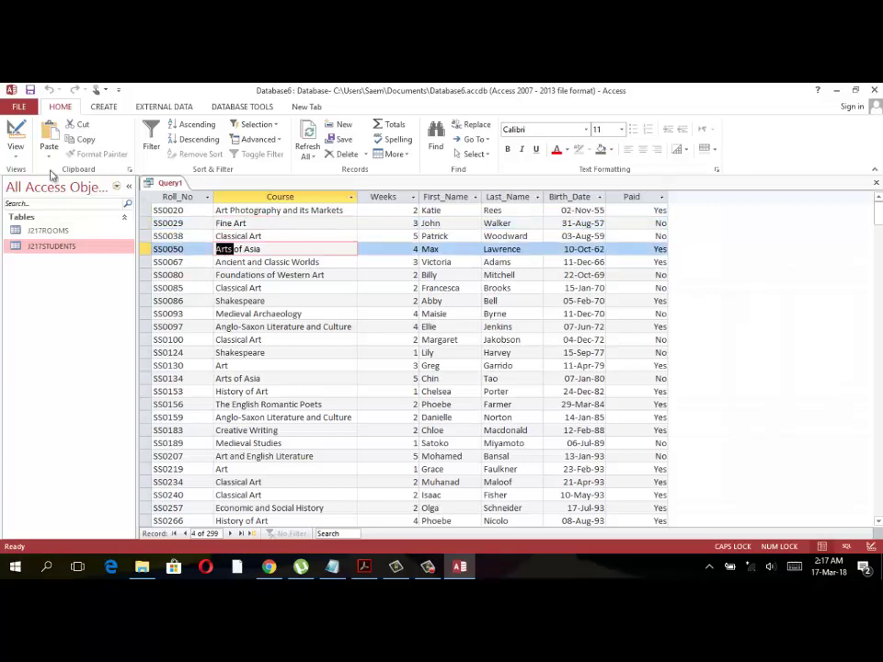
Rerun the query and review Course values containing Art, such as Fine Art and Classical Art.
left_click(16, 151)
left_click(51, 232)
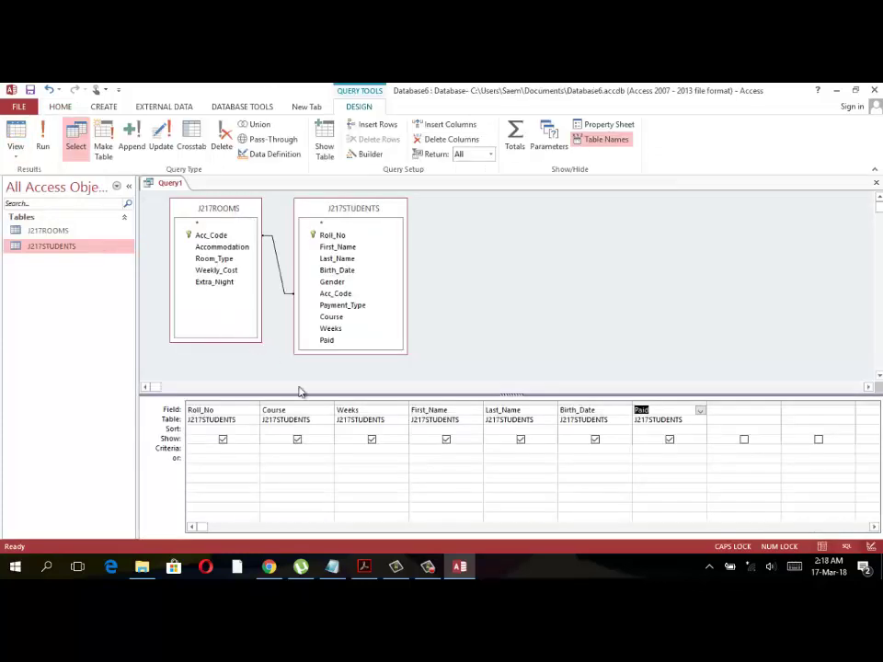
left_click(280, 448)
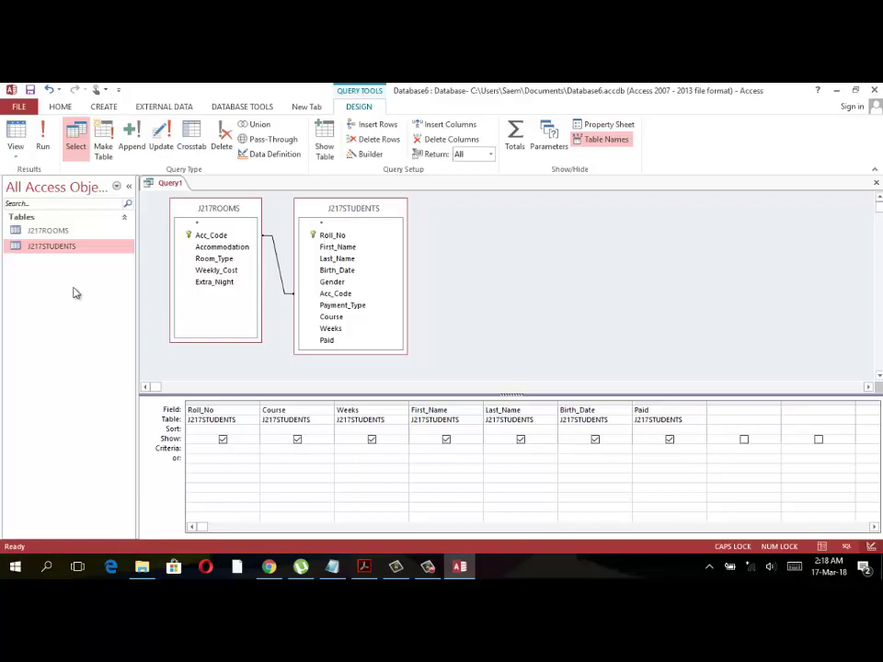
left_click(42, 138)
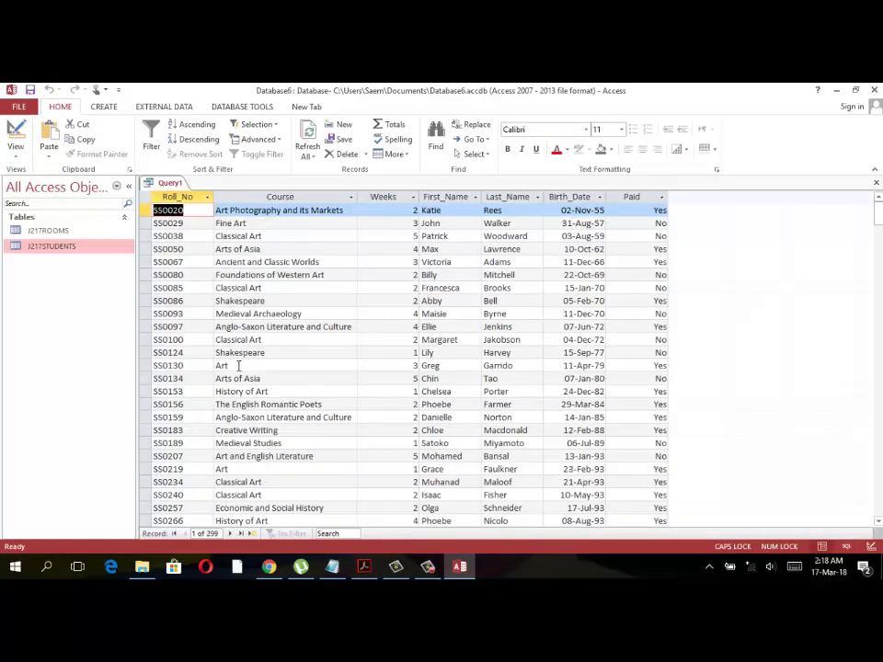
double_click(238, 365)
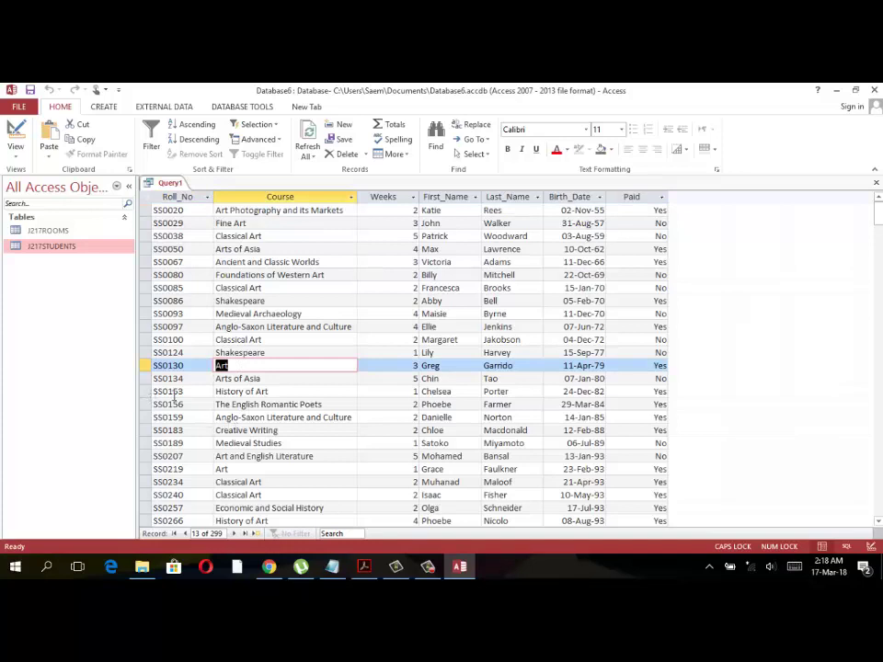
key("alt+Tab")
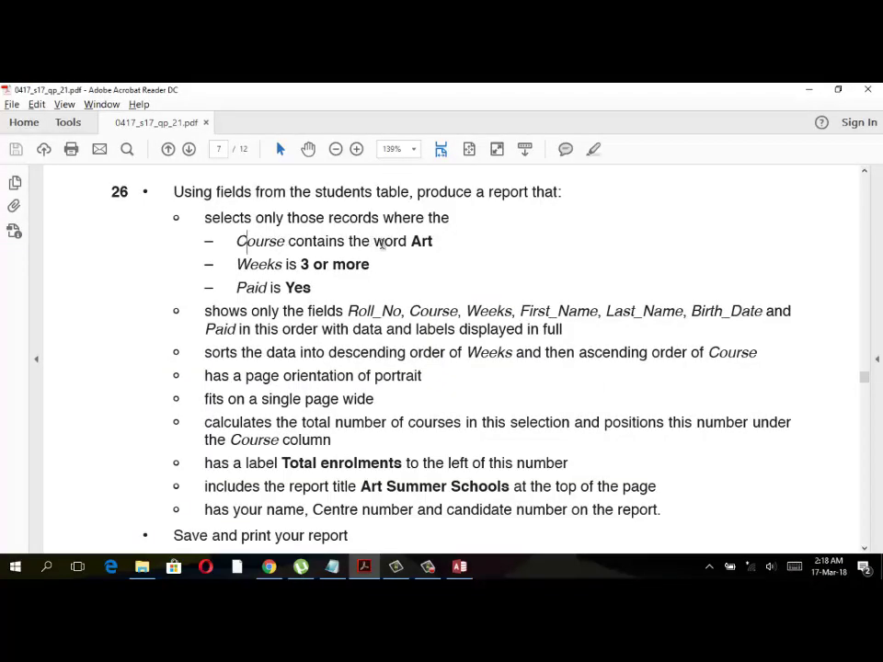
key("alt+Tab")
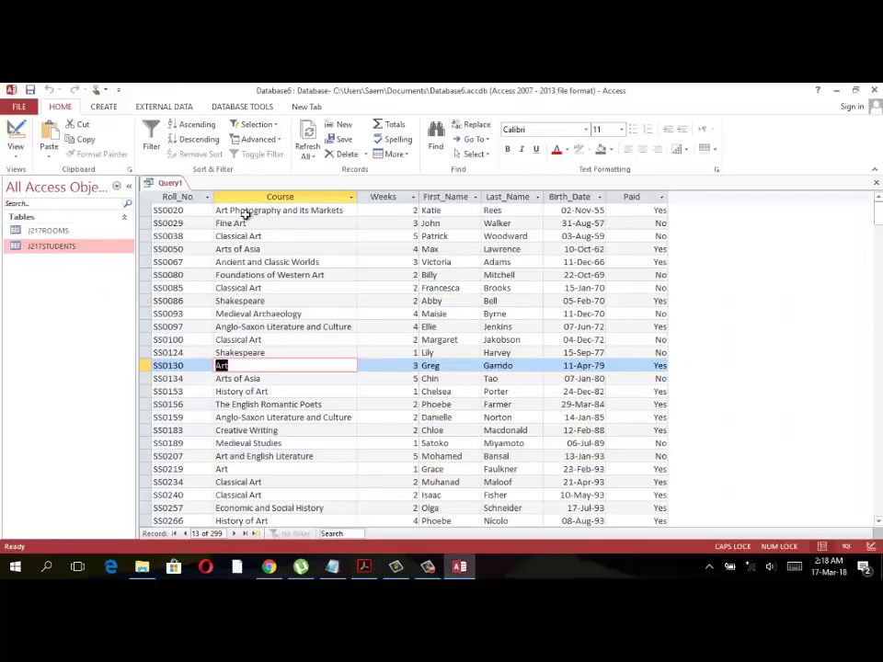
left_click_drag(353, 211, 216, 211)
double_click(221, 210)
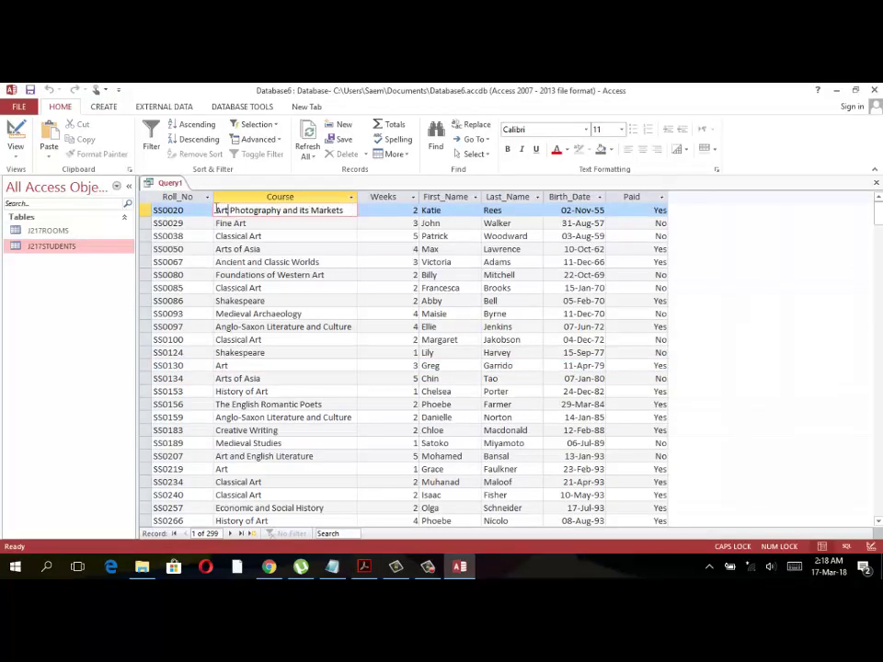
left_click(252, 223)
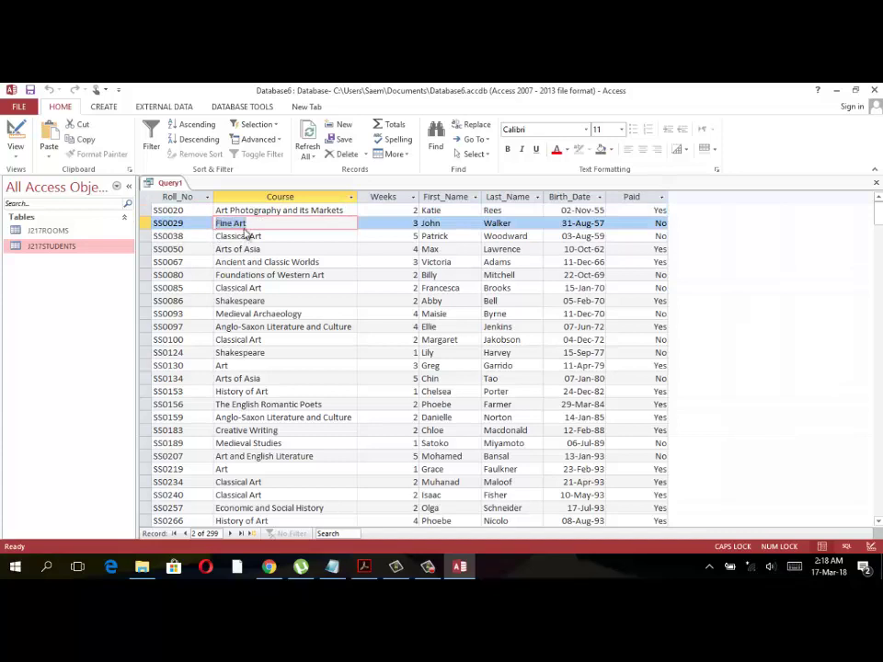
left_click(264, 236)
Add Like "*Art*" as the Course criterion and run the query, returning 178 records.
left_click(16, 146)
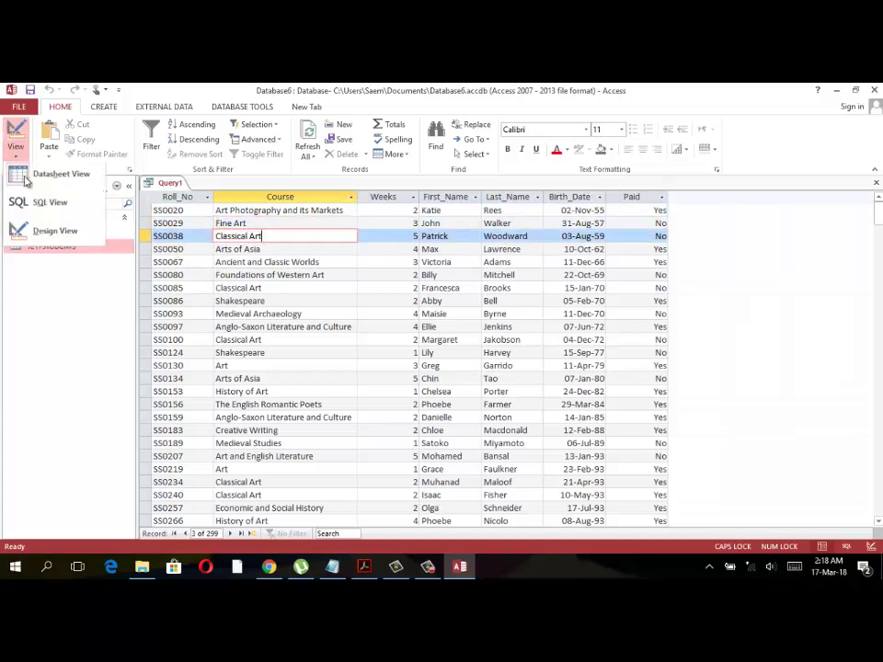
left_click(43, 233)
type("*A")
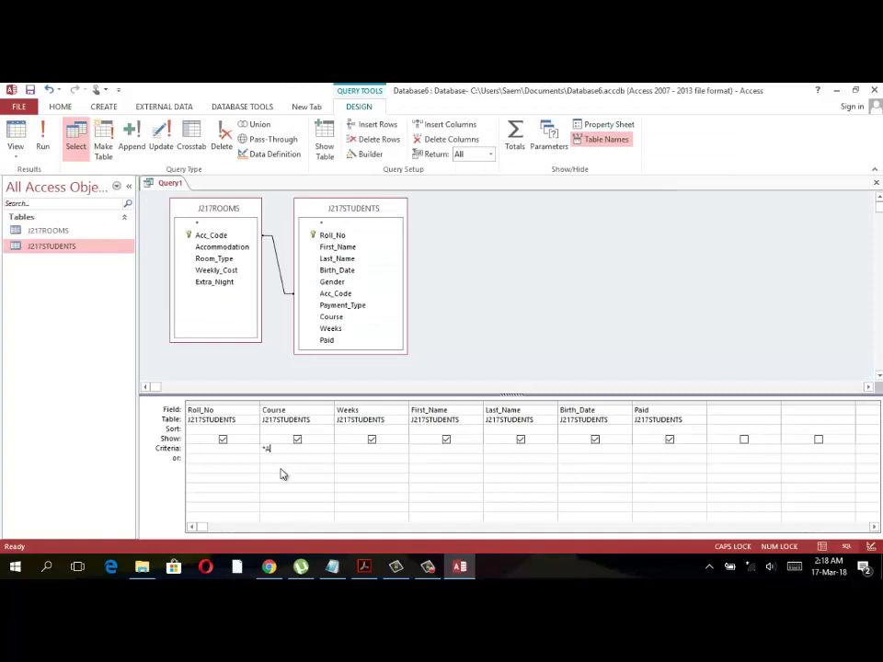
key("Caps_Lock")
type("*")
left_click(292, 469)
left_click(43, 138)
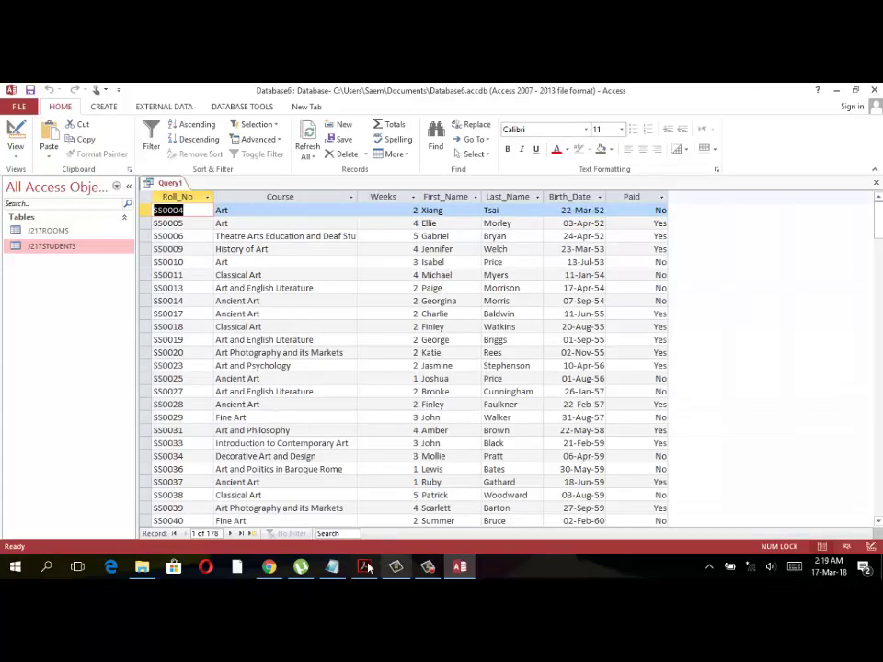
key("alt+Tab")
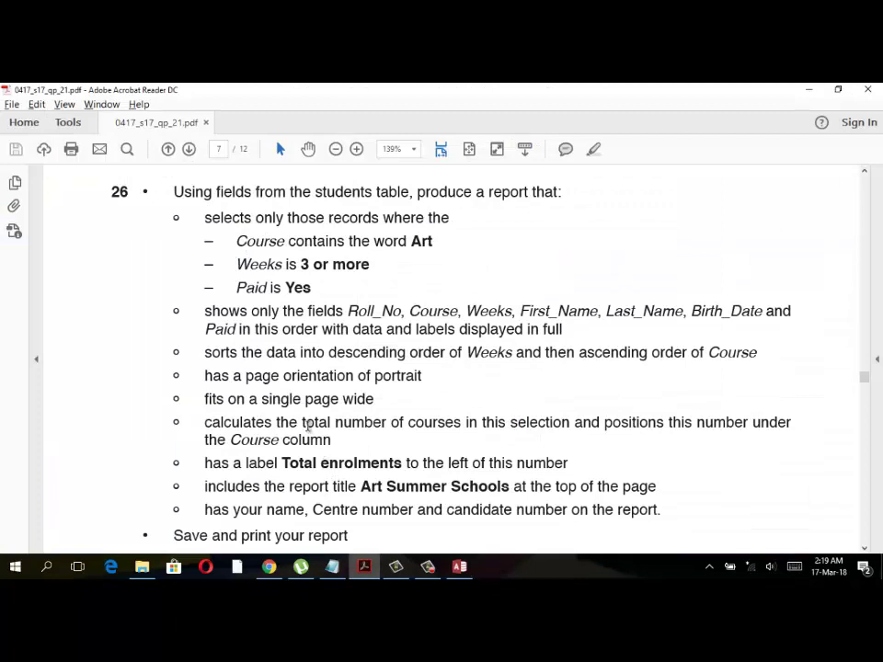
key("alt+Tab")
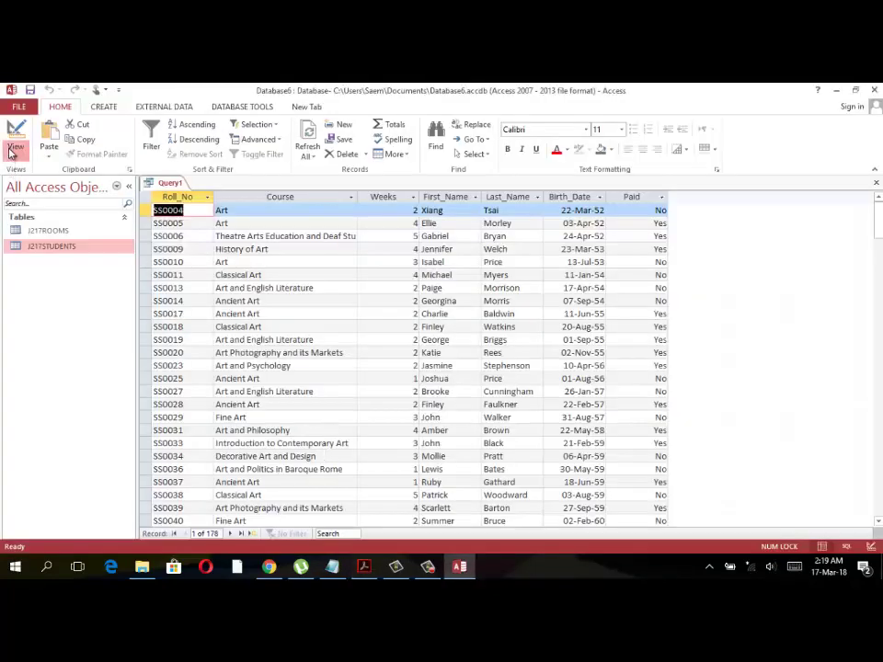
left_click(16, 152)
Add >=3 as the Weeks criterion and run the query, leaving 87 records.
left_click(41, 232)
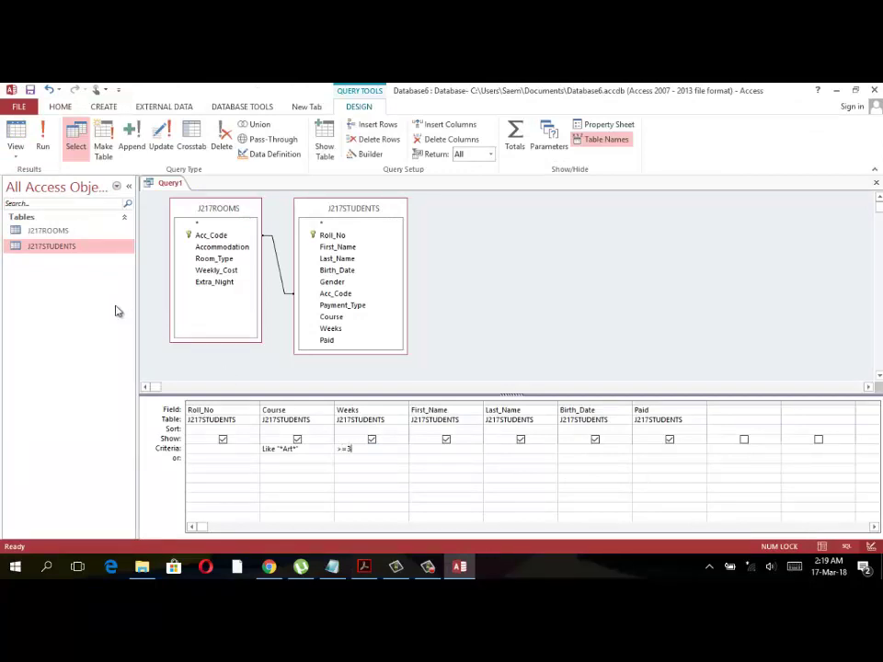
left_click(42, 136)
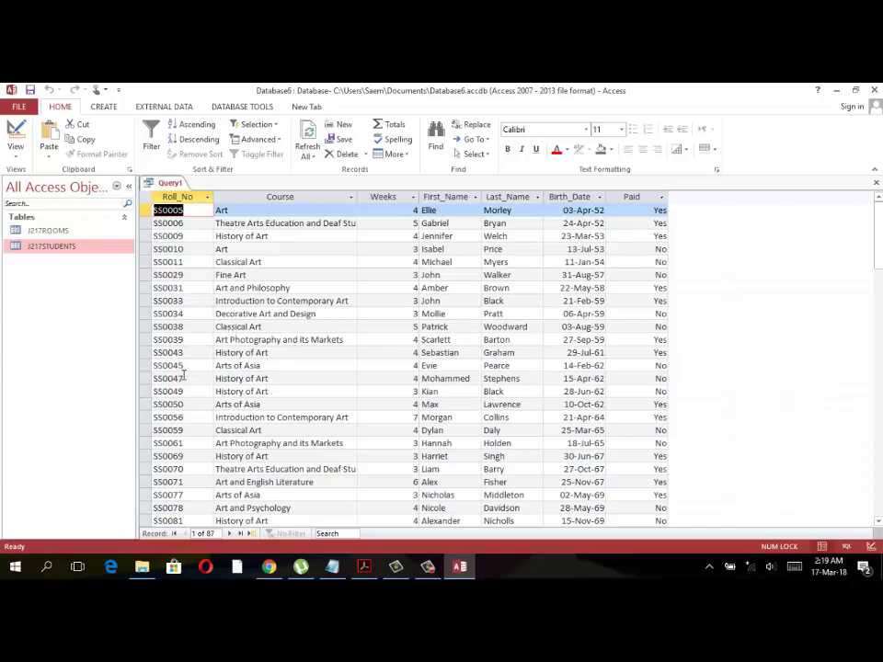
left_click(364, 567)
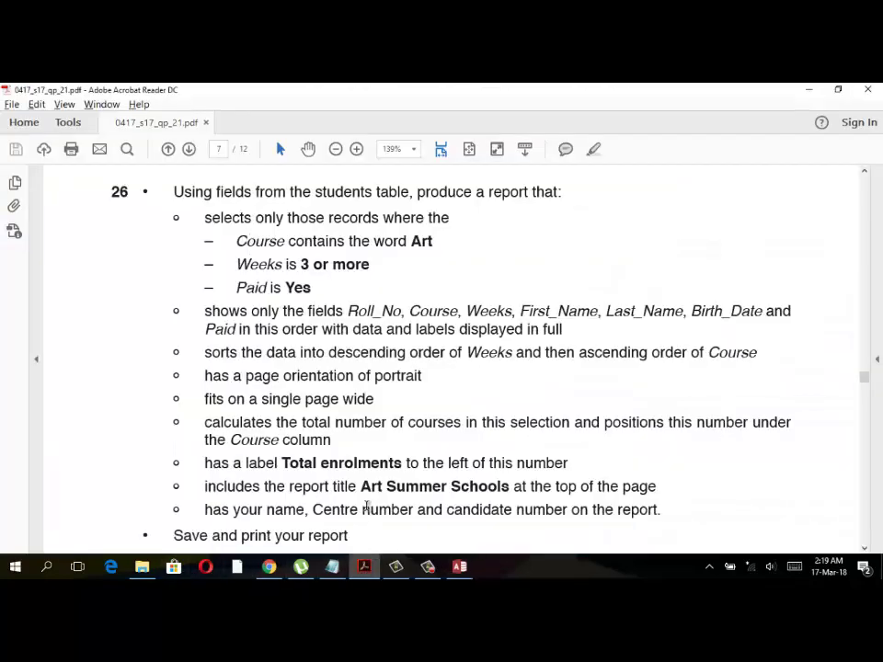
key("alt+Tab")
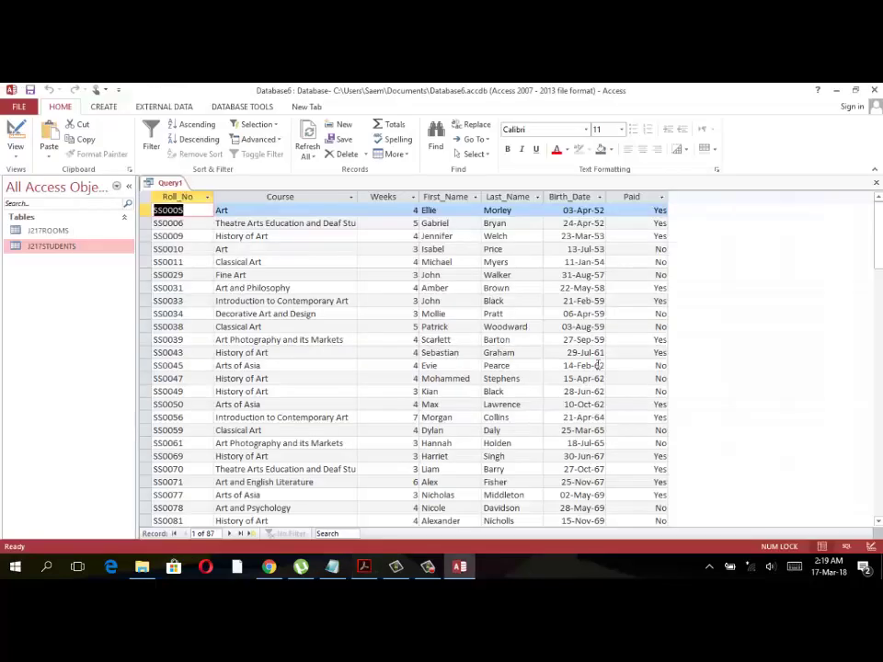
Set the Paid criterion to Yes and rerun the query, leaving 49 records.
left_click(25, 153)
left_click(46, 233)
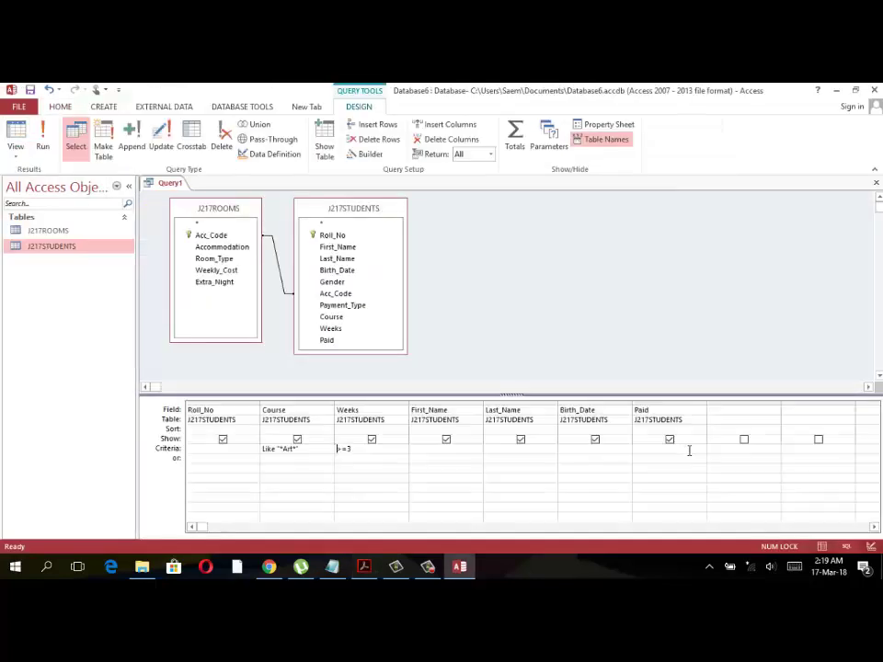
type("Yes")
left_click(43, 137)
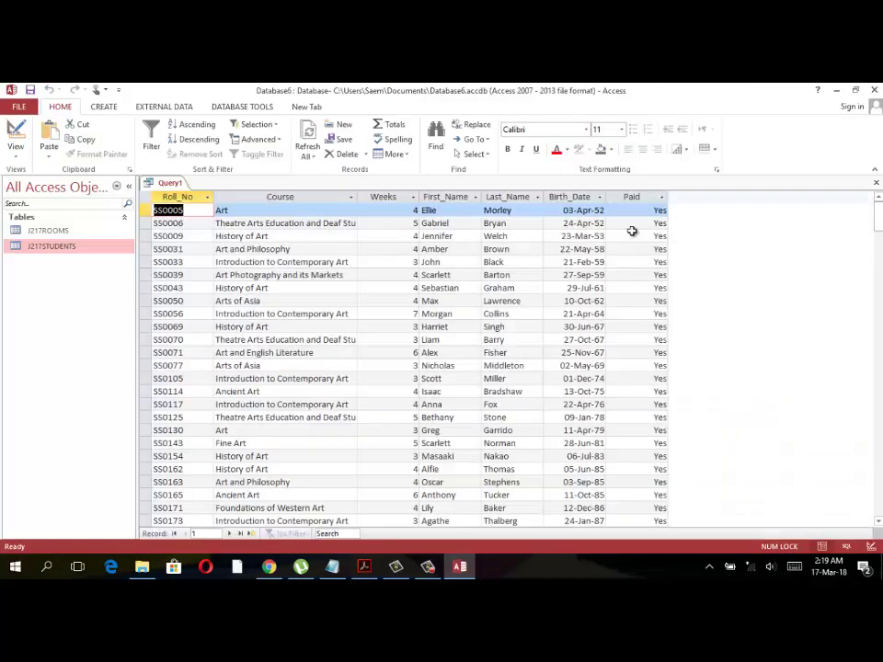
left_click(16, 152)
Set the Weeks column to sort in descending order.
left_click(46, 233)
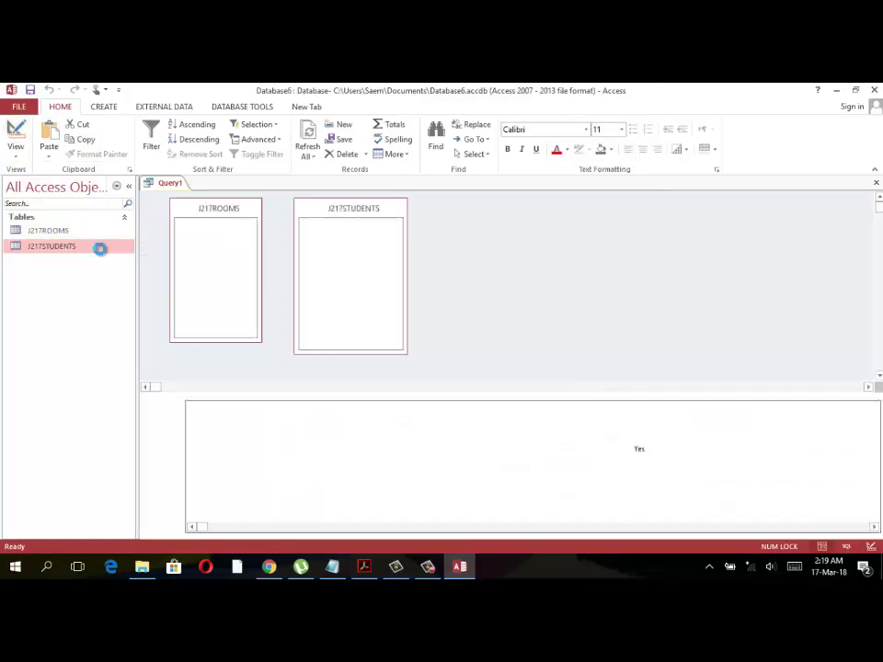
key("alt+Tab")
scroll(169, 308, "down", 1)
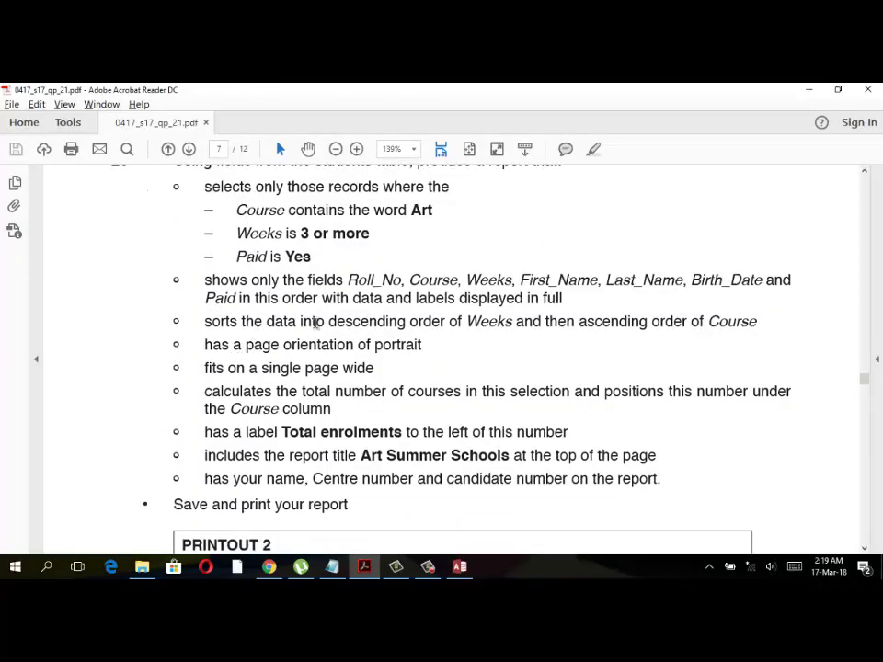
key("alt+Tab")
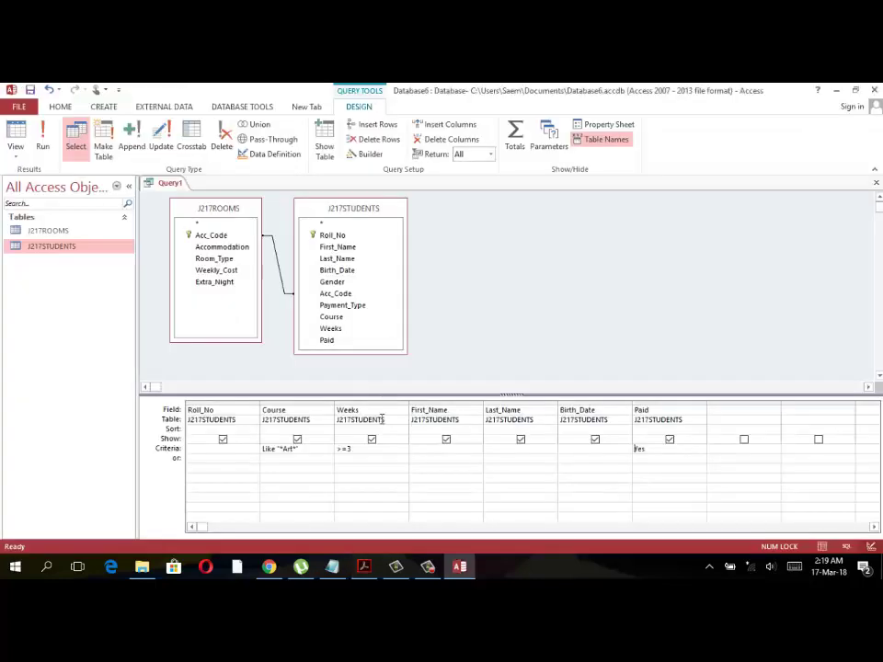
left_click(401, 424)
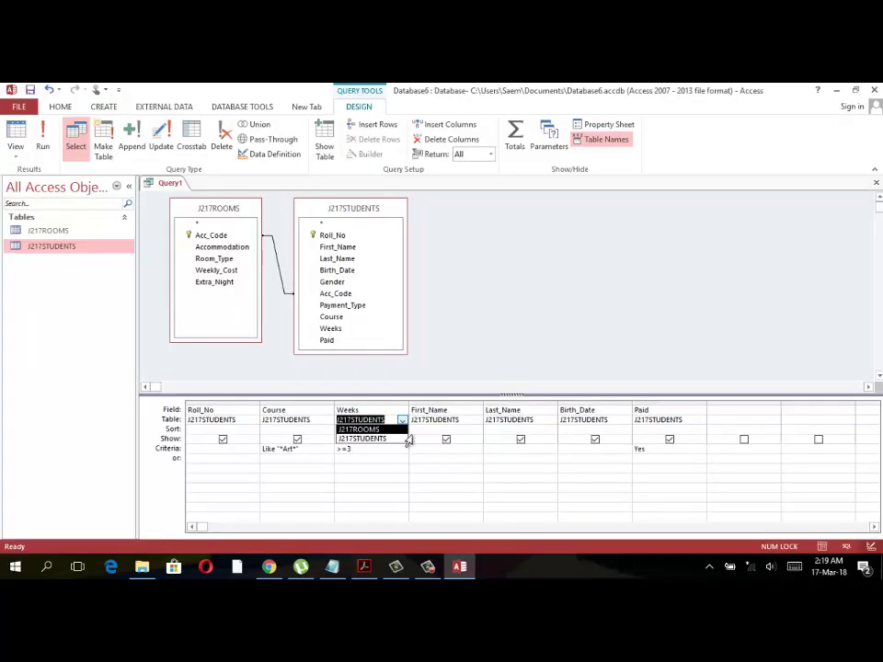
left_click(412, 429)
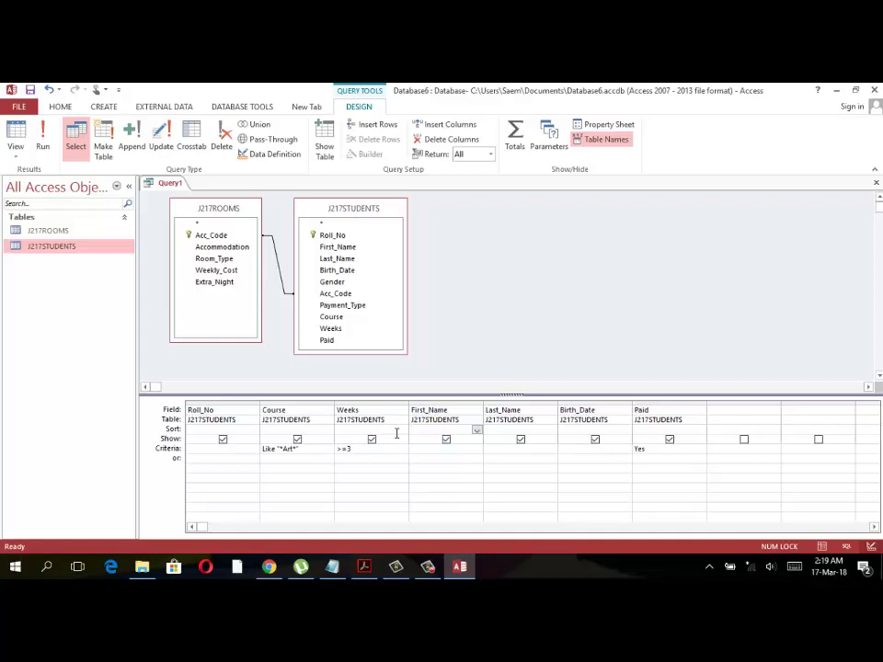
left_click(399, 429)
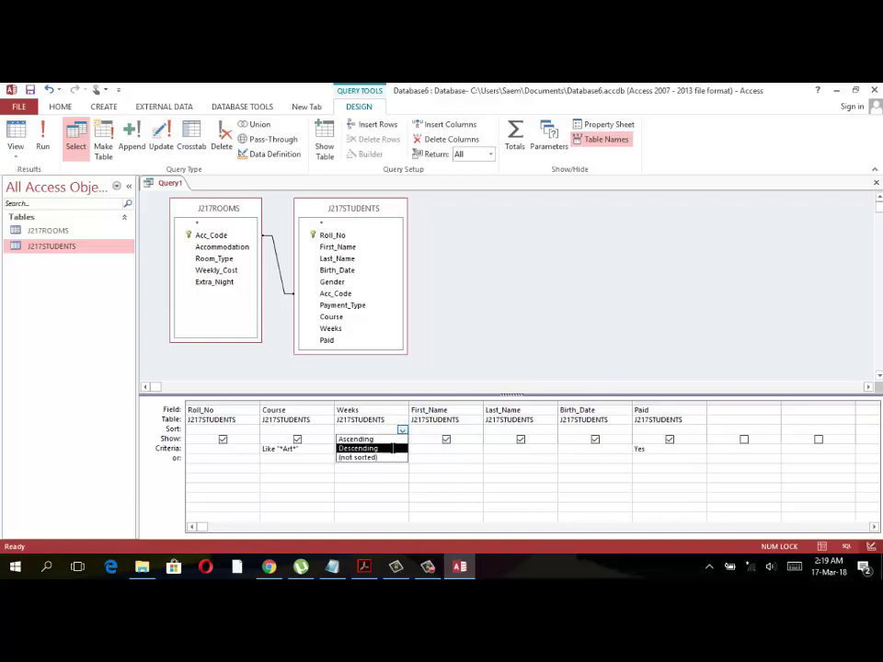
key("alt+Tab")
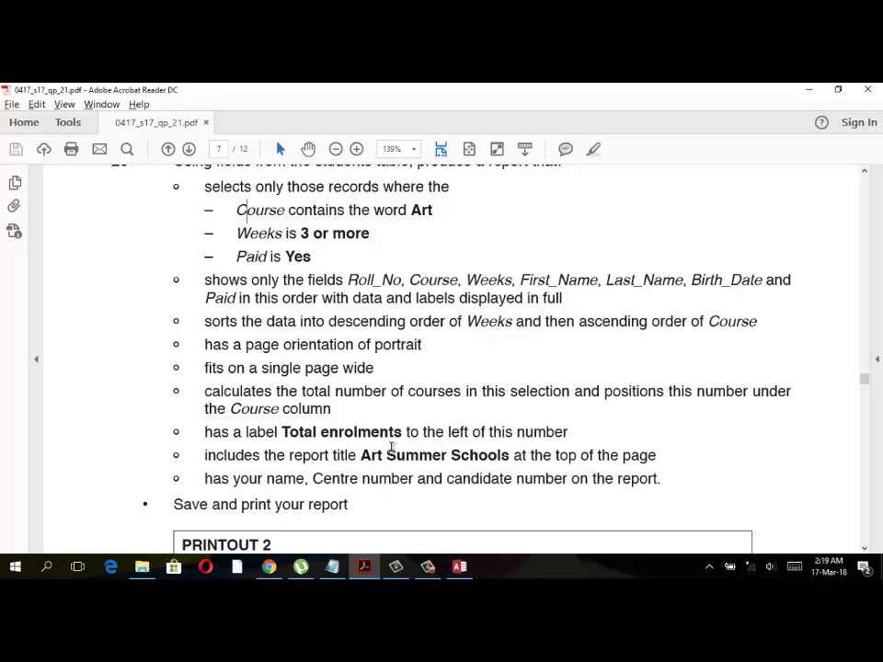
key("alt+Tab")
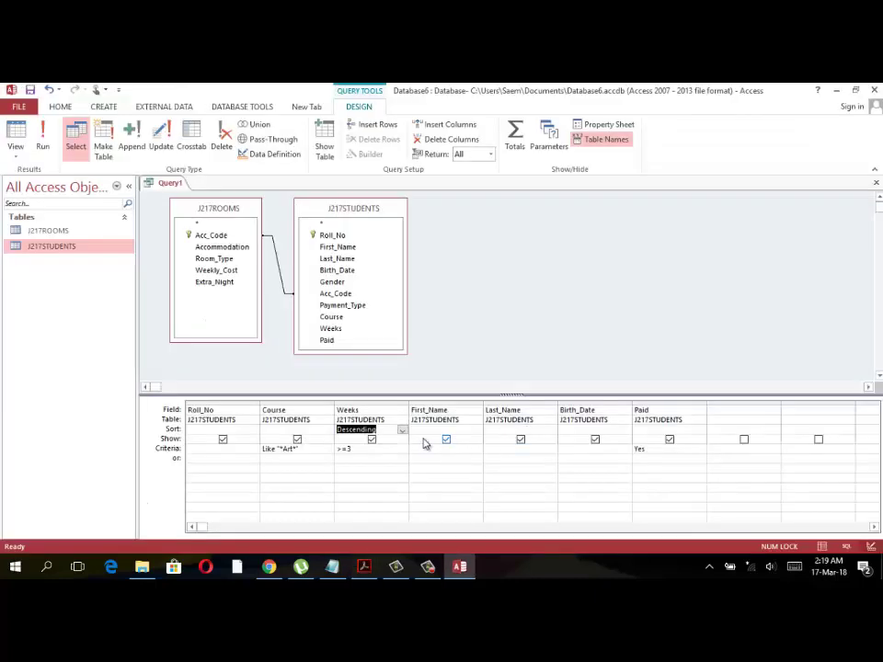
Sort Course ascending and review the portrait, one-page-wide, total and title report requirements.
left_click(327, 430)
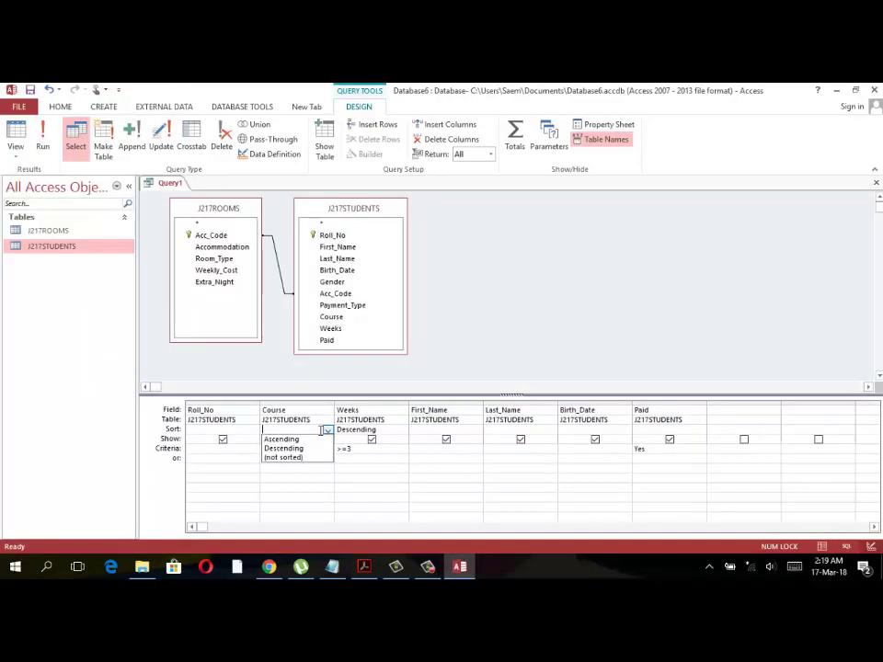
left_click(291, 439)
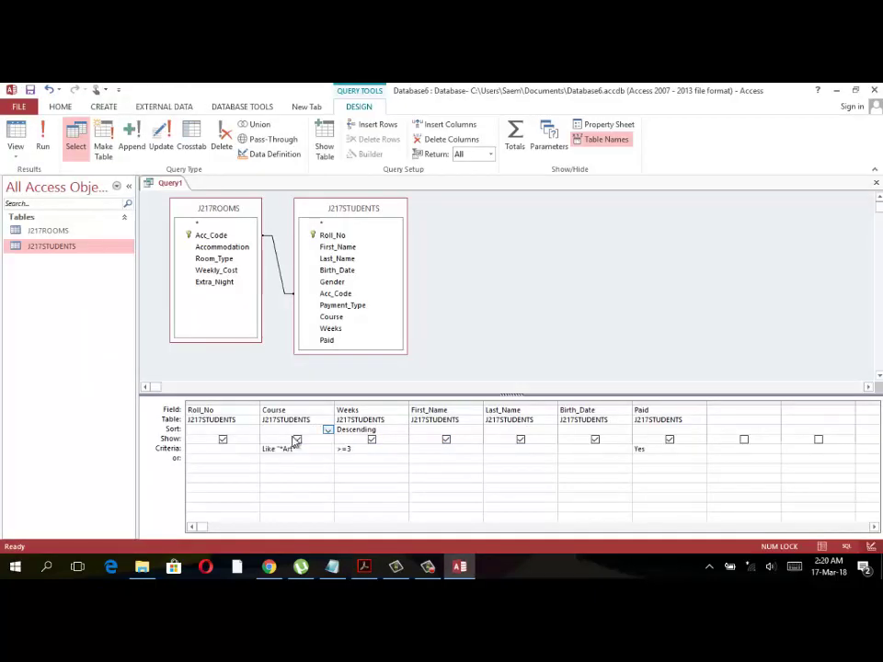
key("alt+Tab")
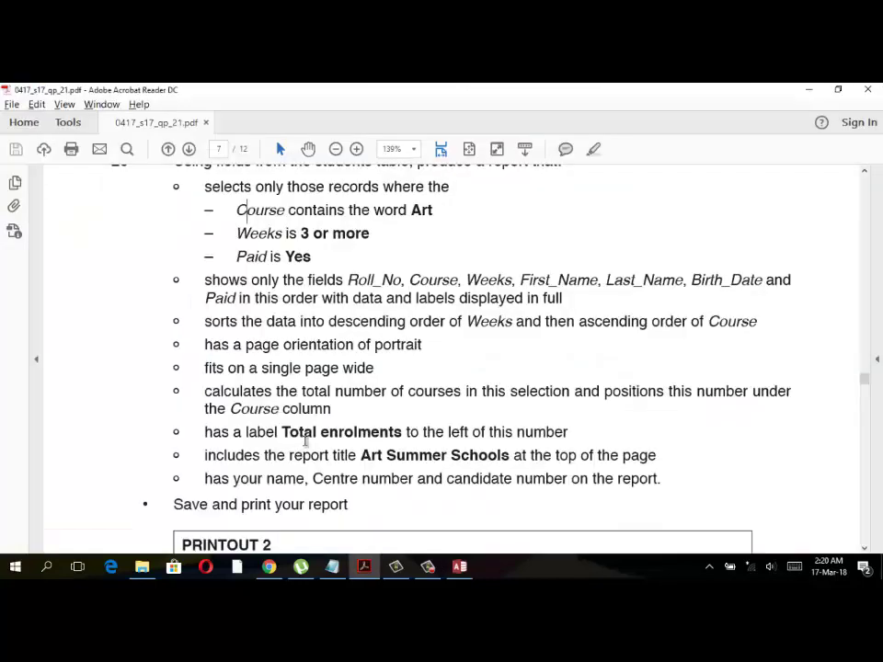
scroll(306, 440, "down", 2)
left_click_drag(282, 282, 421, 282)
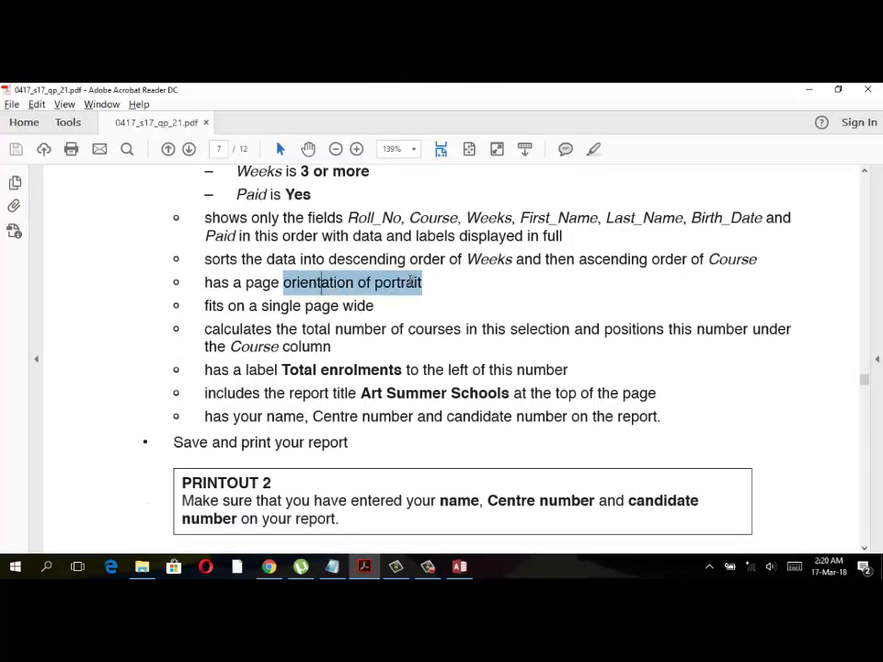
left_click_drag(261, 306, 374, 307)
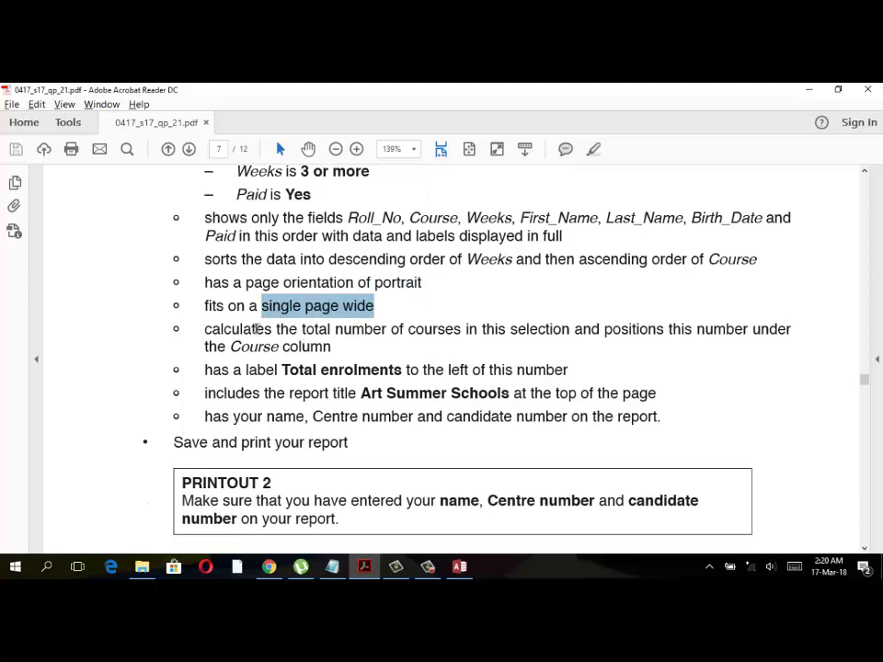
left_click_drag(204, 329, 343, 429)
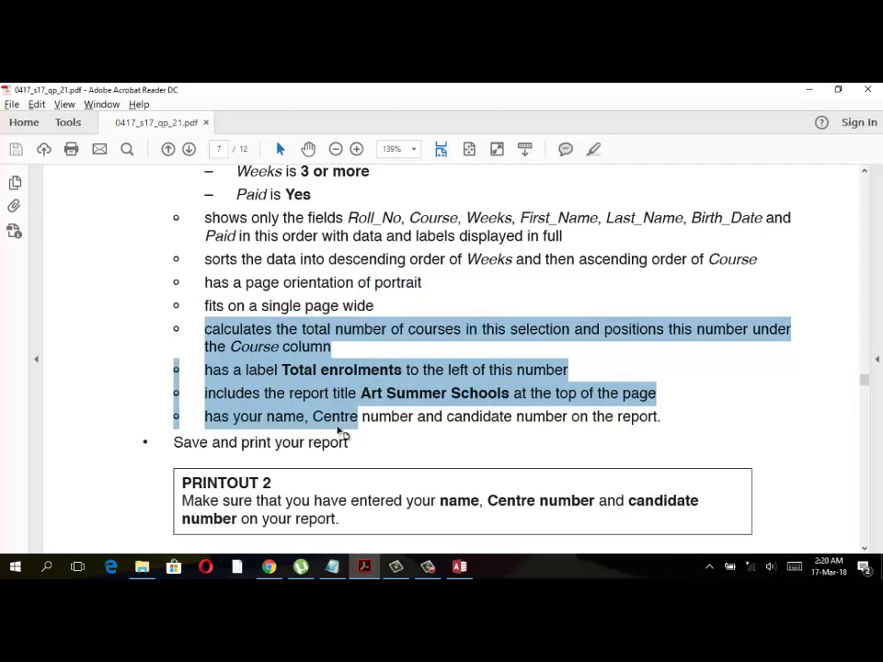
key("alt+Tab")
Create a quick report from the query, saving the query as 'Art Summer Schools'.
left_click(78, 142)
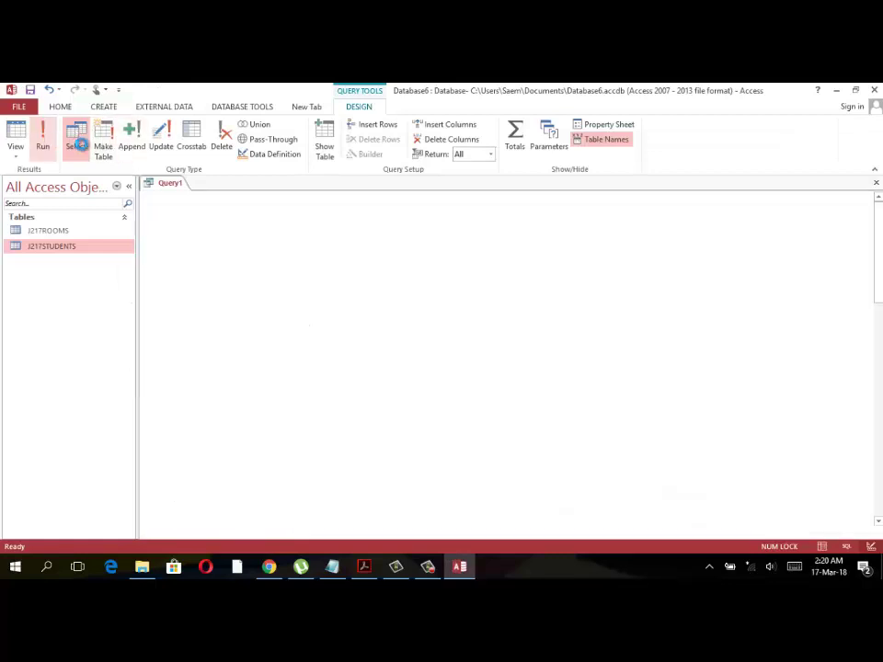
left_click(104, 106)
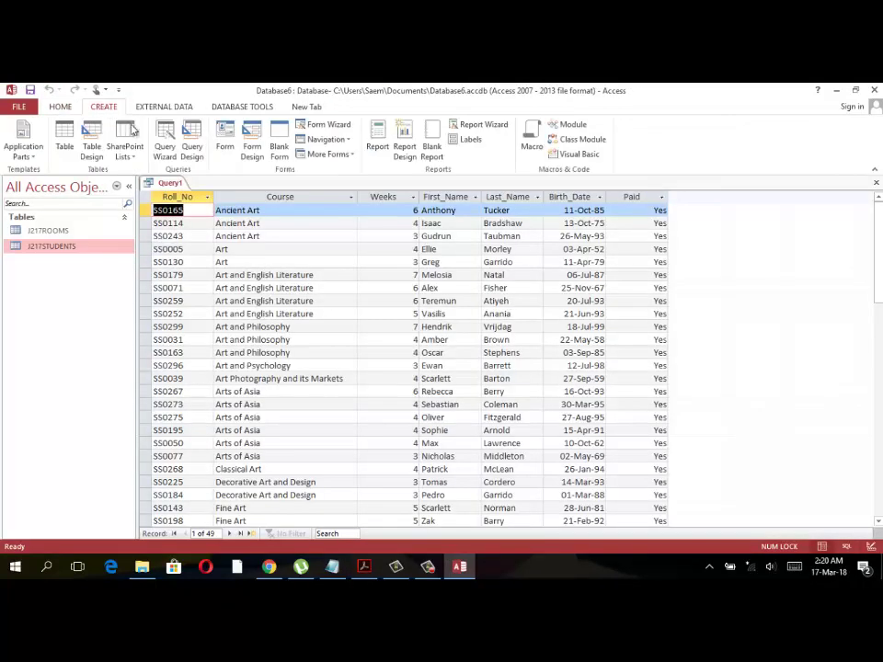
left_click(382, 149)
left_click(394, 363)
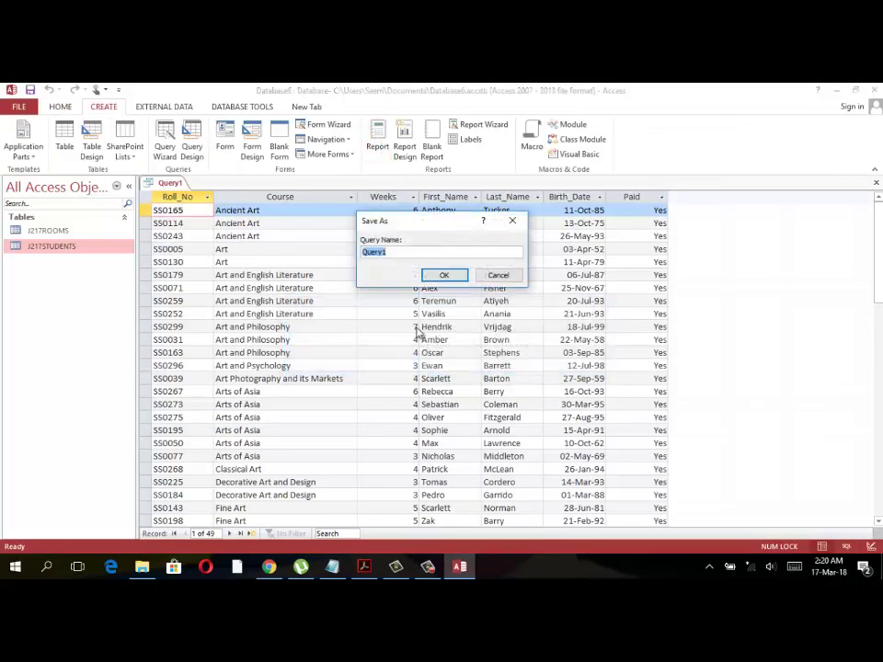
key("alt+Tab")
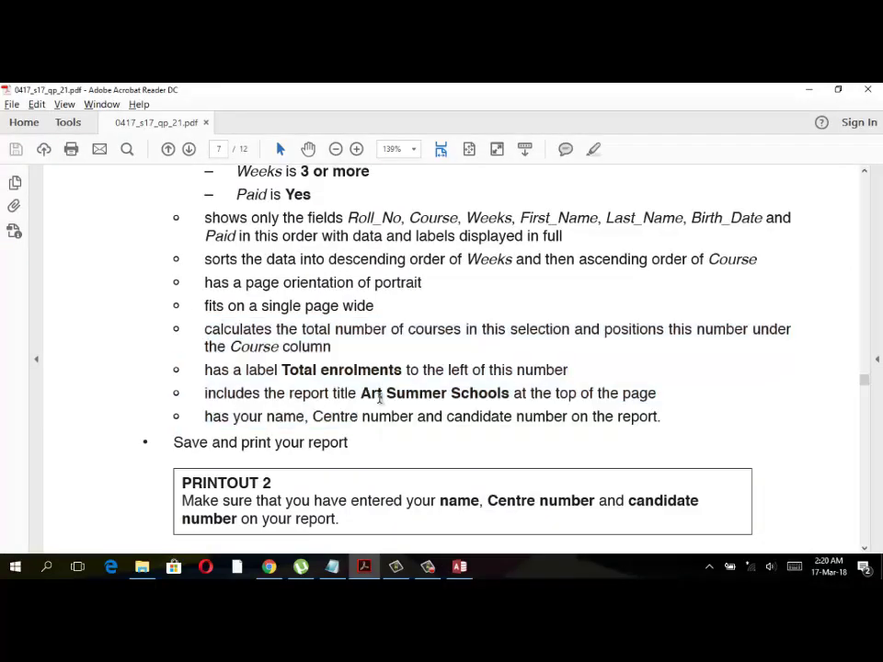
left_click(381, 393)
left_click_drag(361, 394, 505, 396)
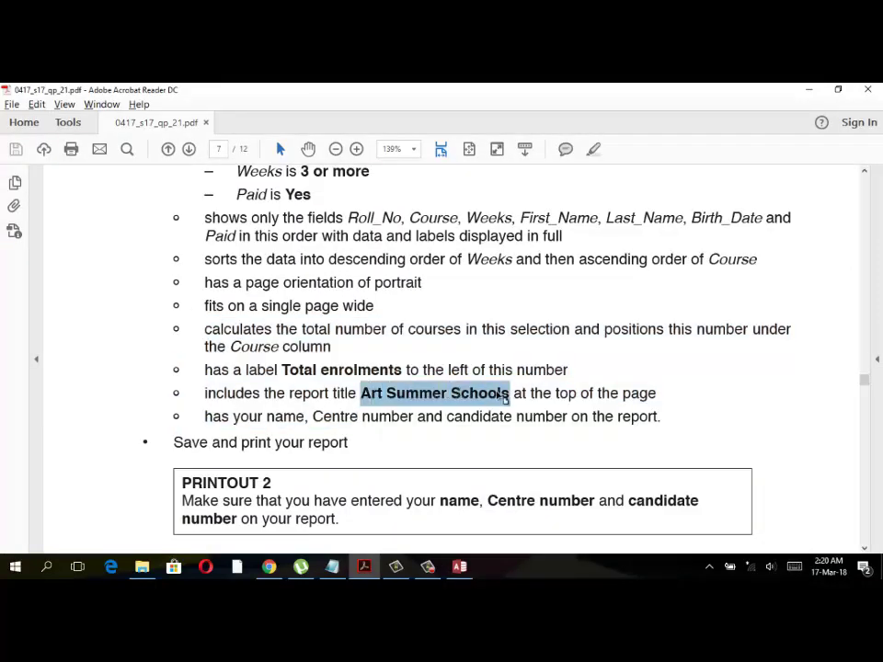
key("ctrl+c")
key("alt+Tab")
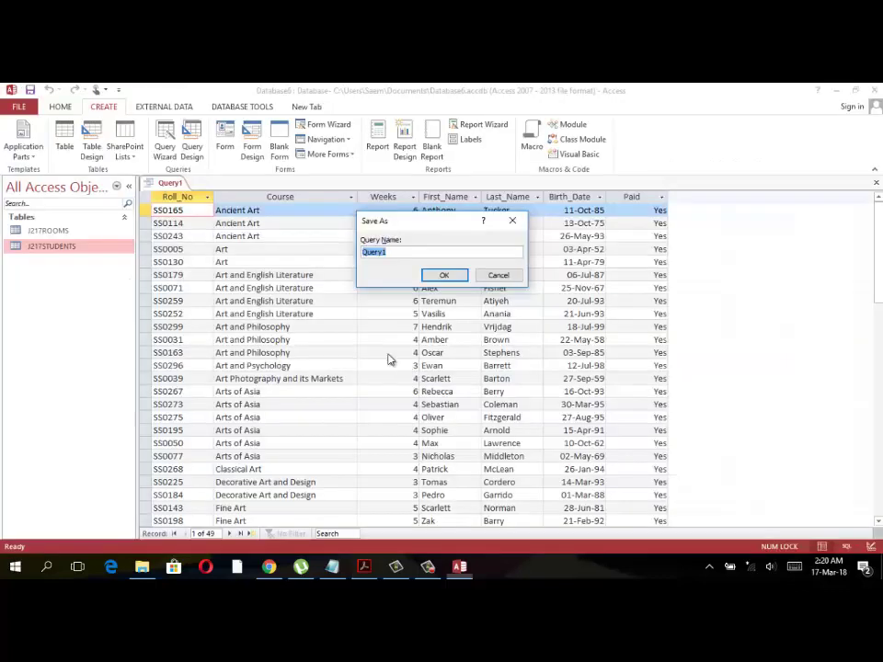
key("ctrl+v")
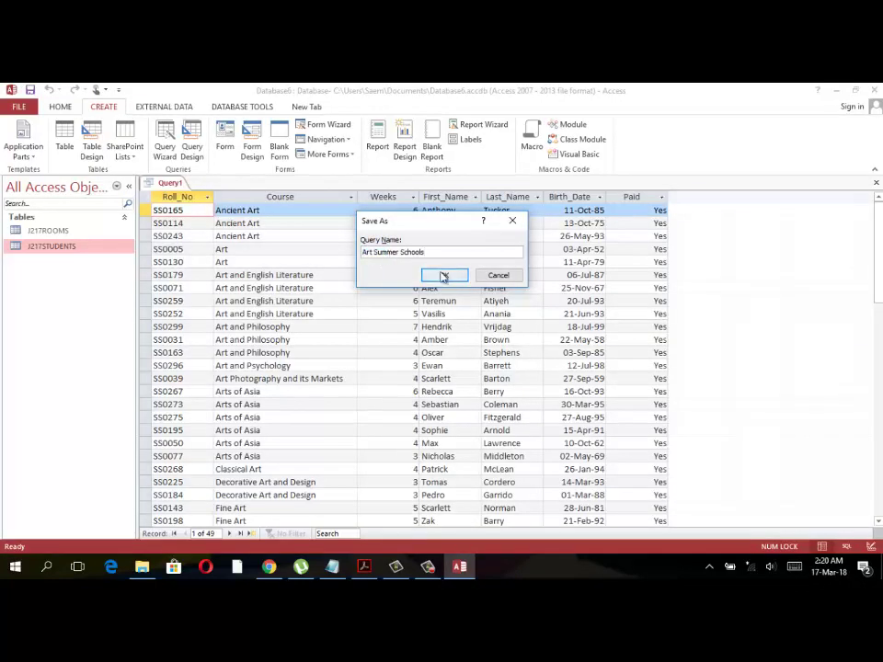
left_click(443, 275)
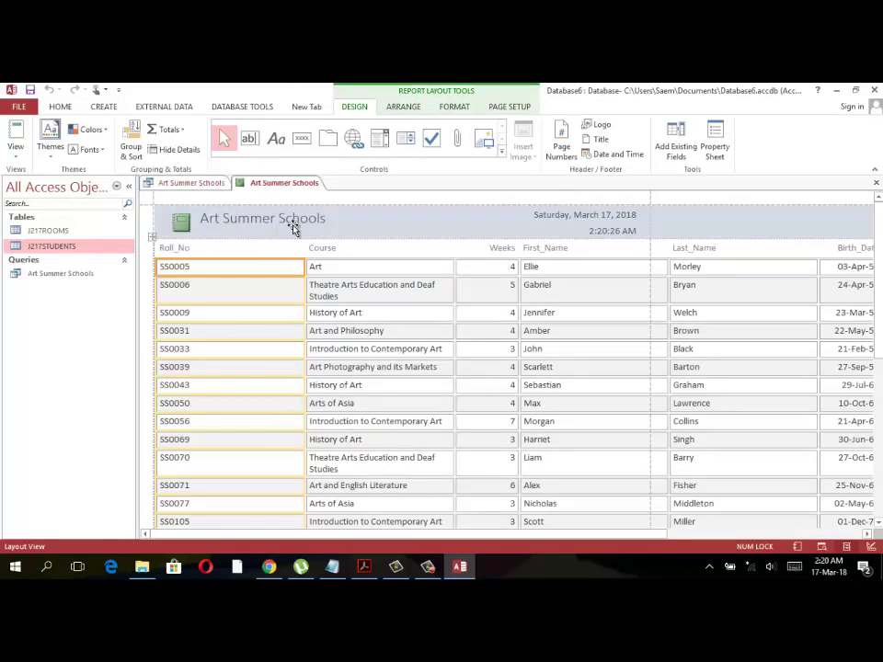
Narrow the Roll_No, First_Name, Last_Name, Course and Paid columns and delete the empty column.
left_click_drag(295, 267, 213, 267)
left_click(519, 266)
left_click_drag(579, 267, 500, 268)
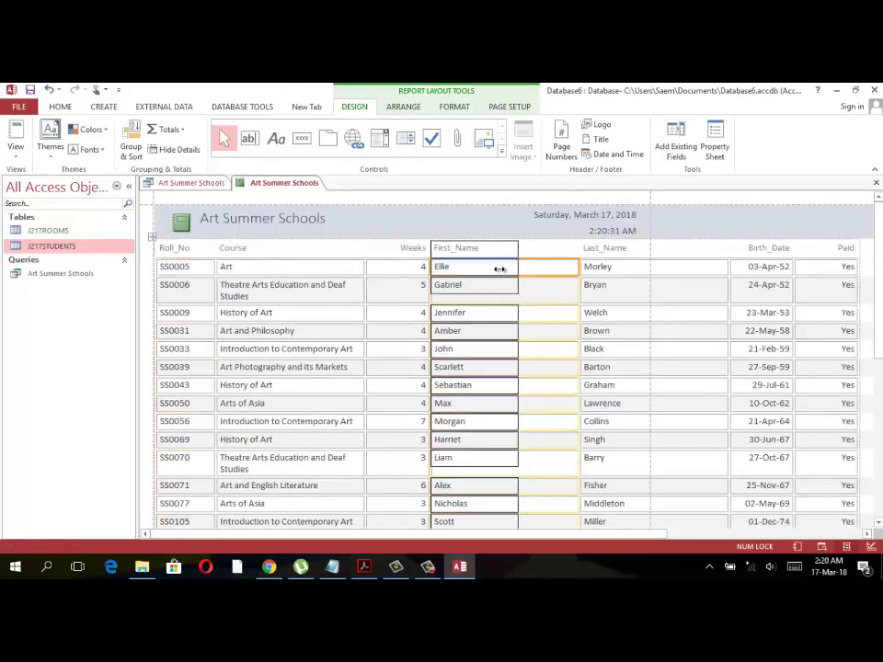
left_click(641, 268)
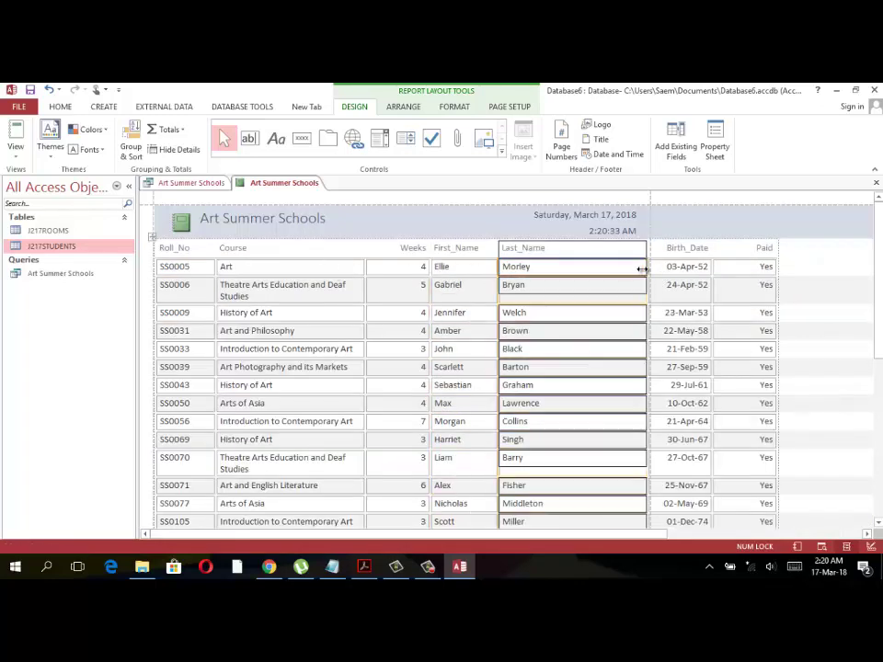
left_click_drag(642, 268, 557, 269)
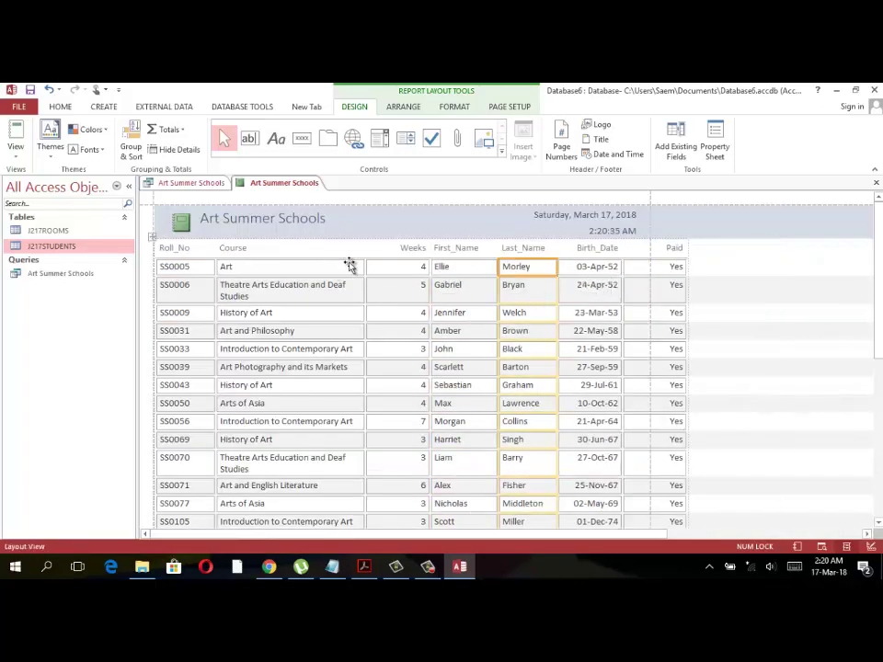
left_click(349, 265)
left_click_drag(362, 266, 353, 271)
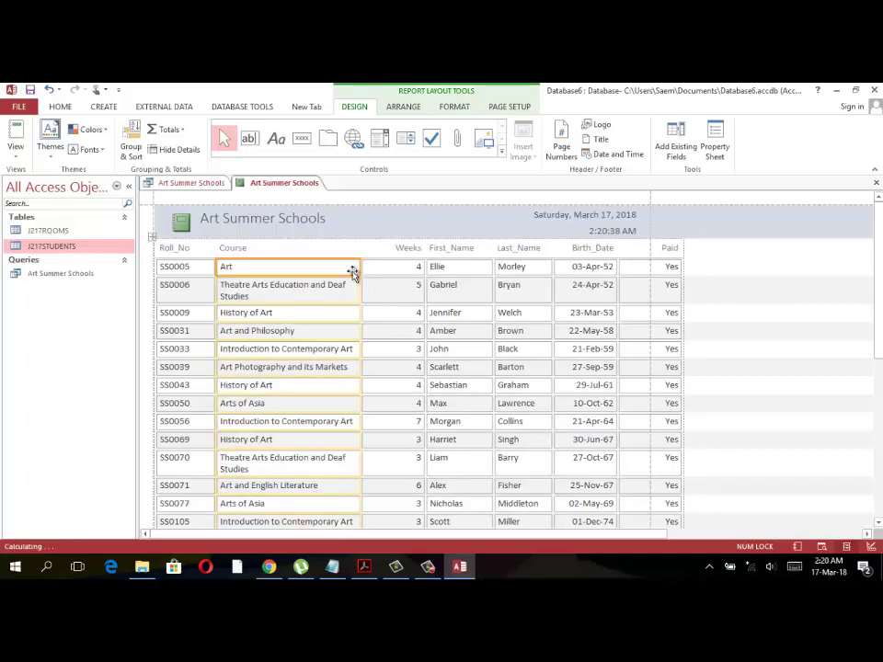
left_click(207, 266)
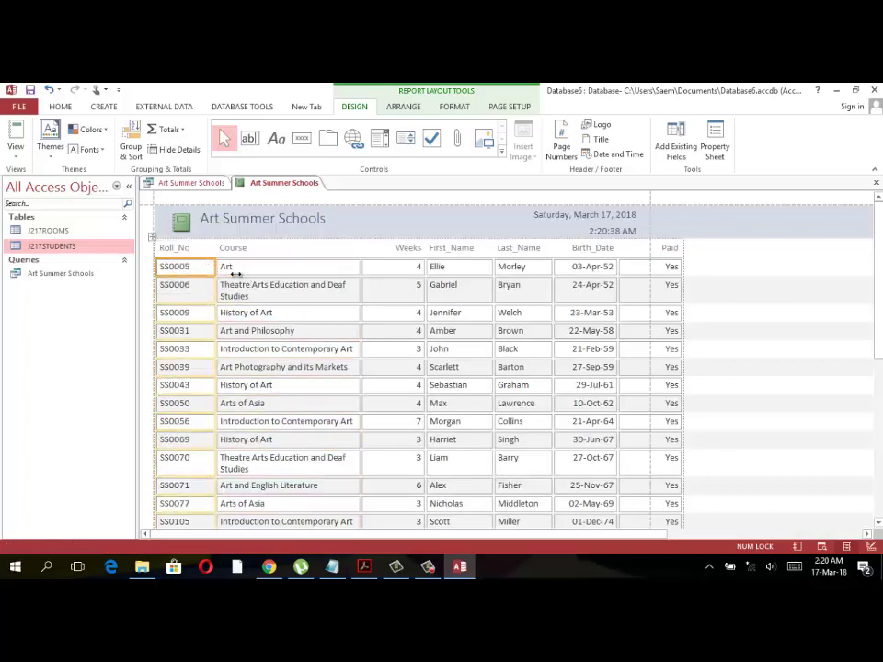
left_click_drag(235, 273, 219, 273)
left_click_drag(605, 276, 644, 270)
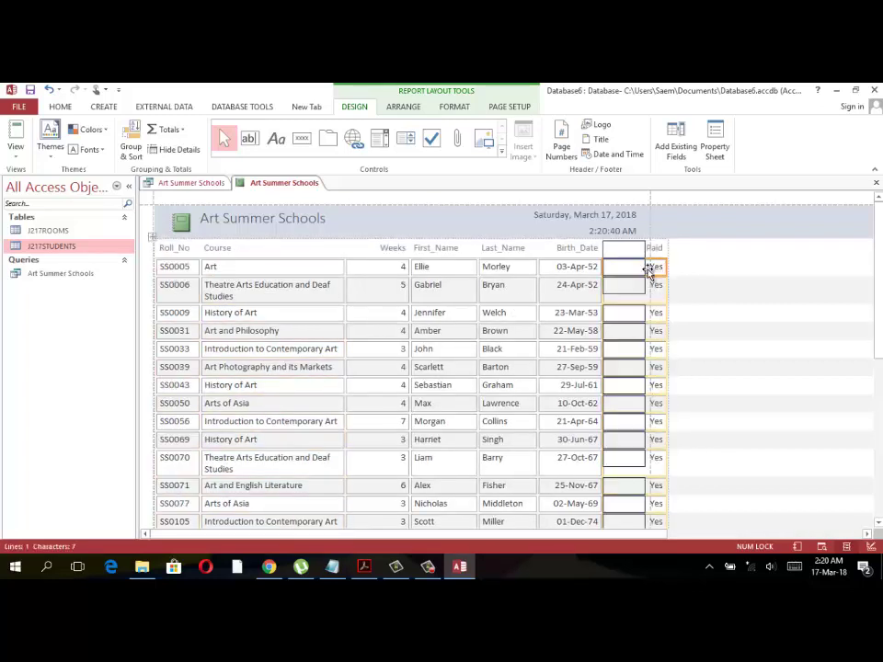
key("Delete")
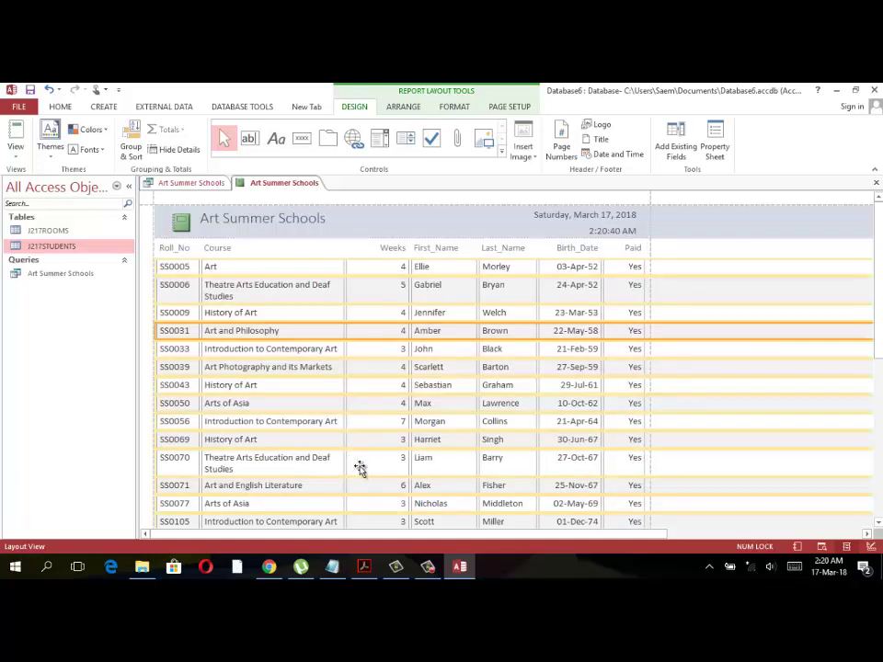
left_click_drag(656, 535, 832, 534)
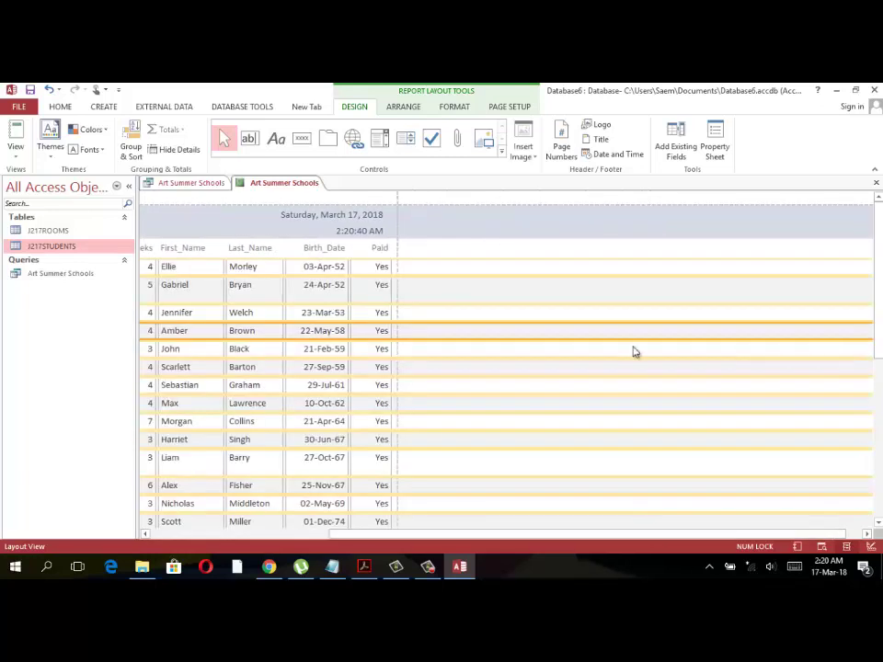
In Design View, move the page-number box left and trim the report width to end past Paid.
left_click(17, 153)
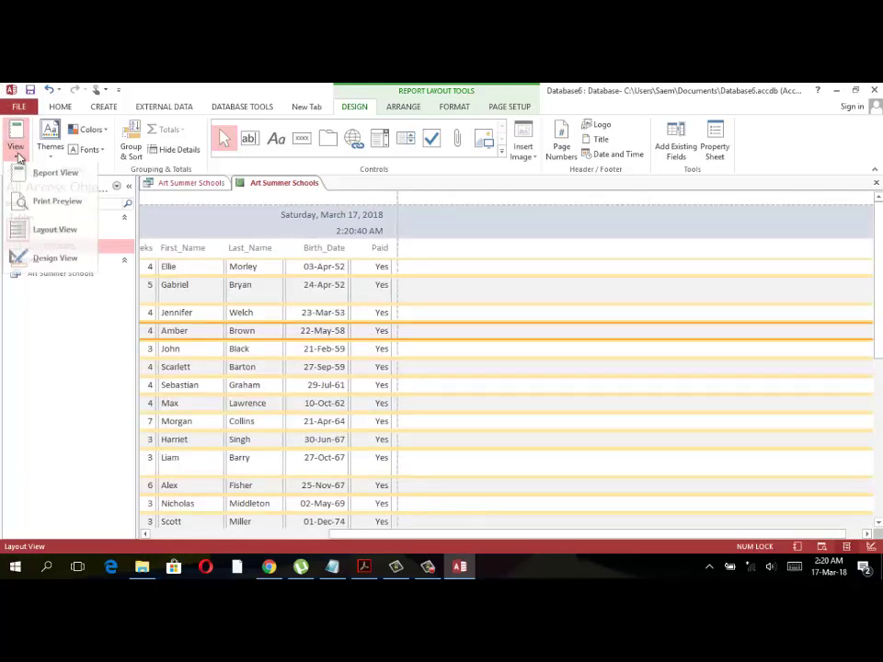
left_click(57, 259)
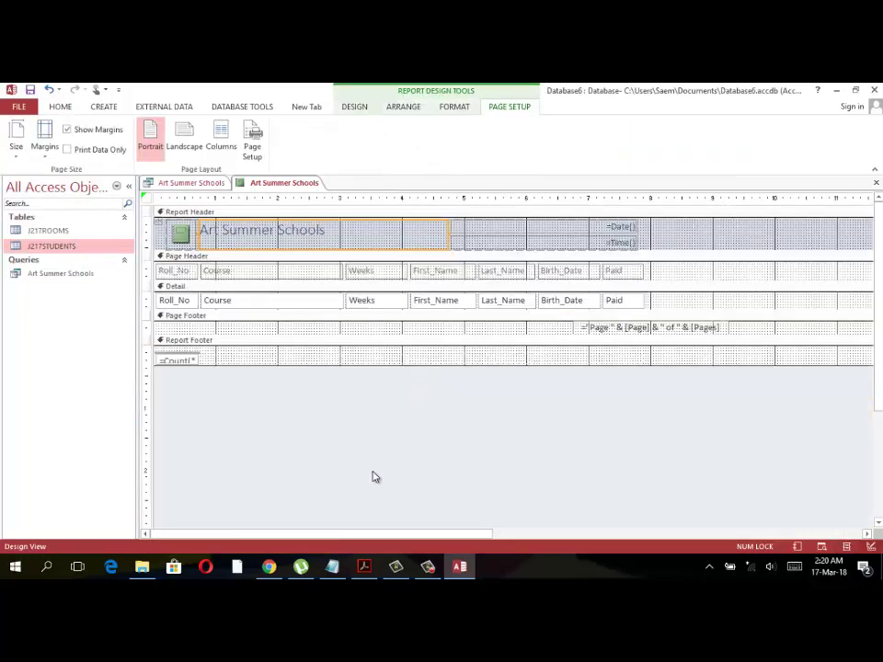
left_click_drag(393, 542, 705, 542)
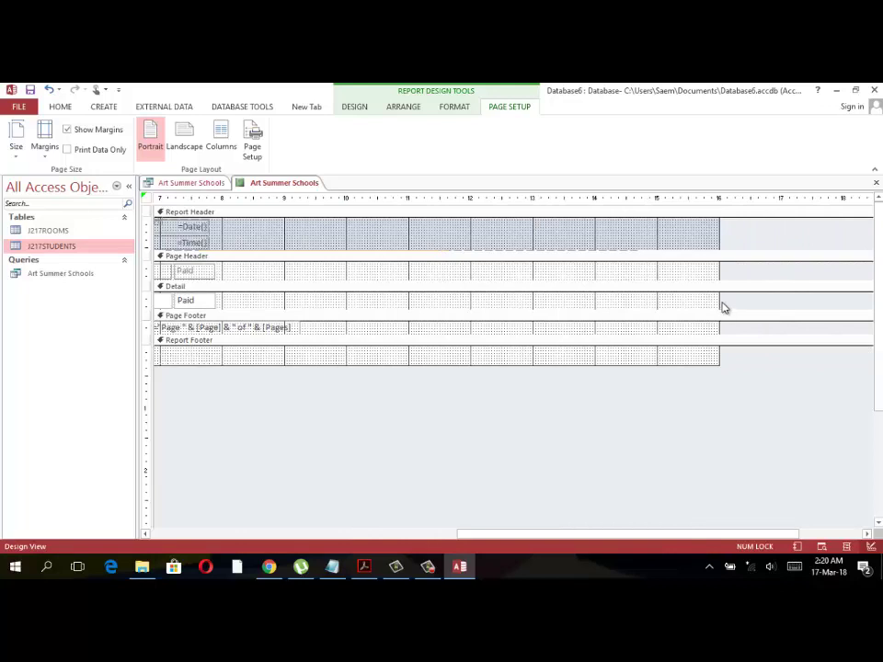
left_click_drag(720, 307, 218, 279)
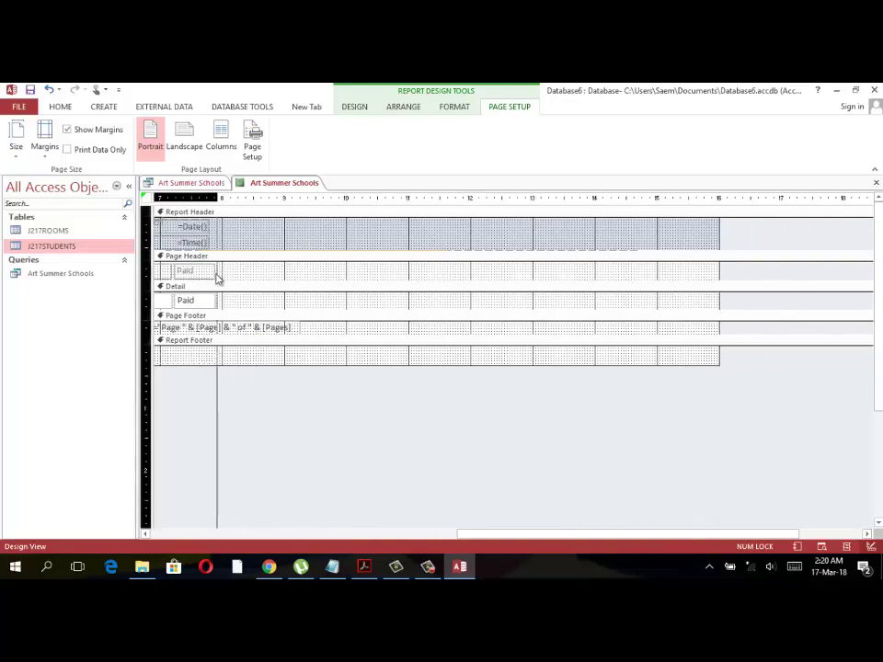
left_click_drag(547, 540, 444, 536)
left_click_drag(490, 329, 395, 326)
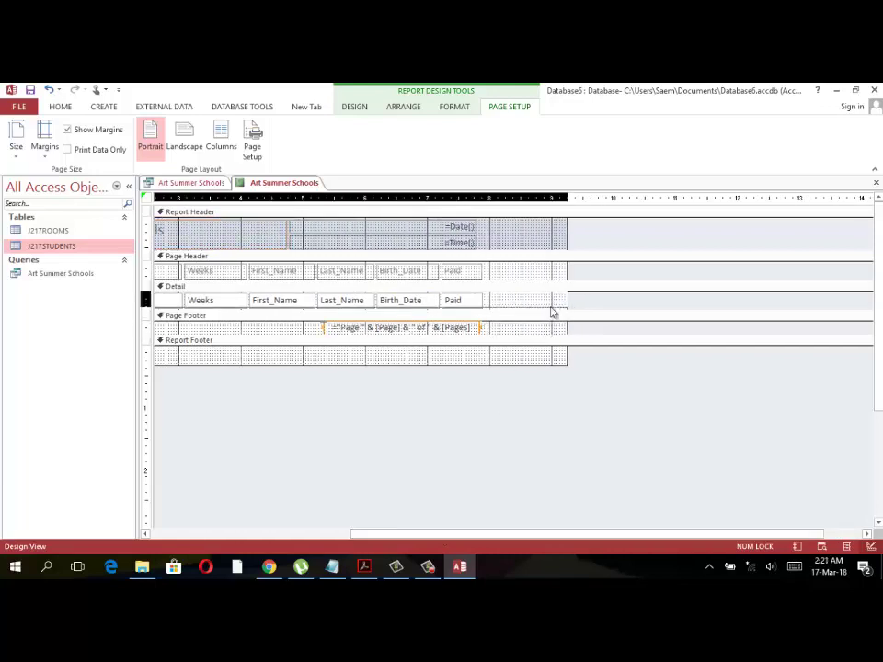
left_click_drag(566, 305, 485, 300)
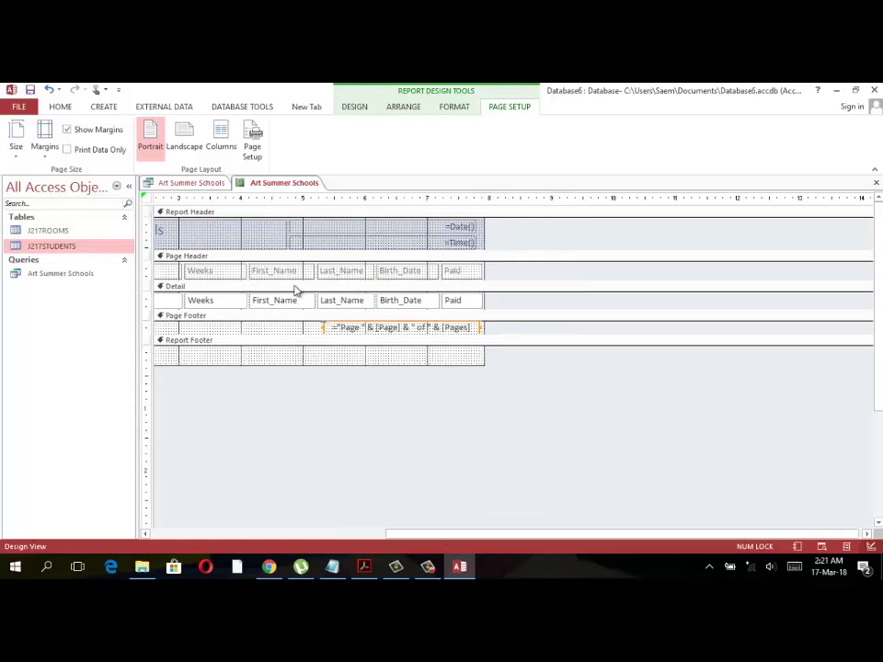
Check the report in Report View and Print Preview, paging to page 2, then close the preview.
left_click(60, 106)
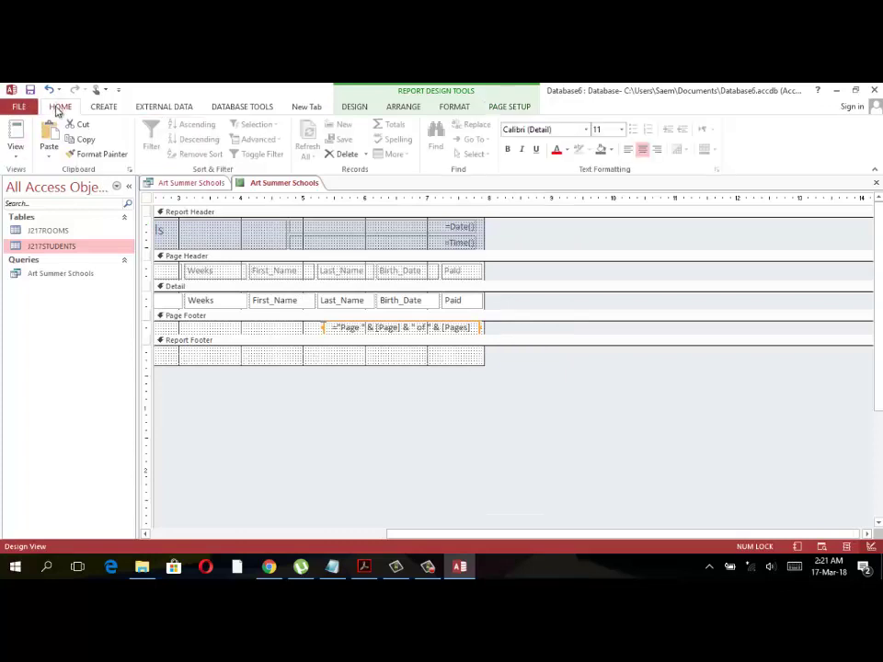
left_click(18, 154)
left_click(40, 177)
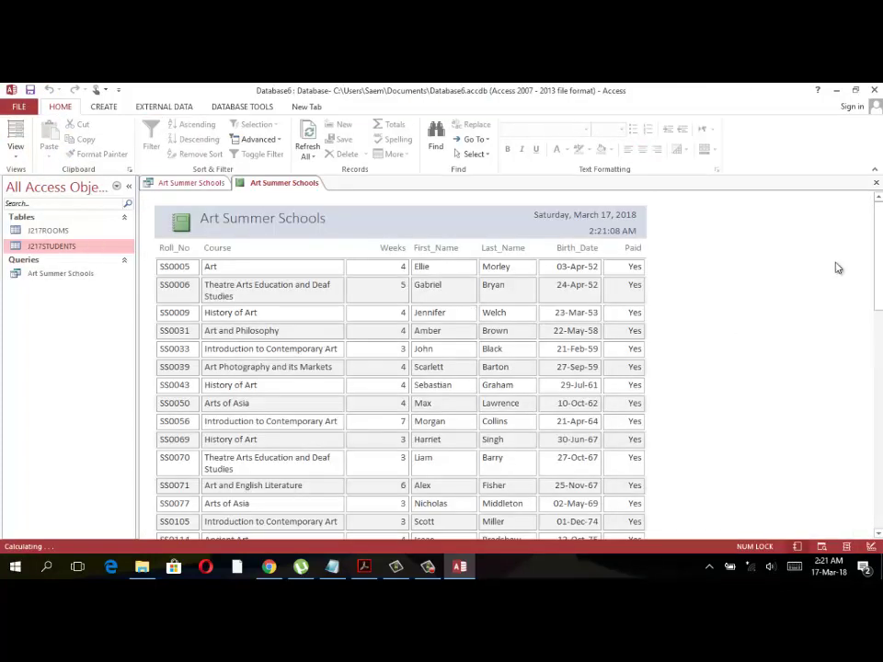
scroll(710, 416, "down", 2)
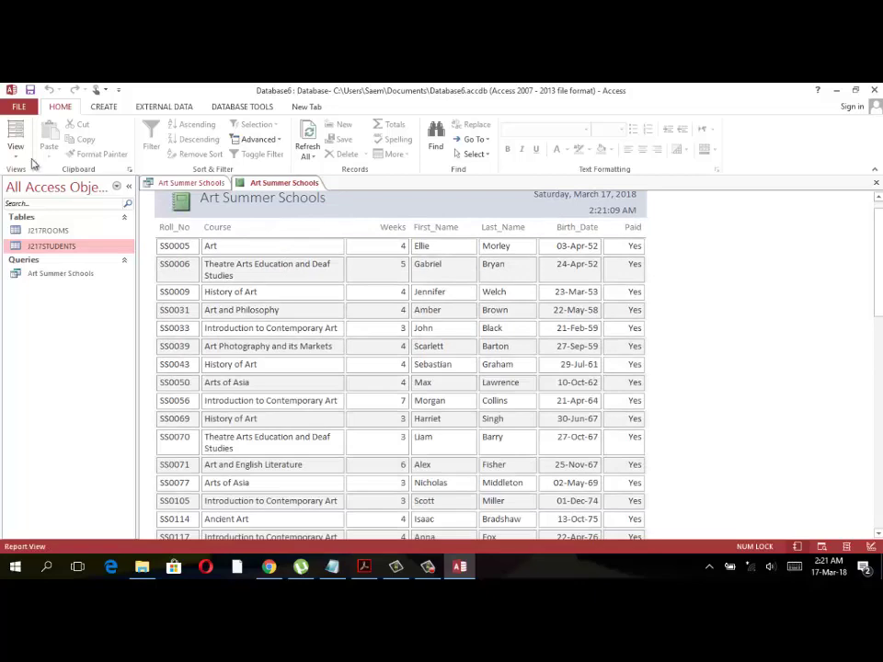
left_click(16, 152)
left_click(88, 205)
scroll(416, 257, "down", 2)
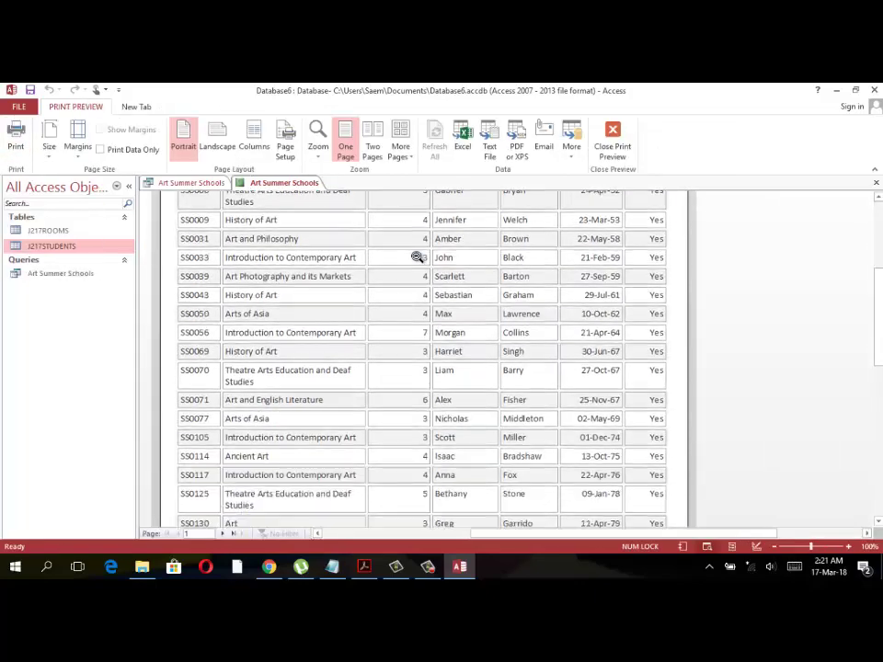
scroll(415, 256, "down", 5)
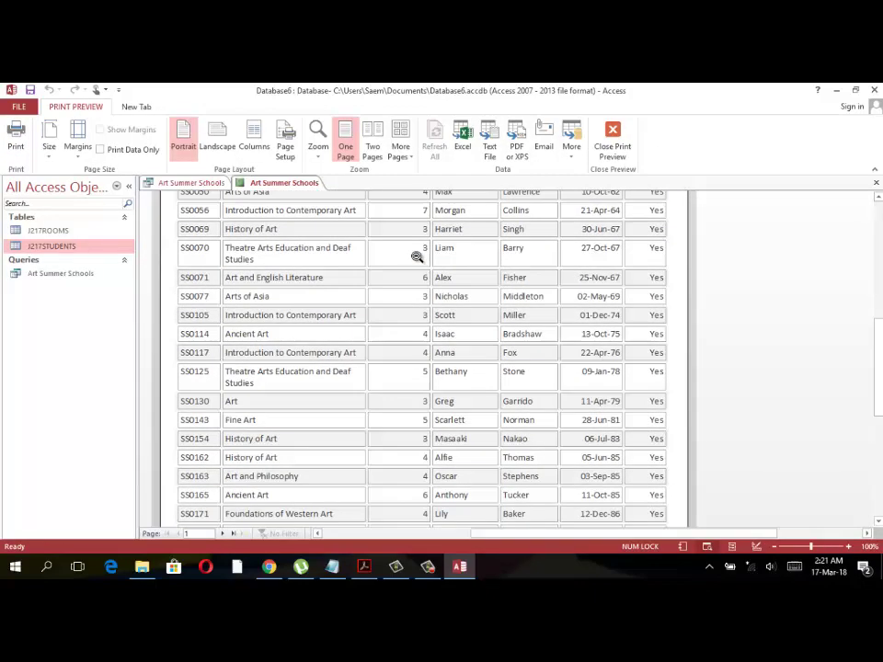
left_click(221, 533)
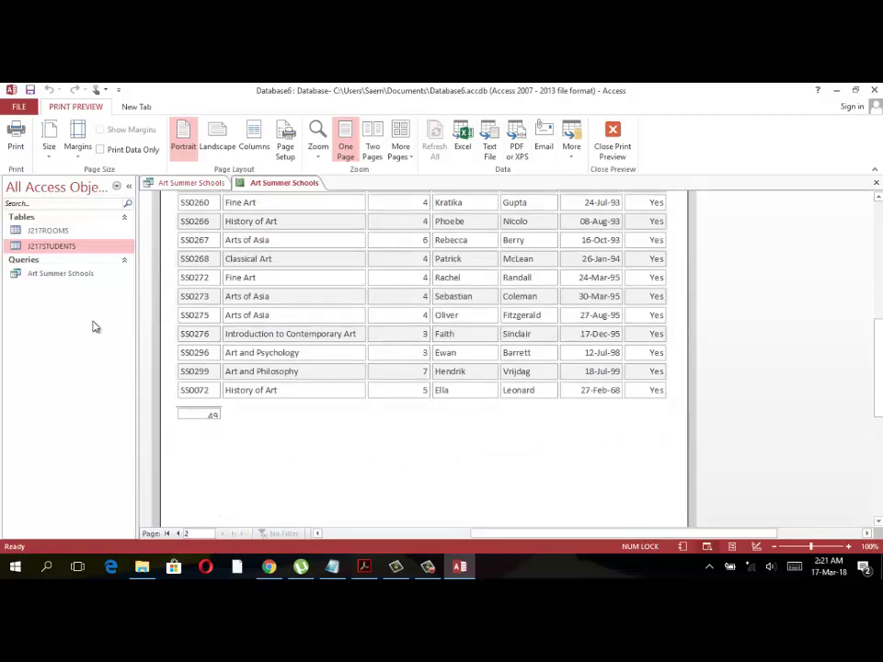
left_click(605, 145)
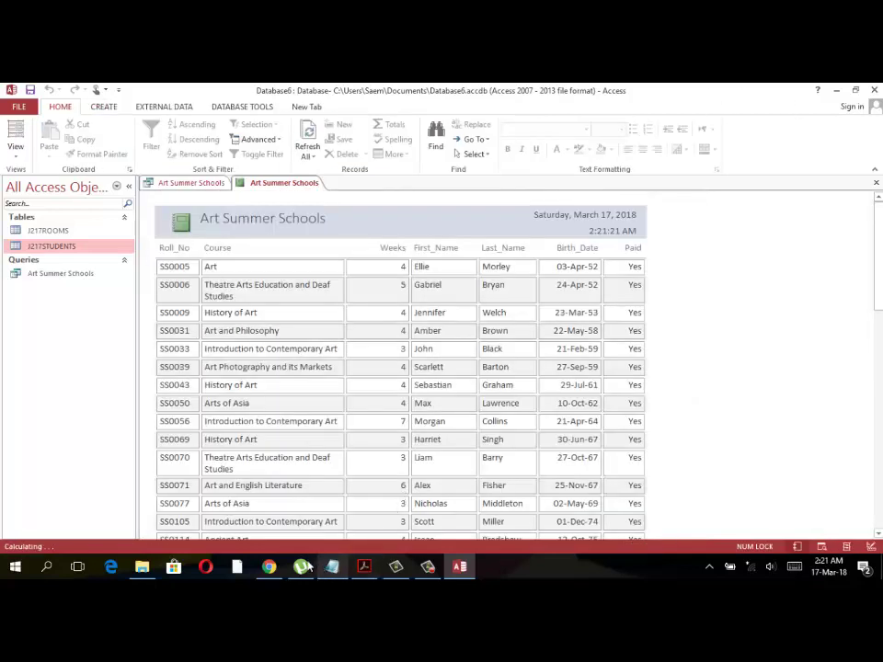
left_click(363, 567)
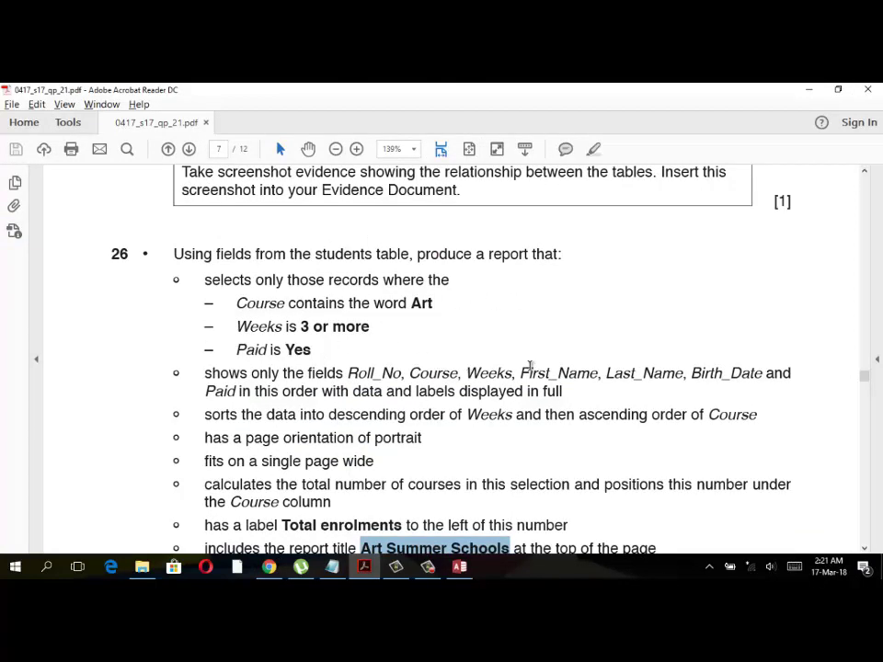
Scroll through question 26's report requirements, comparing them against the Access report.
scroll(525, 369, "down", 1)
scroll(527, 374, "down", 1)
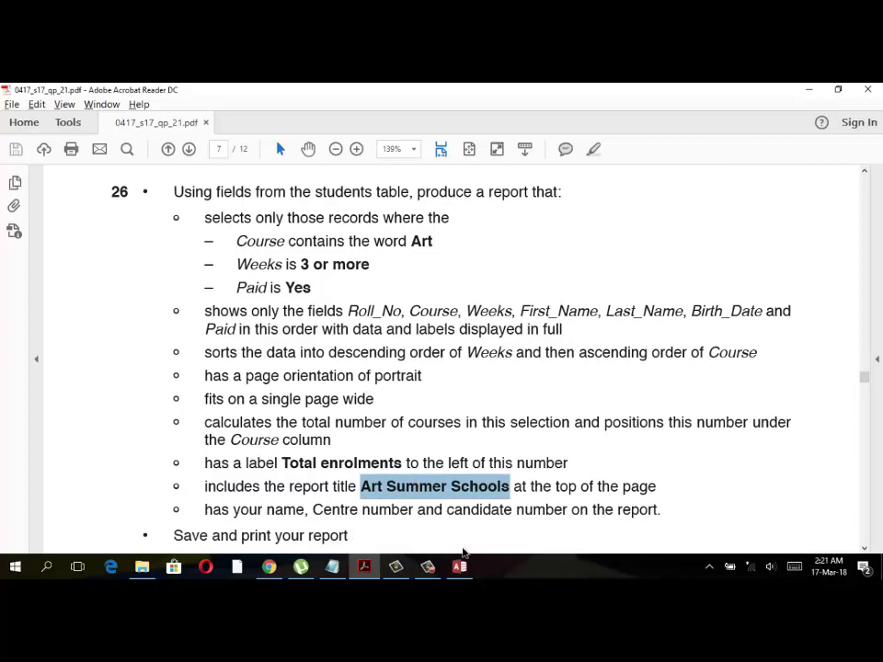
left_click(459, 566)
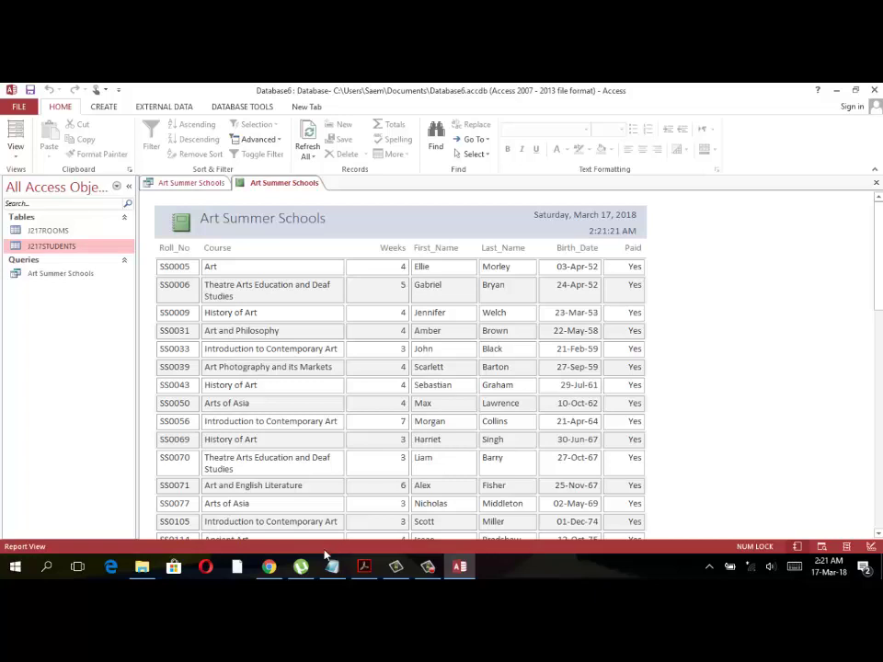
left_click(363, 566)
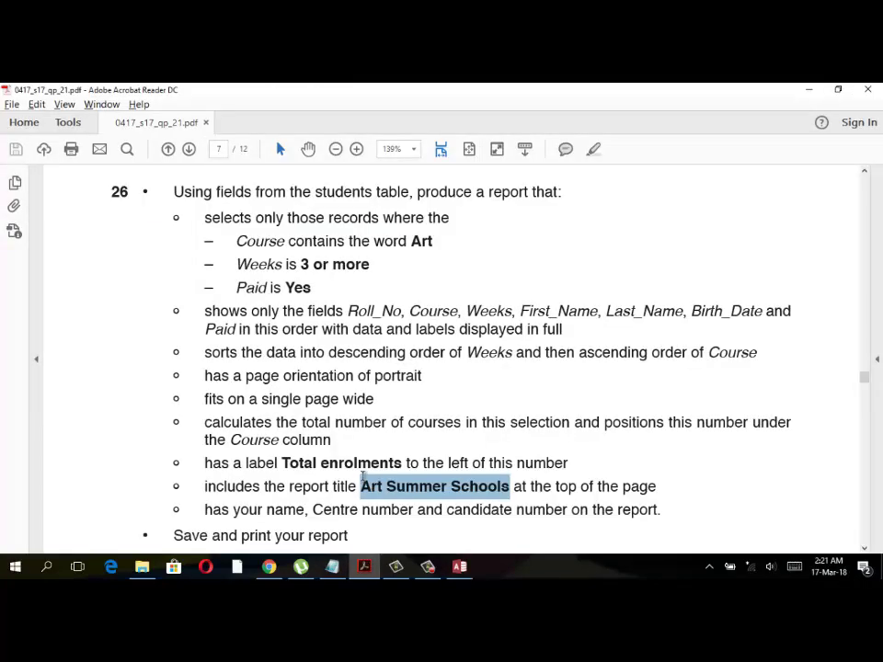
scroll(363, 476, "down", 1)
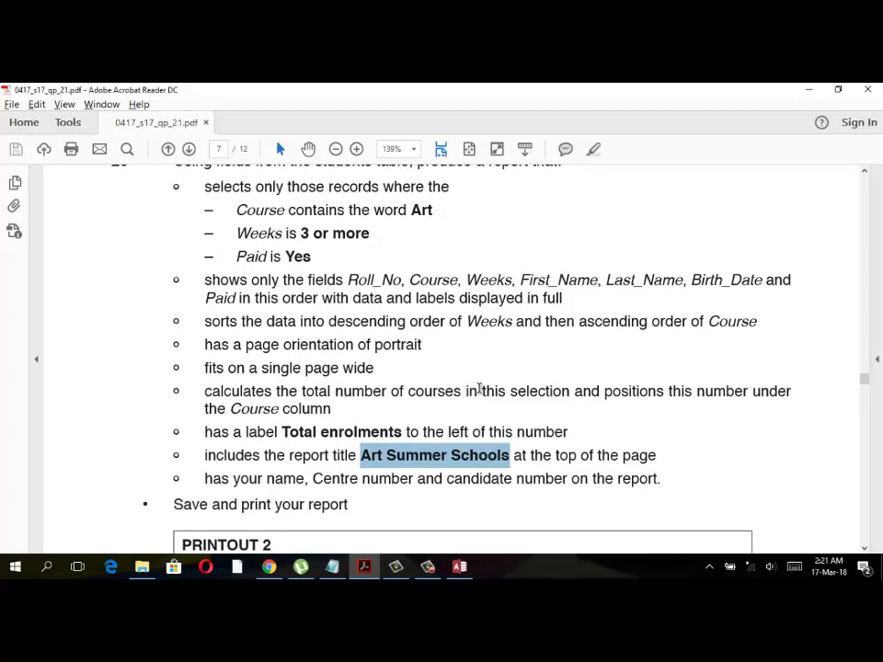
key("alt+Tab")
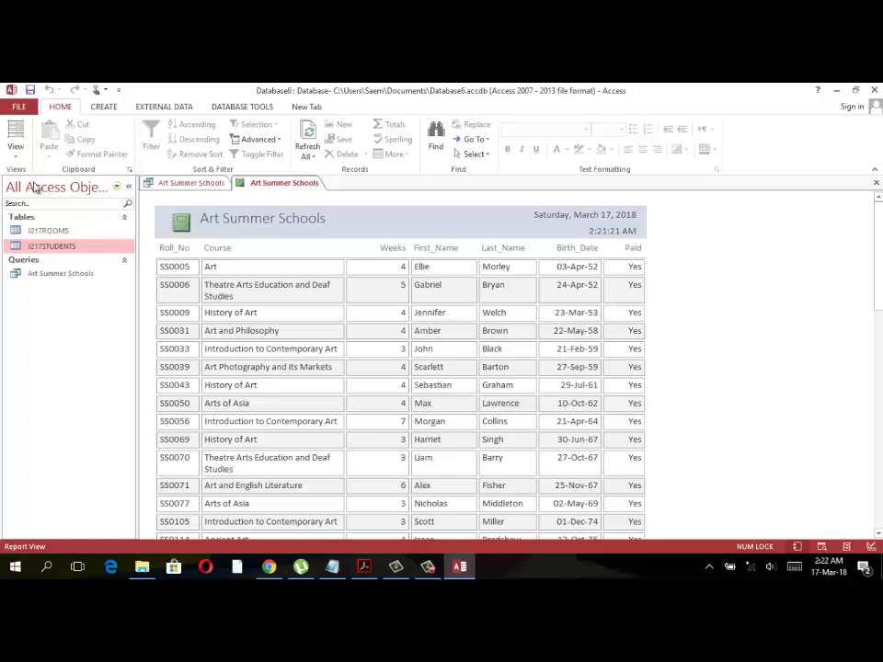
In Layout View, add a Count Records total of 49 under the Course column.
left_click(20, 145)
left_click(54, 232)
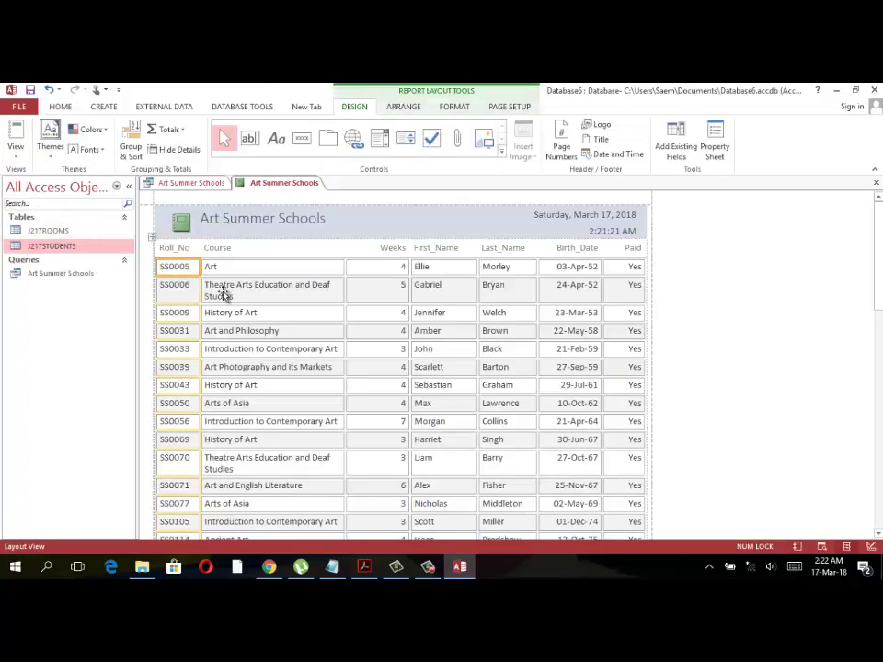
left_click(237, 266)
right_click(304, 270)
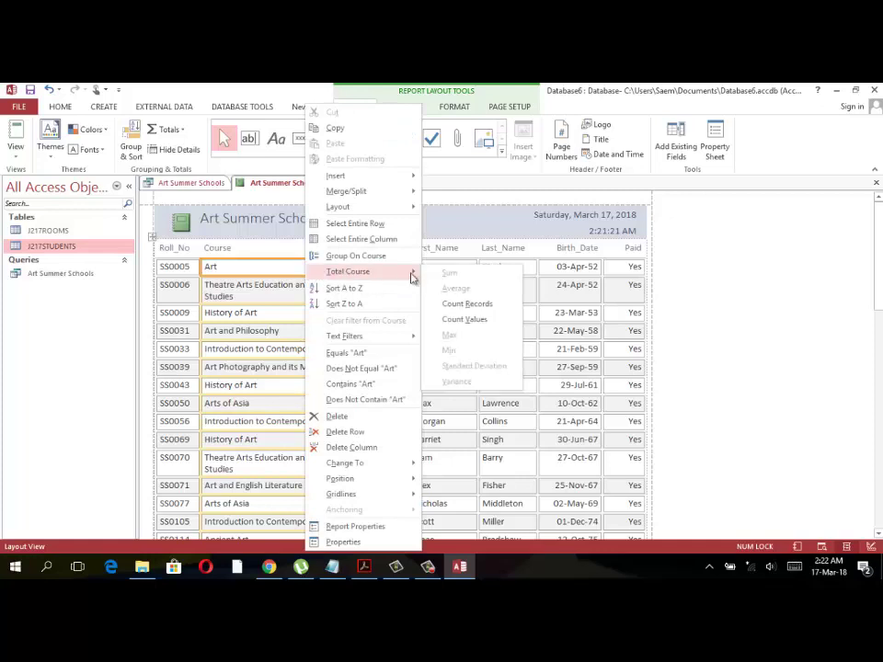
mouse_move(348, 272)
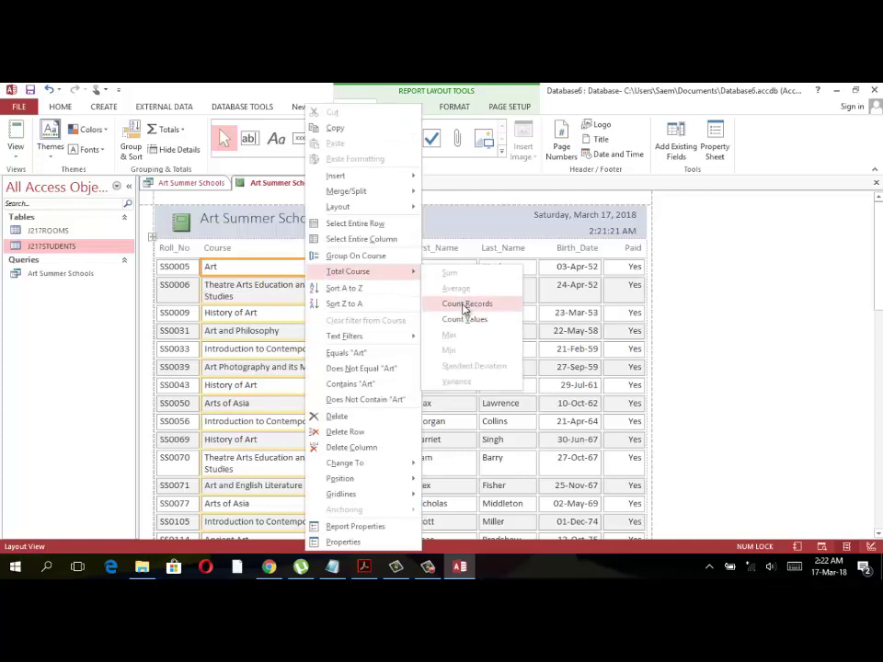
left_click(464, 305)
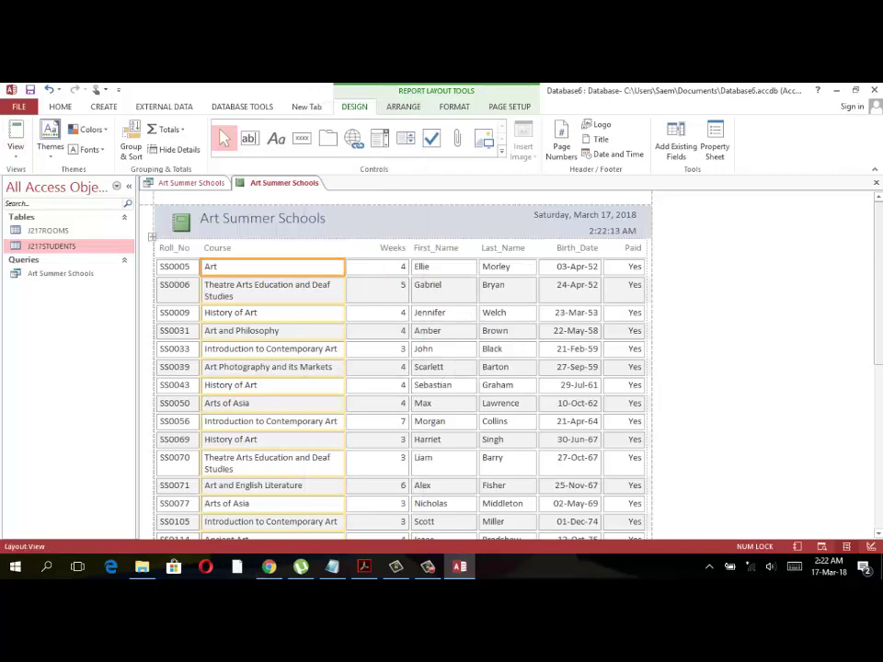
scroll(833, 520, "down", 10)
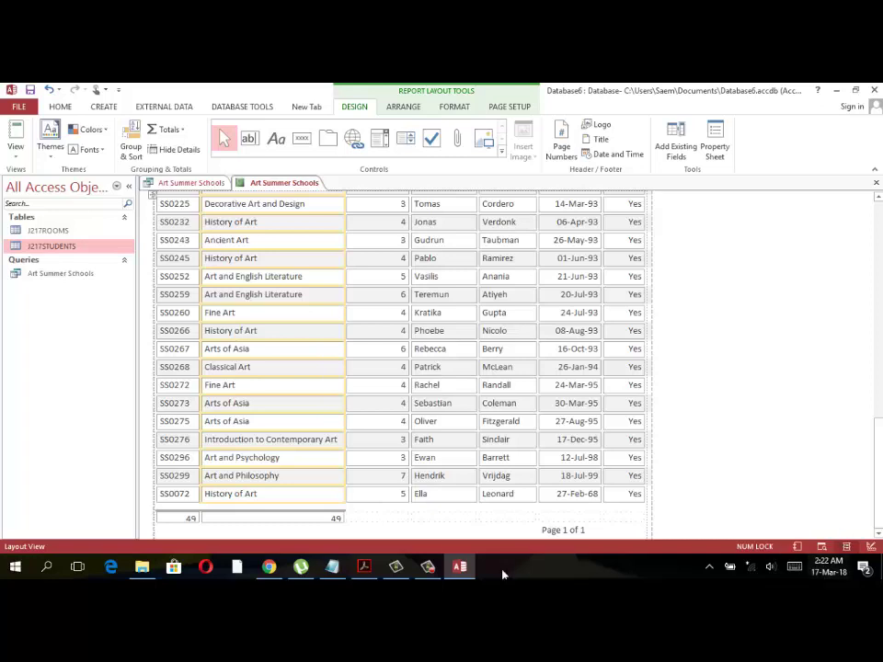
left_click(364, 566)
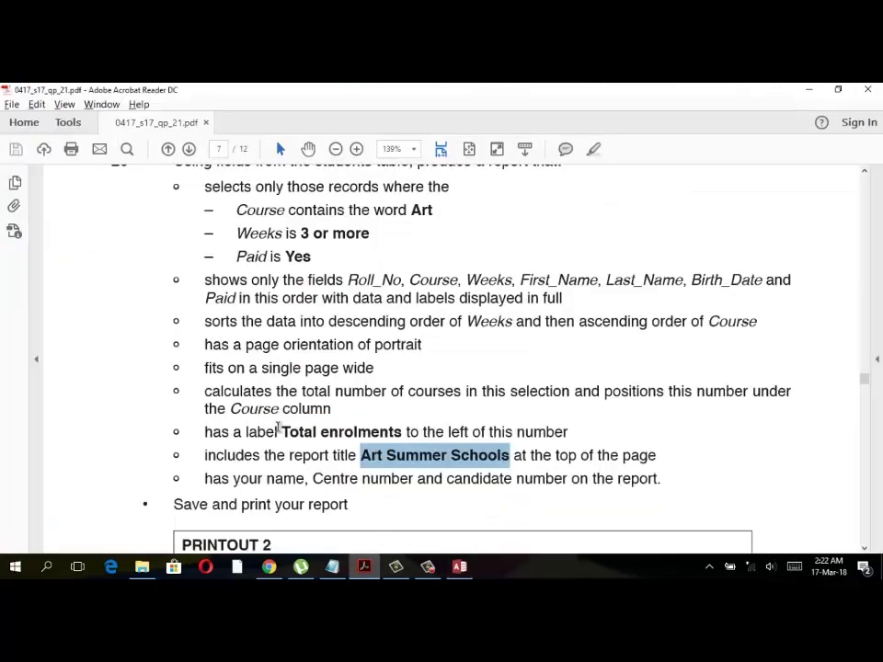
Note the 'Total enrolments' label wording in the PDF, then reopen the Art Summer Schools report in Design View.
left_click_drag(282, 432, 390, 433)
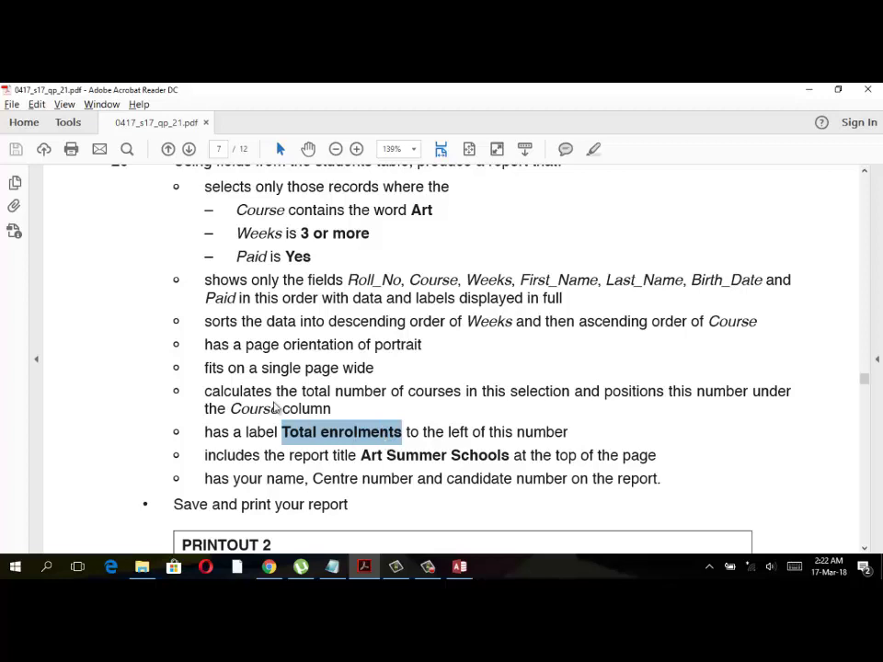
key("alt+Tab")
left_click(16, 149)
left_click(53, 262)
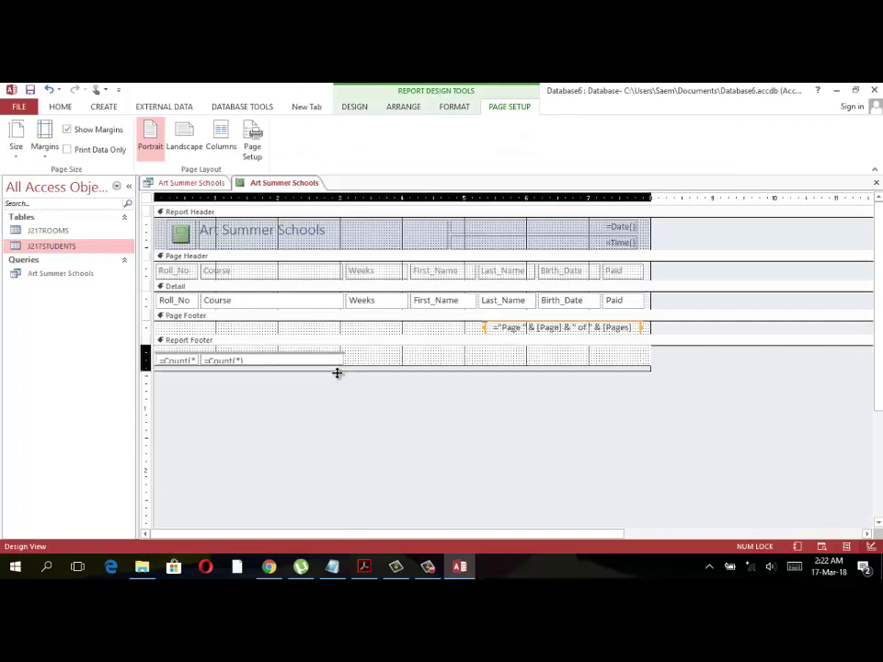
Make the Report Footer taller and delete the old total's label.
left_click_drag(337, 364, 337, 377)
left_click(274, 358)
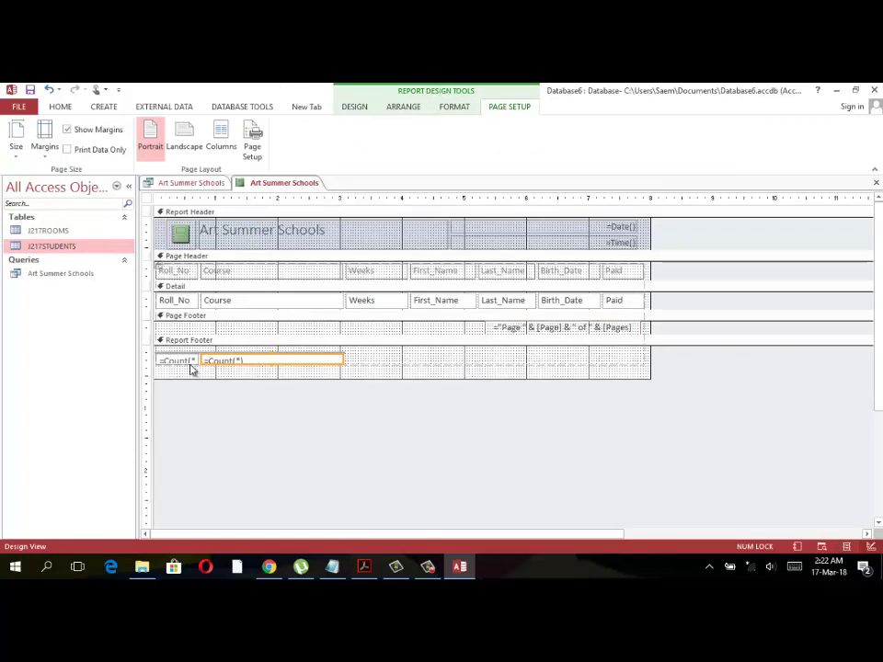
left_click(191, 364)
key("Delete")
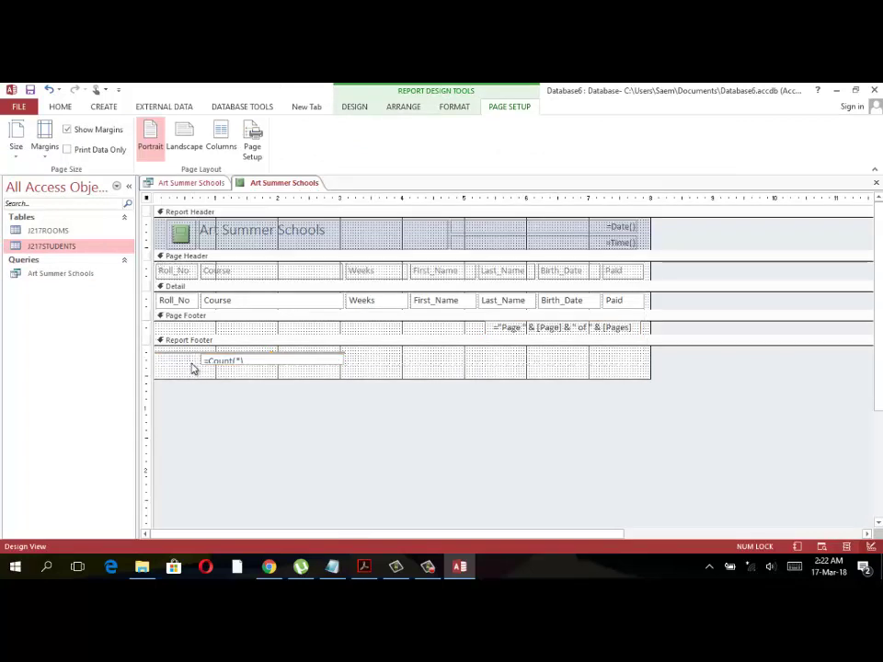
Delete the old =Count(*) text box from the Report Footer.
left_click(211, 361)
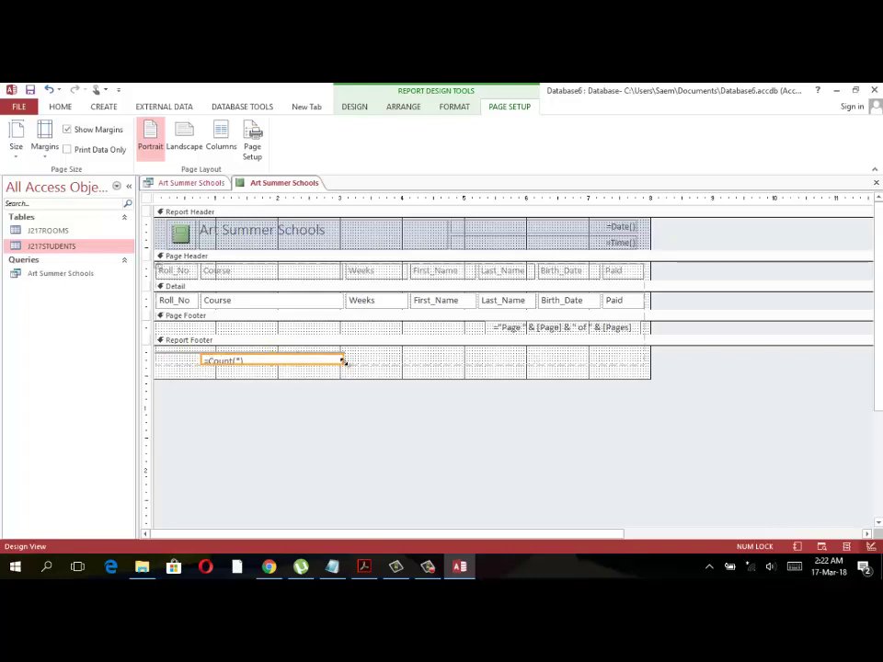
left_click(306, 372)
left_click(307, 359)
key("Delete")
left_click(354, 106)
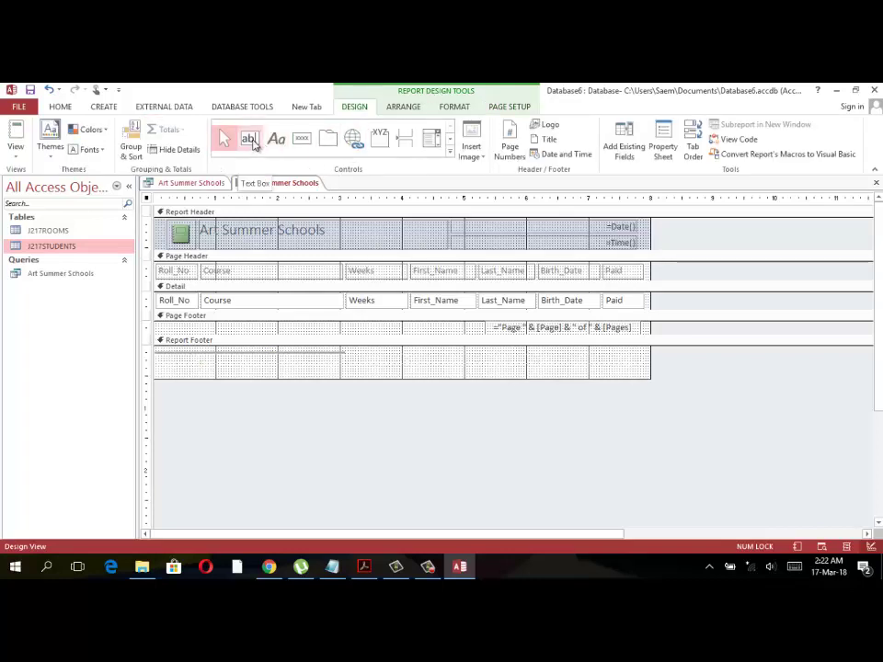
Draw a new Report Footer text box, caption its label 'Total enrolments', and fill the box with =Count(*).
left_click(251, 140)
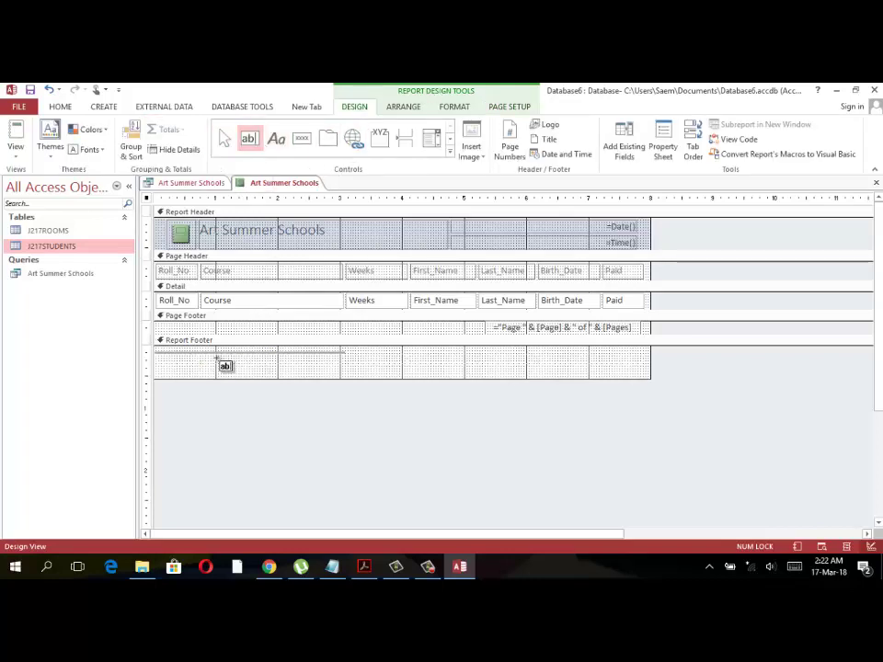
left_click_drag(213, 354, 312, 364)
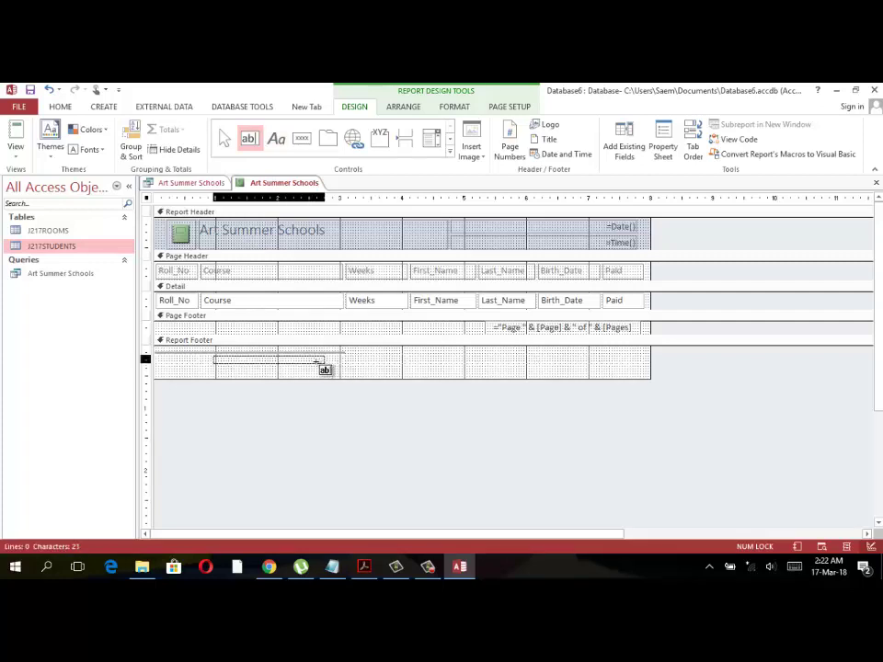
left_click_drag(280, 370, 304, 370)
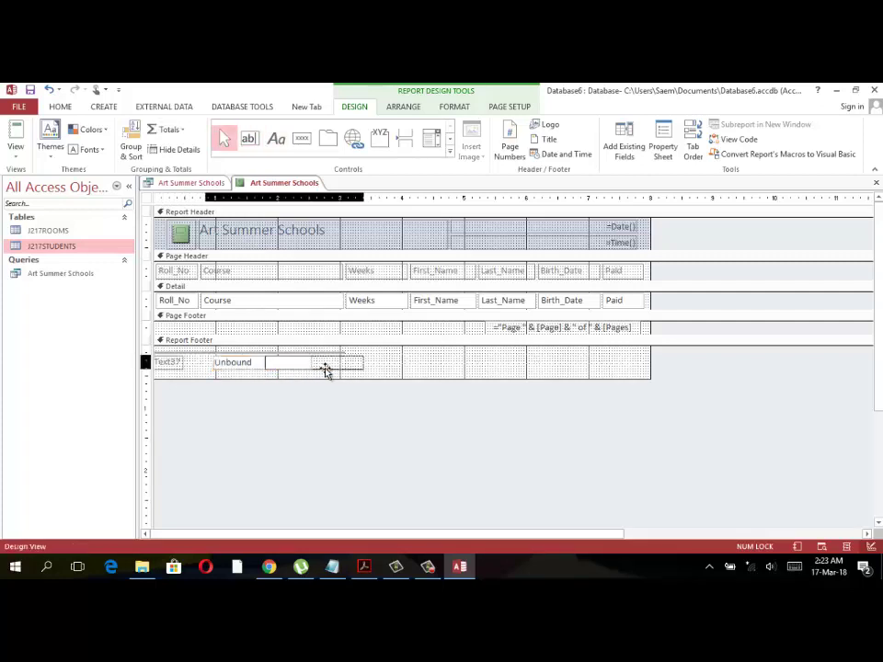
left_click(200, 357)
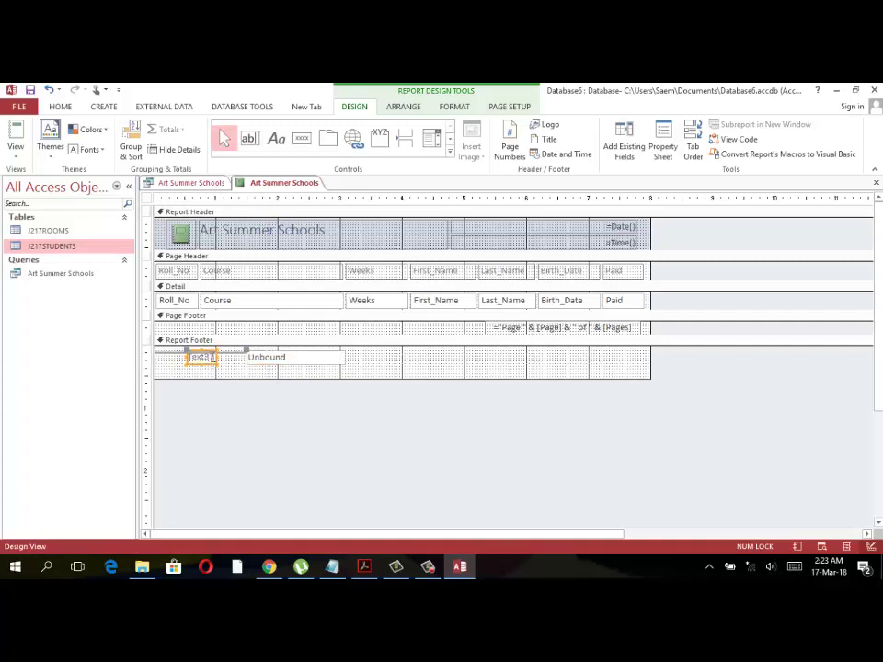
left_click(201, 356)
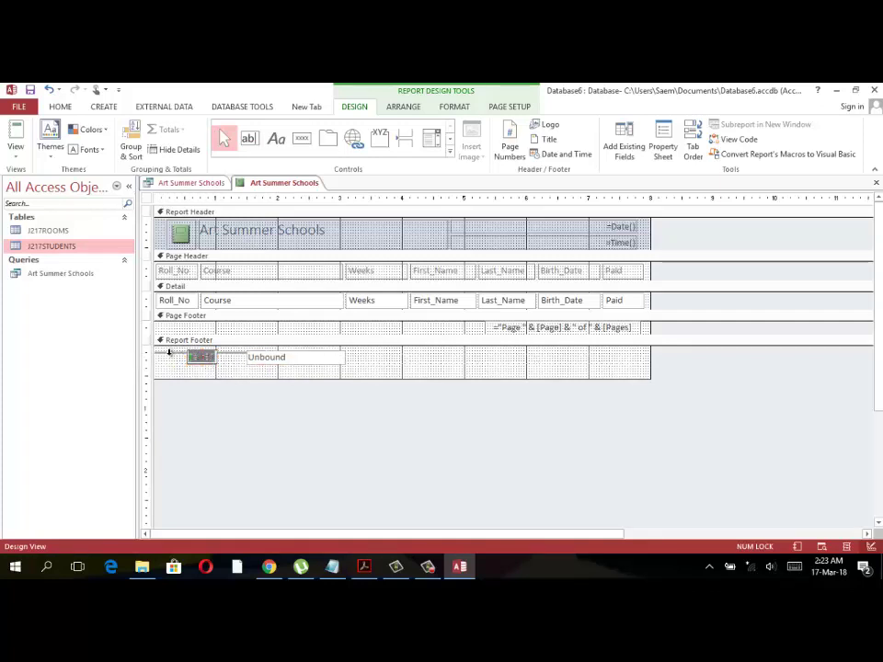
type("Total enrolments")
left_click(226, 373)
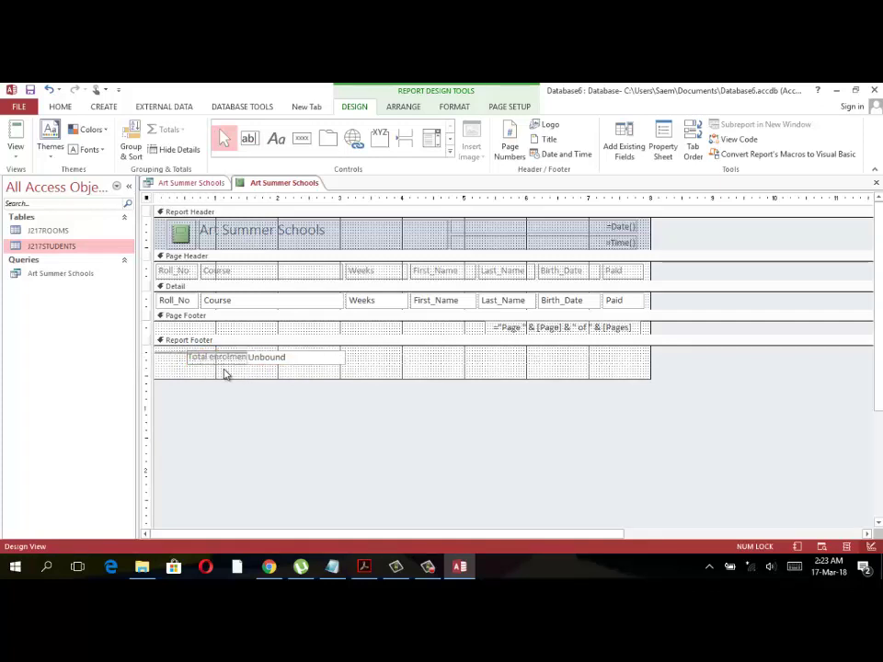
left_click(258, 360)
type("=count(*)")
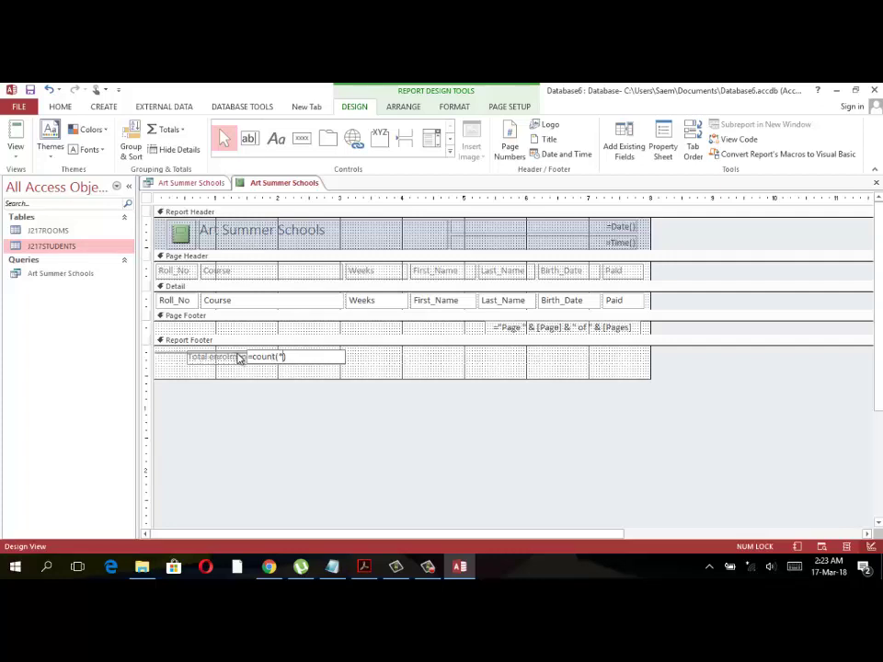
left_click(15, 147)
Check the footer total in Print Preview, then go back to Design View.
left_click(49, 204)
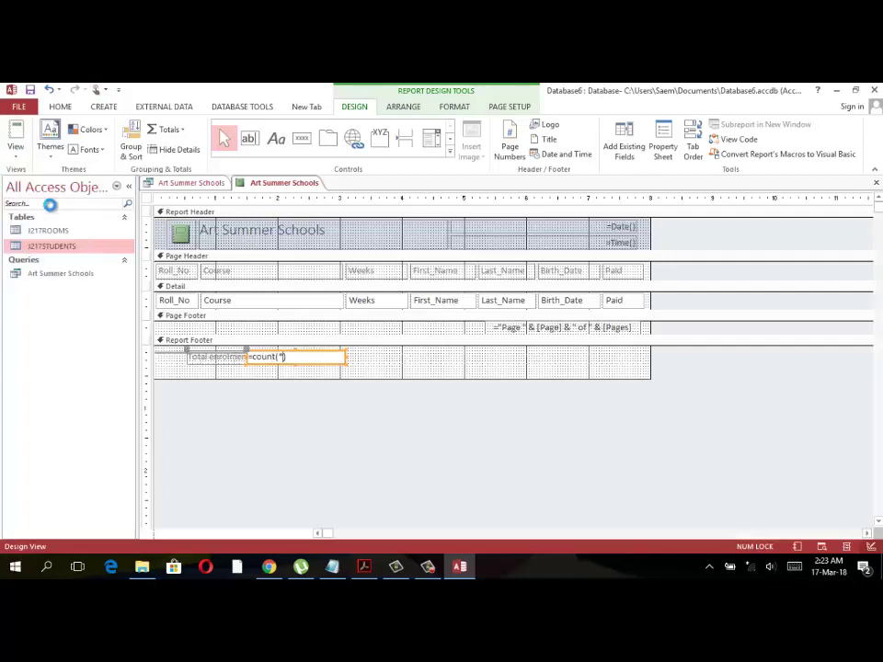
scroll(266, 476, "down", 3)
scroll(265, 476, "down", 3)
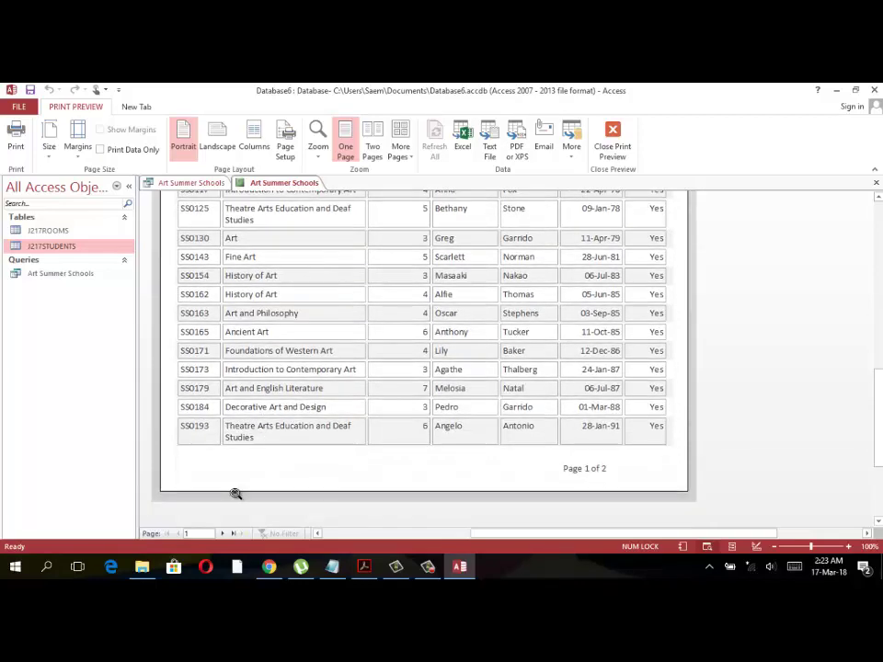
scroll(465, 447, "down", 5)
scroll(463, 447, "up", 2)
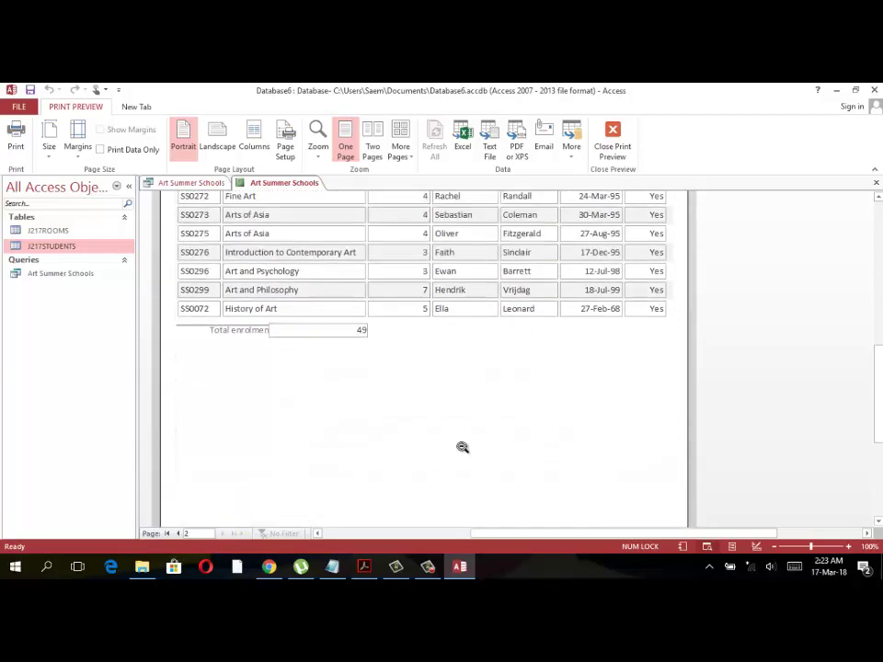
left_click(613, 142)
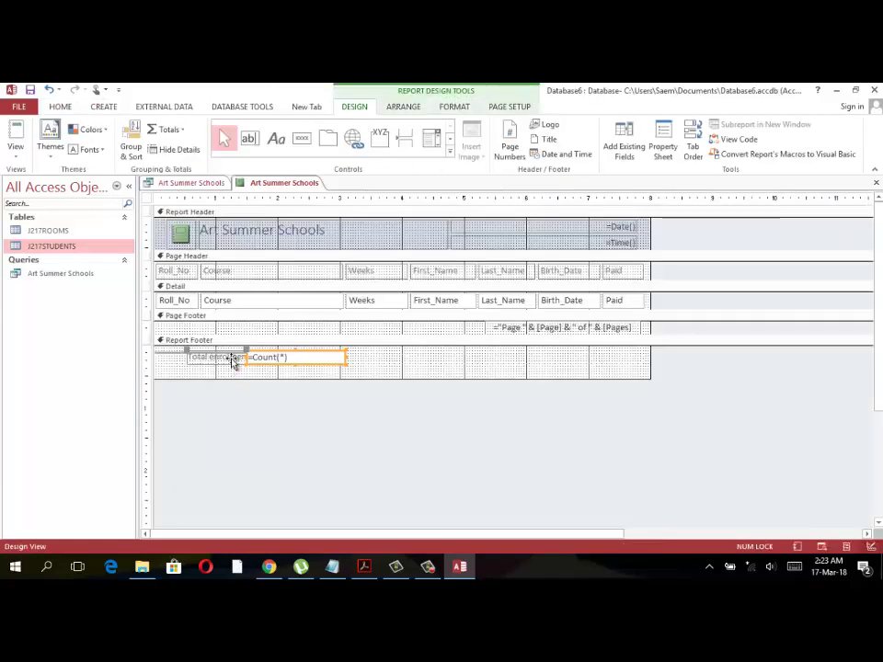
Move the =Count(*) box right of the label and re-preview the untruncated total of 49.
left_click(230, 358)
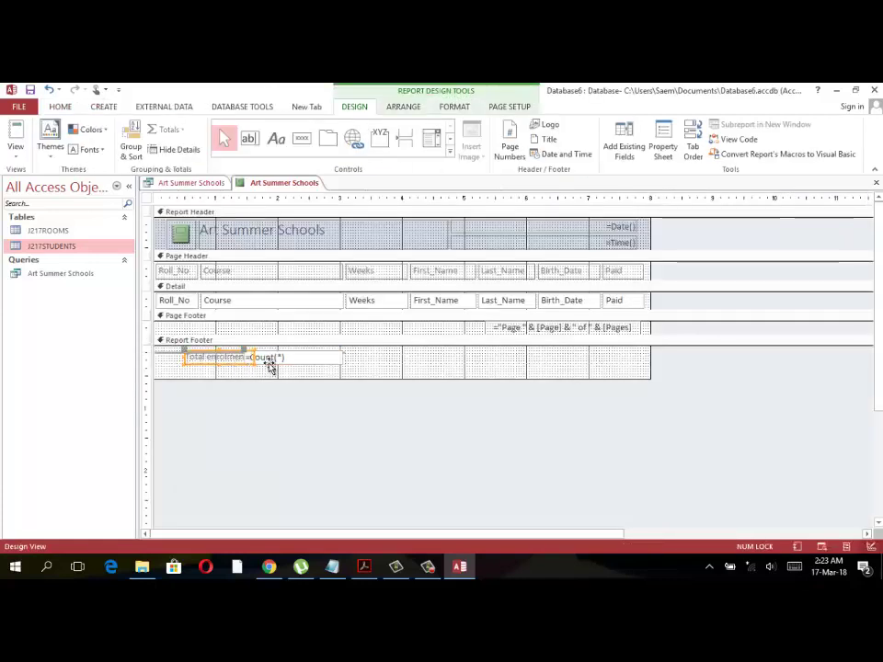
left_click(269, 366)
left_click_drag(248, 358, 271, 358)
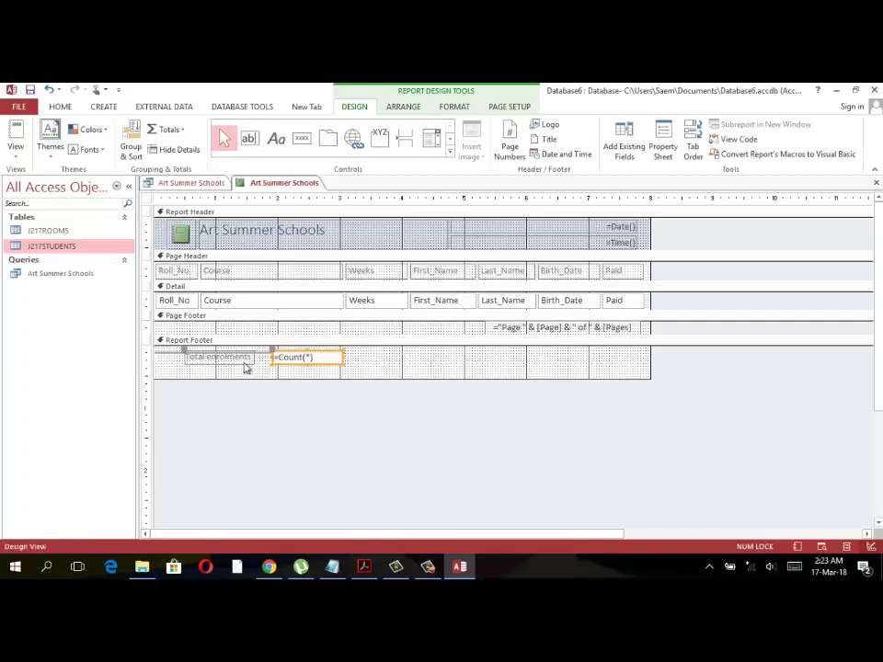
left_click(248, 360)
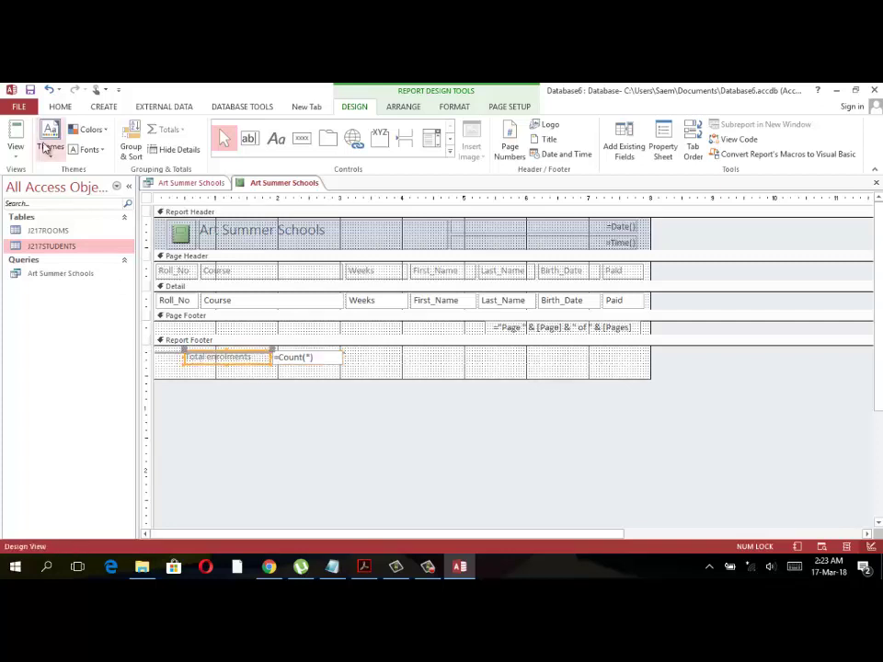
left_click(18, 154)
left_click(48, 203)
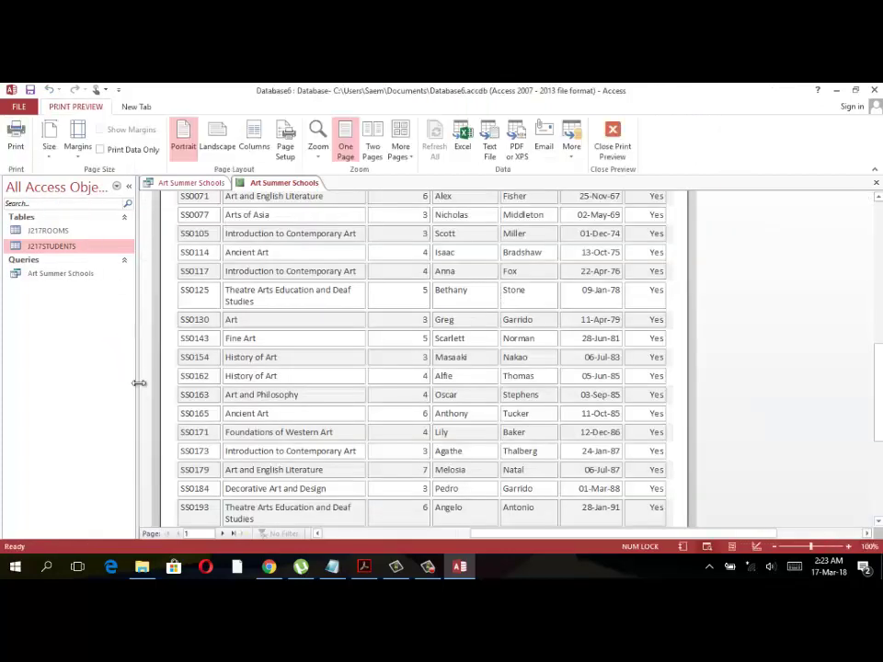
scroll(138, 377, "down", 5)
scroll(220, 442, "down", 5)
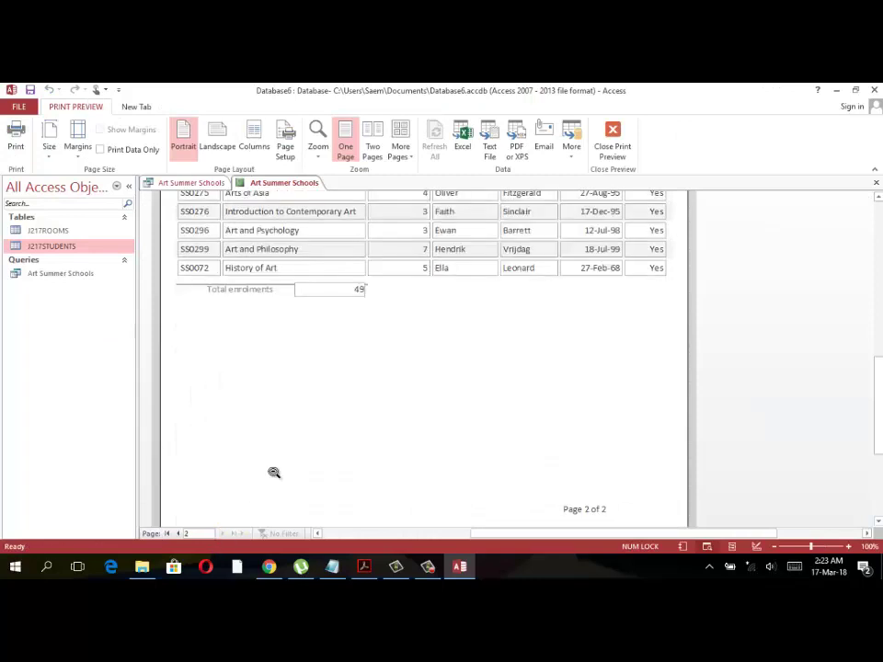
scroll(365, 350, "up", 2)
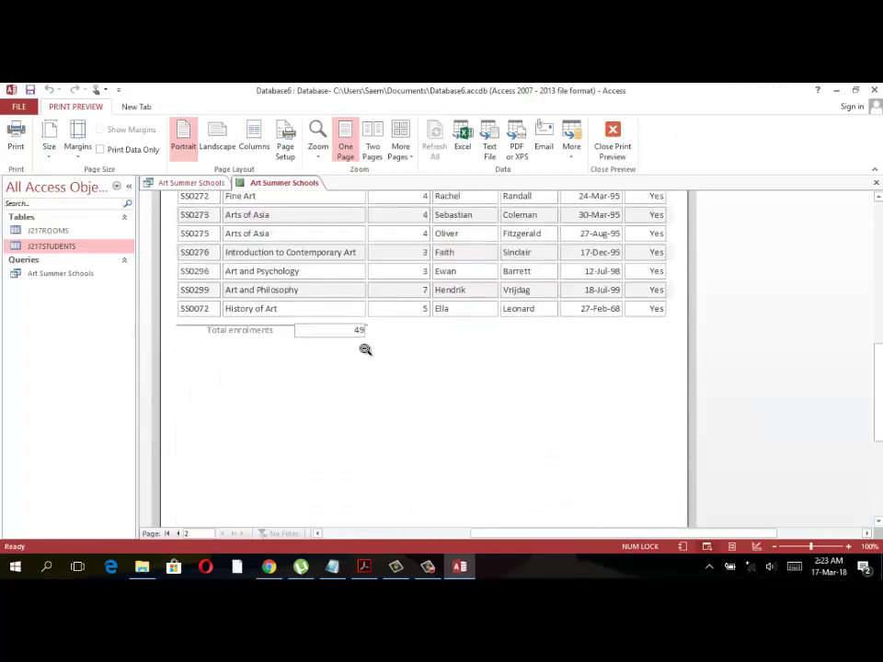
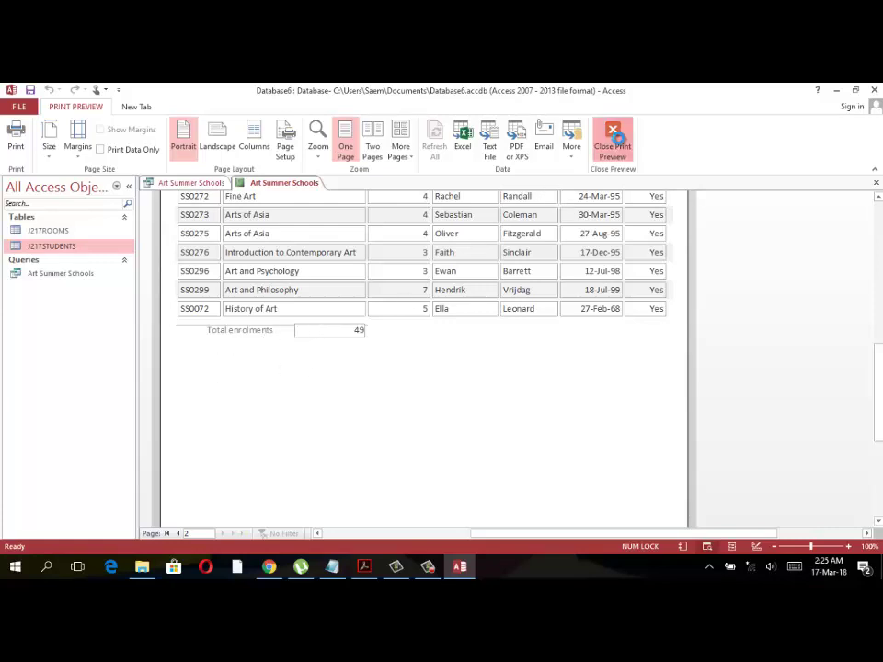
Shift the Total enrolments label slightly to the right in the report design.
left_click(612, 138)
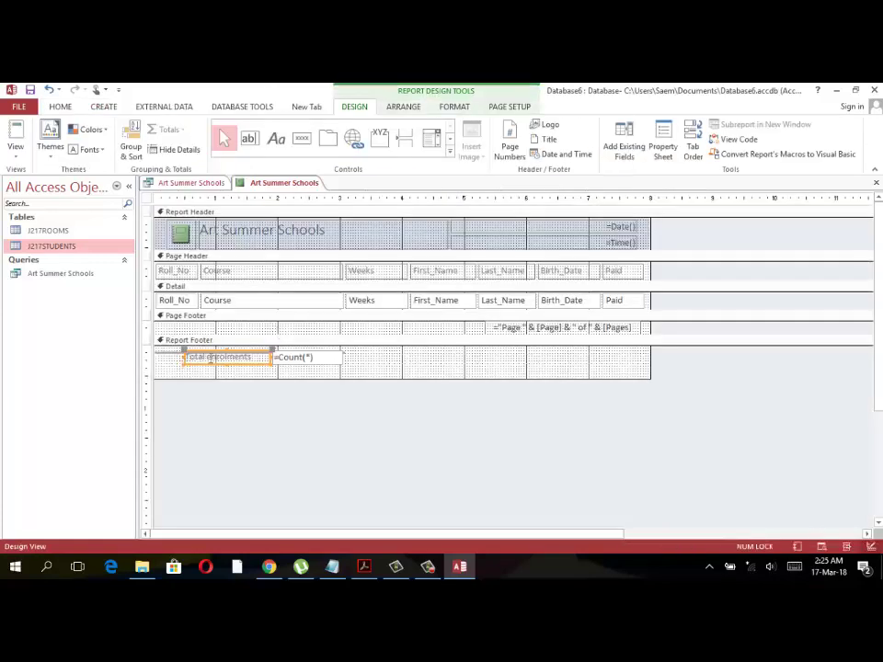
left_click(204, 360)
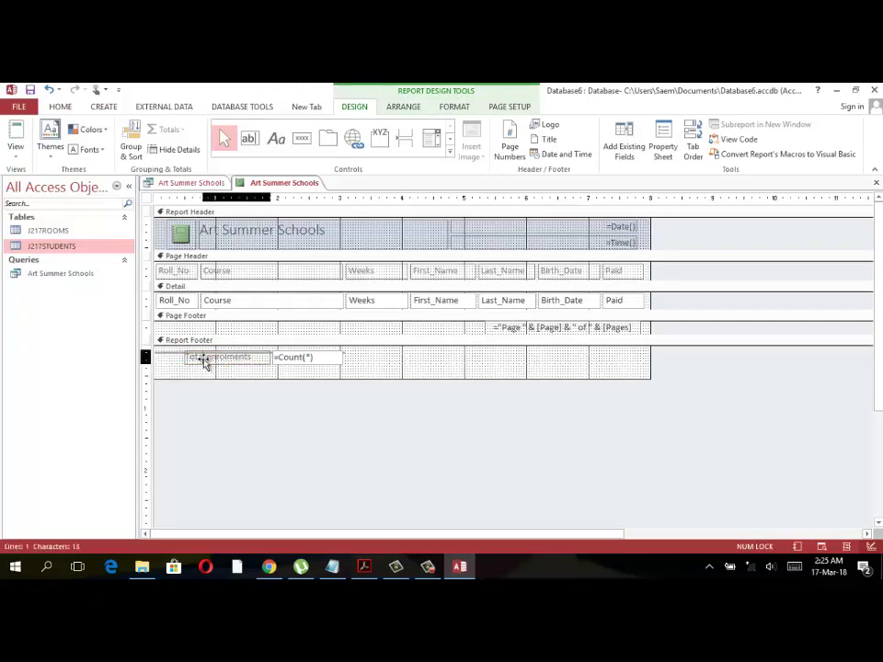
left_click_drag(204, 360, 223, 361)
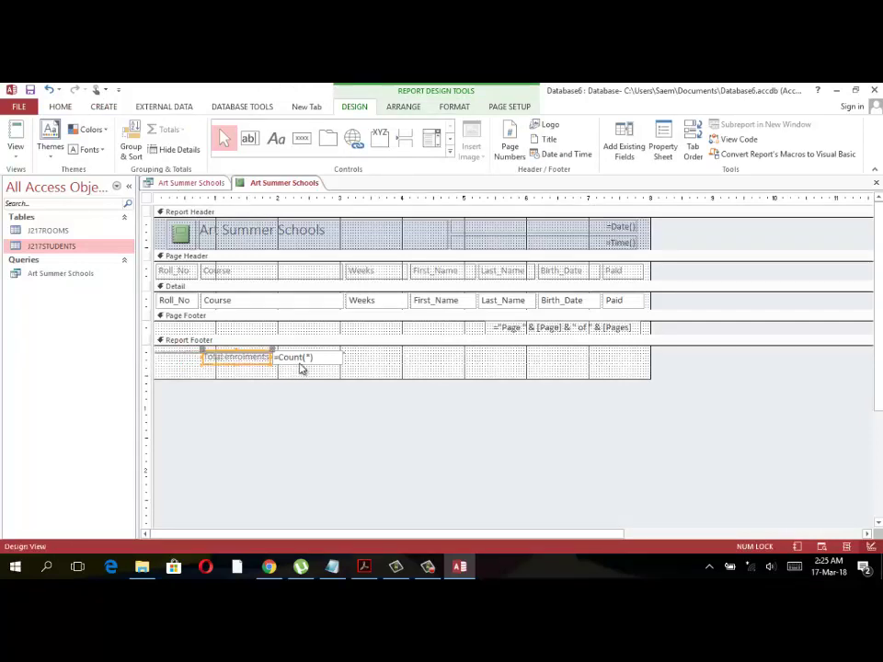
Check the report in Print Preview, including its second page.
left_click(16, 149)
left_click(48, 206)
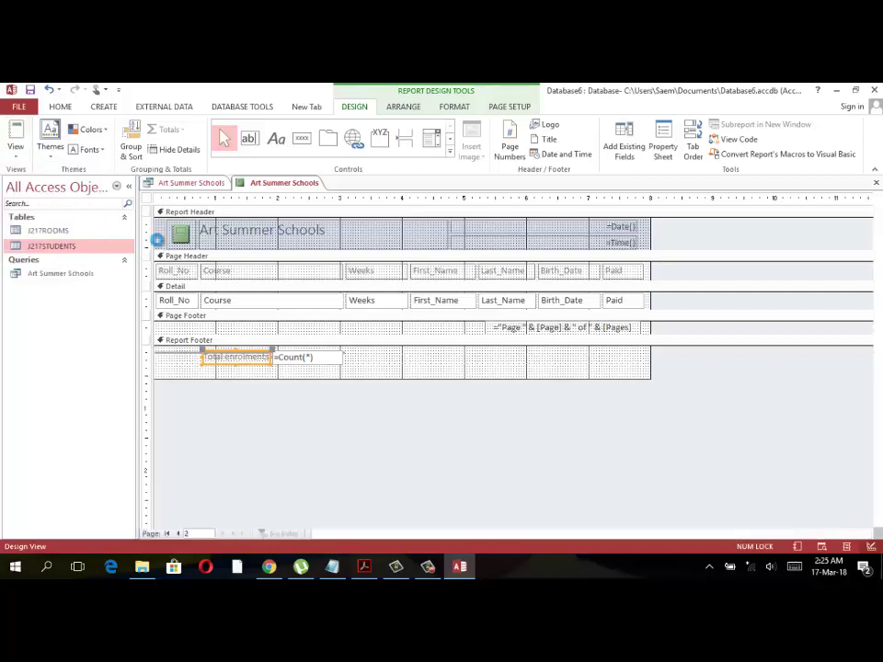
scroll(283, 504, "down", 3)
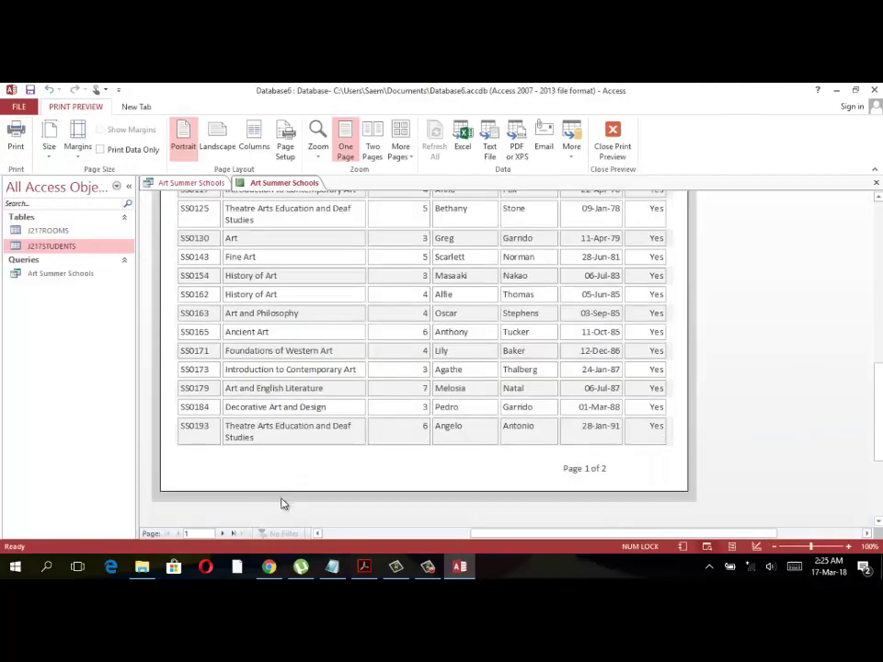
left_click(227, 534)
scroll(432, 470, "up", 2)
scroll(419, 488, "up", 1)
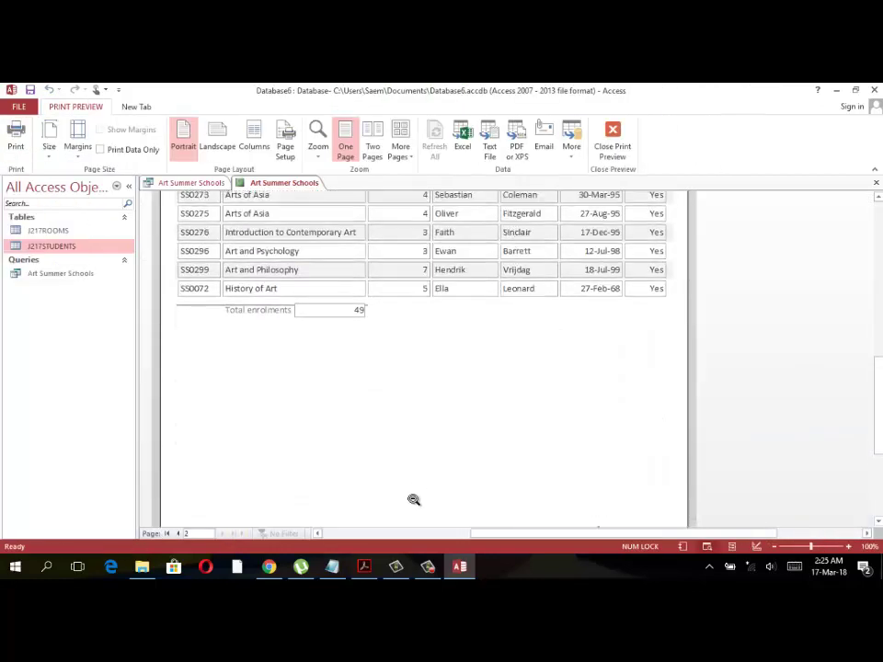
scroll(414, 500, "up", 1)
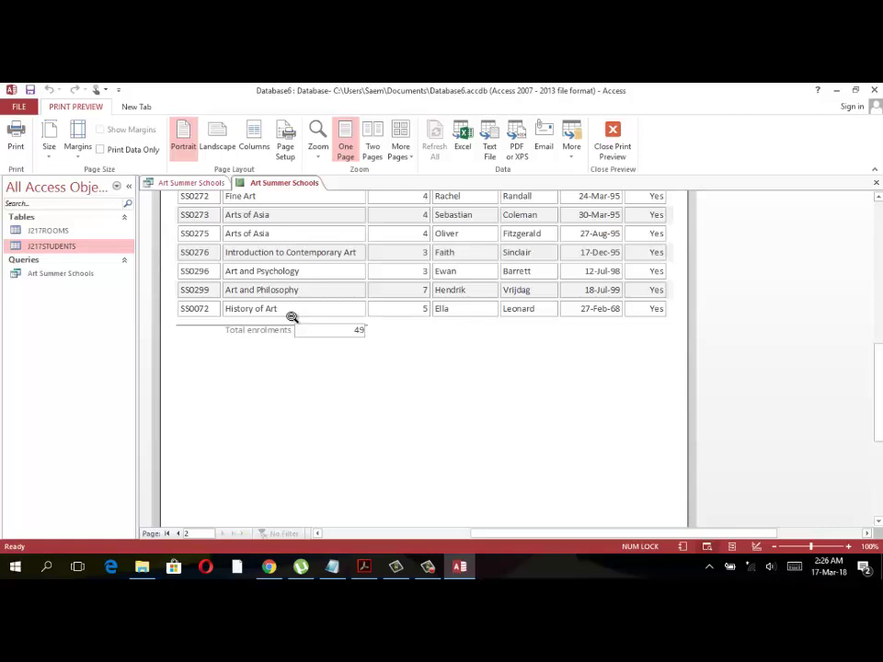
Save the report as Art Summer Schools.
left_click(612, 131)
key("F12")
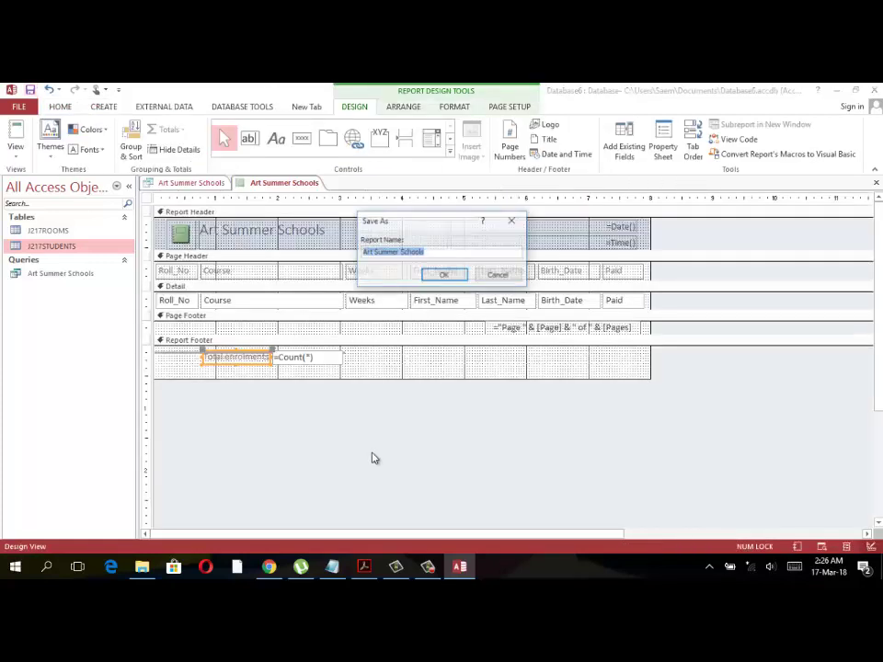
left_click(443, 274)
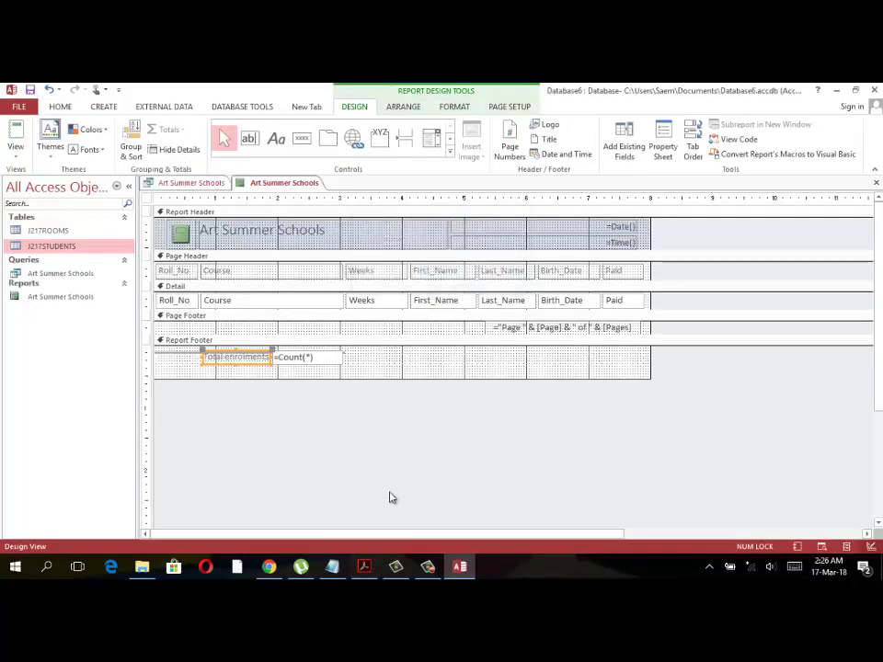
Scroll through the exam paper PDF, then return to the report design.
left_click(364, 566)
scroll(376, 521, "down", 2)
scroll(350, 472, "down", 2)
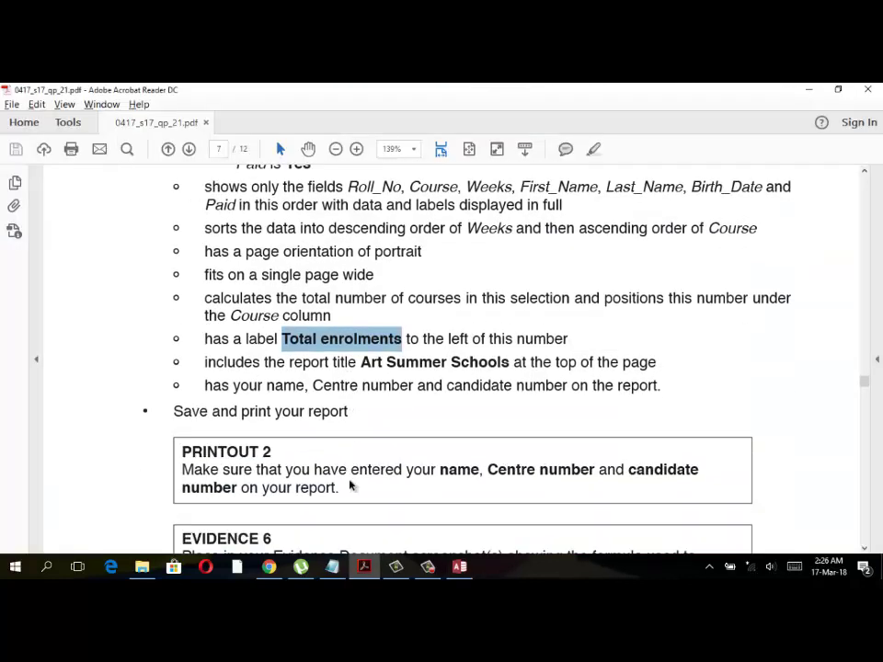
scroll(350, 485, "down", 2)
scroll(345, 488, "down", 1)
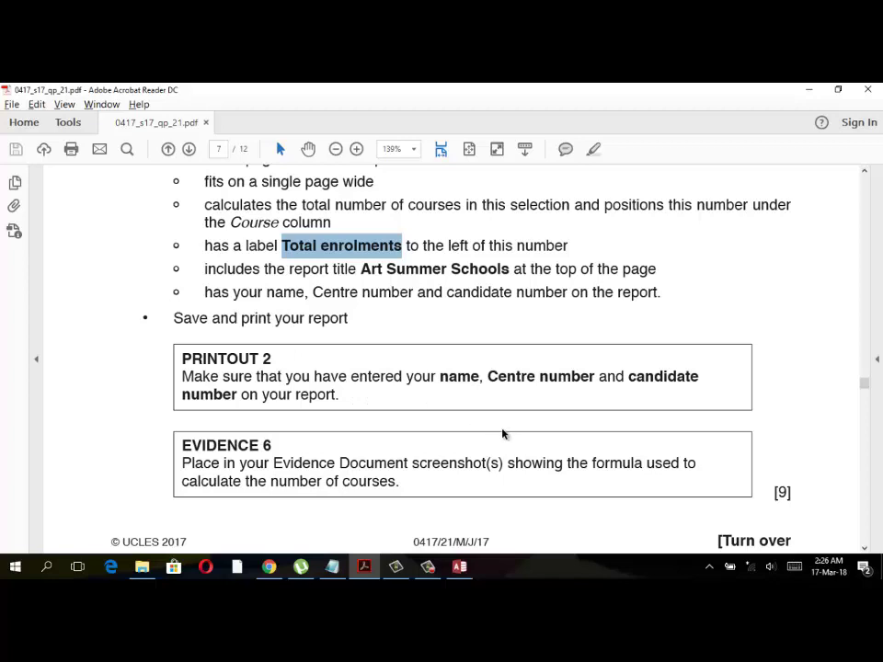
left_click(459, 565)
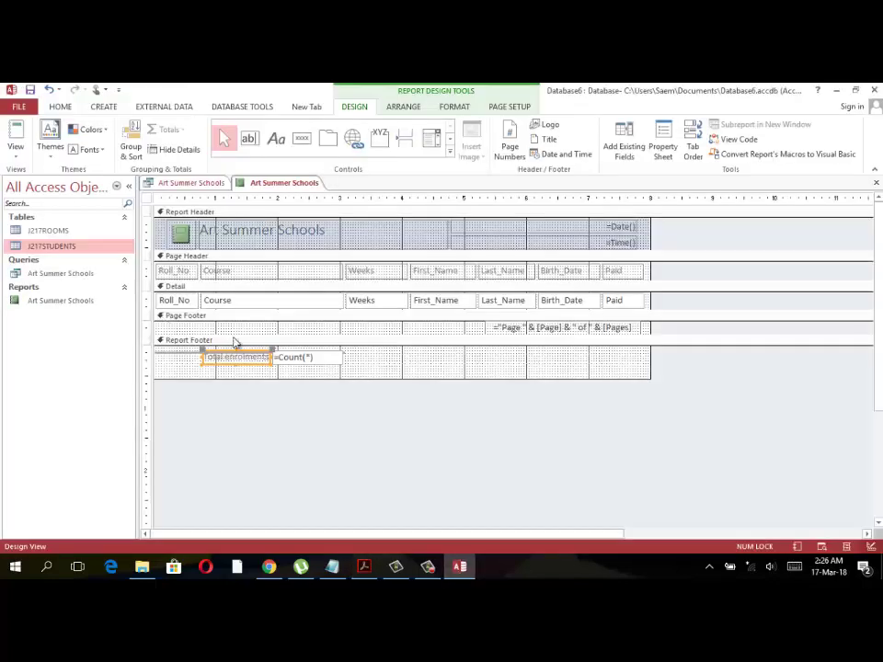
Draw a label at the page footer's left reading 'name center no candidate'.
left_click(350, 331)
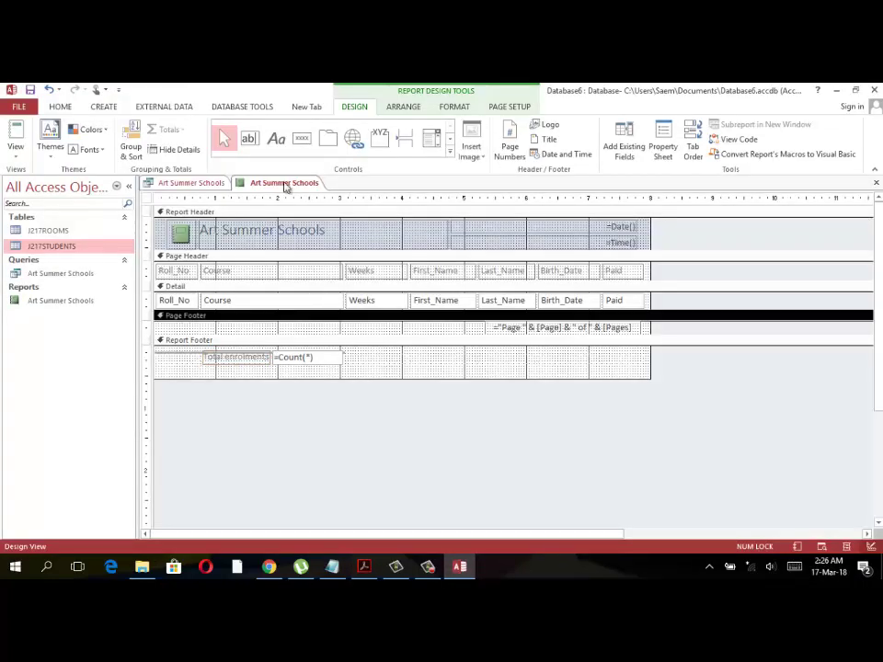
left_click(276, 138)
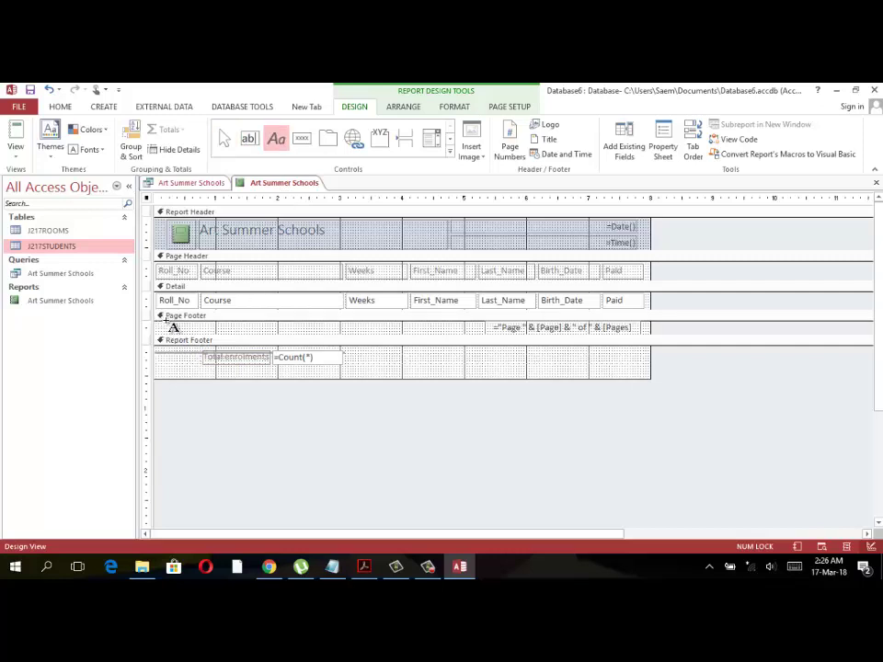
left_click_drag(162, 323, 284, 335)
type("name center no candidate")
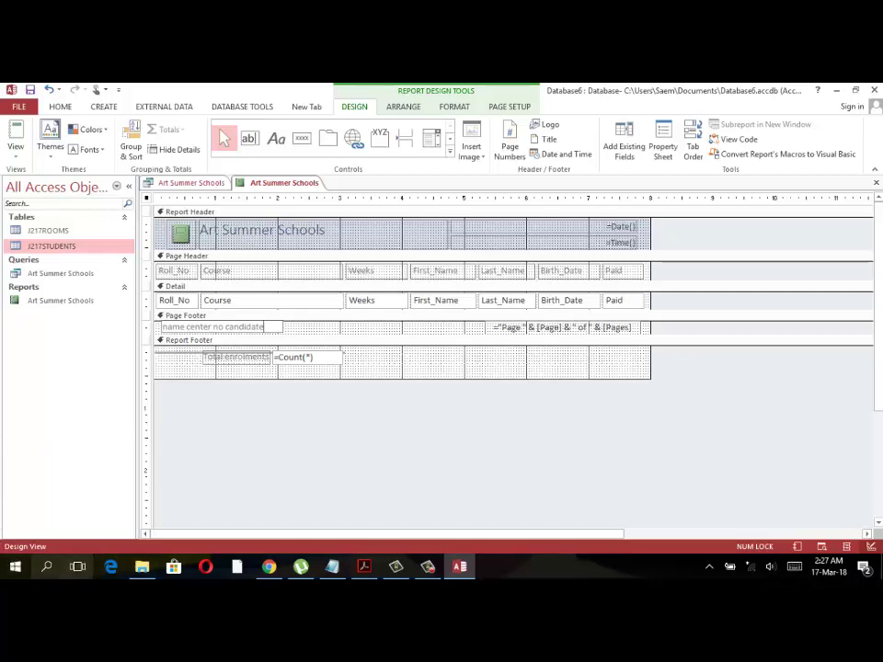
Scroll the exam paper to question 27 on page 8, then close the report design.
left_click(364, 566)
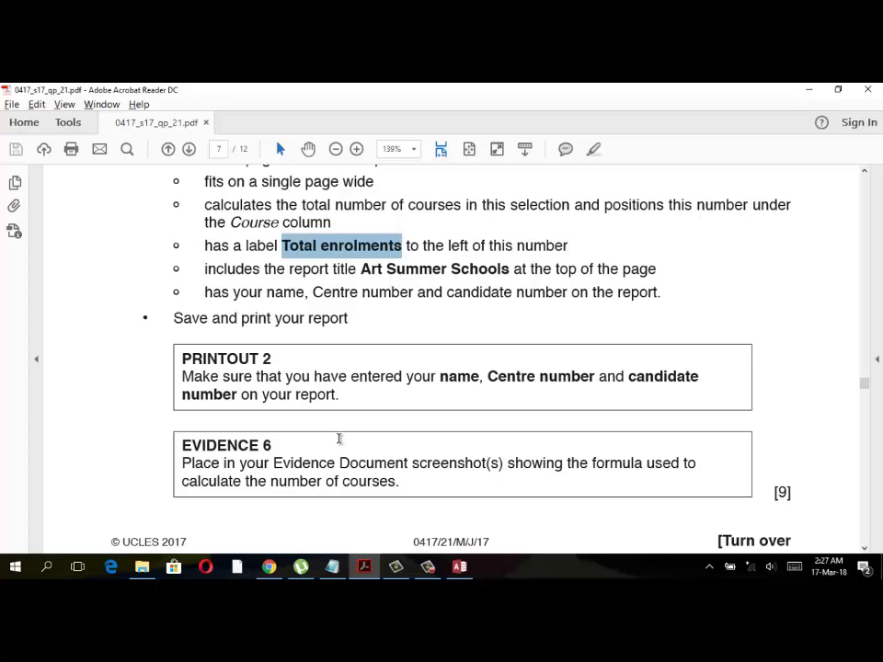
scroll(315, 426, "down", 1)
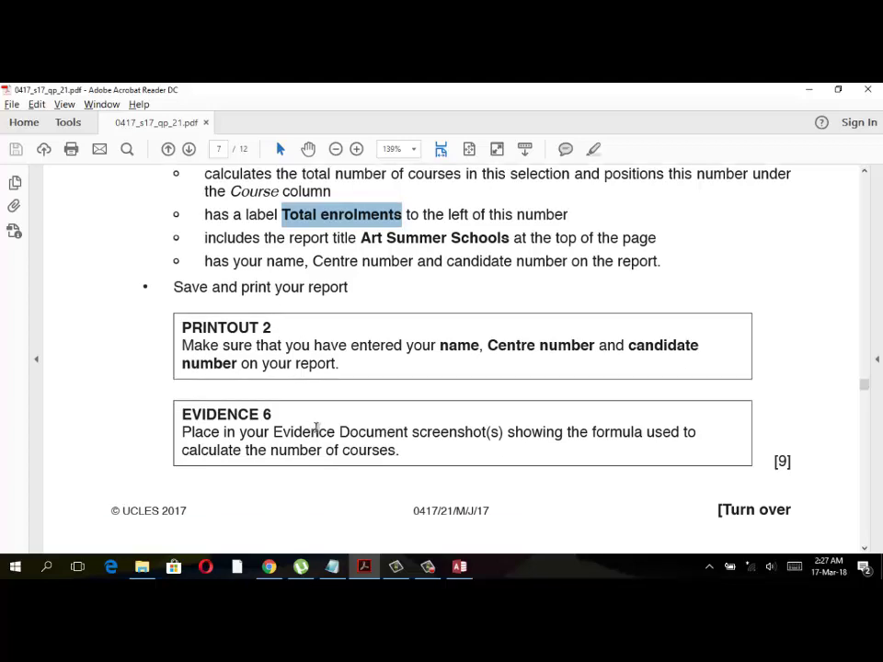
scroll(315, 426, "down", 5)
scroll(315, 426, "down", 4)
scroll(317, 442, "down", 1)
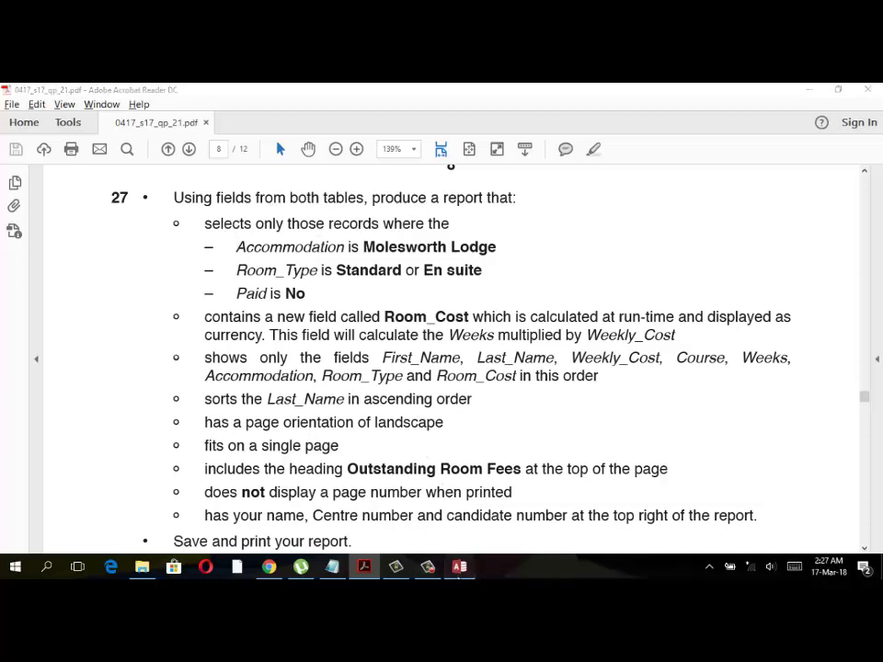
left_click(458, 567)
left_click(875, 182)
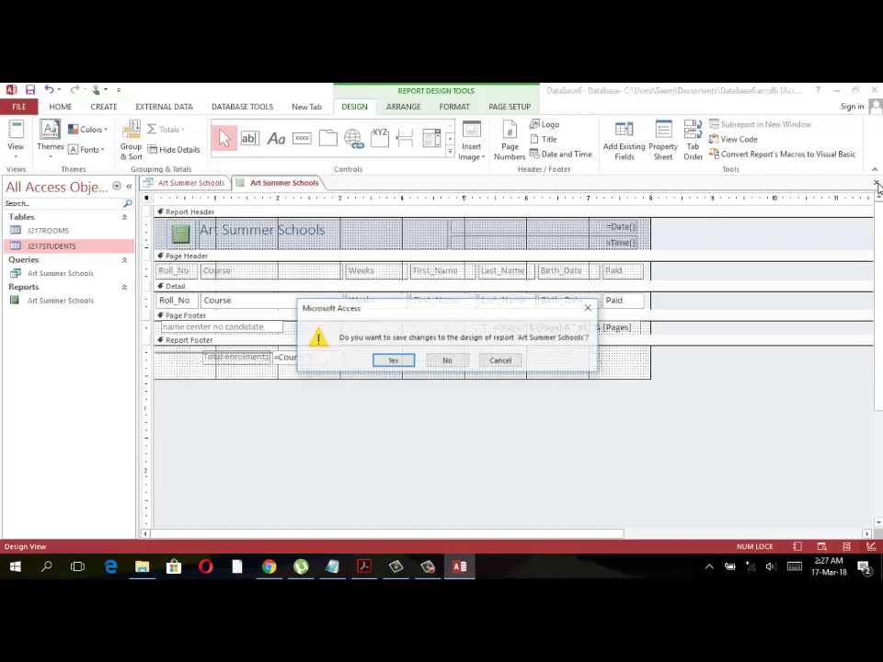
Save the report design changes and close the Art Summer Schools datasheet.
left_click(392, 360)
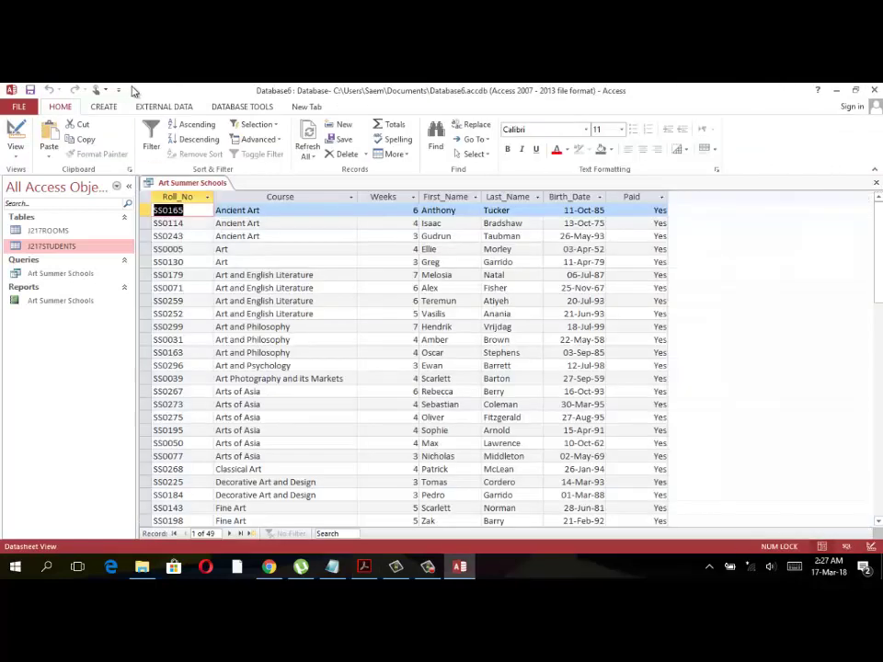
left_click(875, 183)
left_click(152, 107)
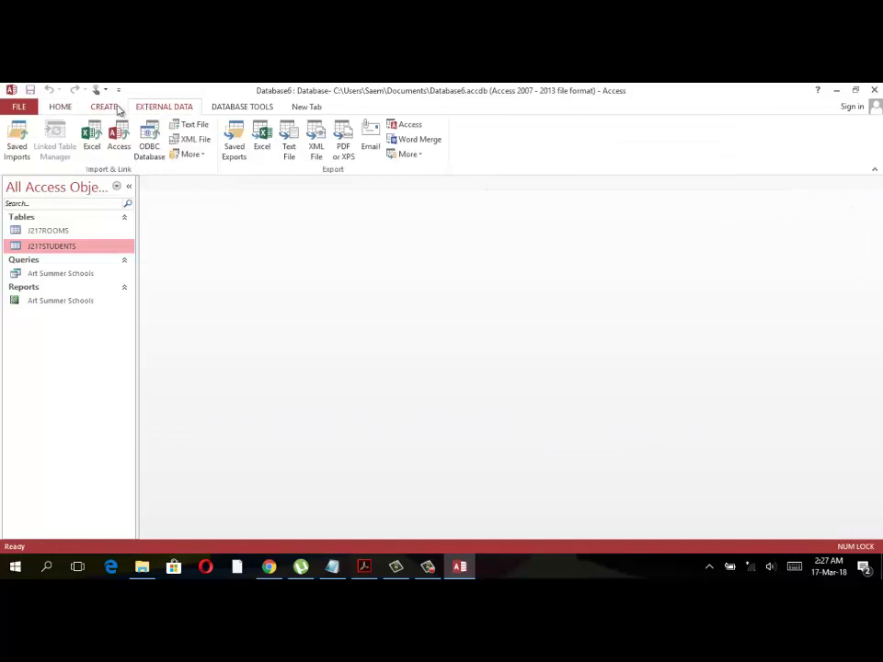
Start a new query design containing the J217ROOMS and J217STUDENTS tables.
left_click(104, 107)
left_click(191, 146)
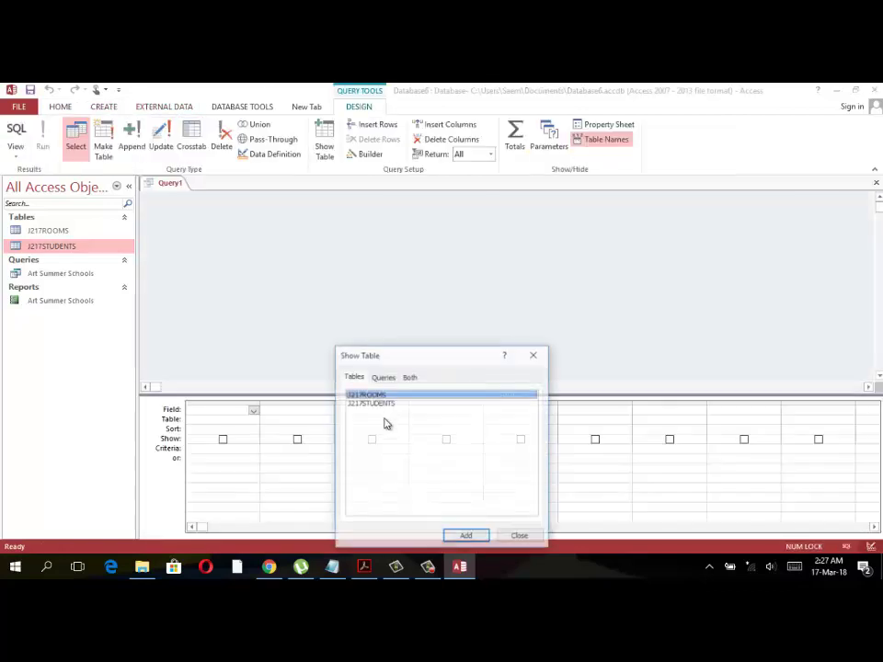
left_click(488, 534)
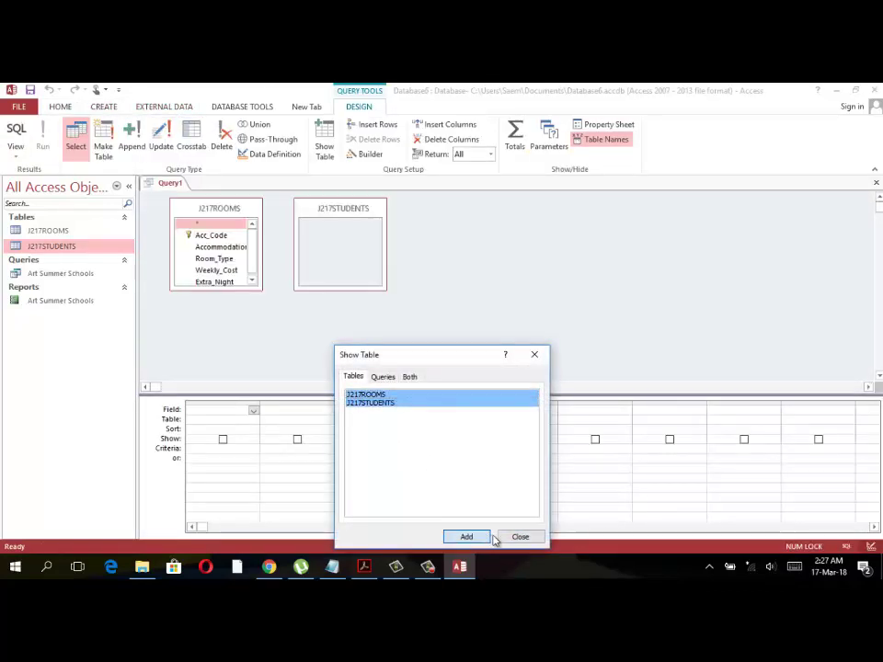
left_click(506, 536)
key("alt+Tab")
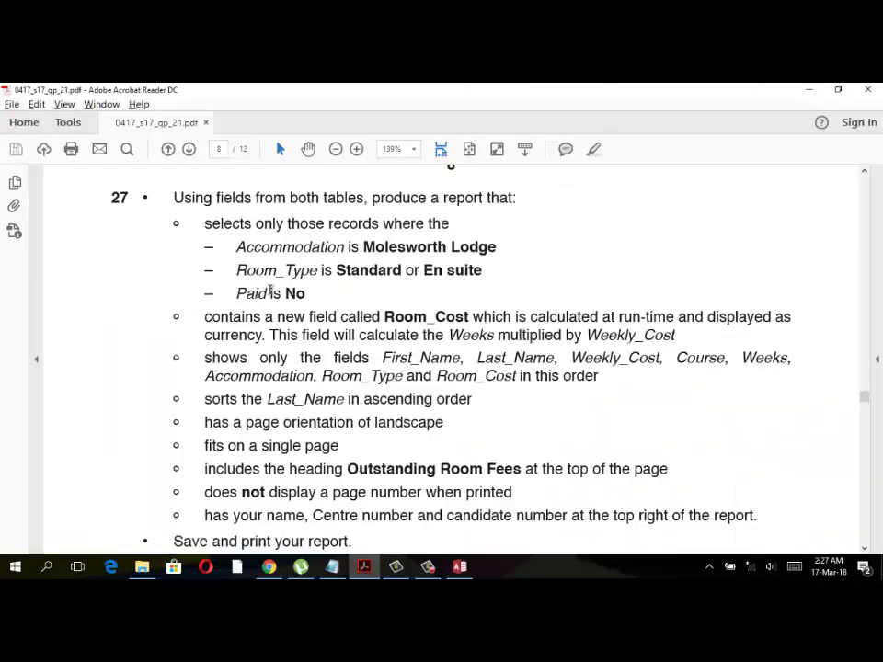
left_click_drag(238, 358, 369, 358)
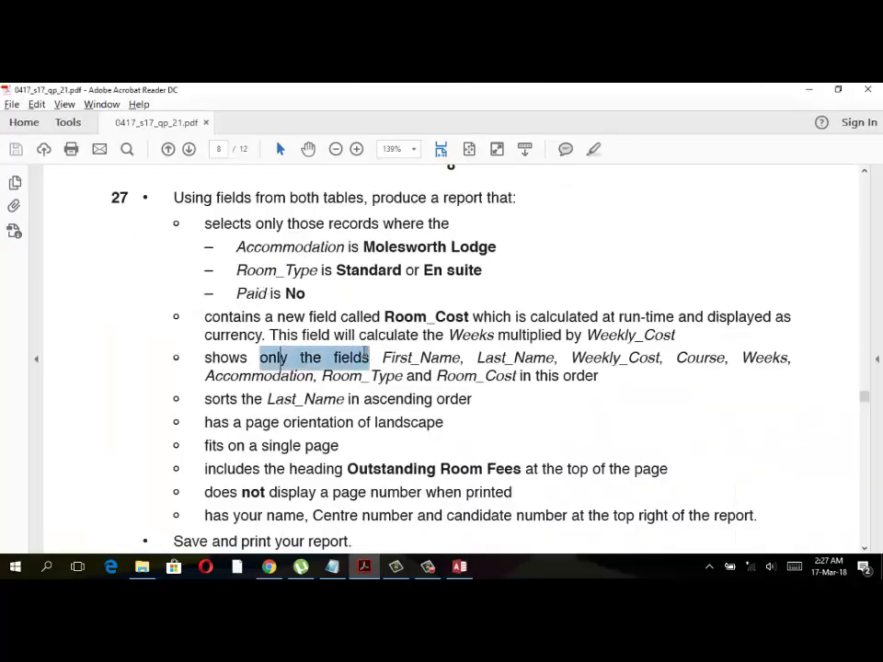
key("alt+Tab")
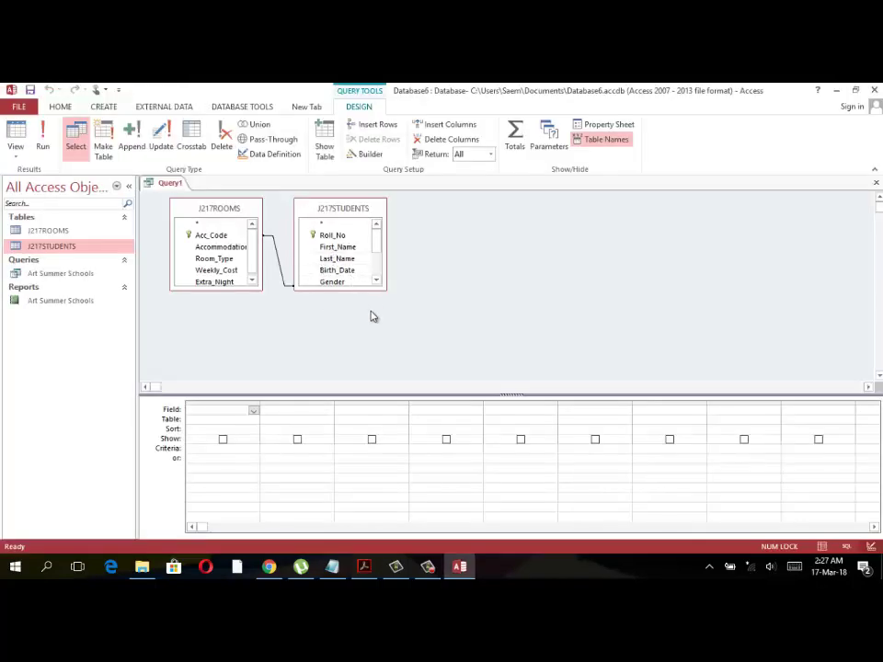
Add First_Name, Weekly_Cost, Course and Weeks to the query grid in order.
left_click_drag(377, 321, 388, 358)
double_click(338, 249)
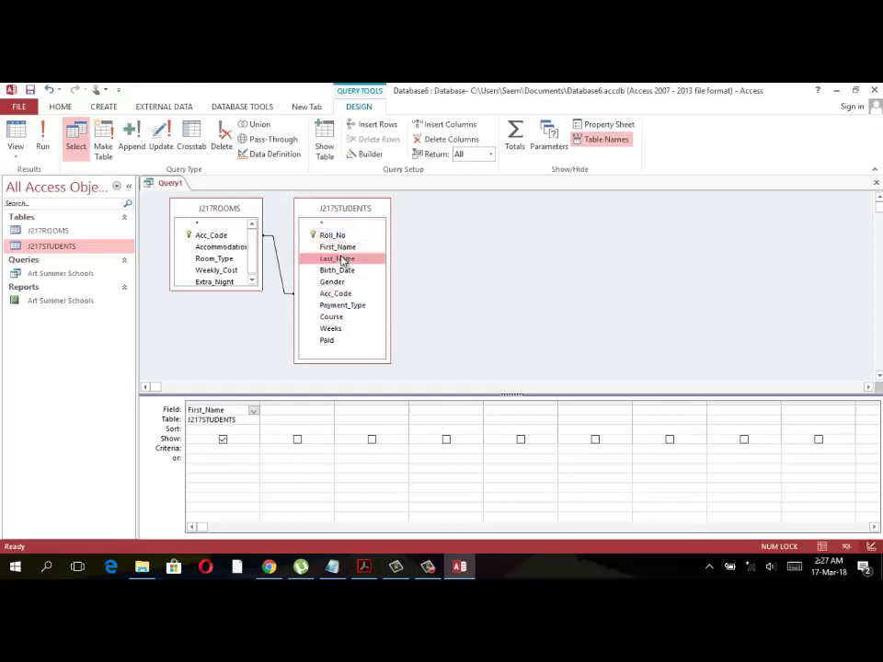
key("alt+Tab")
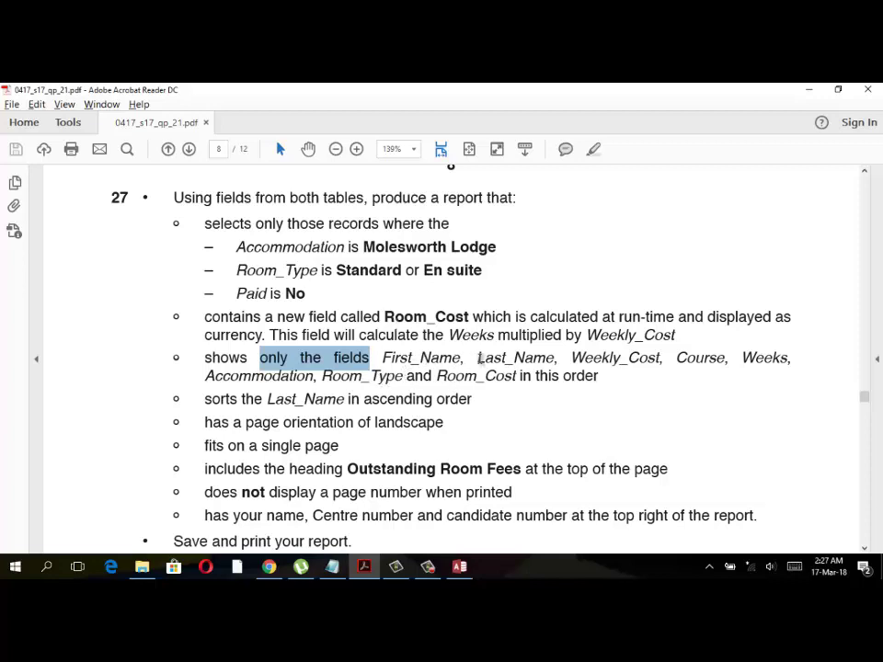
key("alt+Tab")
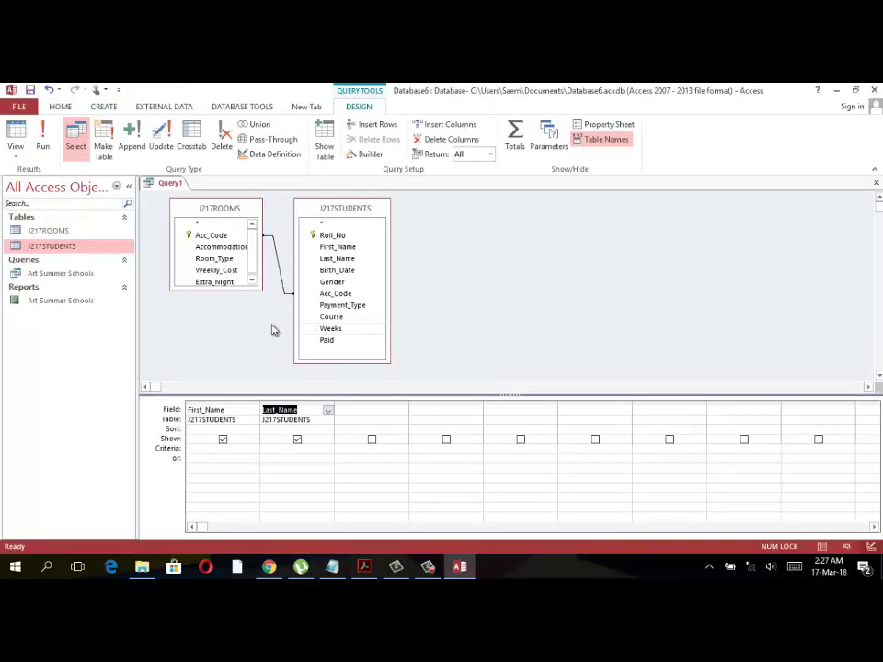
left_click_drag(233, 289, 235, 340)
left_click(229, 272)
double_click(229, 273)
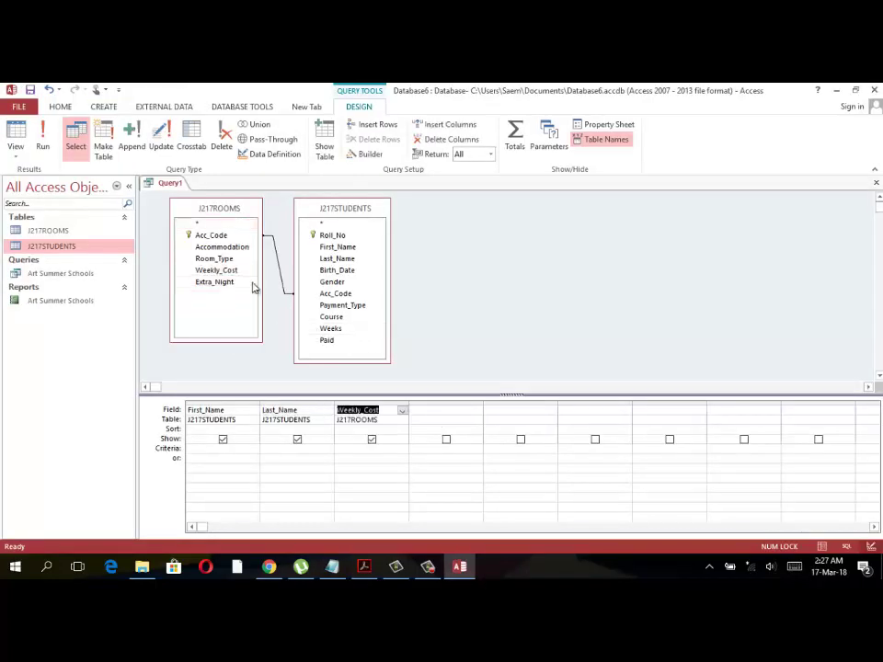
key("alt+Tab")
key("alt+Tab")
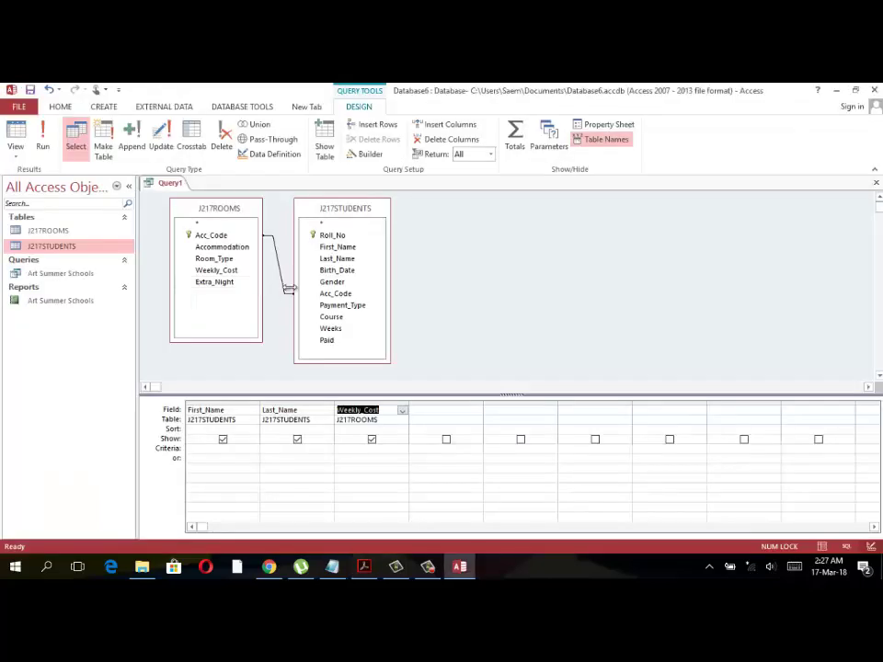
double_click(329, 317)
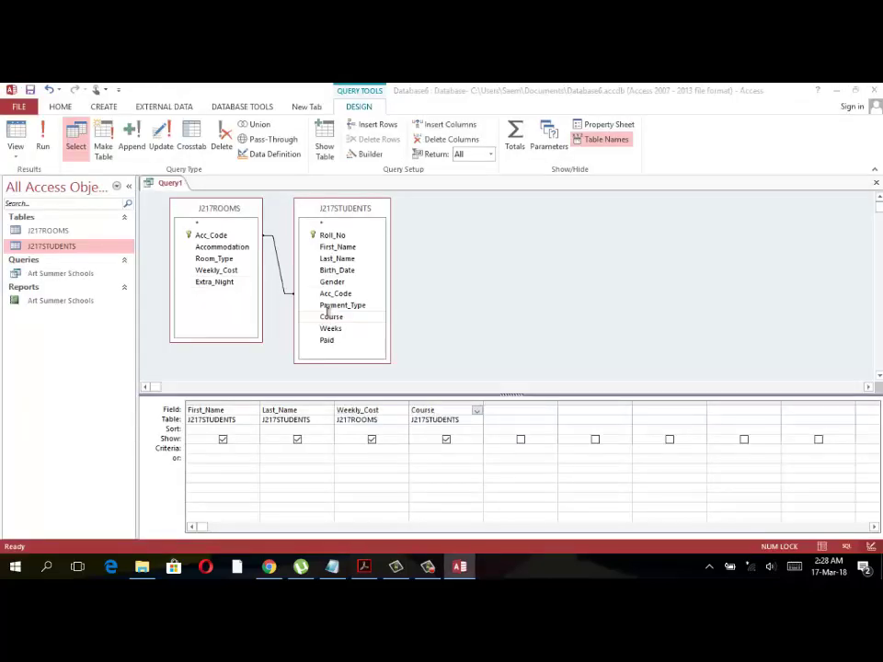
key("alt+Tab")
key("alt+Tab")
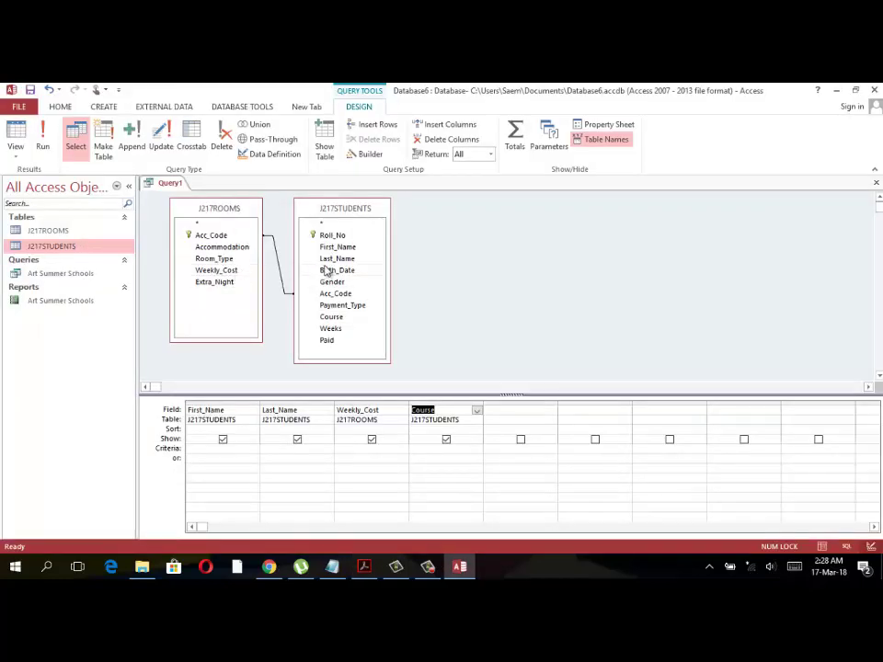
left_click(339, 331)
double_click(333, 330)
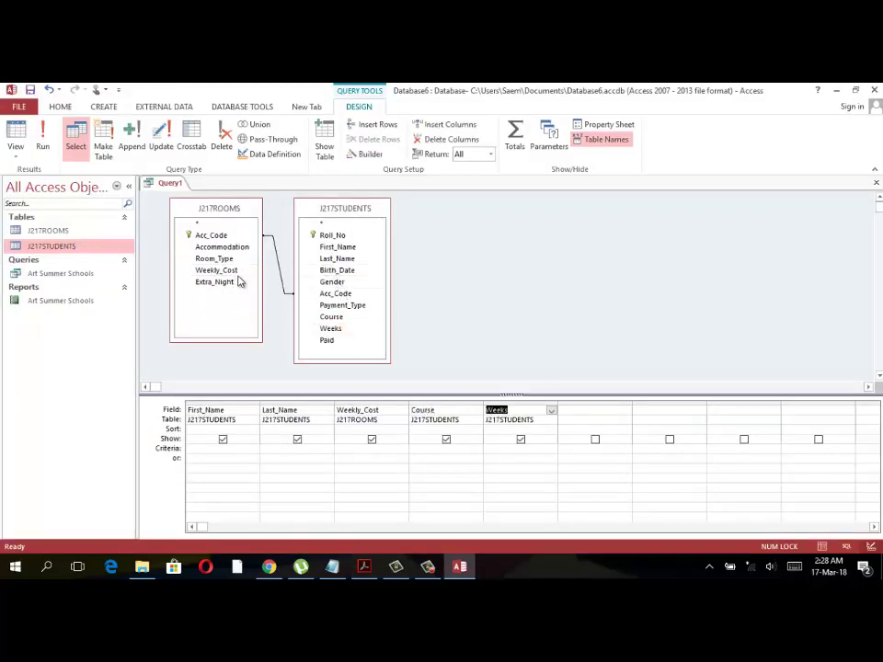
Add Accommodation and Room_Type, then run the query to see all 299 records.
left_click(236, 247)
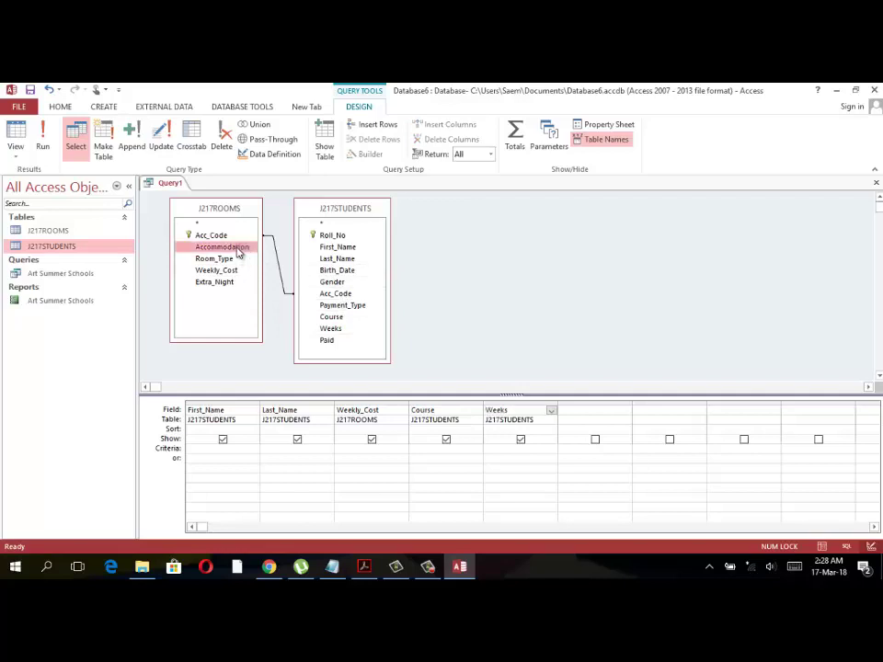
key("alt+Tab")
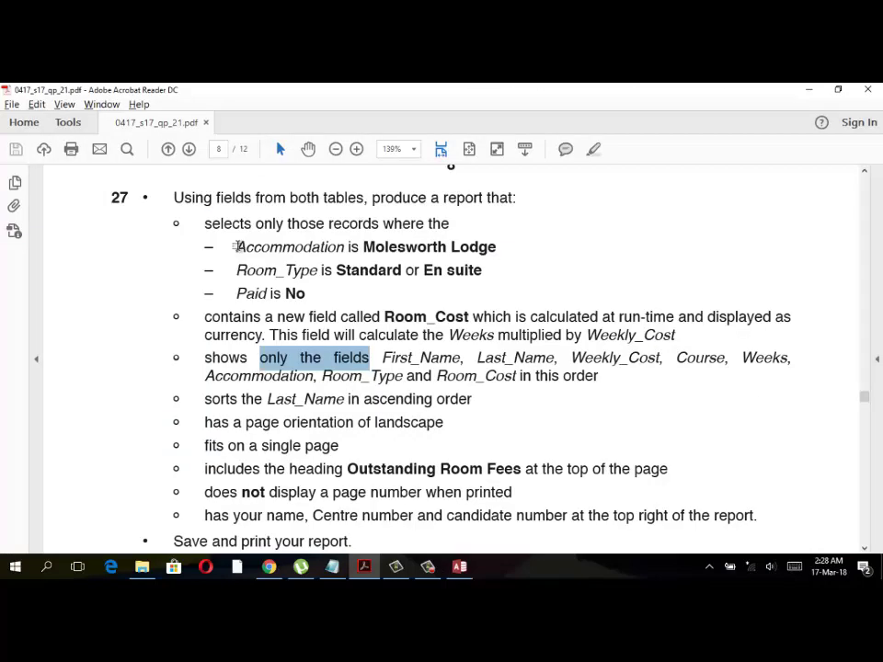
key("alt+Tab")
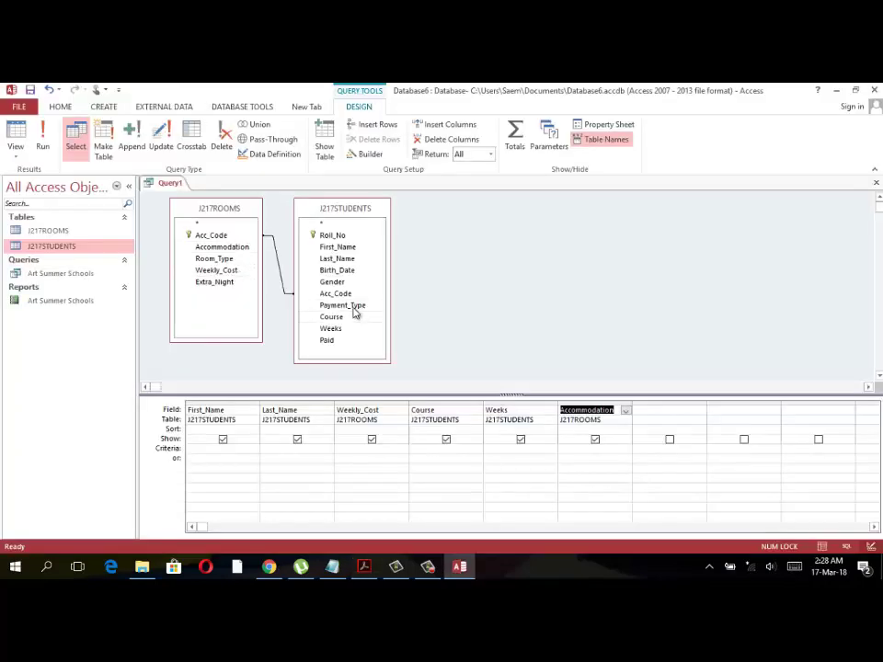
double_click(238, 259)
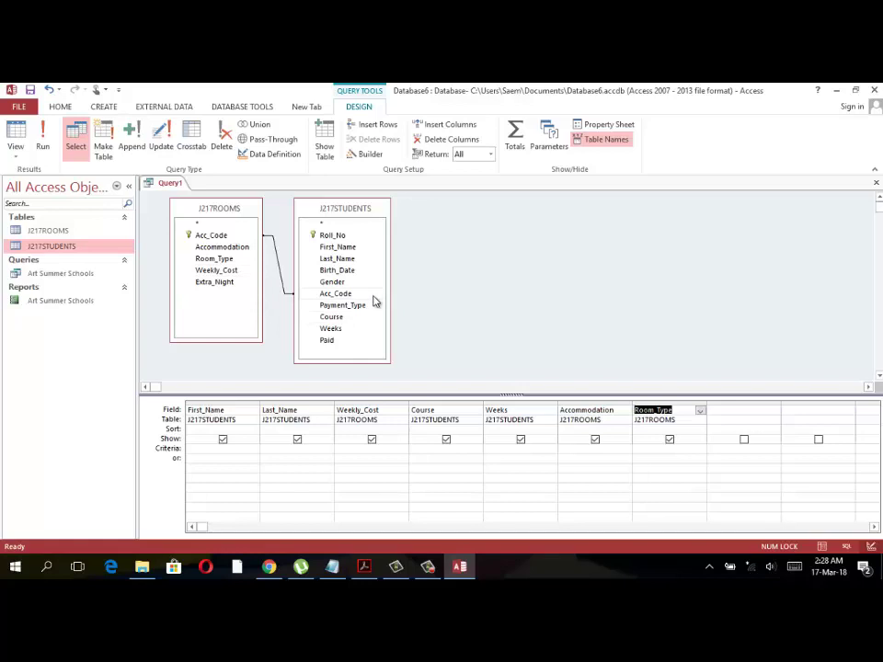
key("alt+Tab")
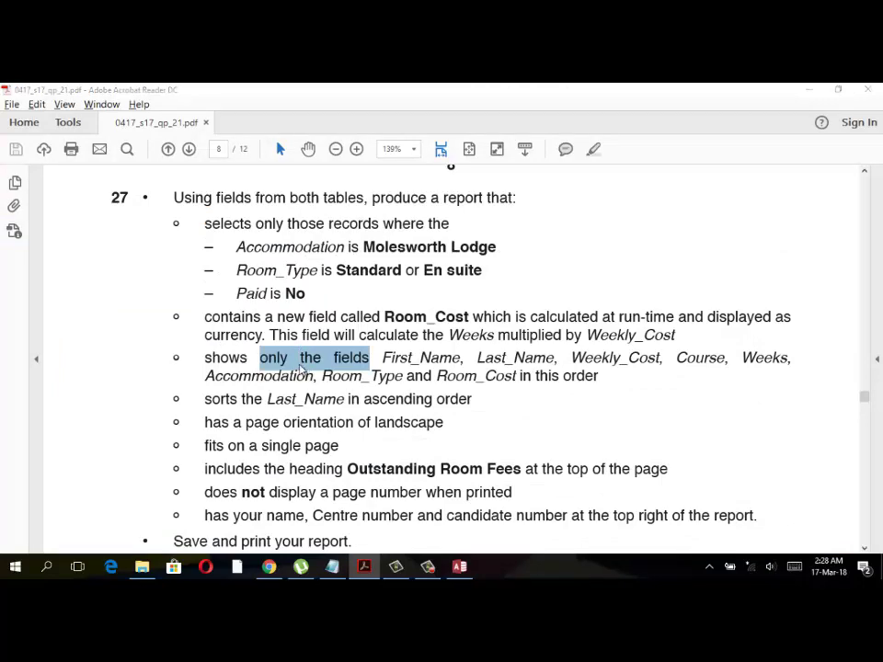
key("alt+Tab")
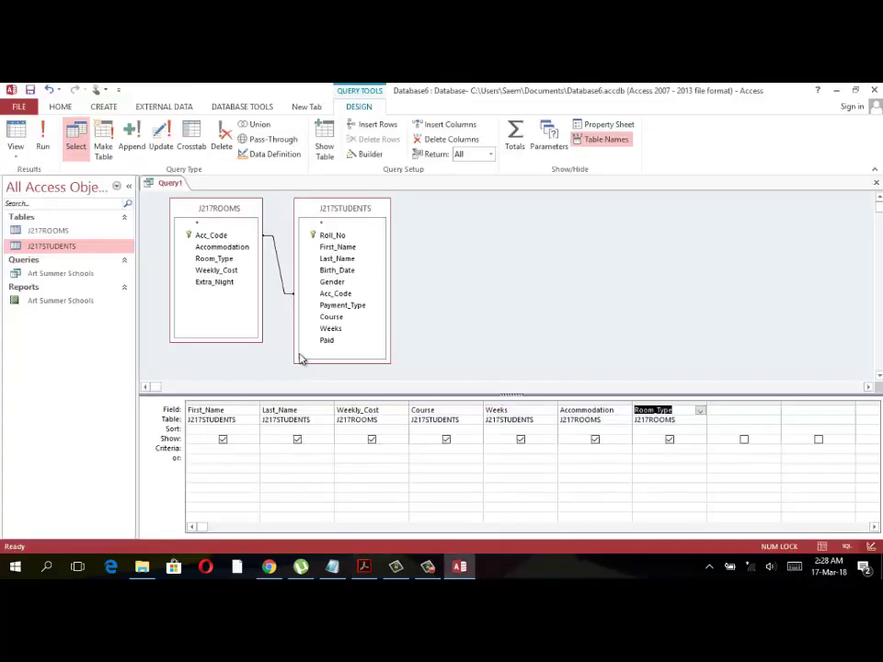
key("alt+Tab")
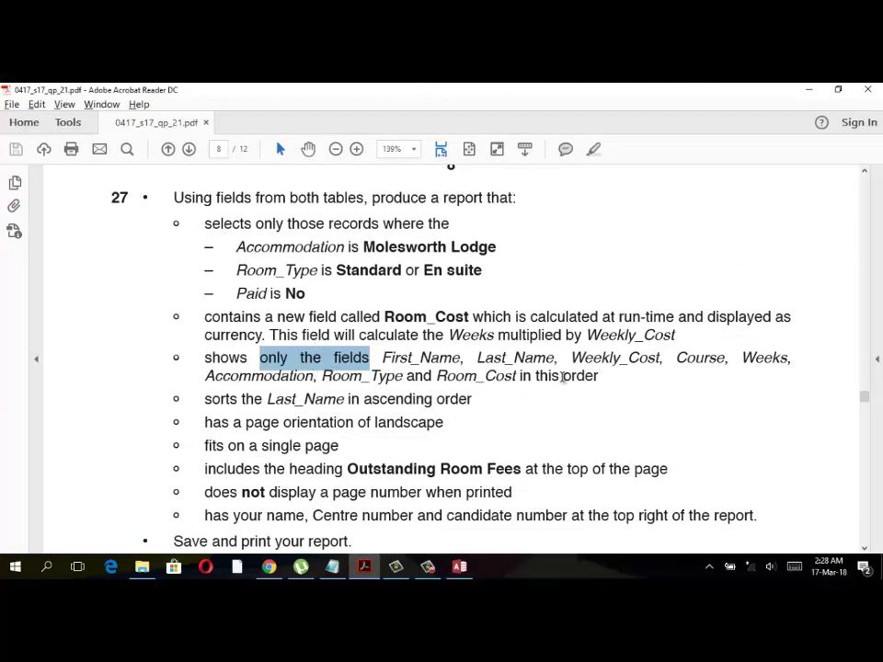
key("alt+Tab")
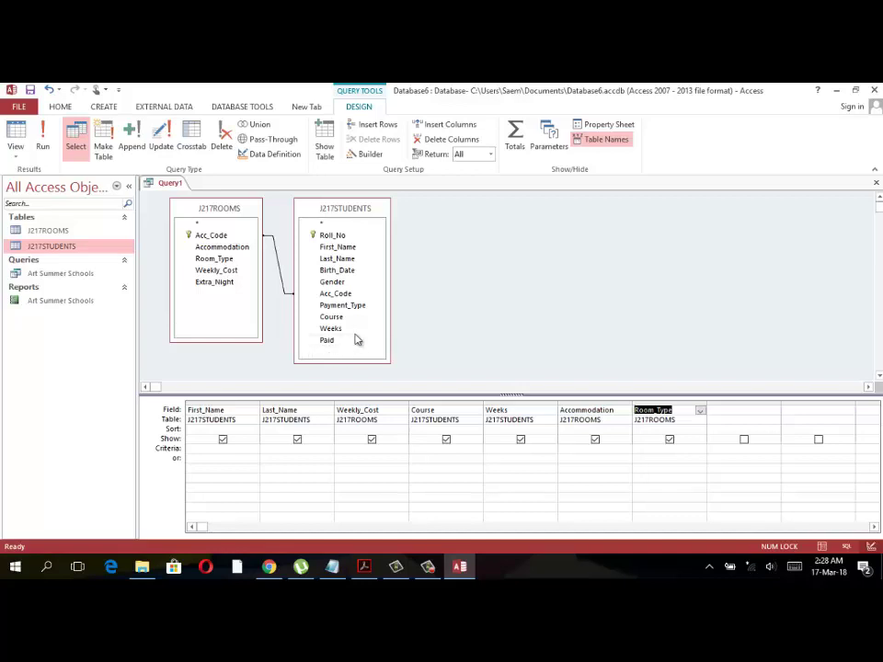
key("alt+Tab")
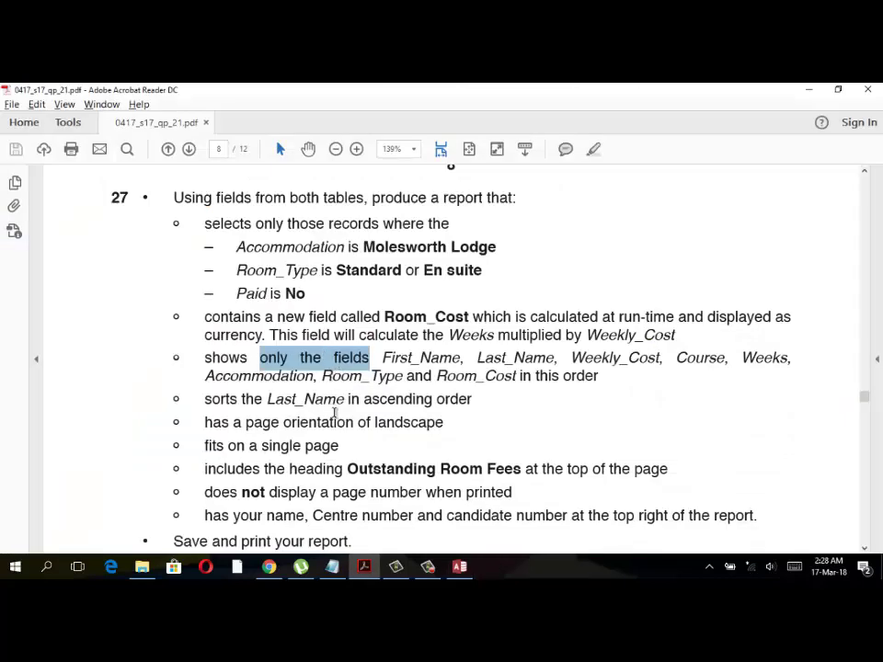
scroll(335, 412, "up", 1)
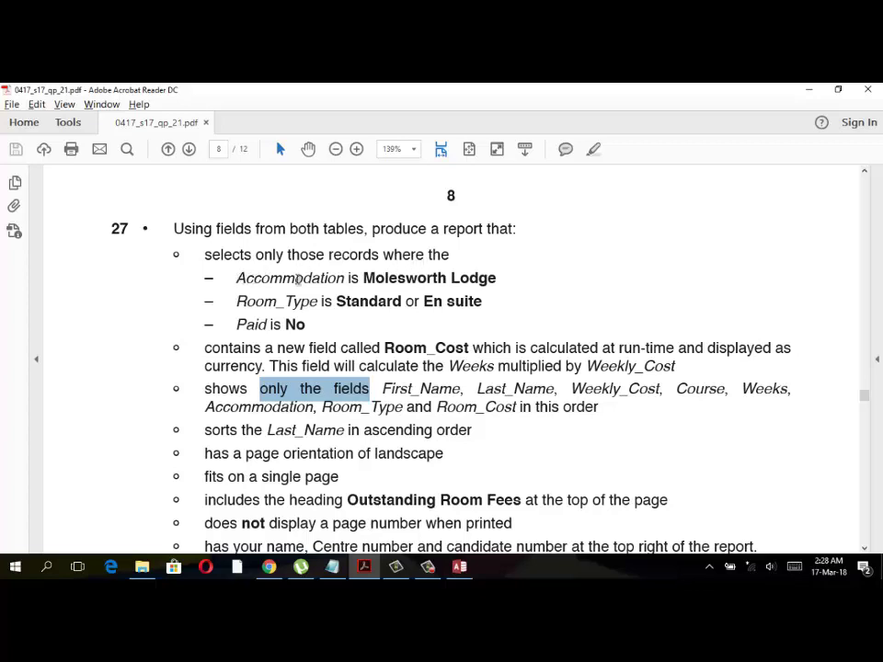
left_click_drag(363, 278, 490, 290)
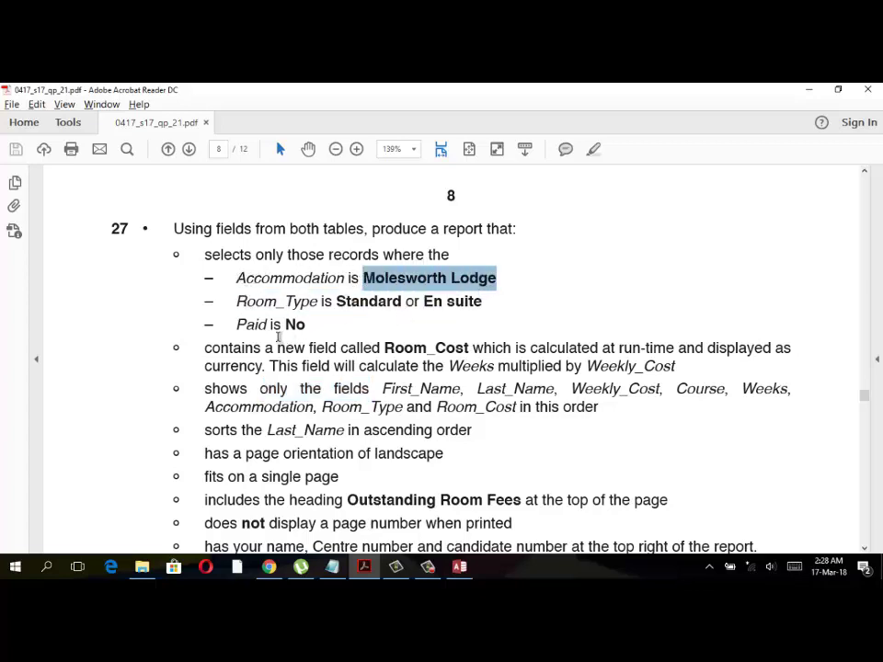
key("alt+Tab")
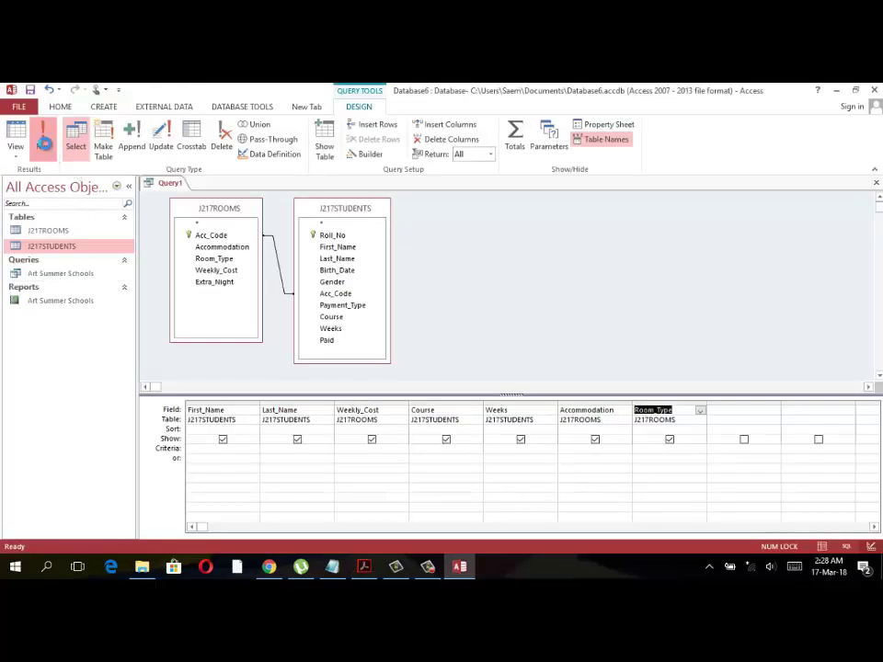
left_click(43, 136)
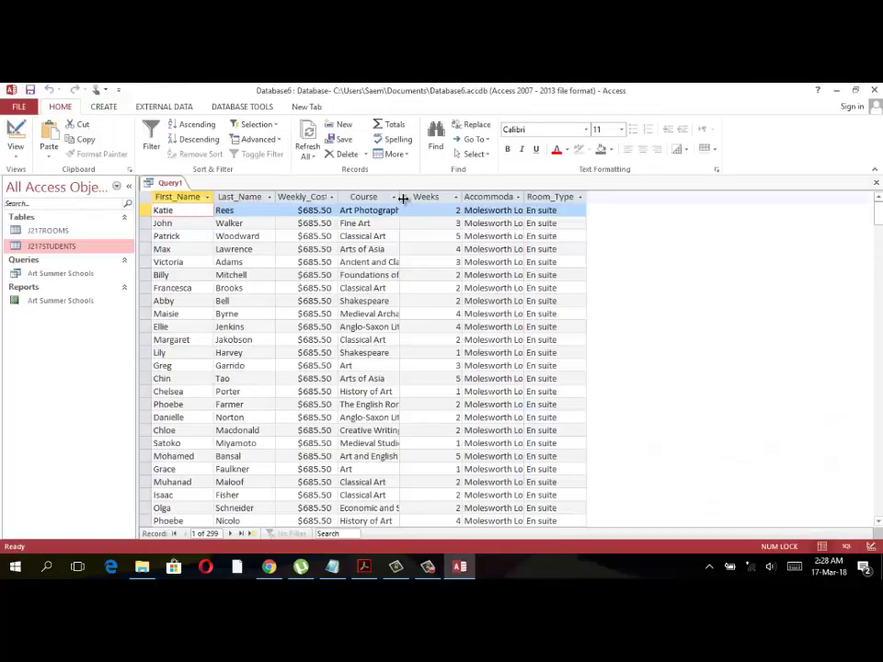
Widen the Course and Accommodation columns to fit their contents.
double_click(399, 197)
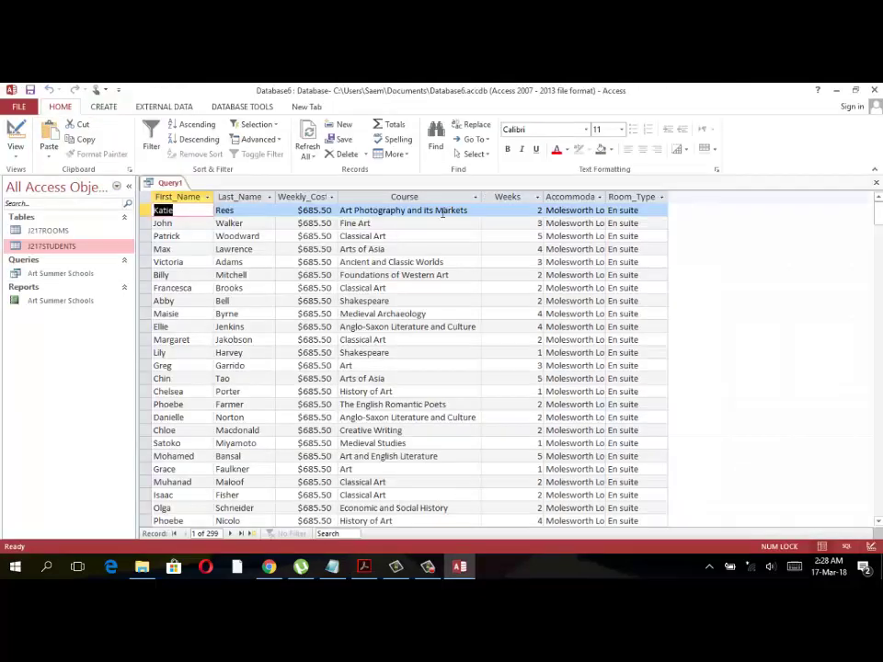
double_click(605, 197)
scroll(548, 443, "down", 4)
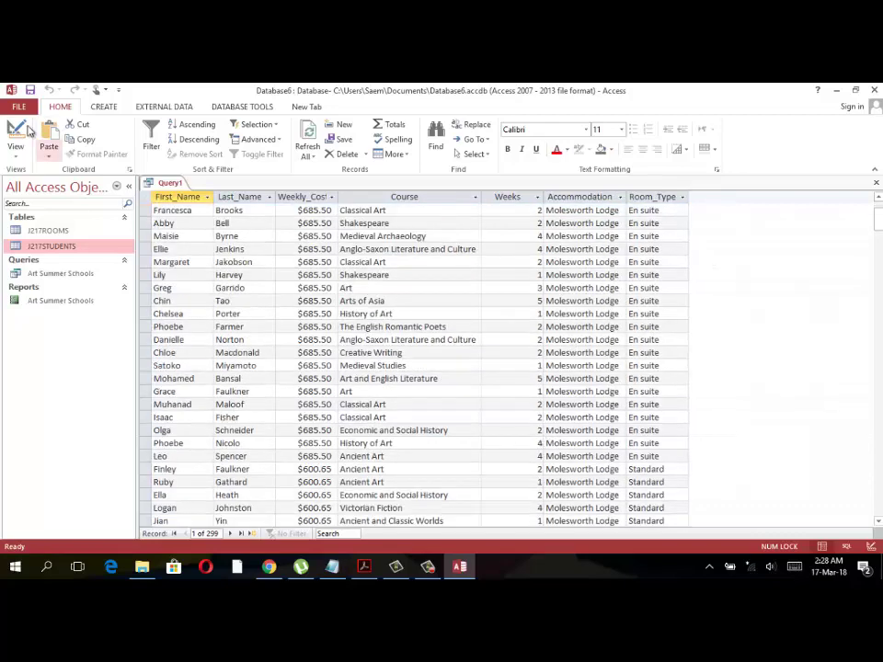
scroll(152, 218, "down", 3)
scroll(152, 221, "down", 10)
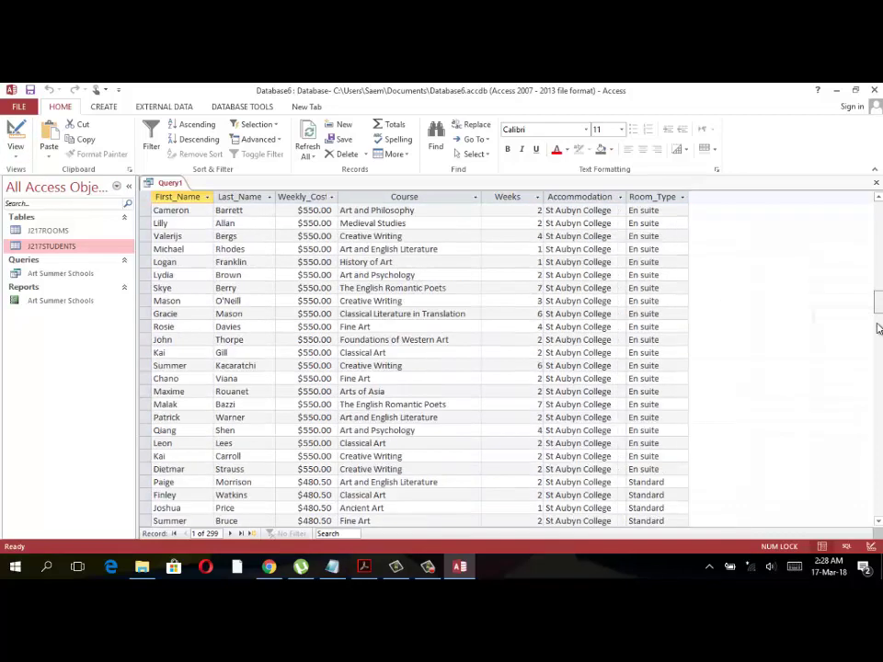
scroll(152, 225, "down", 8)
Set Accommodation's criterion to 'Molesworth Lodge' and run the query, leaving 77 records.
left_click(15, 153)
left_click(55, 233)
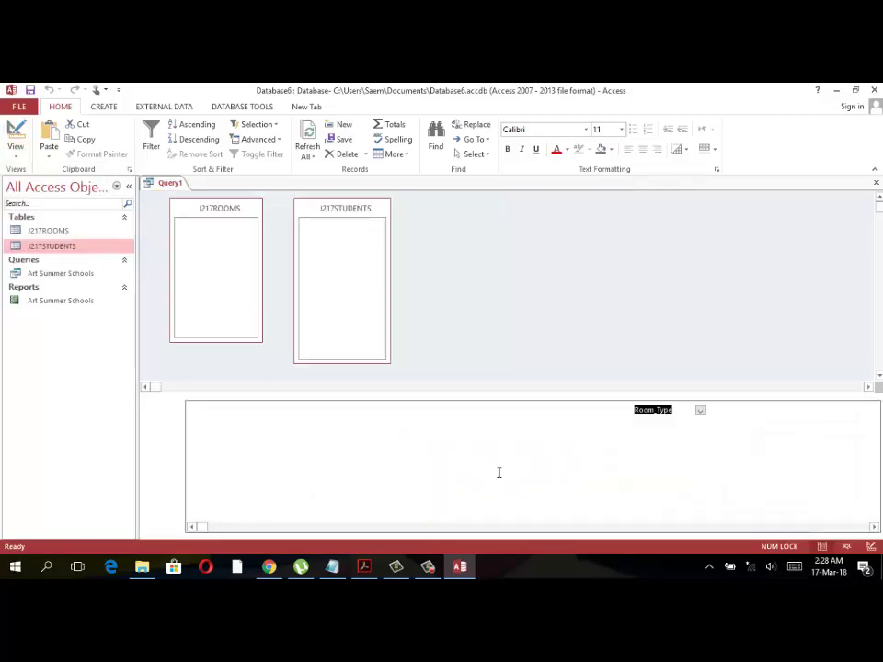
left_click(575, 448)
type("Molesworth Lodge")
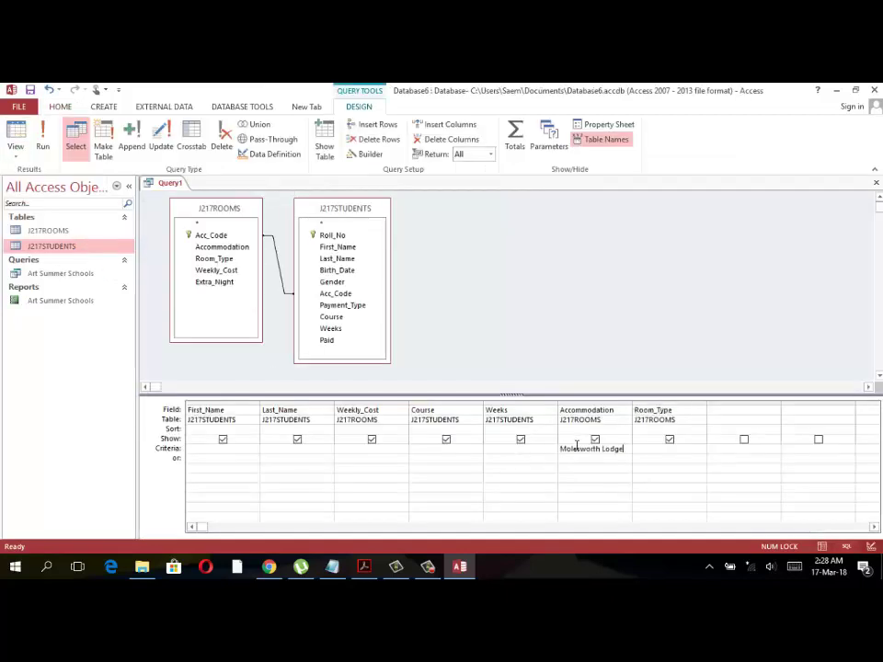
left_click(577, 474)
left_click_drag(633, 406, 634, 410)
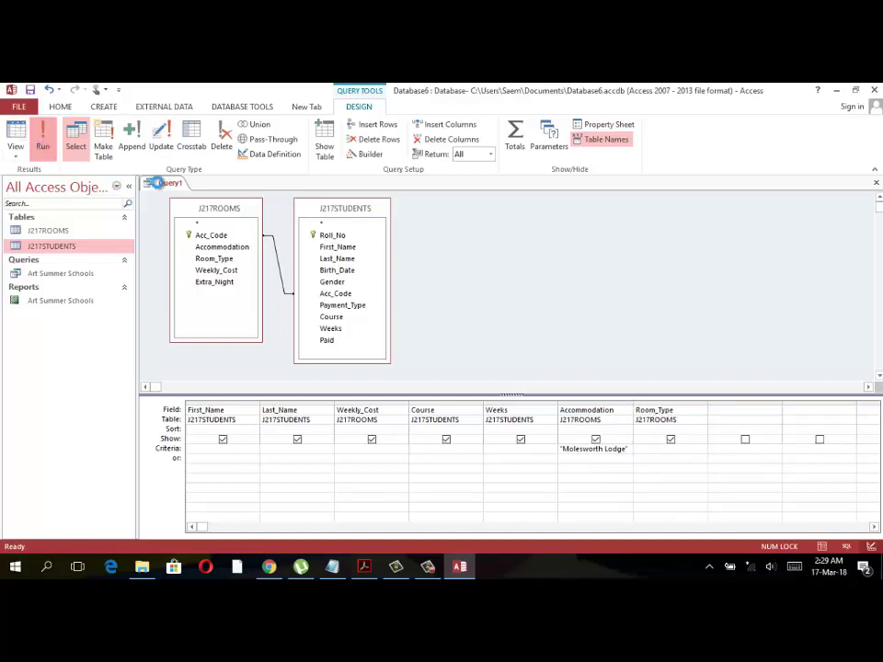
left_click(42, 137)
Check the Standard or En suite condition in the task, then return to query design.
key("alt+Tab")
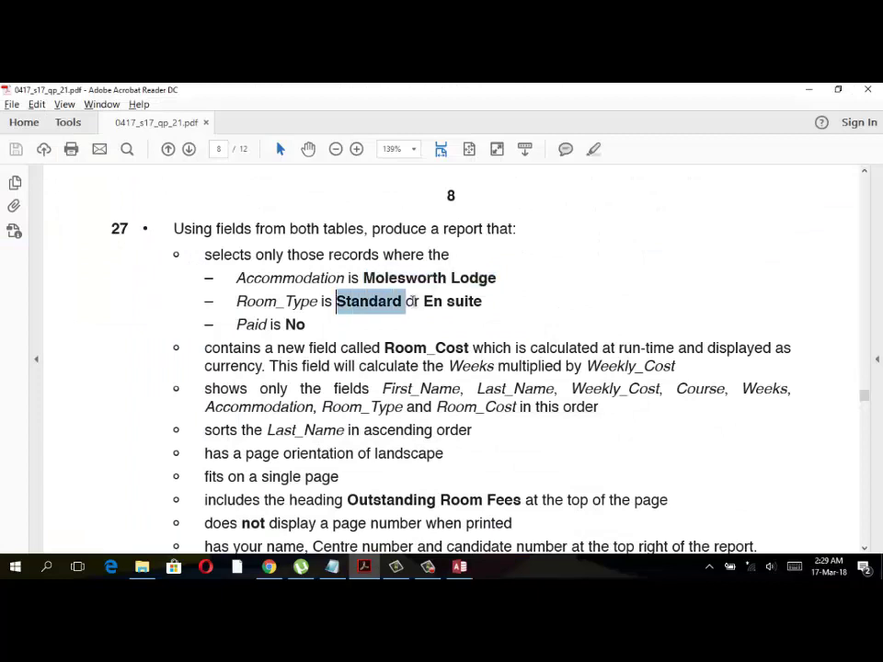
left_click_drag(335, 301, 482, 302)
key("alt+Tab")
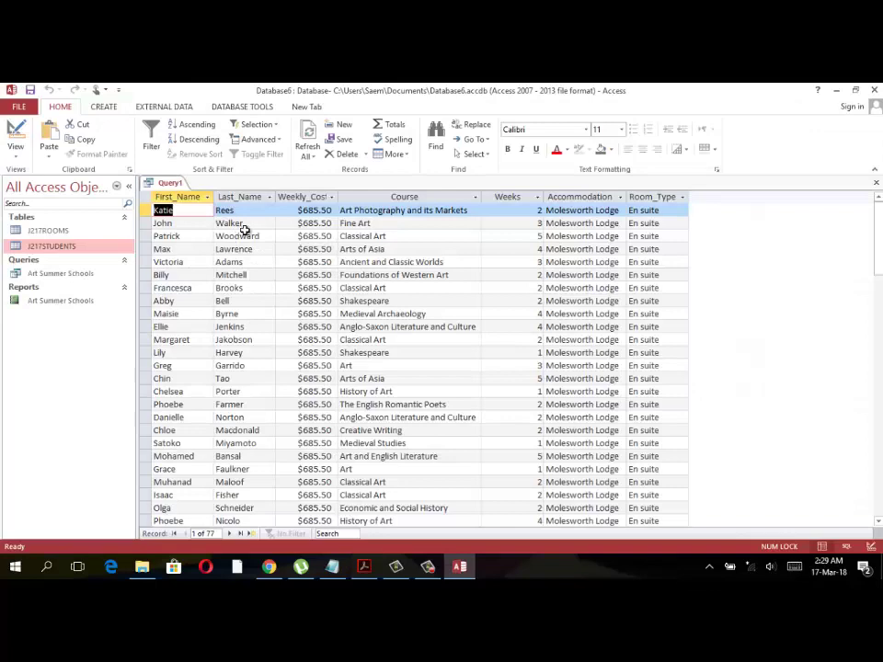
left_click(650, 196)
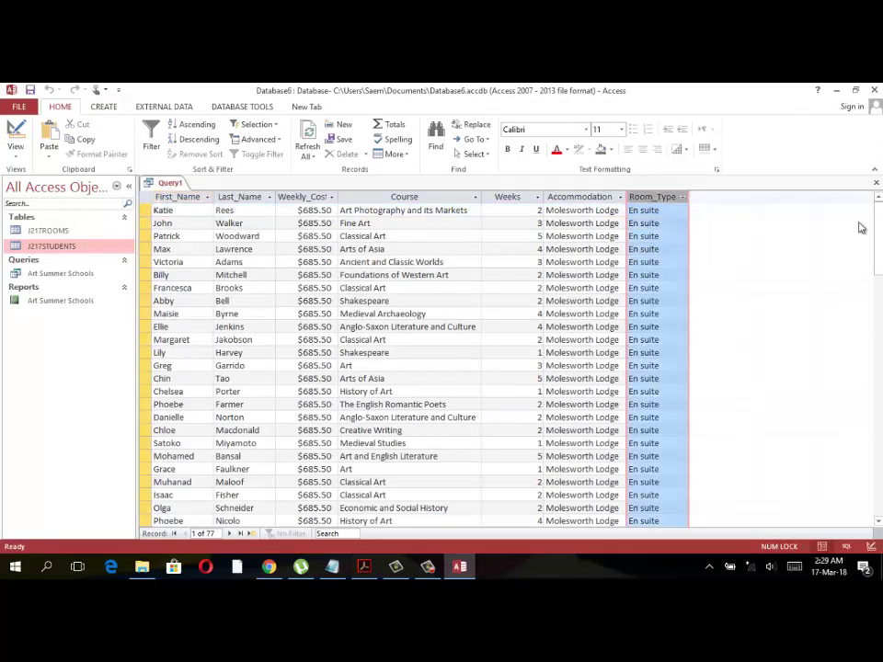
mouse_move(876, 230)
left_mouse_down()
mouse_move(871, 402)
mouse_move(795, 354)
left_mouse_up()
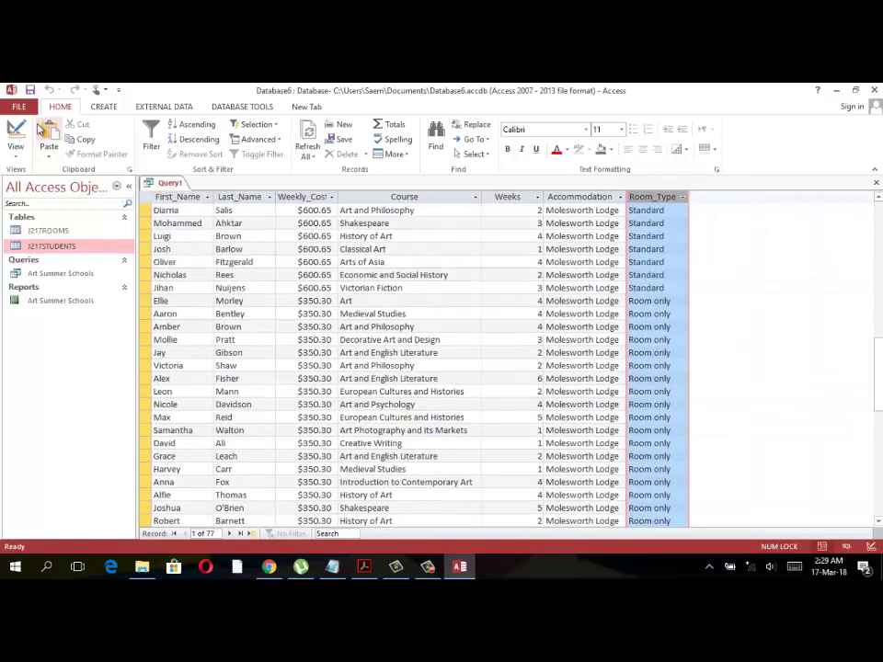
left_click(16, 142)
left_click(41, 241)
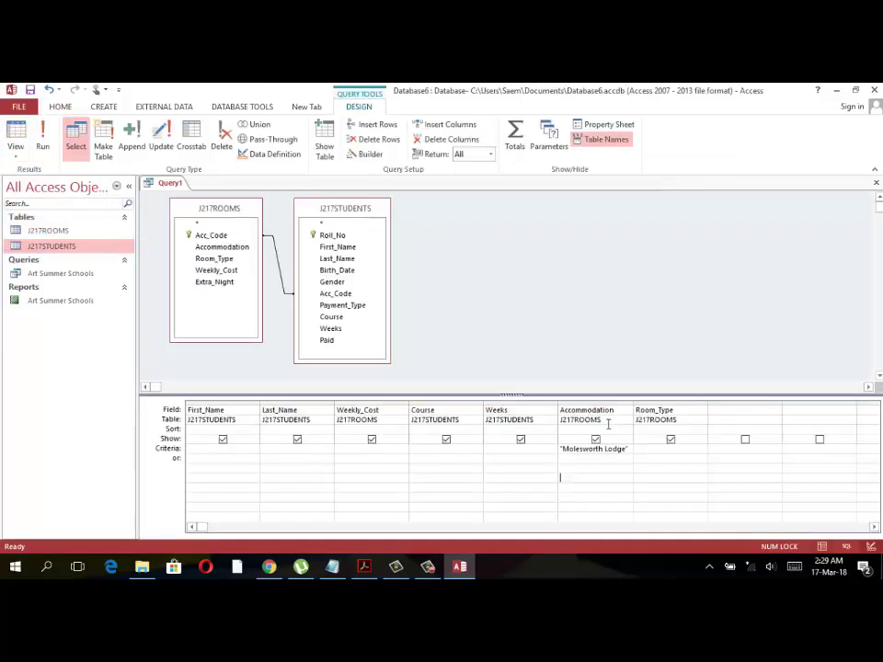
Set Room_Type's criterion to 'Standard Or En suite' and review the results.
left_click(655, 449)
type("Standard Or En suite")
left_click(634, 467)
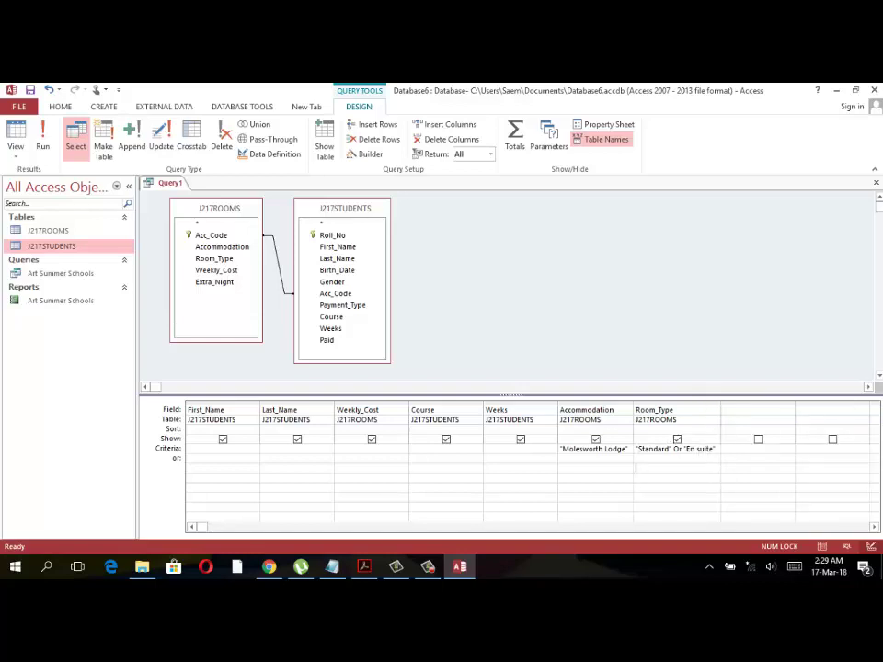
left_click(41, 143)
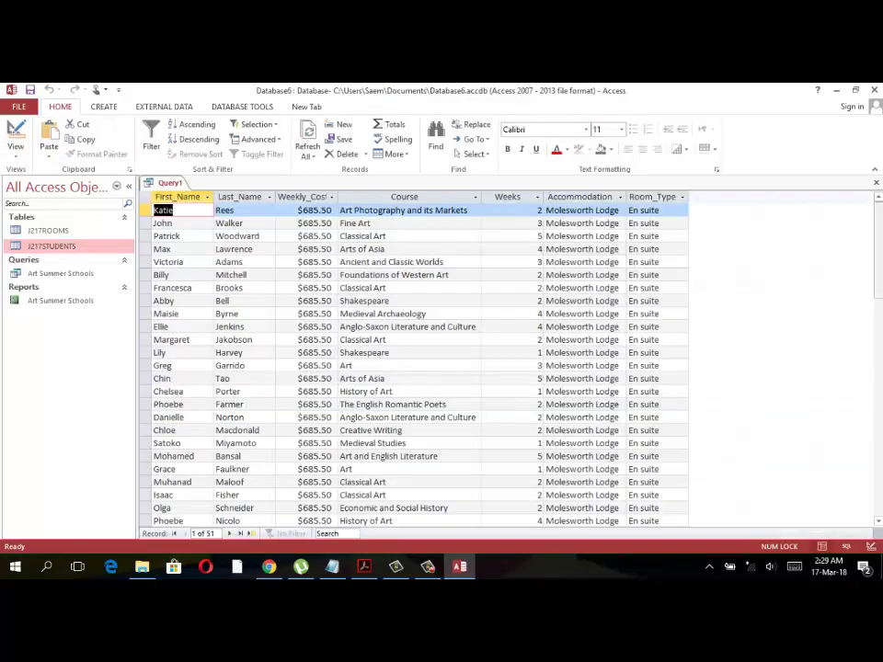
scroll(809, 294, "down", 1)
scroll(820, 321, "down", 7)
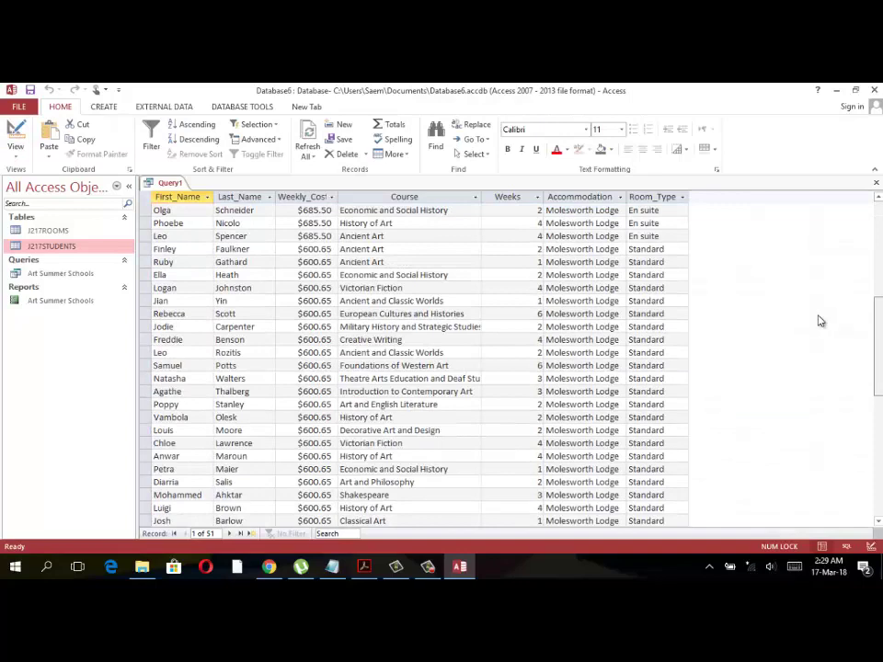
left_click(16, 147)
left_click(36, 234)
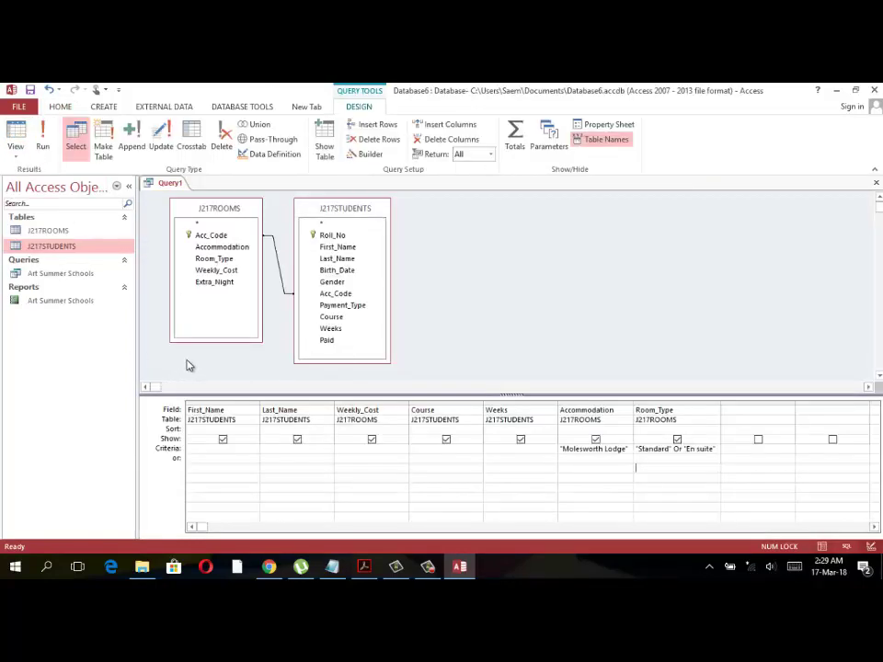
Add the Paid field with criterion No and run the query, leaving 22 records.
key("alt+Tab")
key("alt+Tab")
left_click_drag(331, 342, 759, 474)
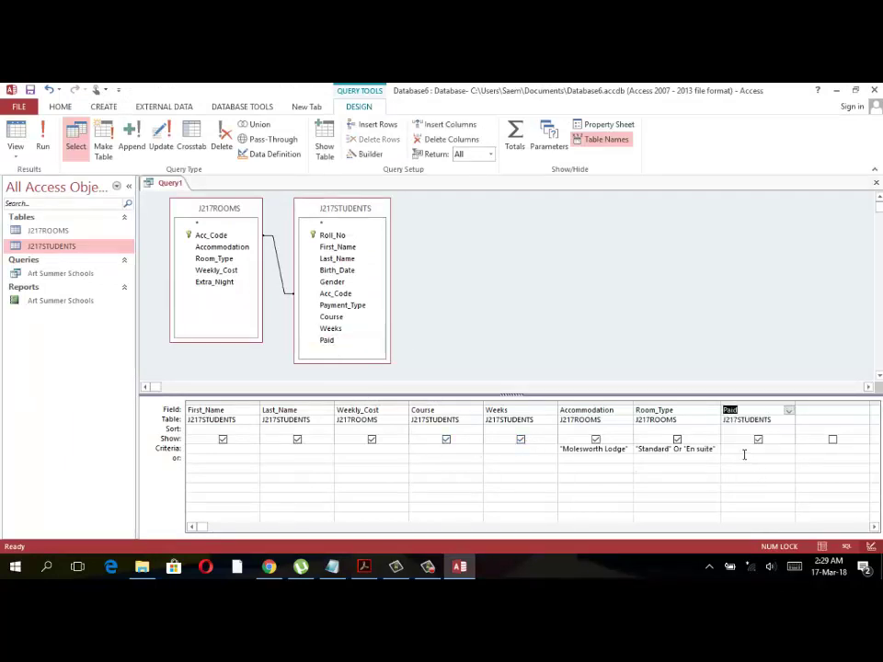
left_click(743, 450)
type("No")
right_click(743, 452)
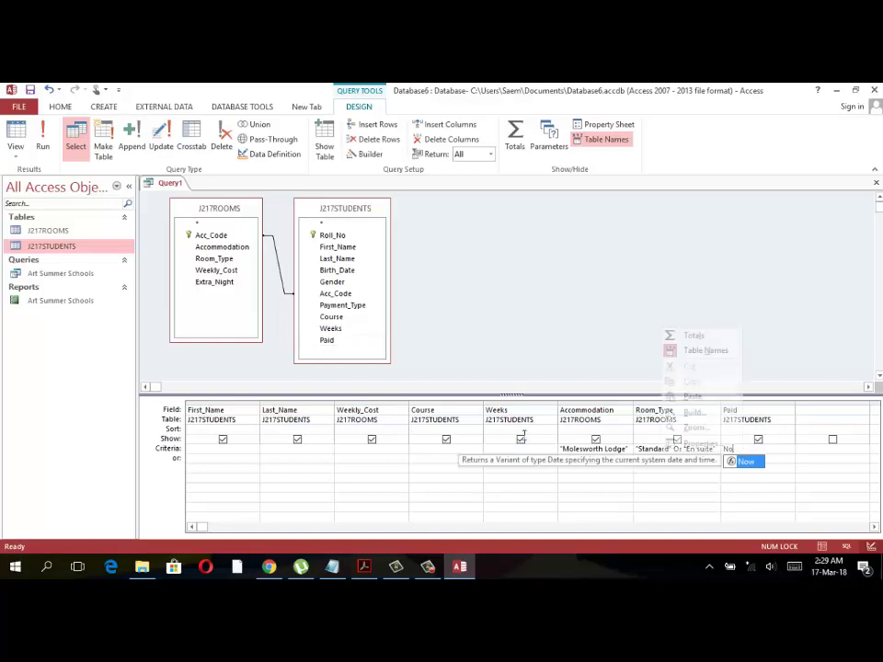
left_click(43, 137)
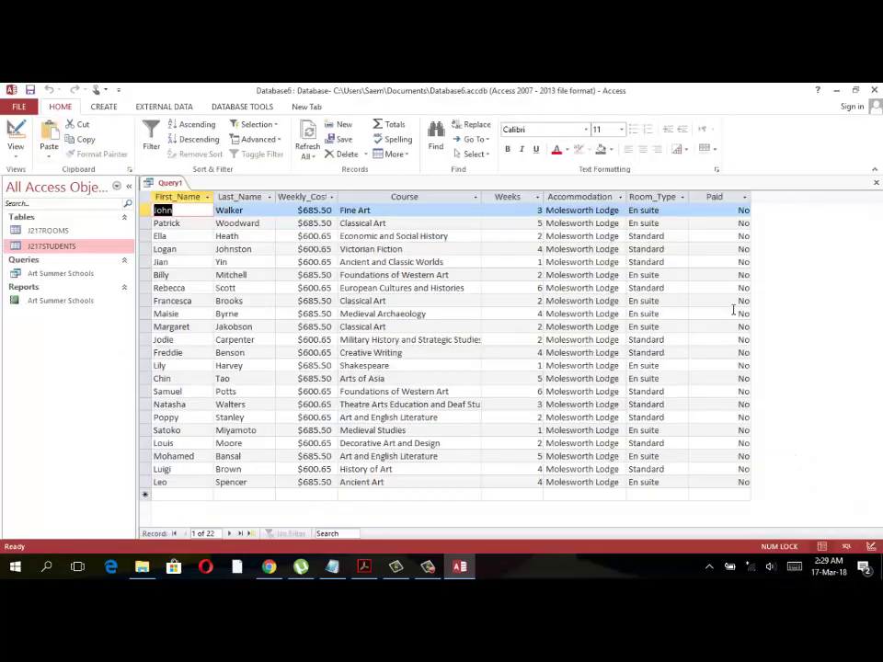
left_click(15, 147)
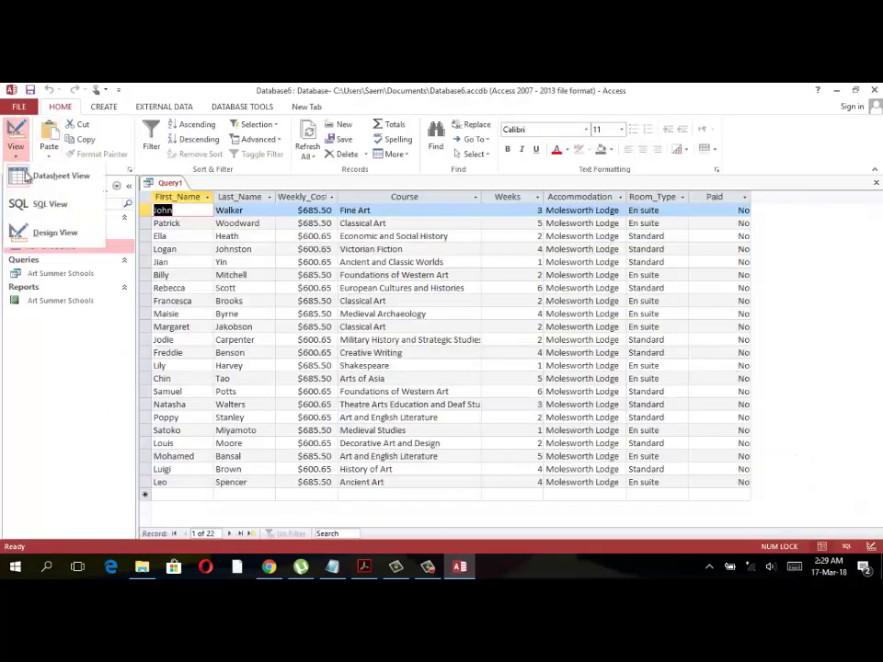
left_click(51, 232)
Read the Room_Cost requirement in the task PDF.
key("alt+Tab")
scroll(247, 326, "down", 1)
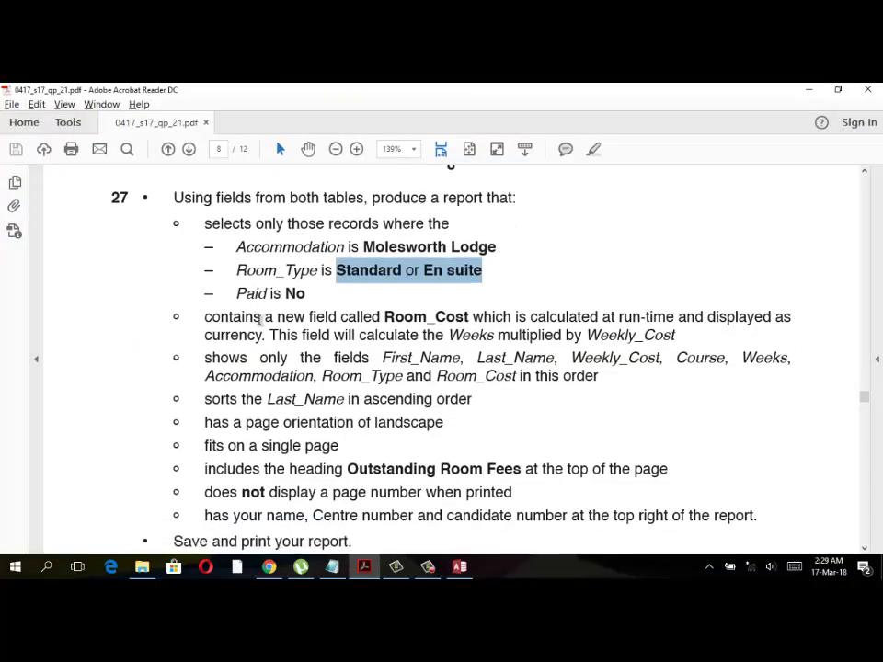
scroll(284, 293, "down", 1)
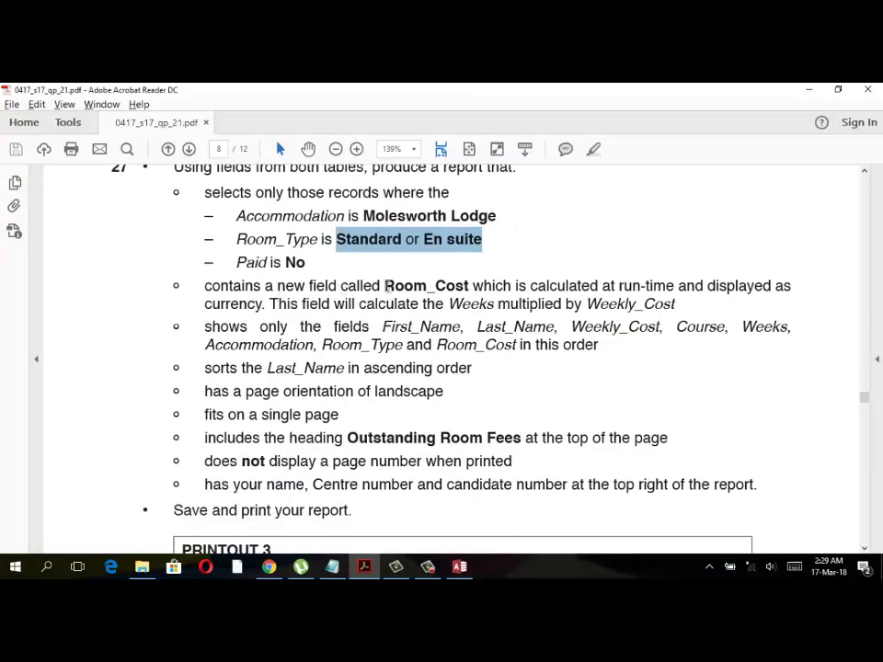
left_click_drag(385, 286, 469, 289)
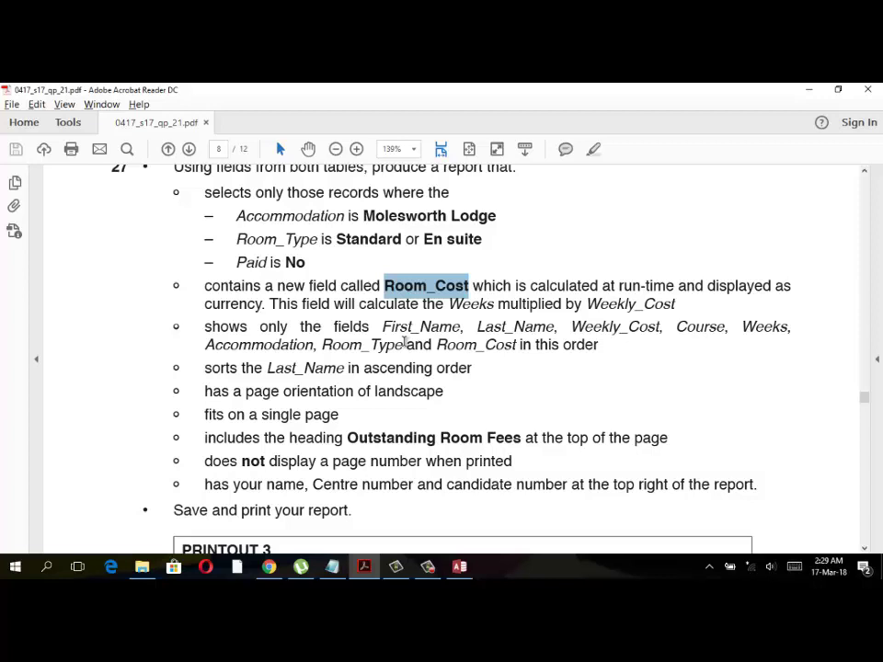
key("alt+Tab")
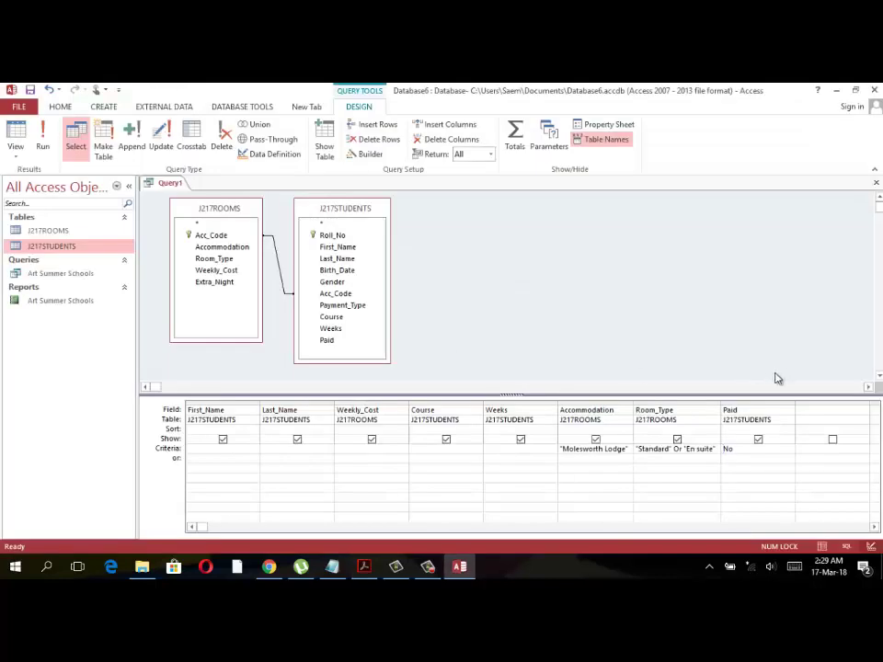
Start a new calculated column named Room_Cost in the first empty grid column.
left_click(873, 526)
left_click(873, 526)
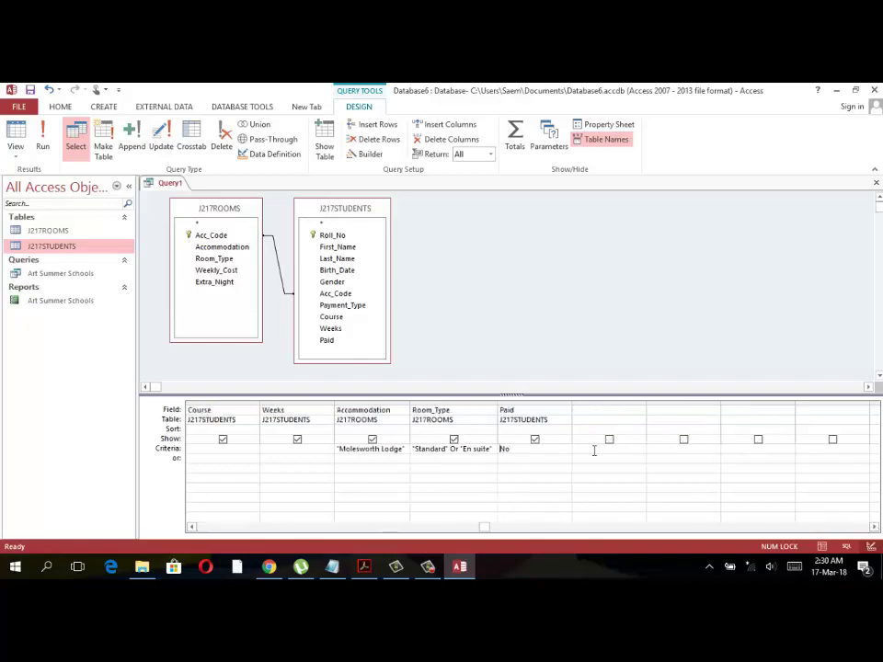
left_click(581, 404)
left_click(582, 409)
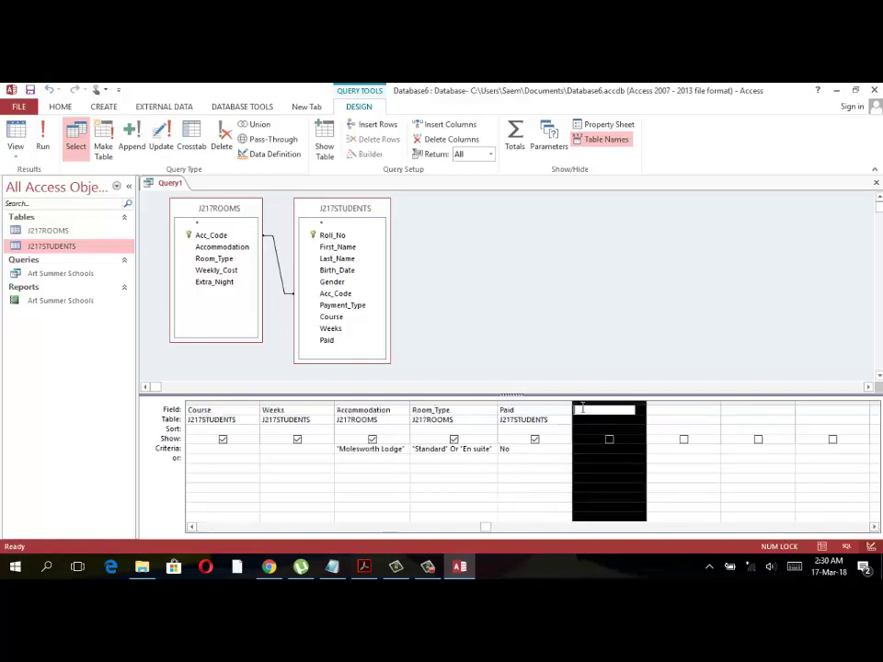
type("Room_Cost:[")
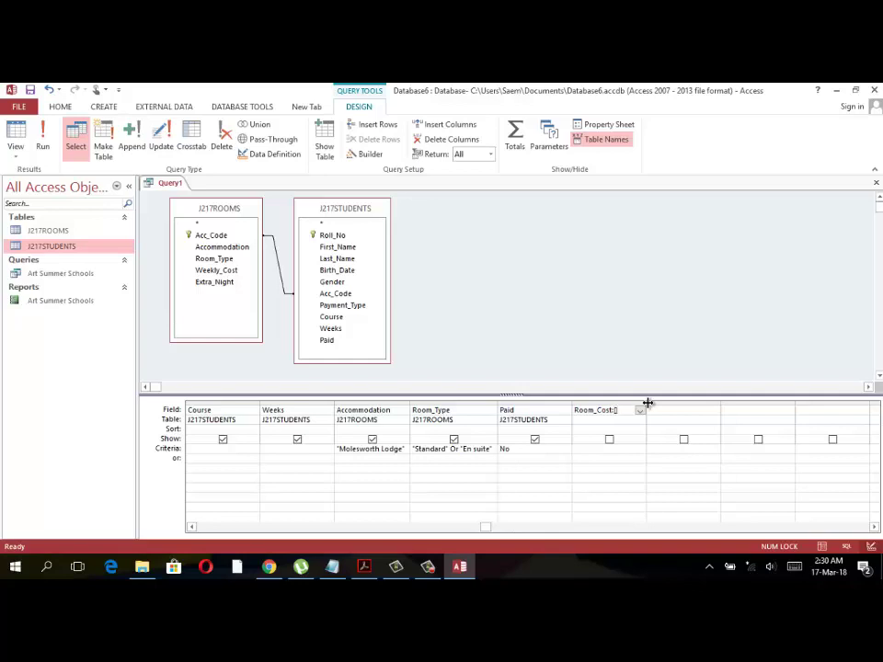
key("alt+Tab")
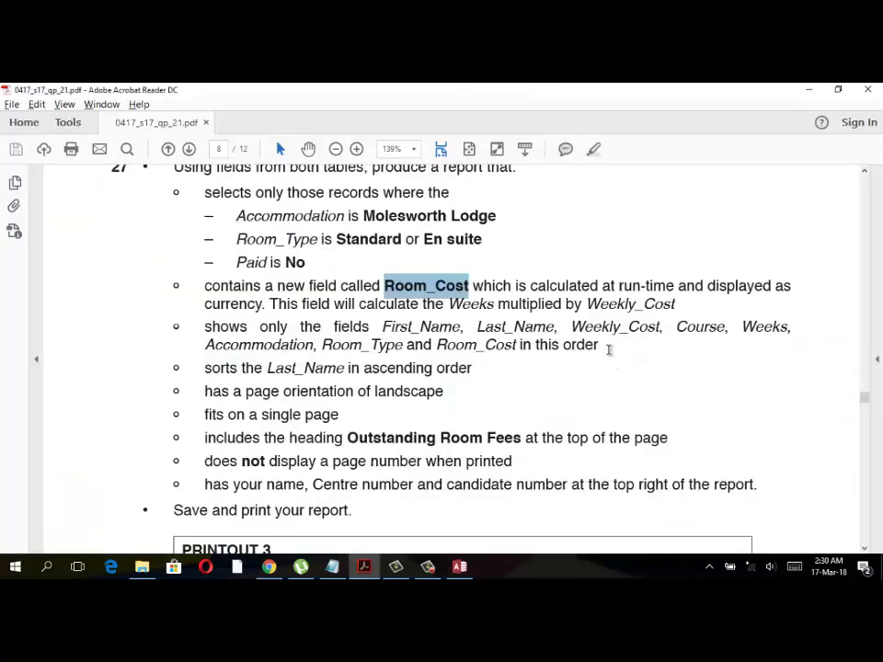
left_click(544, 310)
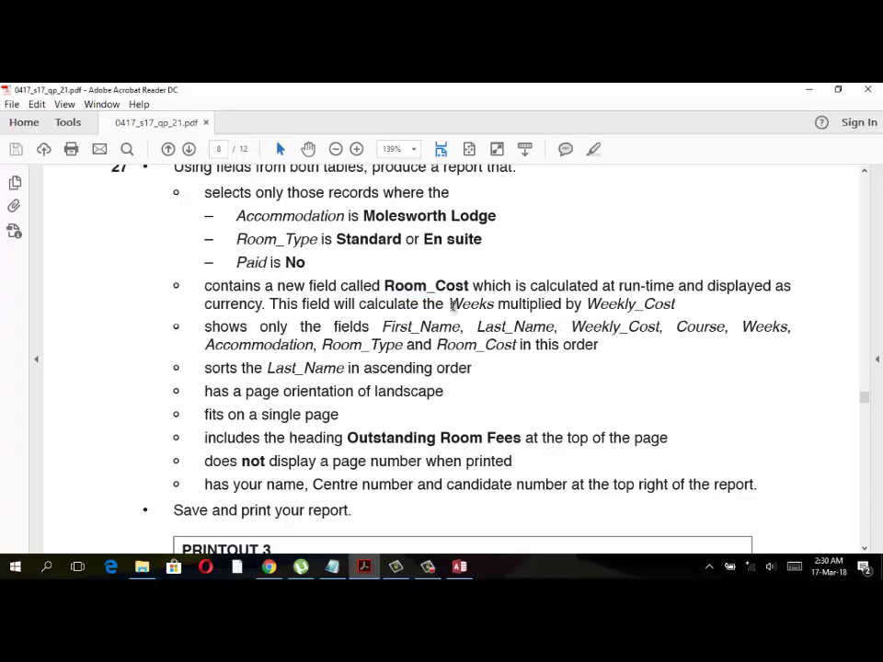
left_click_drag(450, 305, 496, 306)
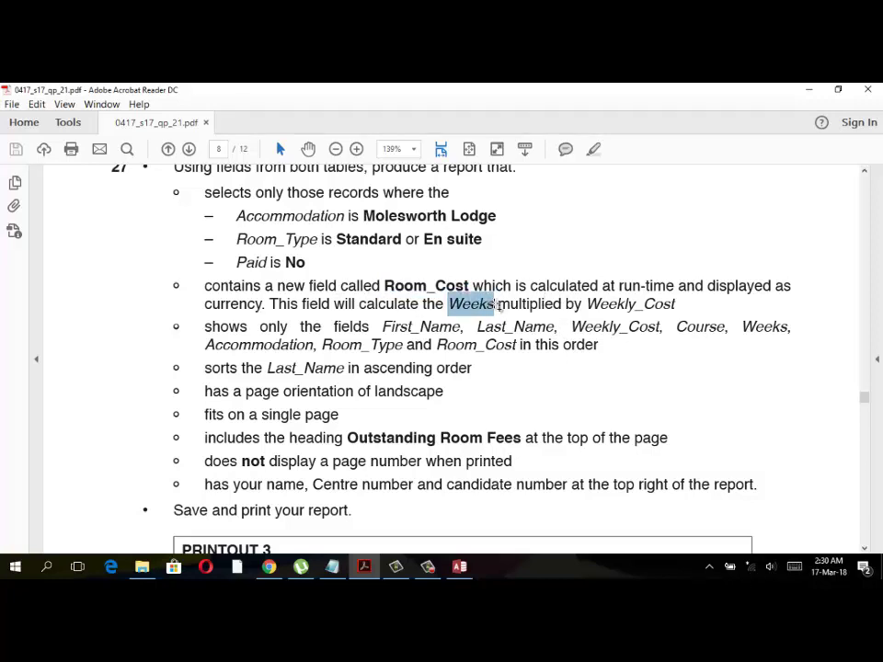
key("alt+Tab")
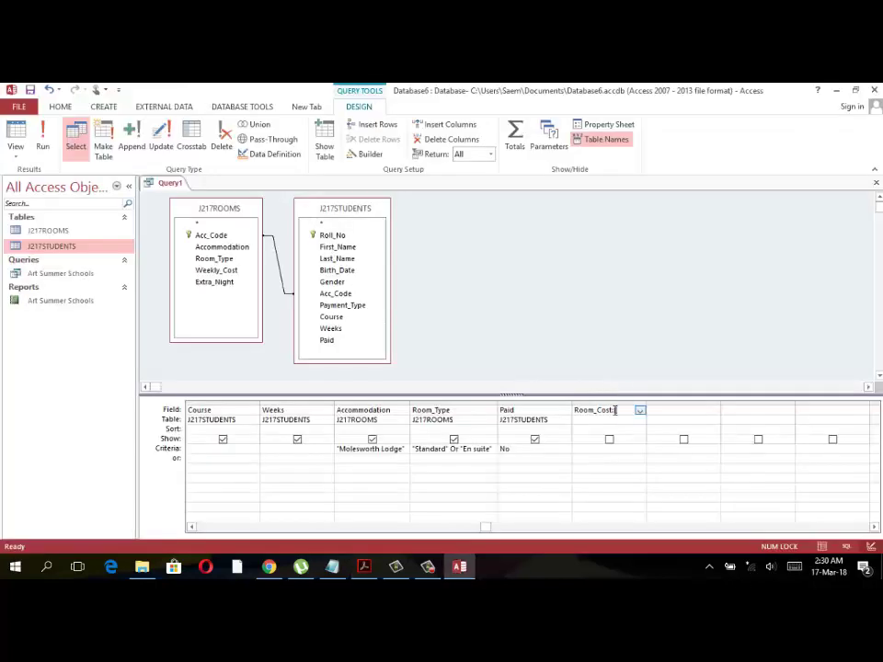
Complete the expression Room_Cost: [Weeks]*[Weekly_Cost] and run the query to check values.
type("[Weeks")
left_click_drag(651, 402, 733, 401)
key("alt+Tab")
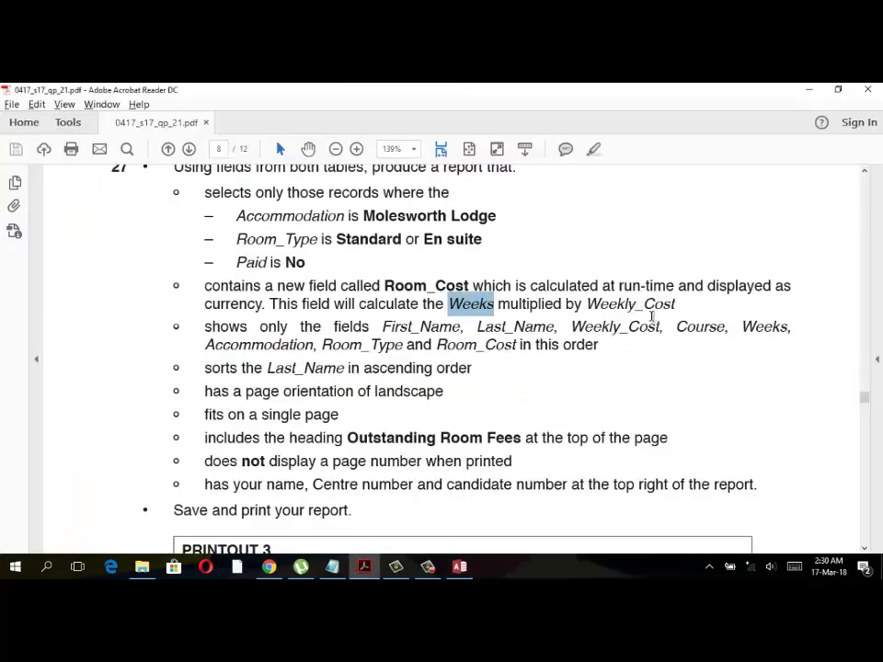
left_click_drag(678, 306, 587, 305)
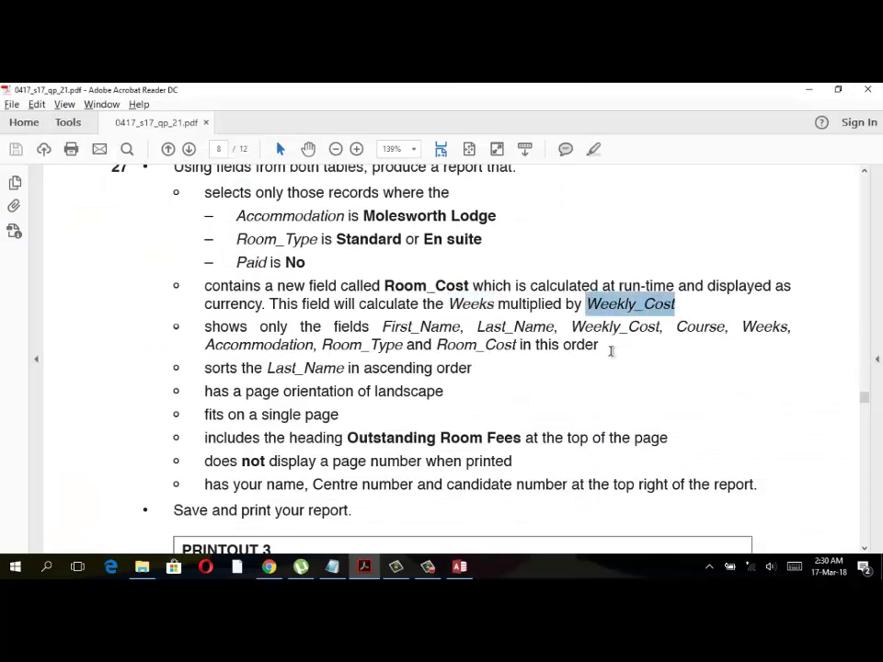
key("alt+Tab")
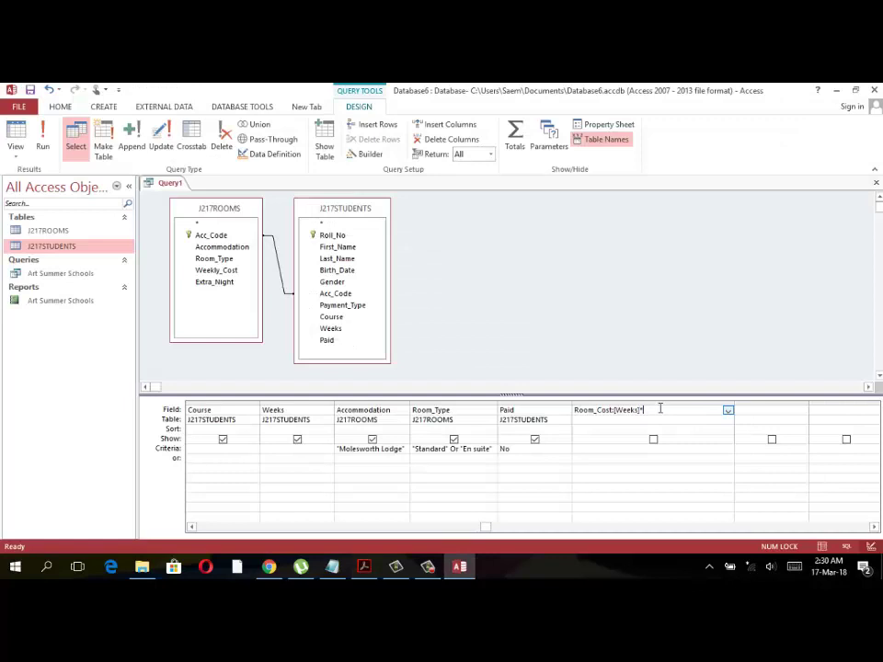
type("[Weekly_Cost]")
left_click(627, 478)
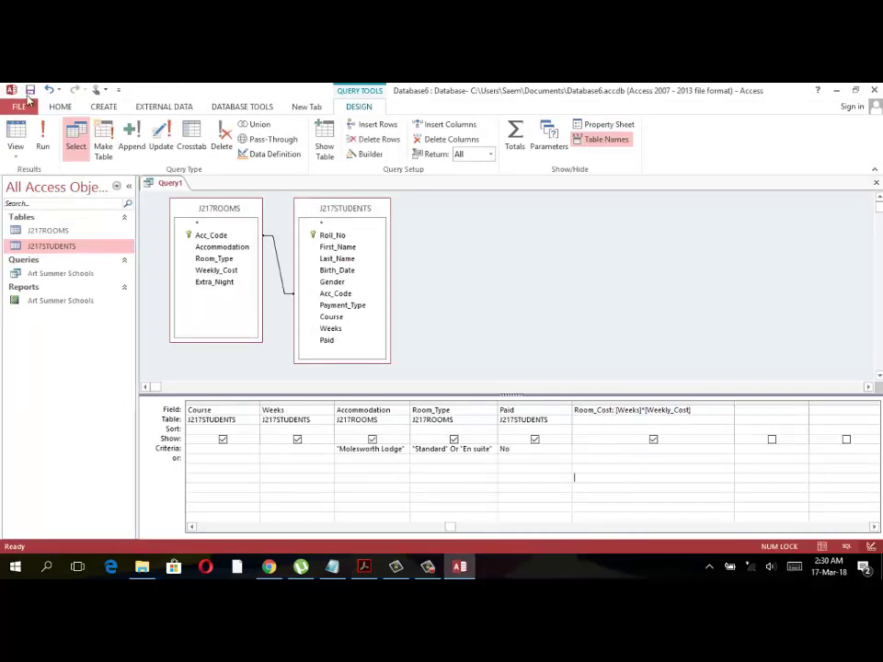
left_click(42, 137)
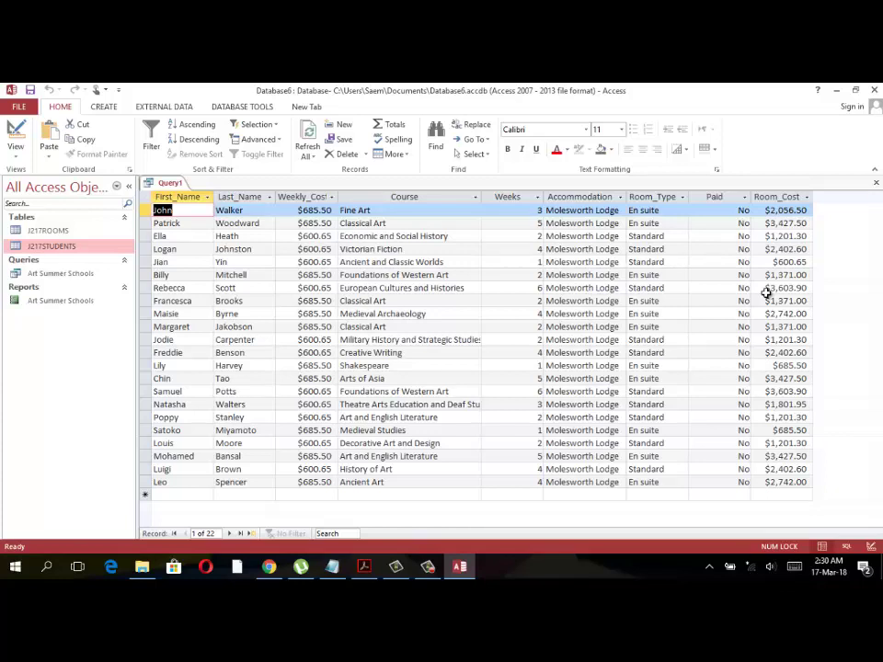
Return the query to Design View and sort Last_Name in ascending order.
key("alt+Tab")
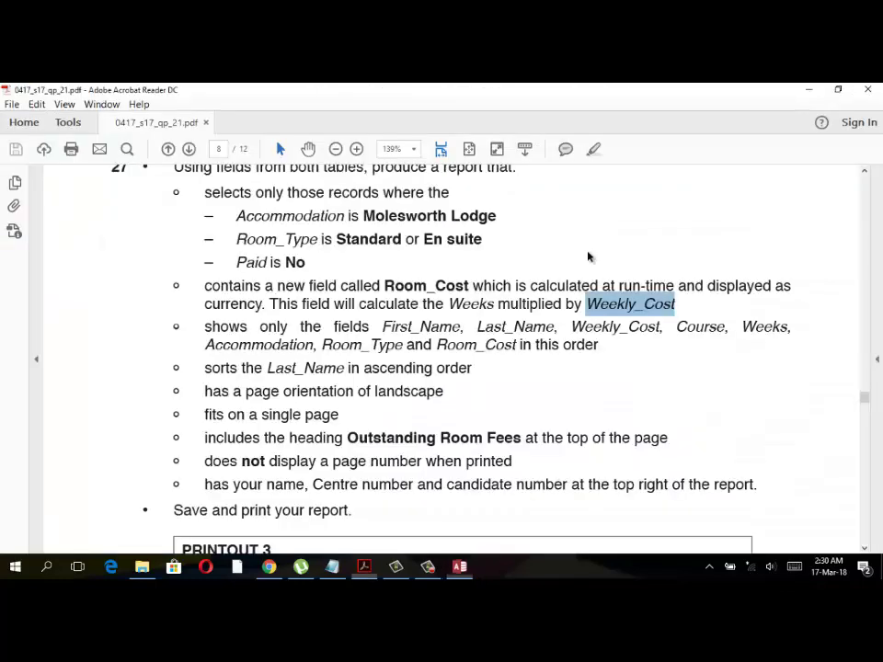
scroll(455, 316, "down", 1)
scroll(446, 317, "down", 1)
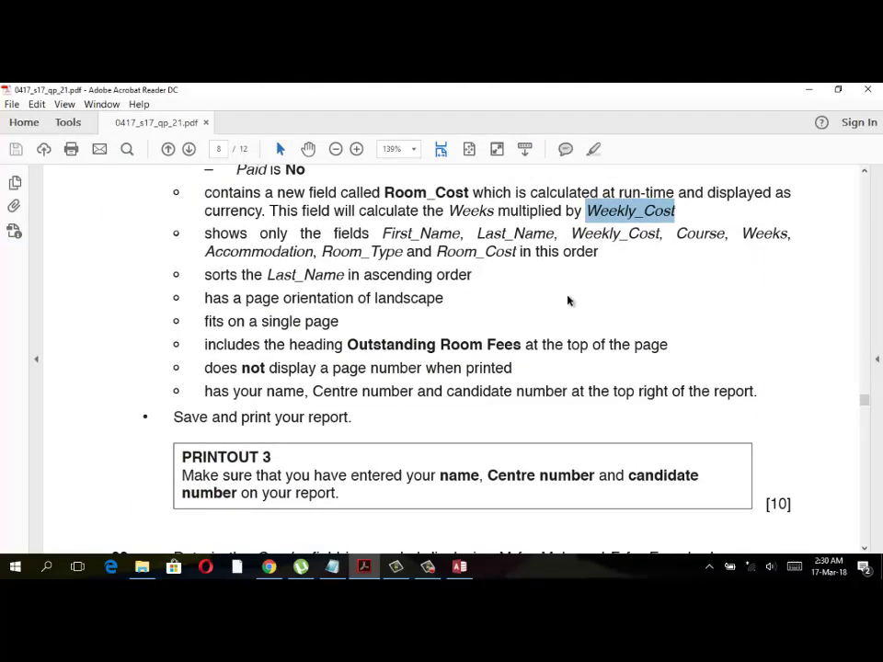
key("alt+Tab")
left_click(16, 151)
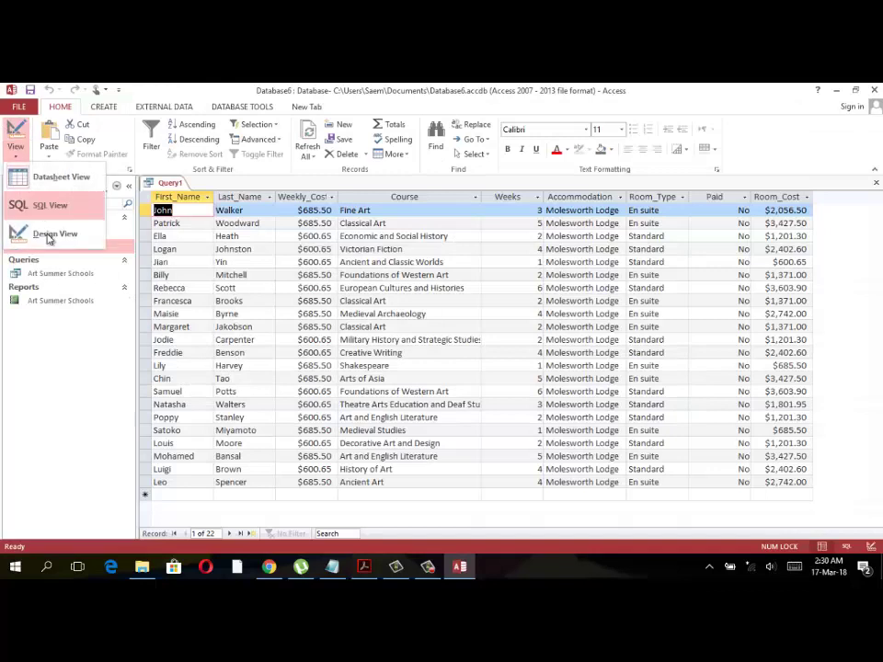
left_click(52, 233)
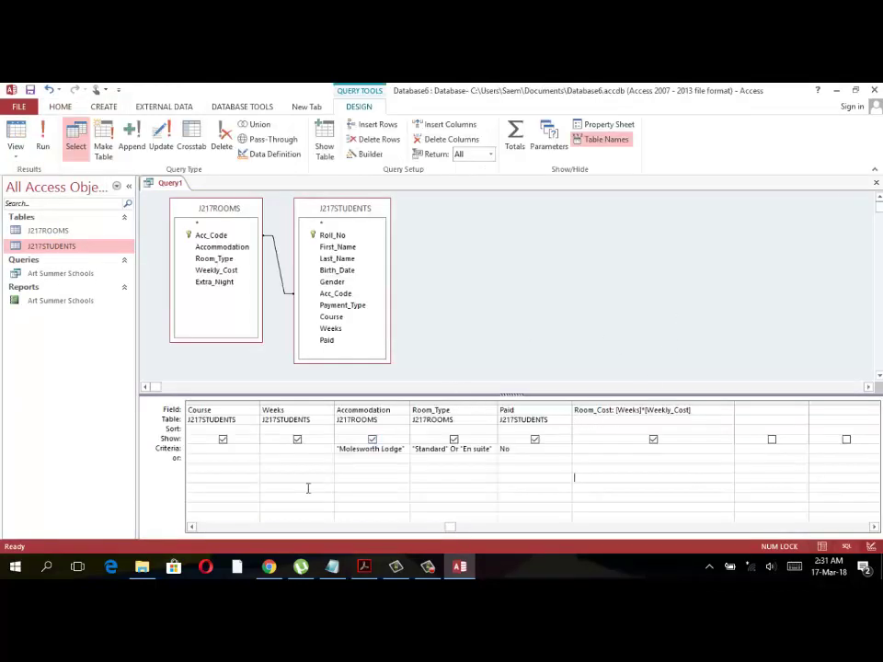
left_click(192, 527)
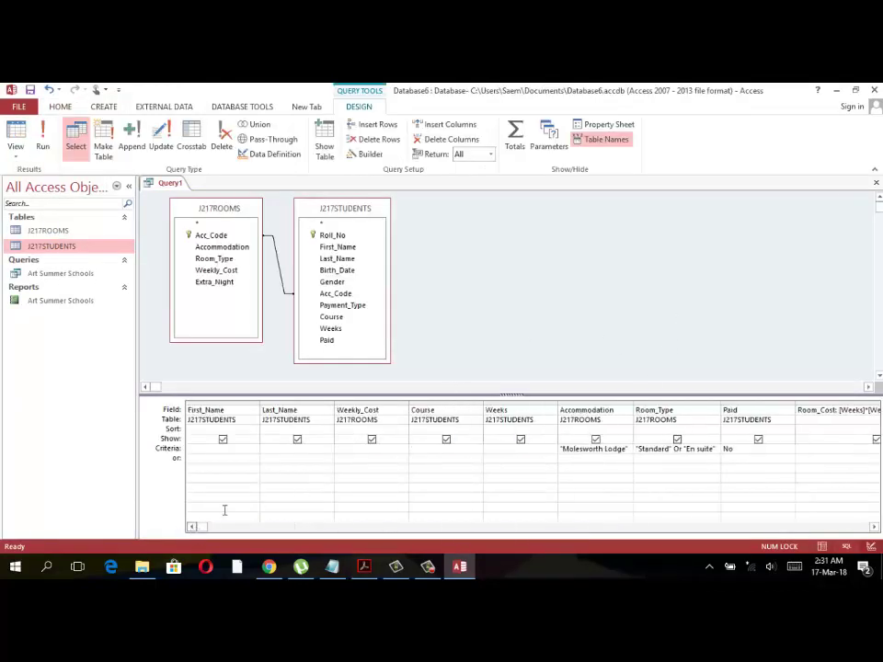
left_click(324, 429)
left_click(324, 438)
Copy the 'Outstanding Room Fees' heading from the task sheet and run the query.
key("alt+Tab")
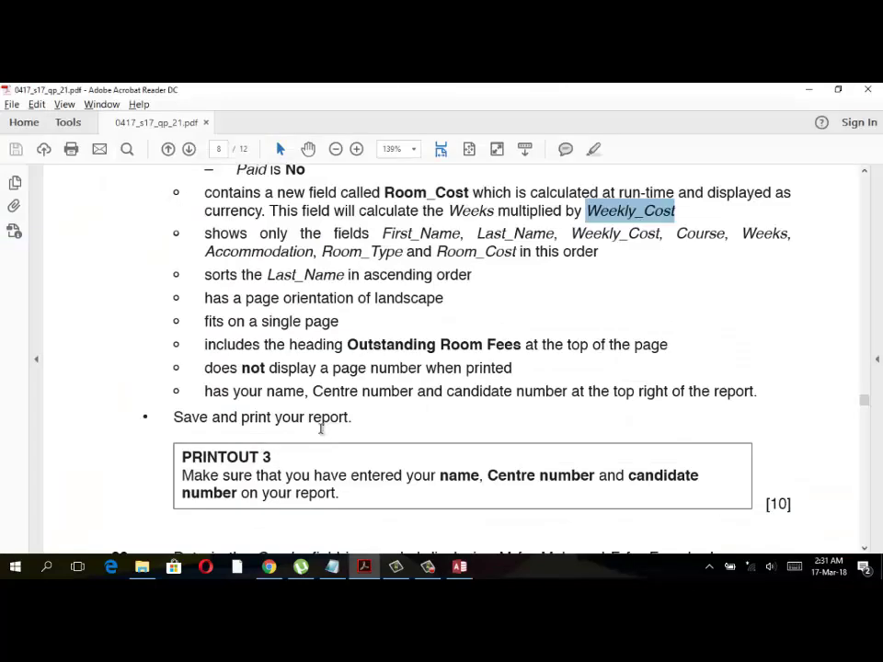
key("alt+Tab")
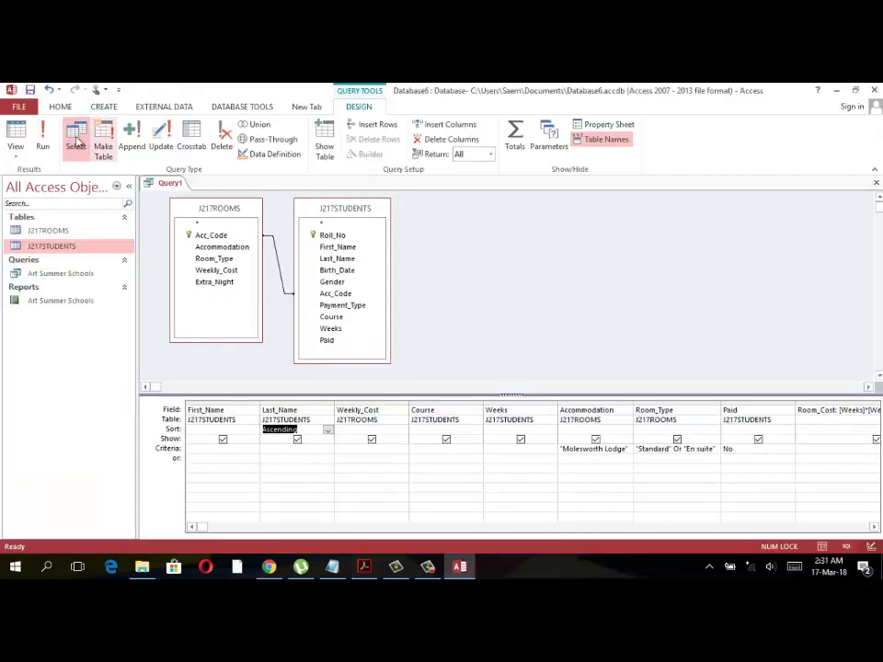
key("alt+Tab")
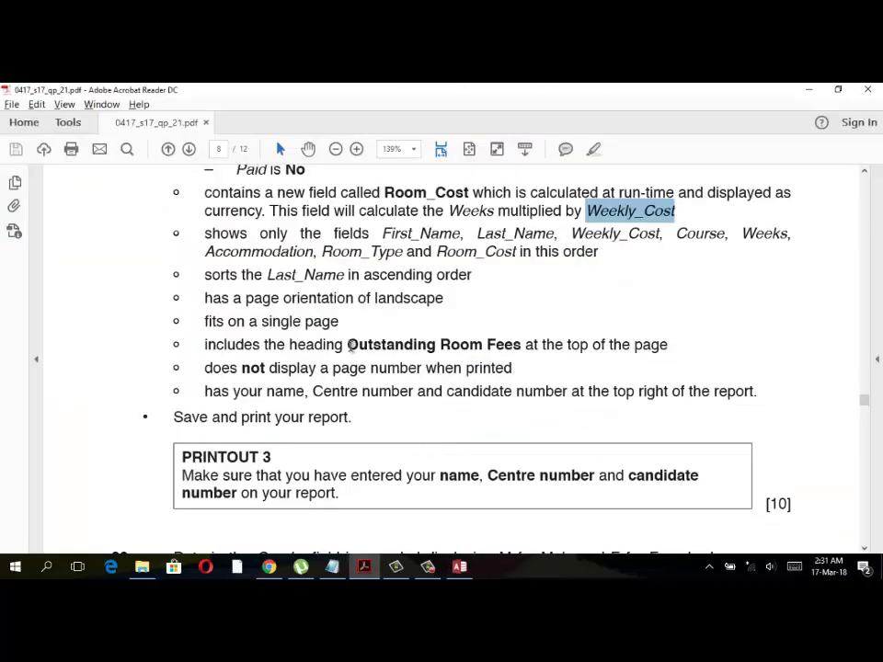
left_click_drag(351, 346, 503, 344)
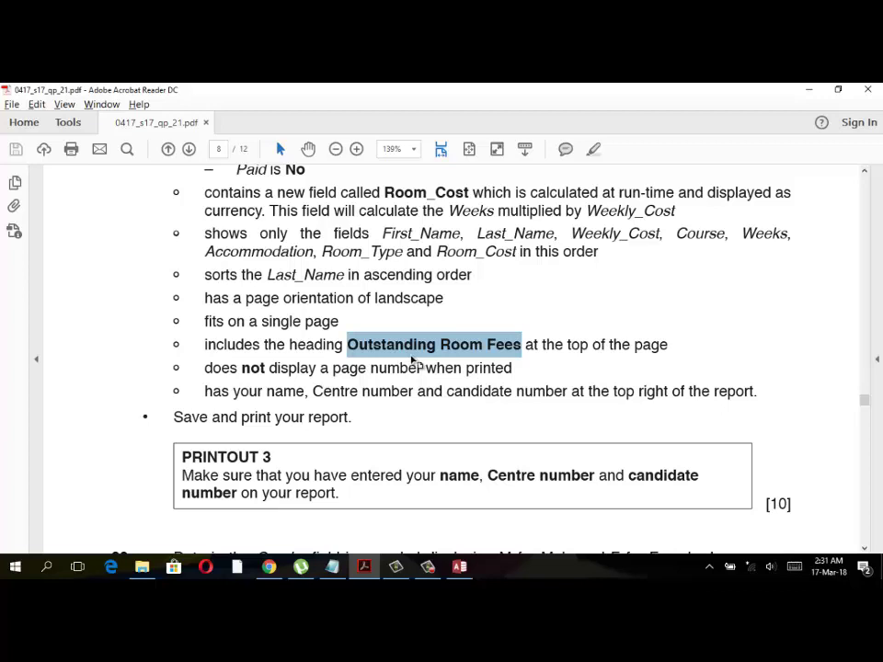
key("alt+Tab")
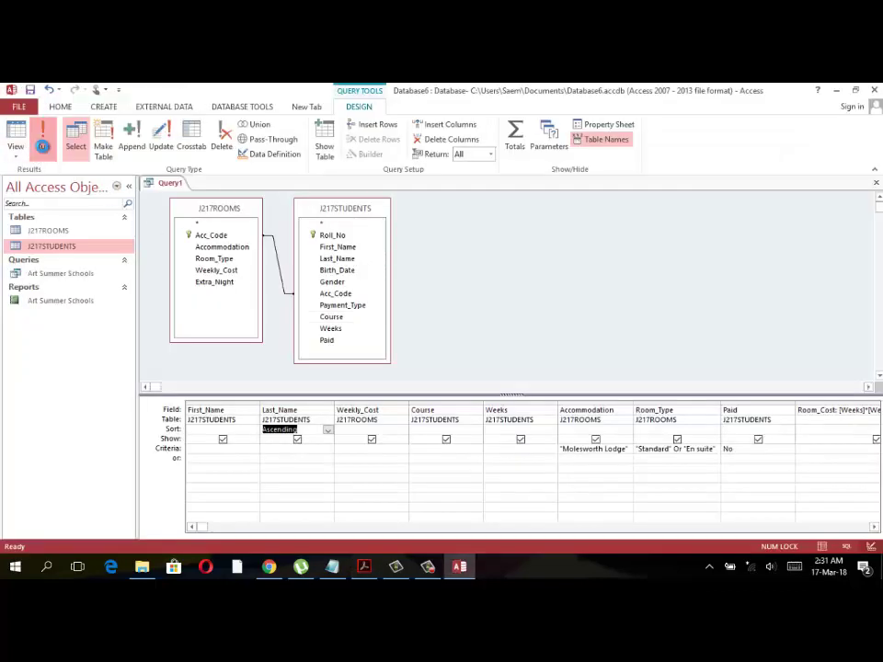
left_click(42, 145)
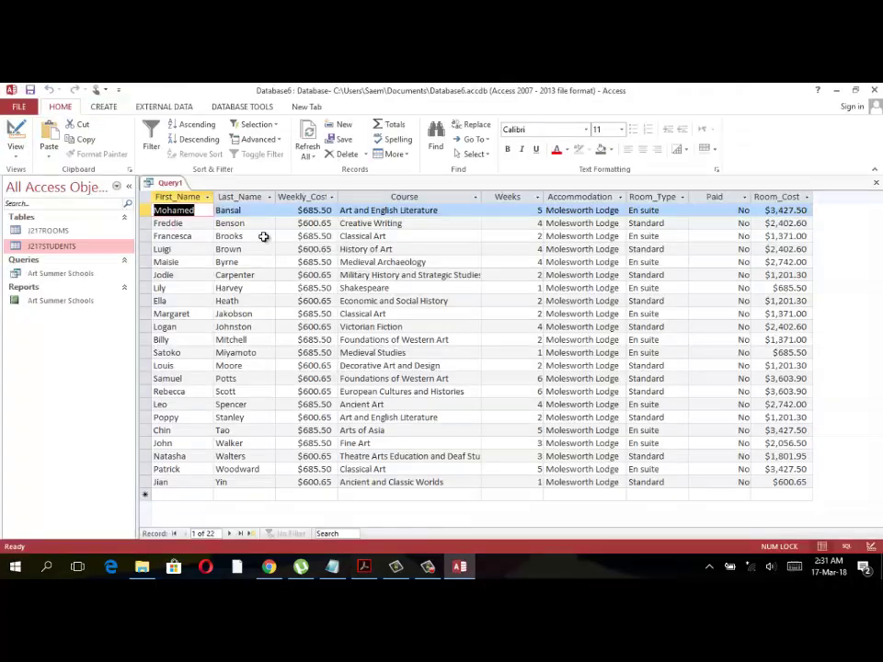
Build a report from the query, saving the query as 'Outstanding Room Fees'.
left_click(99, 108)
left_click(377, 137)
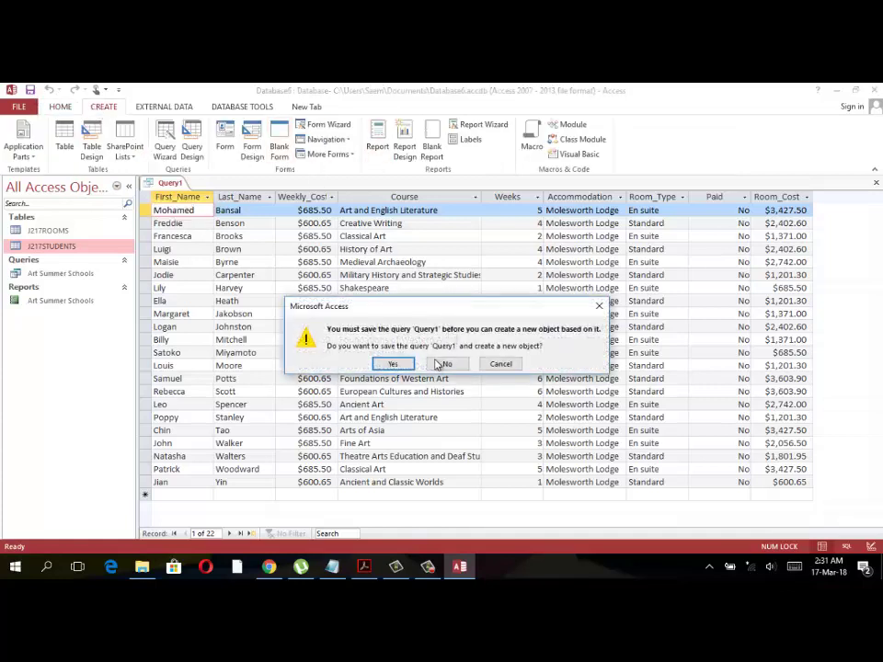
left_click(394, 363)
type("Outstanding Room Fees")
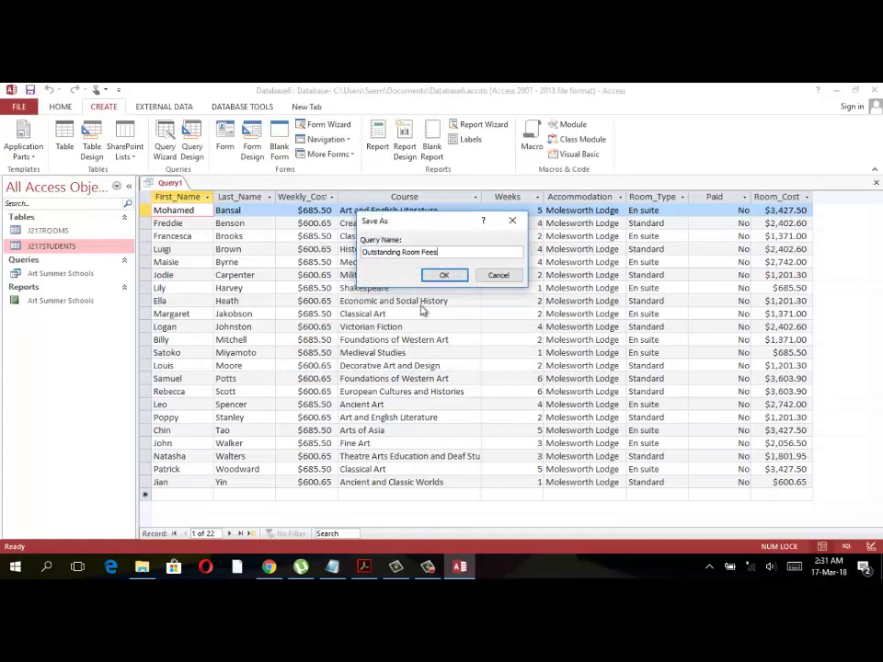
left_click(442, 275)
key("alt+Tab")
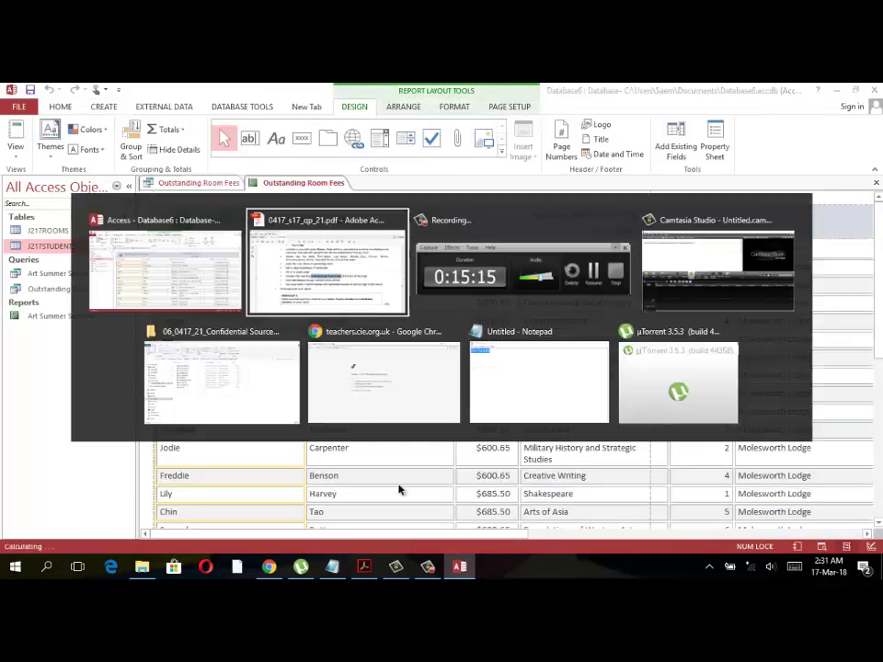
Switch the Outstanding Room Fees report page to landscape orientation.
key("alt+Tab")
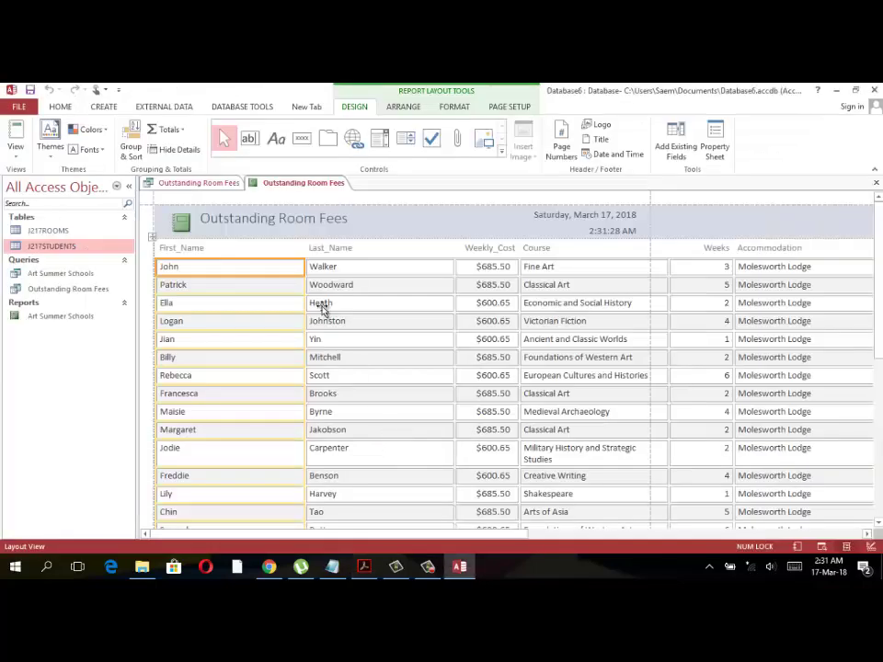
left_click(508, 107)
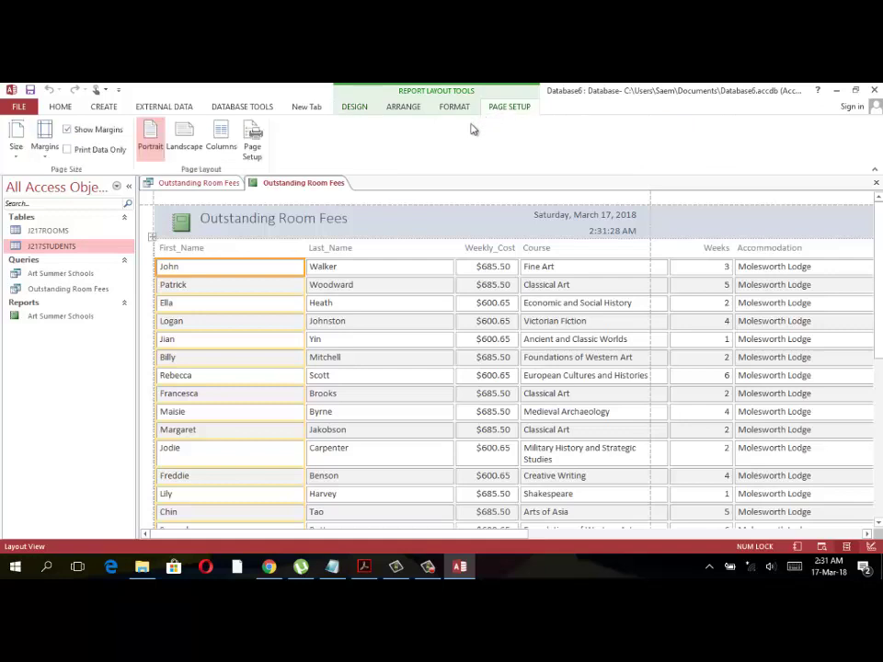
left_click(189, 139)
Narrow the First_Name, Last_Name, Course, Accommodation, Room_Type and Paid columns to fit the page.
left_click_drag(306, 267, 219, 266)
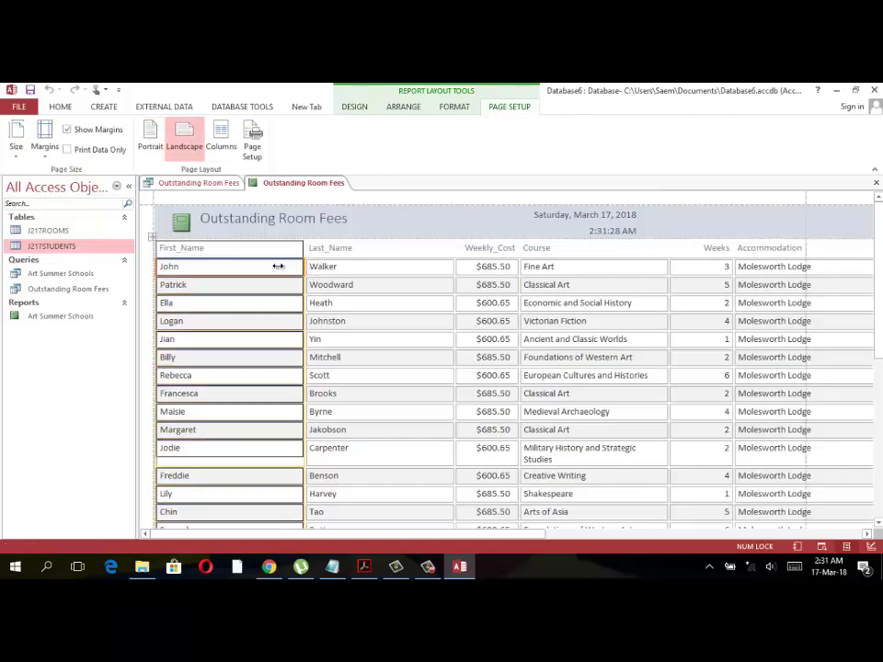
left_click(346, 266)
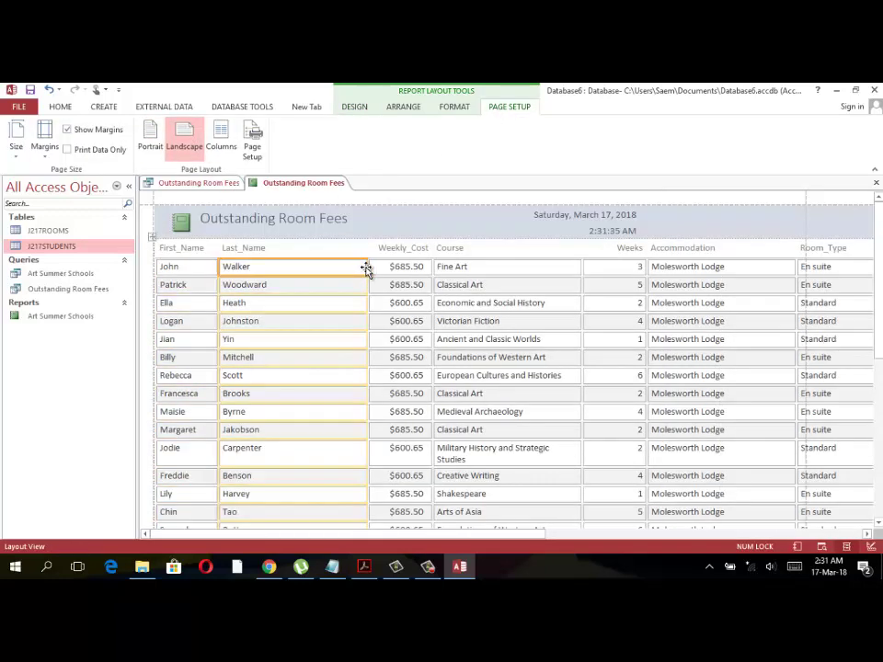
left_click_drag(367, 266, 287, 266)
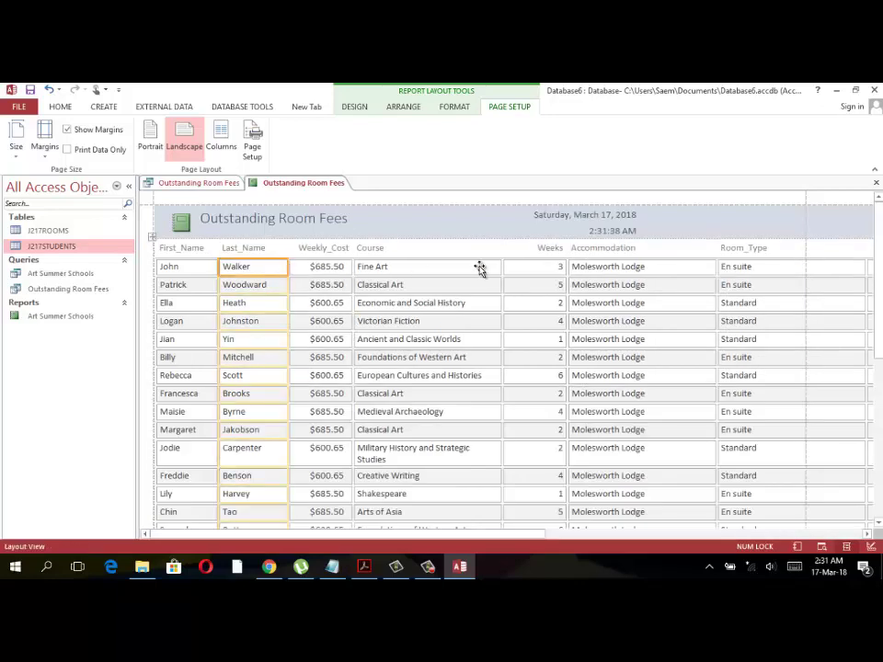
left_click(483, 269)
left_click_drag(502, 267, 490, 267)
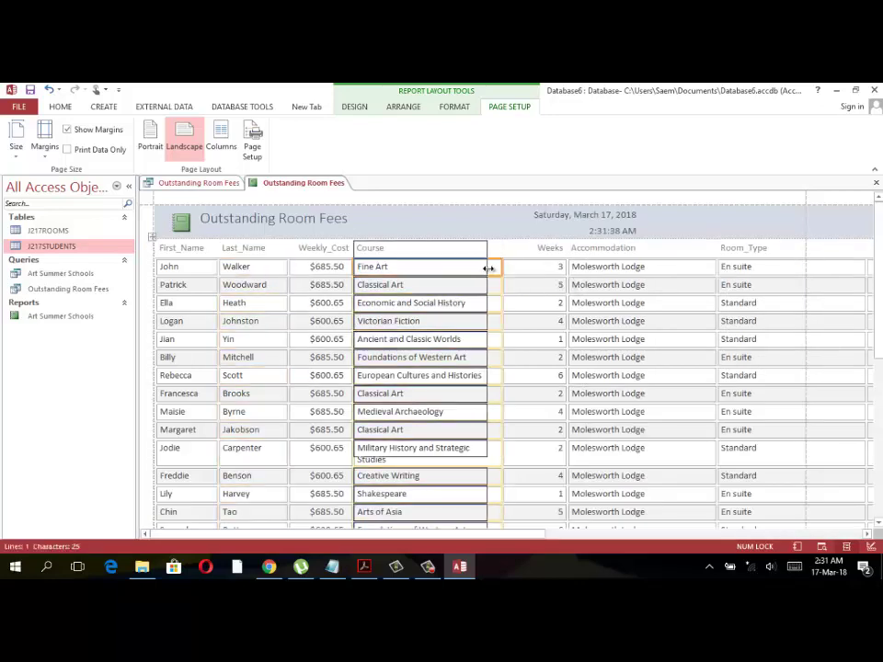
left_click(675, 286)
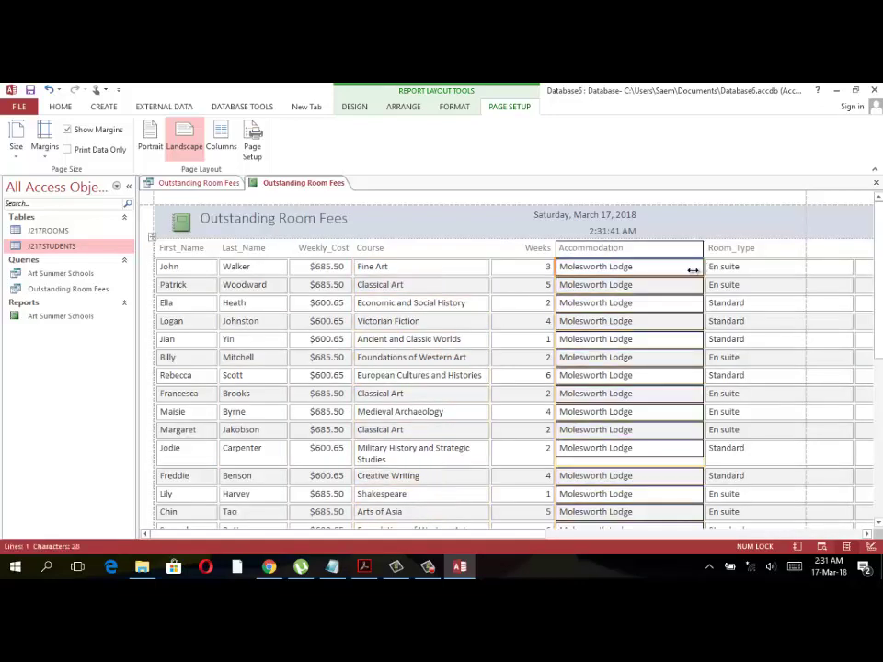
left_click_drag(705, 266, 644, 266)
left_click(787, 266)
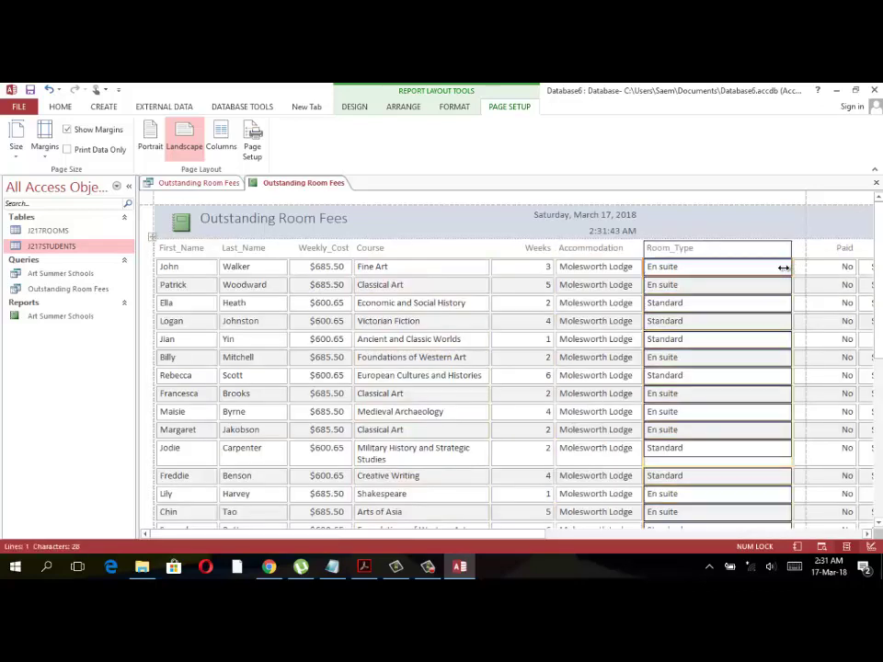
left_click_drag(787, 267, 699, 266)
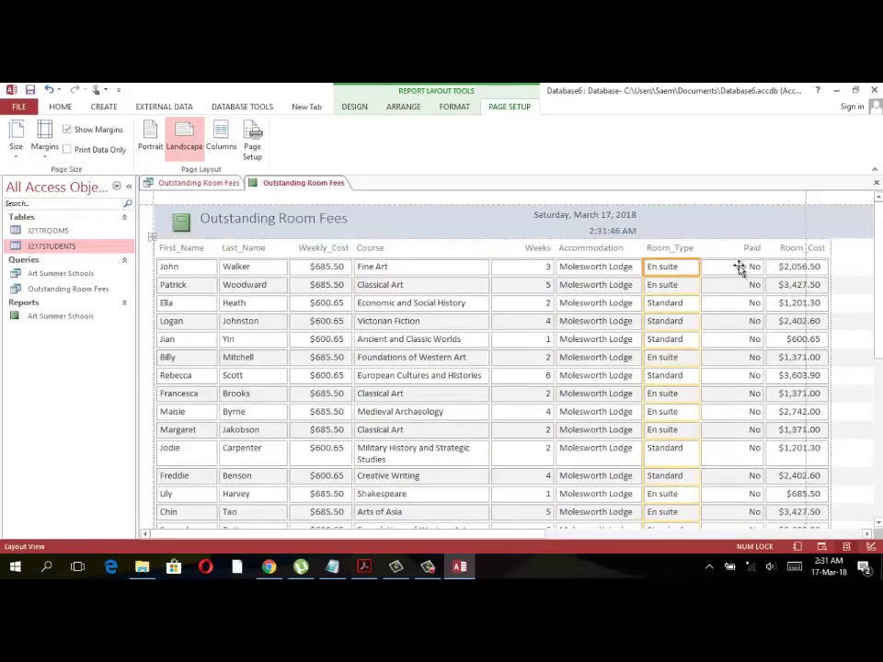
left_click(750, 266)
left_click_drag(701, 267, 737, 266)
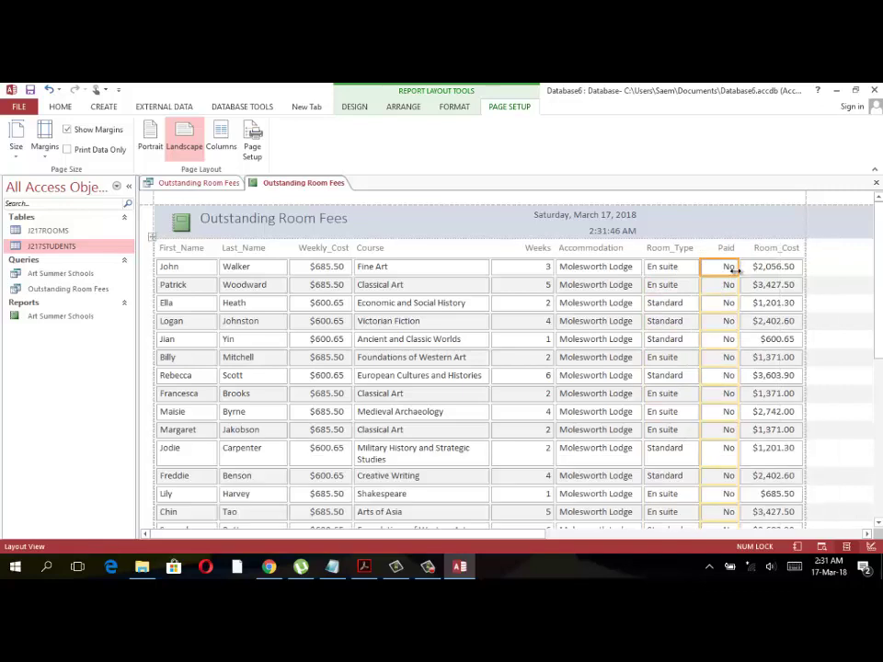
key("alt+Tab")
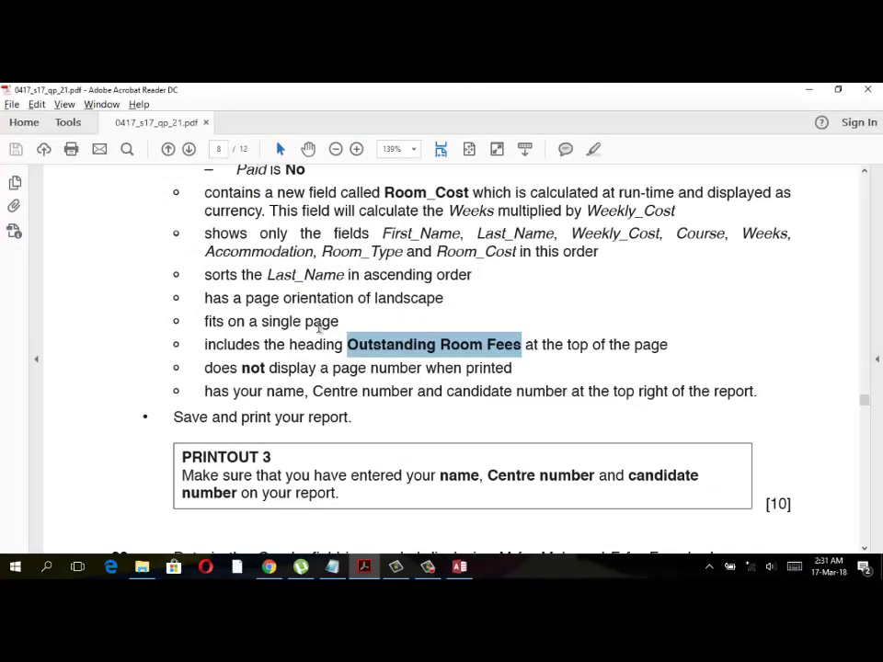
key("alt+Tab")
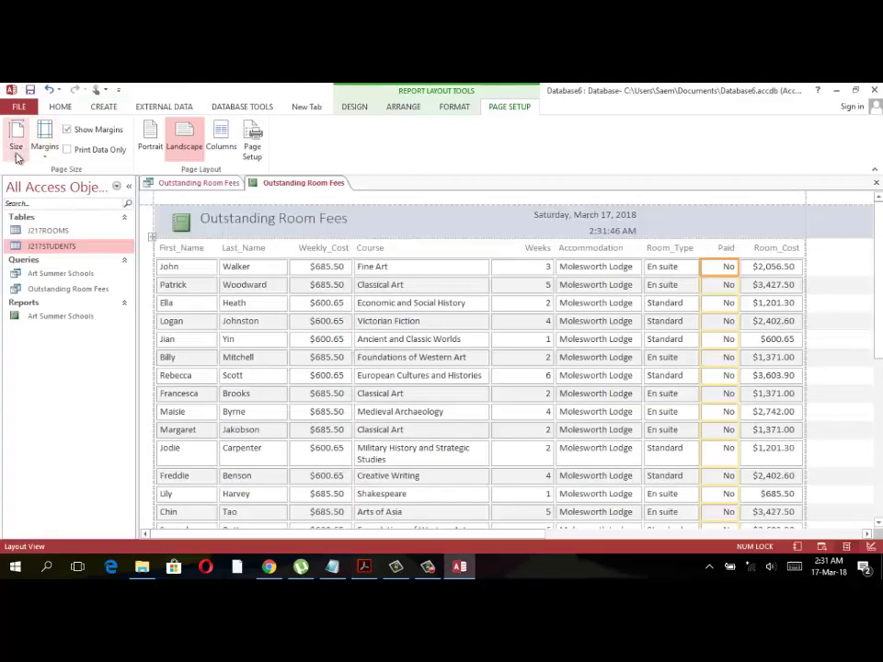
left_click(57, 108)
left_click(15, 155)
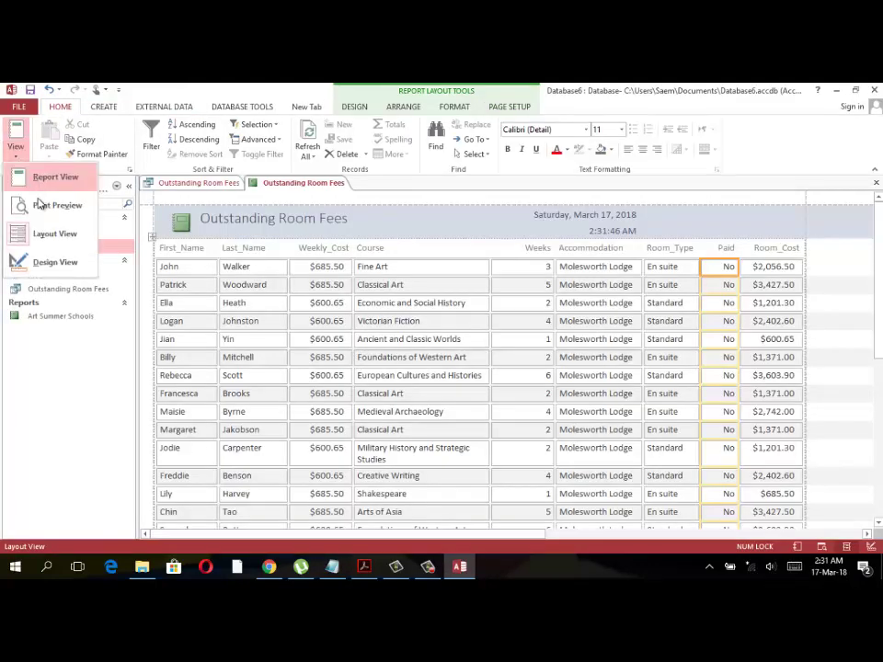
left_click(43, 204)
scroll(452, 445, "down", 3)
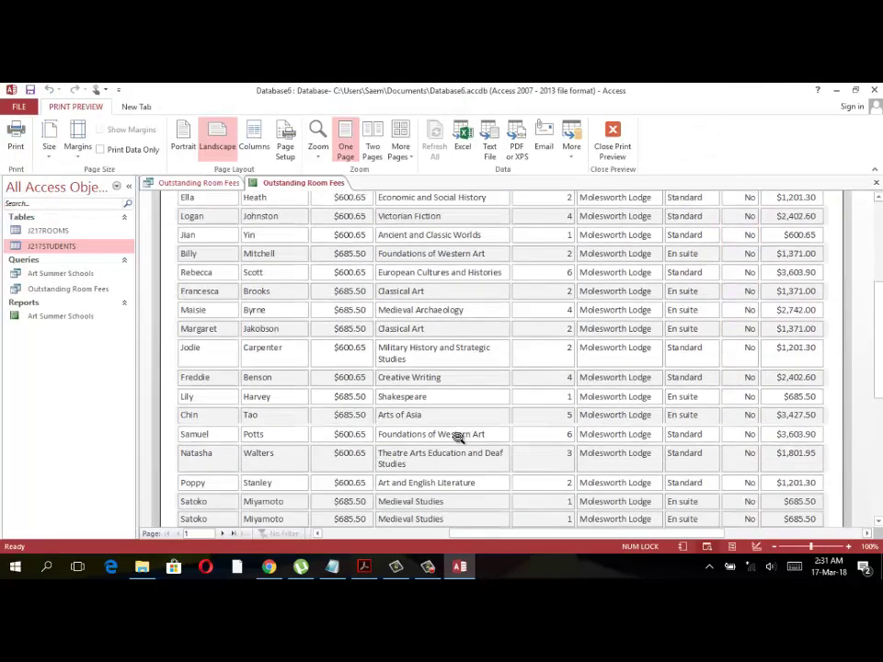
scroll(457, 436, "down", 3)
scroll(457, 438, "down", 3)
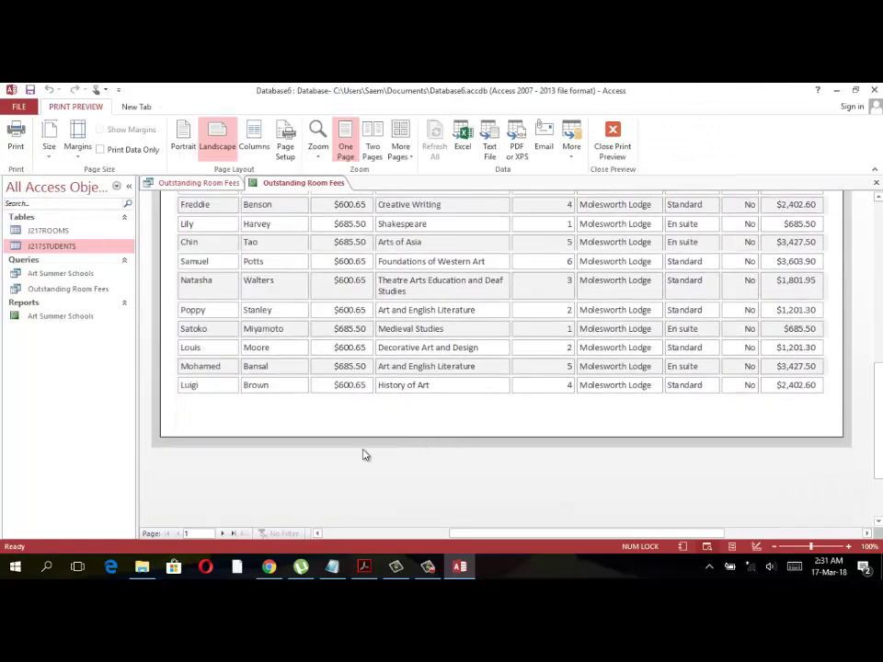
left_click(221, 533)
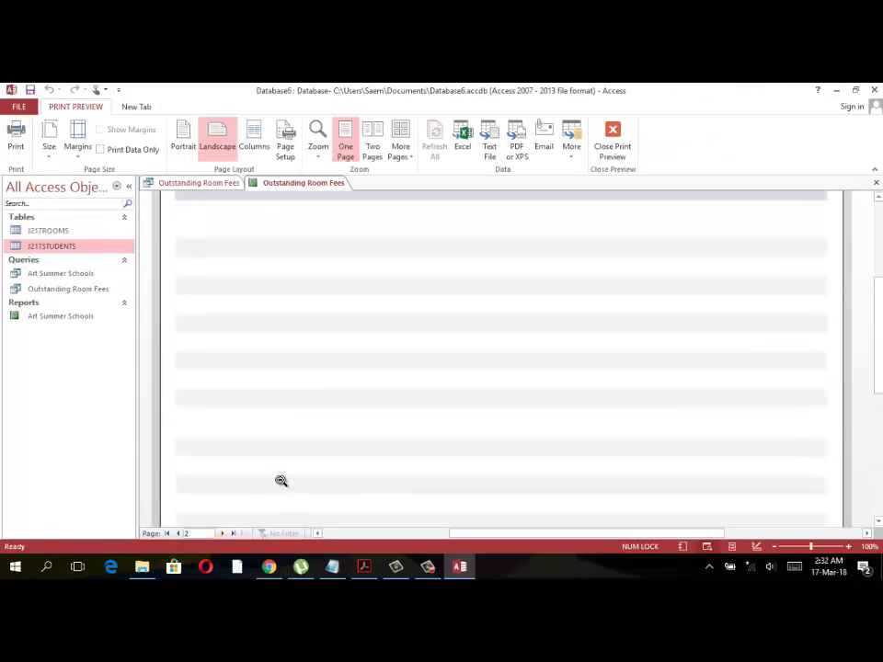
left_click(221, 535)
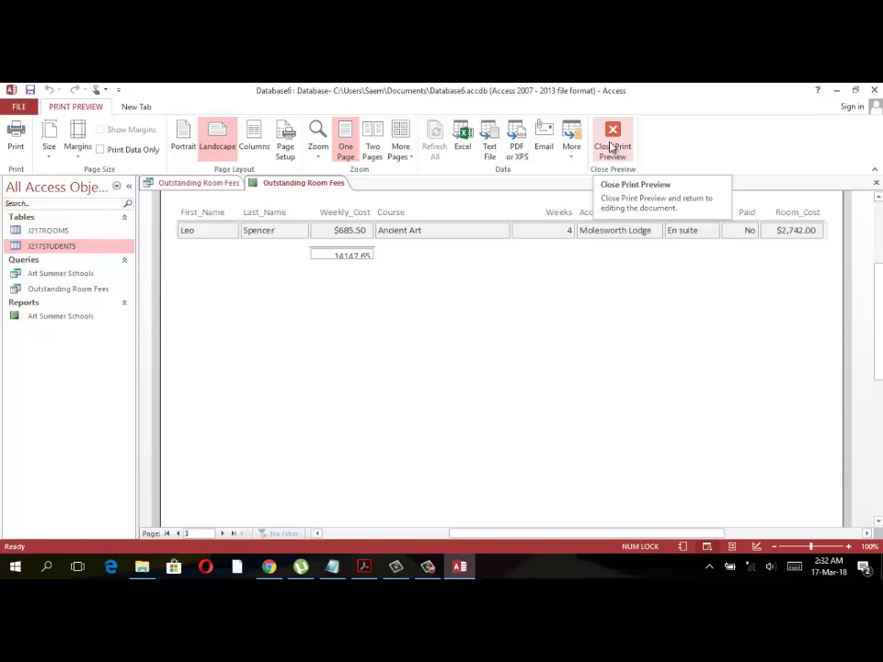
left_click(612, 147)
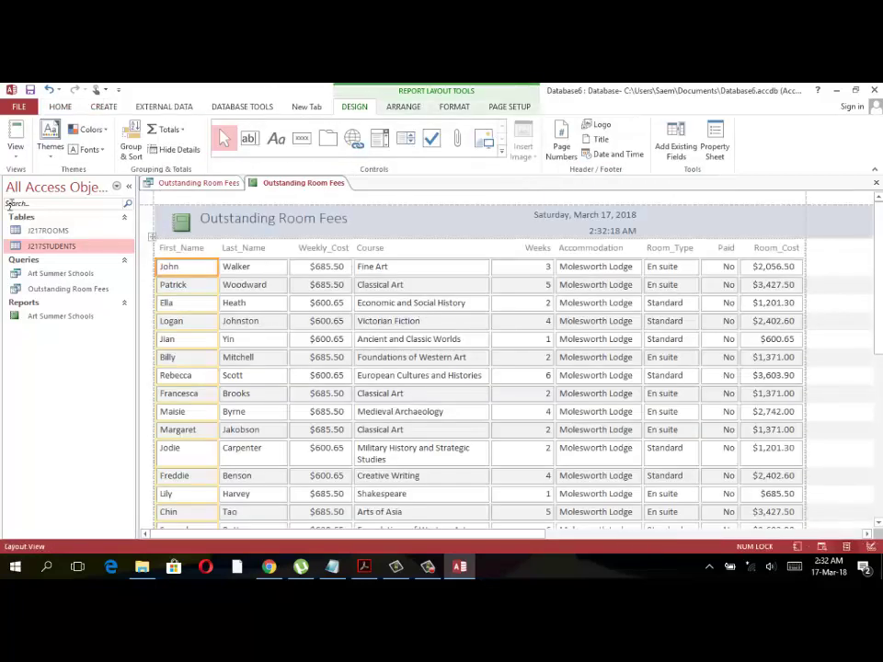
In Design View, move the =Sum total up within the Report Footer.
left_click(15, 154)
left_click(39, 262)
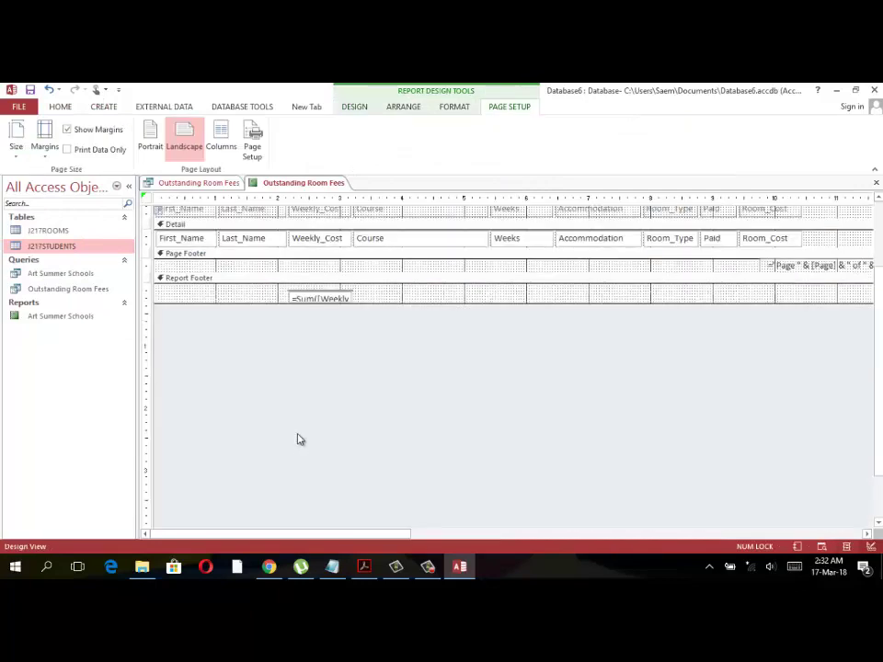
scroll(230, 395, "up", 2)
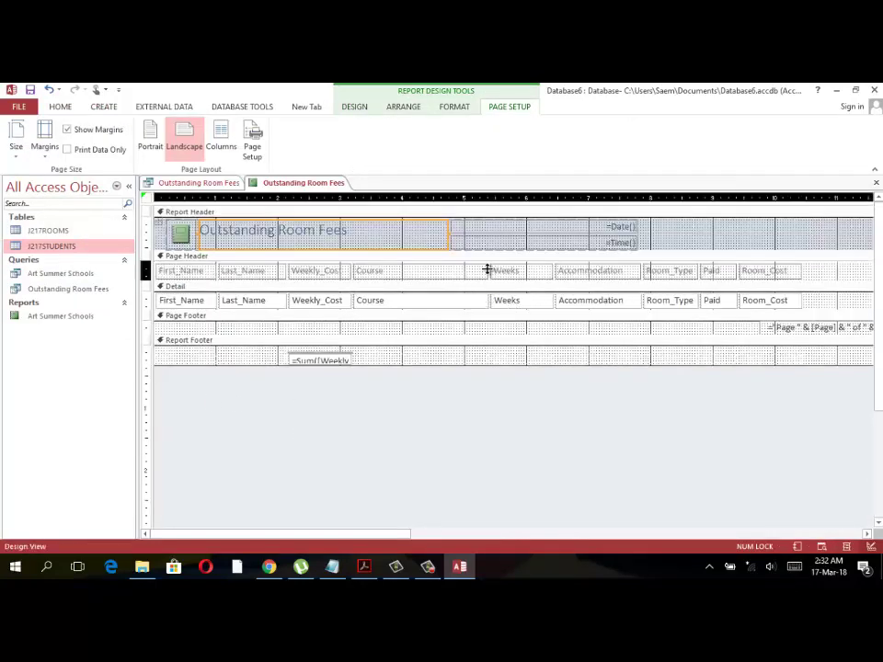
left_click(450, 340)
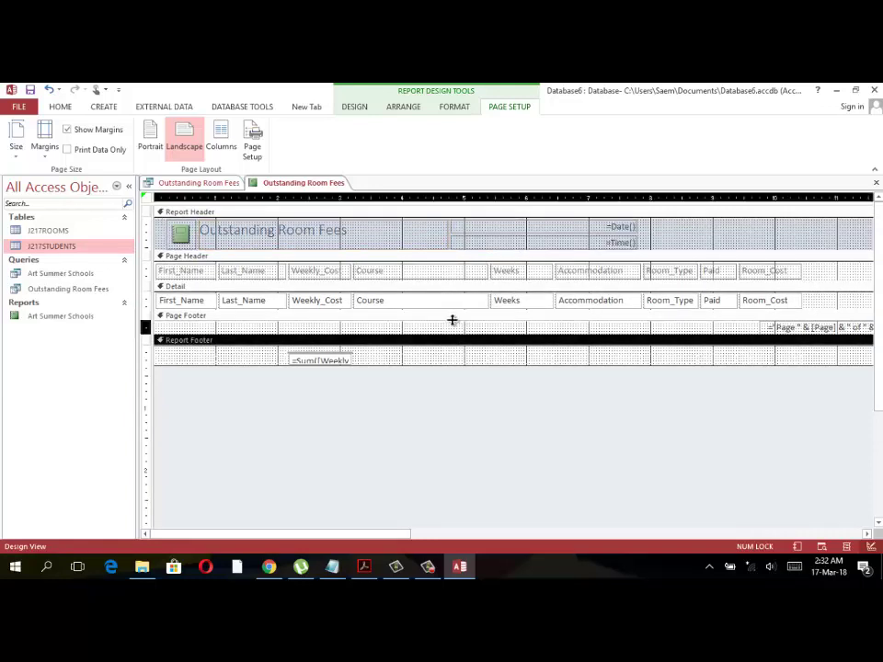
left_click_drag(347, 362, 350, 355)
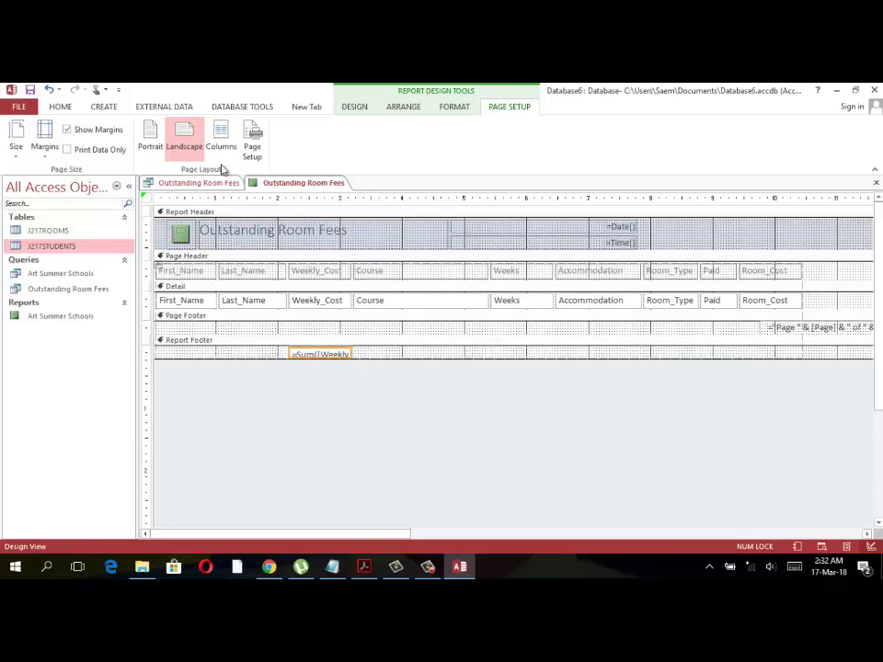
Check the report's pages in Print Preview, then return to Design View.
left_click(60, 107)
left_click(23, 159)
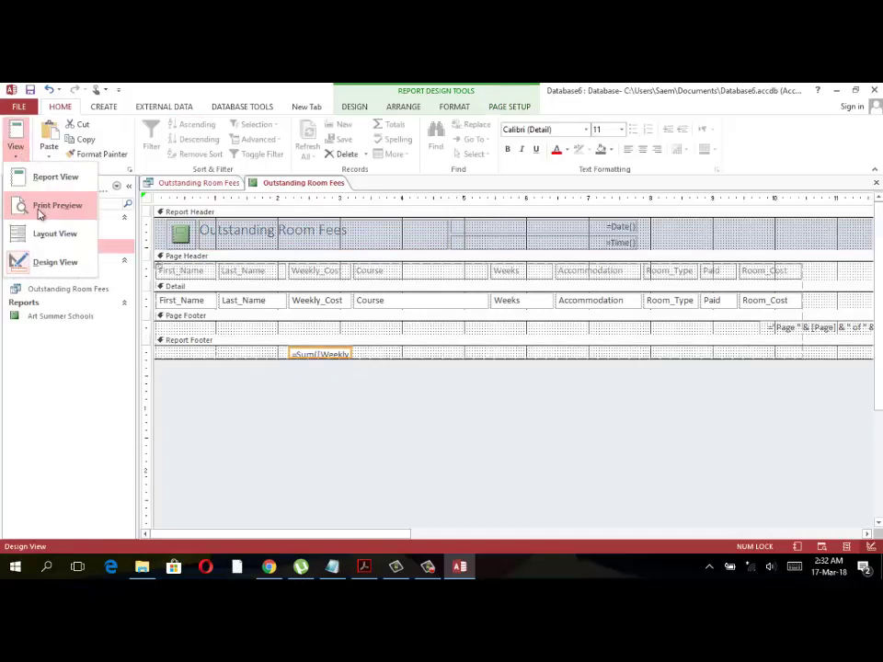
left_click(40, 207)
scroll(226, 334, "down", 3)
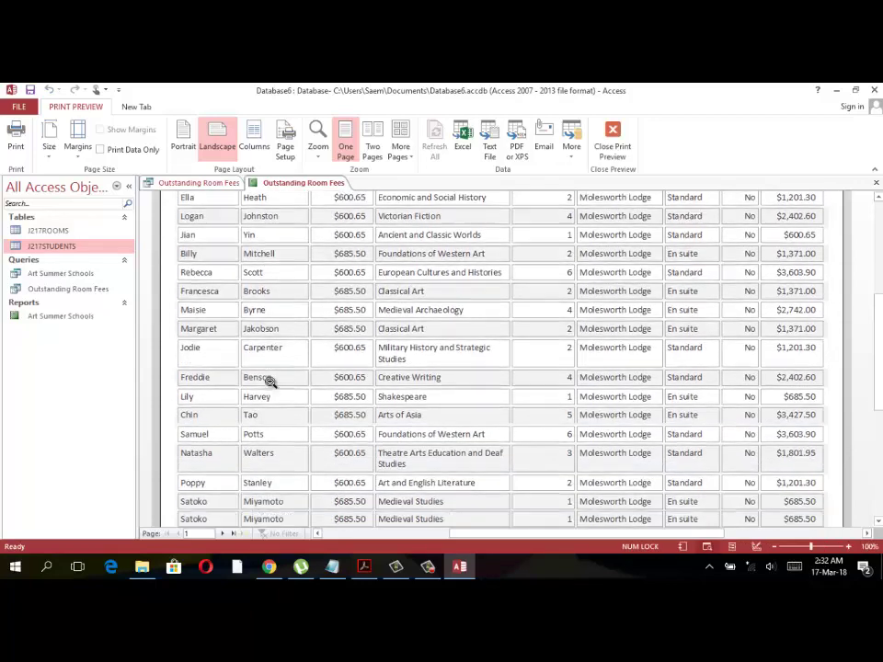
scroll(269, 382, "down", 4)
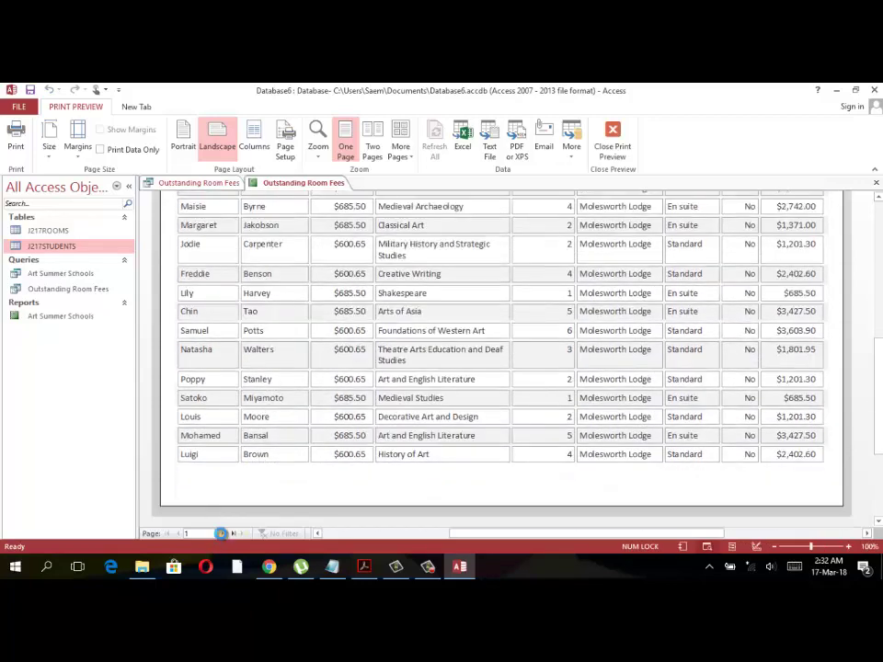
scroll(381, 437, "down", 3)
scroll(381, 437, "down", 2)
scroll(377, 437, "down", 2)
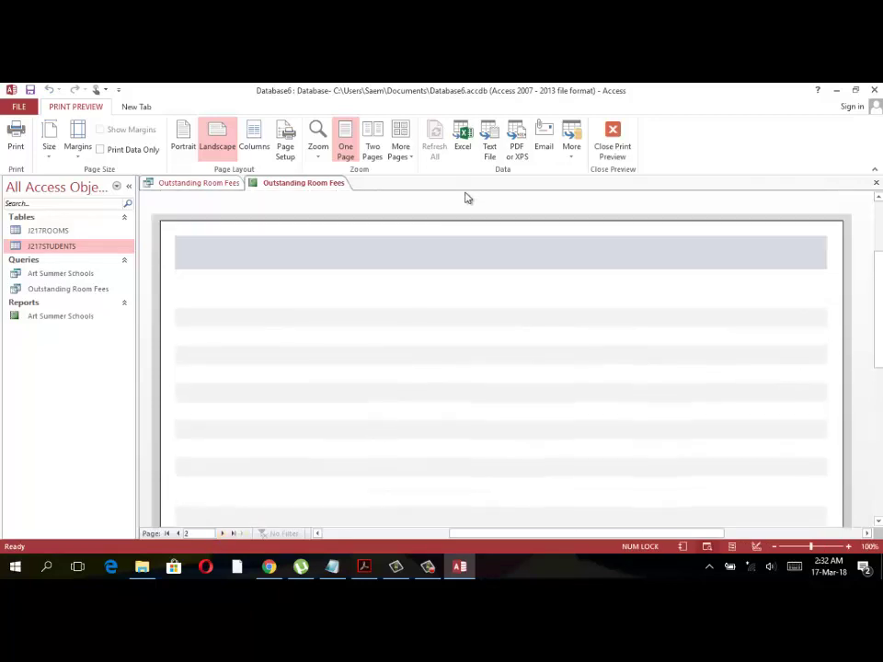
left_click(610, 147)
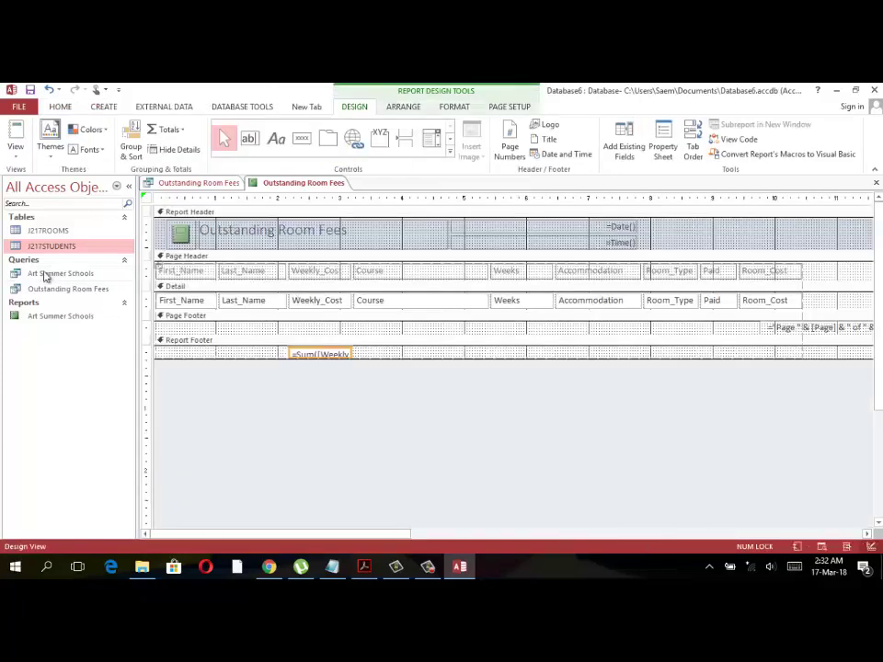
Move the page-number box left inside the Page Footer.
left_click_drag(364, 534, 662, 534)
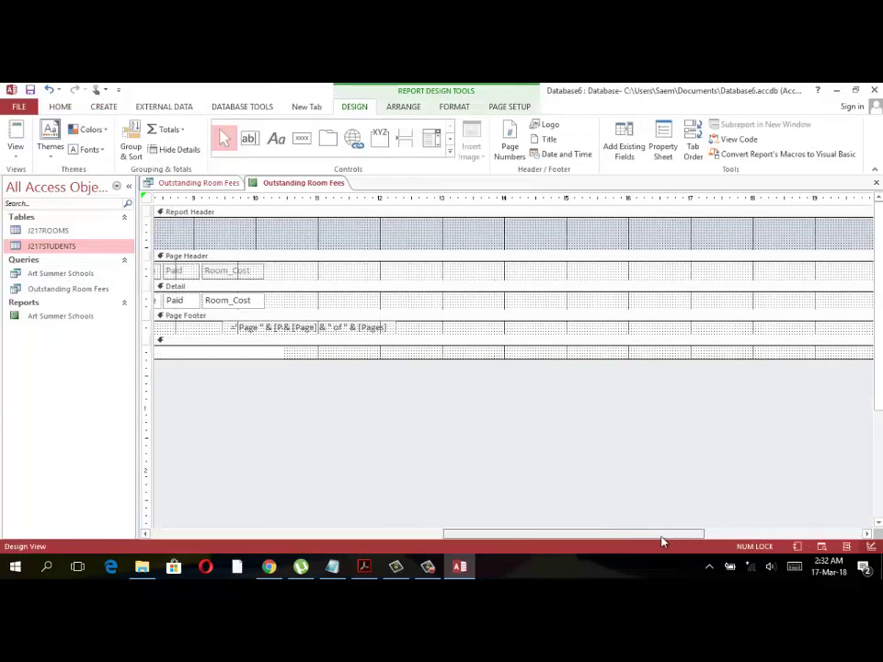
left_click(292, 330)
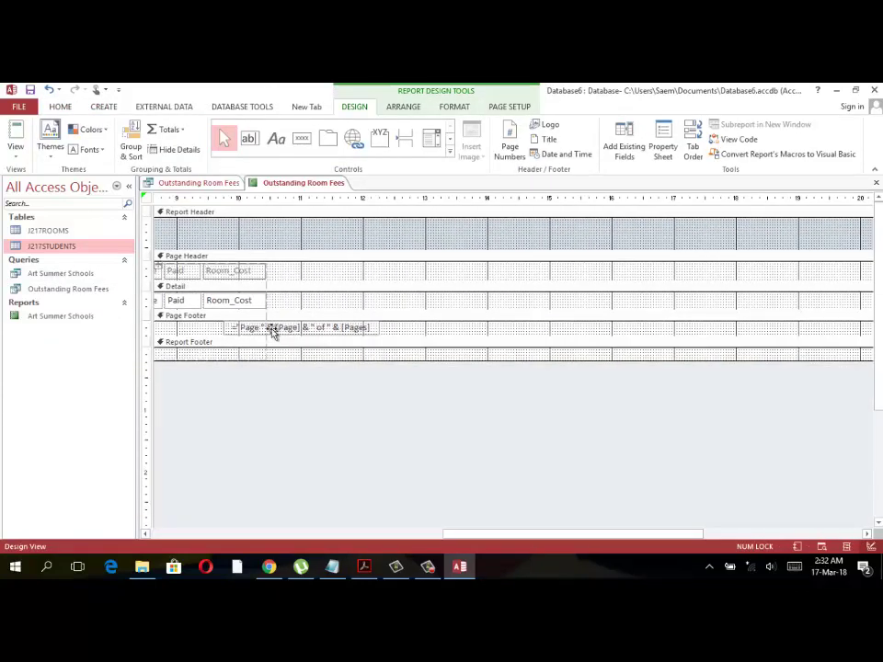
mouse_move(179, 327)
left_mouse_down()
mouse_move(232, 338)
mouse_move(225, 334)
left_mouse_up()
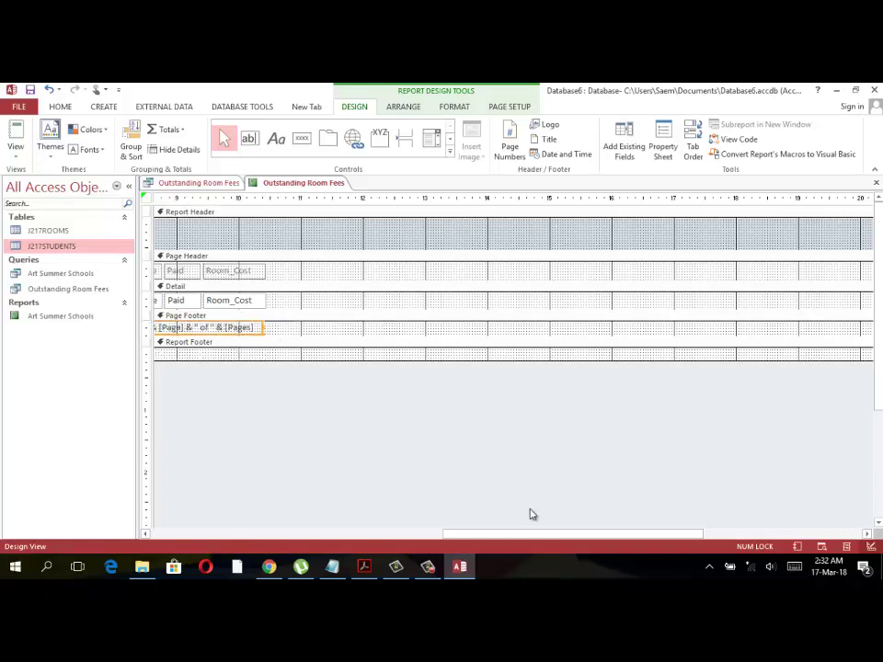
Drag the report's right edge in to about 11 on the ruler.
left_click(436, 533)
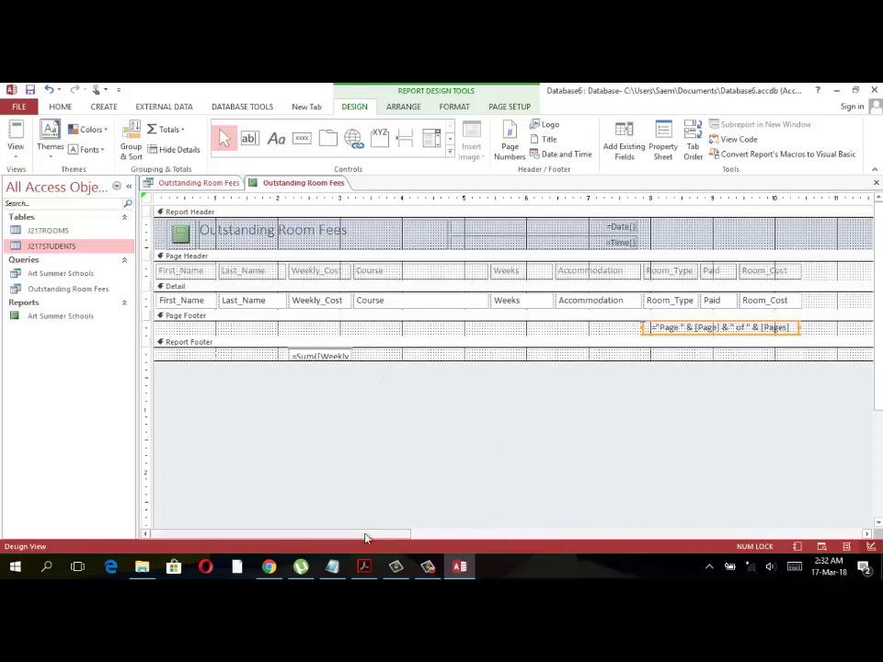
left_click_drag(364, 533, 821, 533)
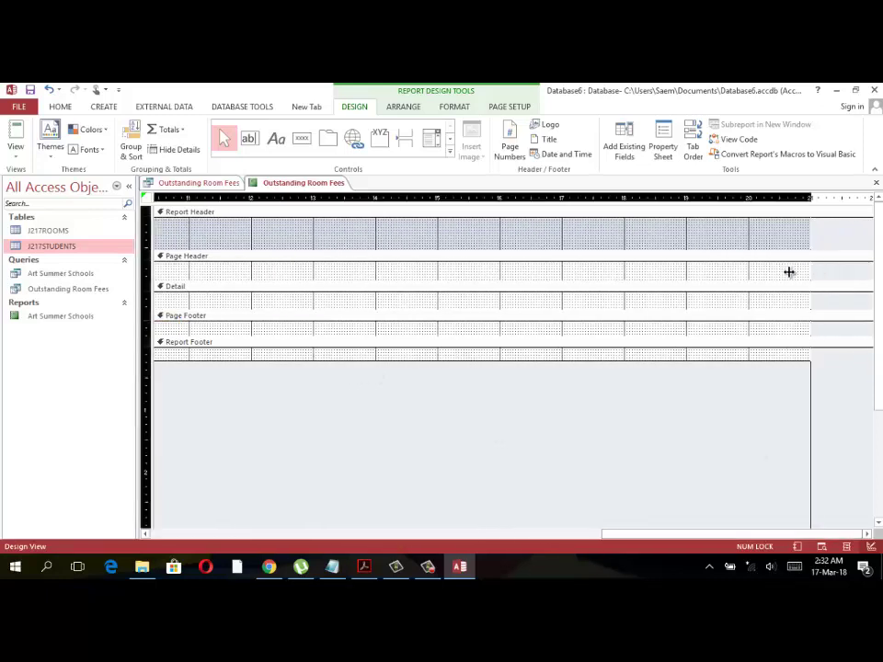
left_click_drag(823, 268, 181, 278)
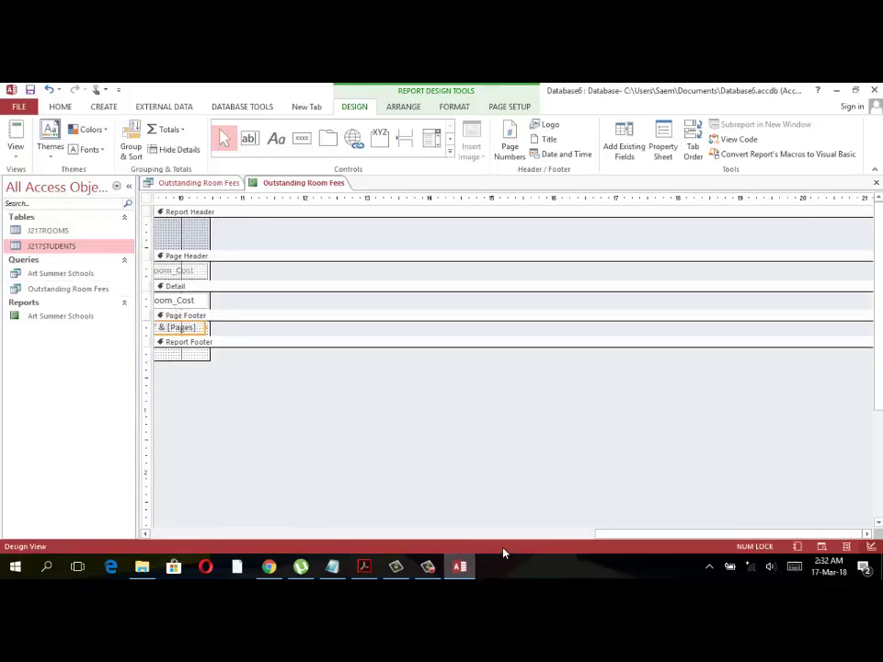
left_click_drag(588, 533, 133, 534)
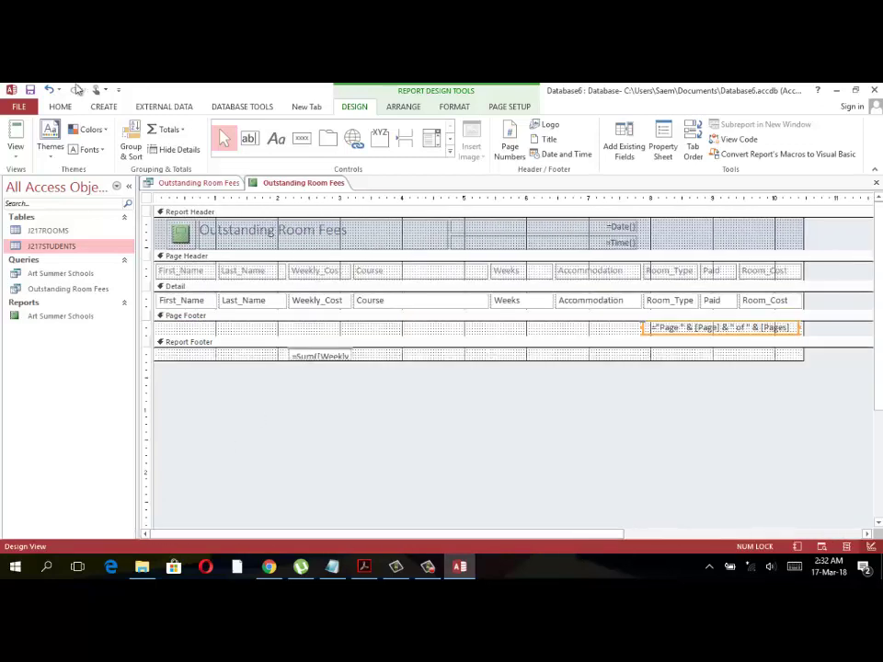
left_click(16, 148)
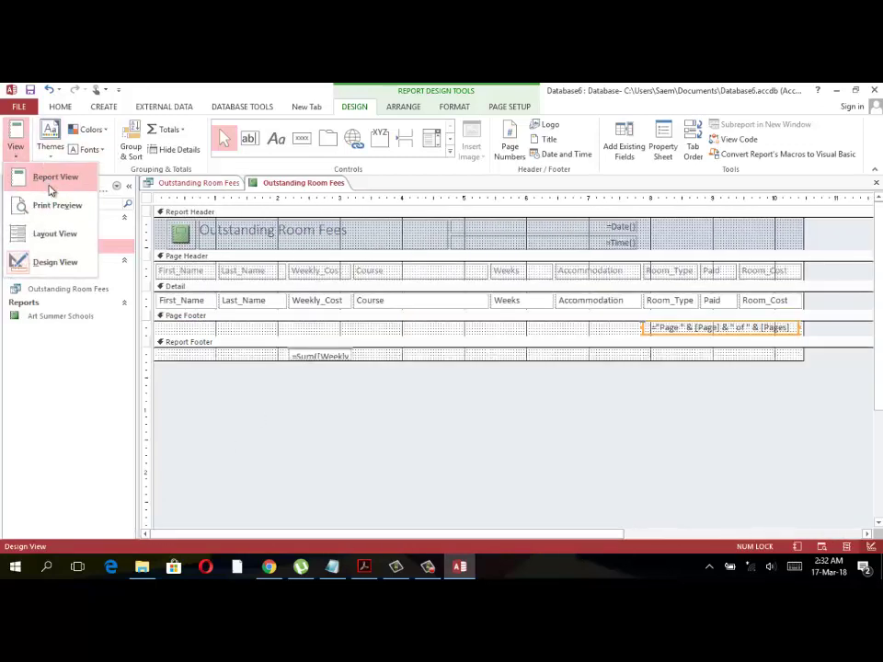
Preview the report, view its second page, and pick a different paper size.
left_click(57, 205)
scroll(354, 467, "down", 5)
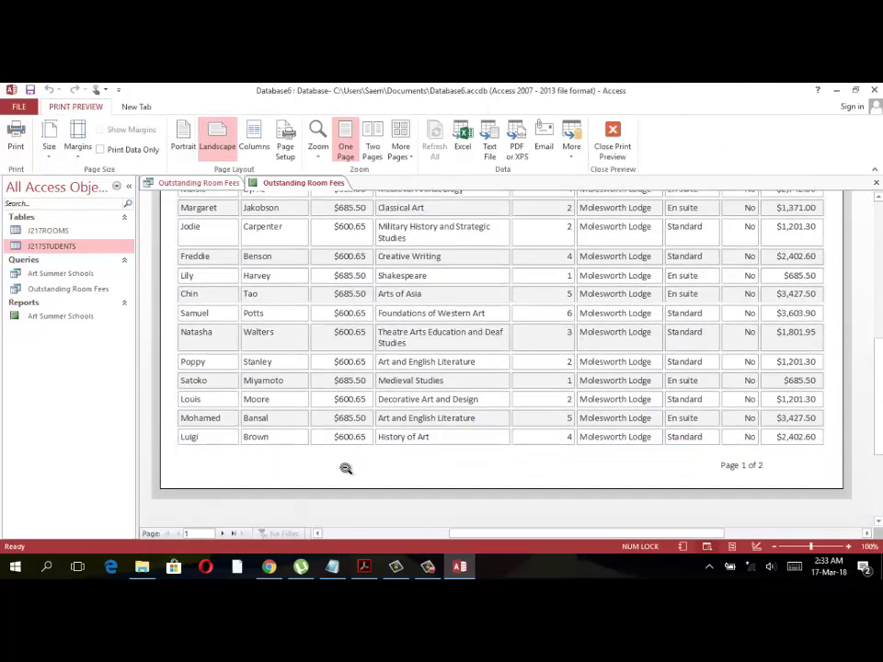
scroll(198, 377, "up", 1)
left_click(218, 533)
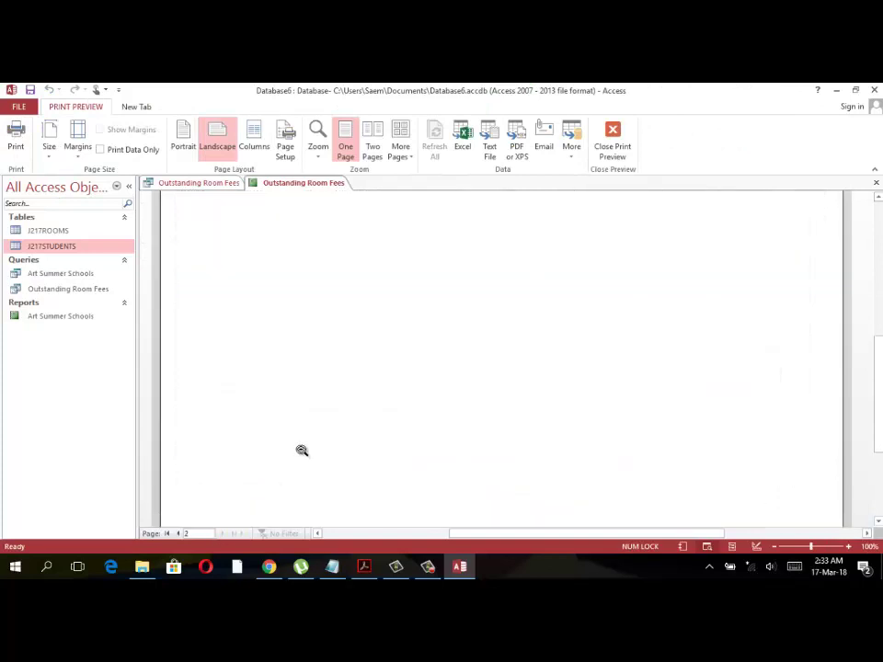
scroll(302, 451, "up", 2)
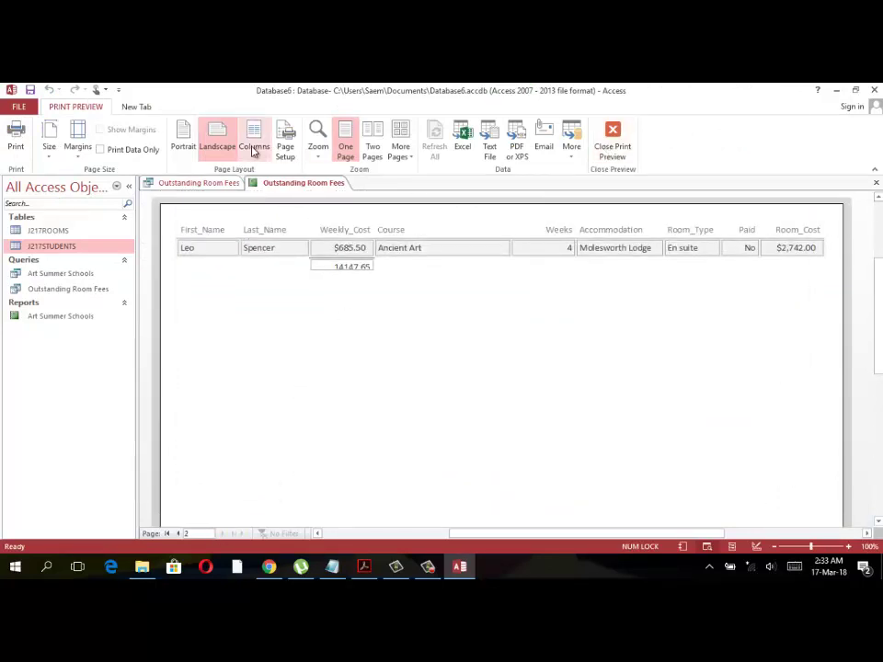
left_click(50, 150)
left_click(85, 241)
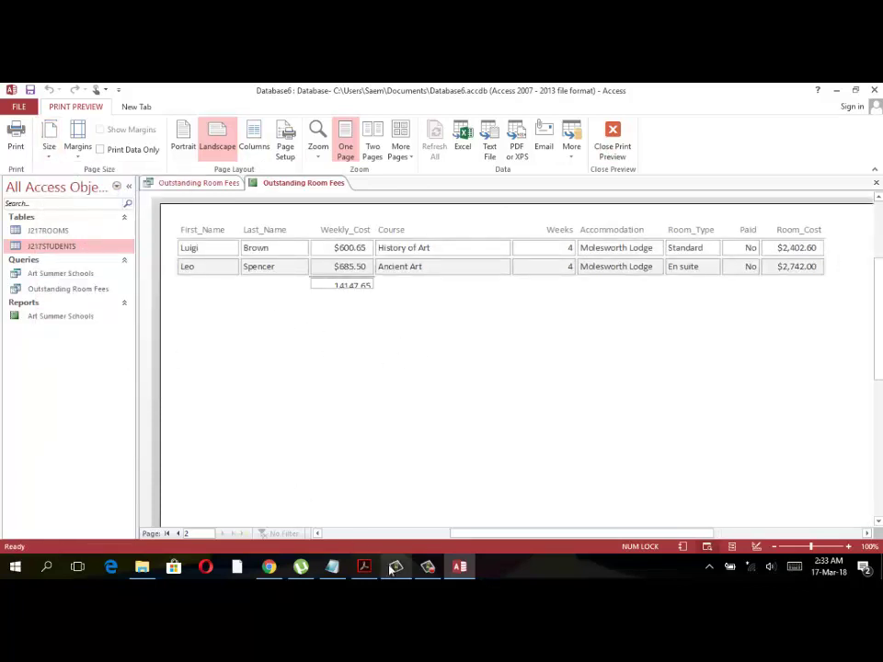
Review the task instructions in the PDF, then return to the Access preview.
left_click(364, 568)
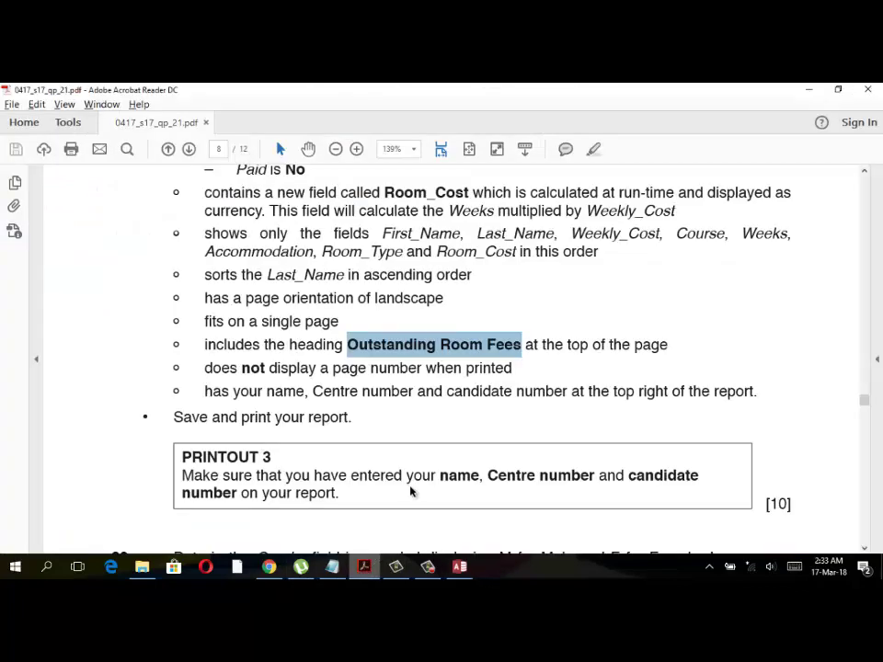
scroll(434, 448, "up", 3)
scroll(434, 448, "down", 2)
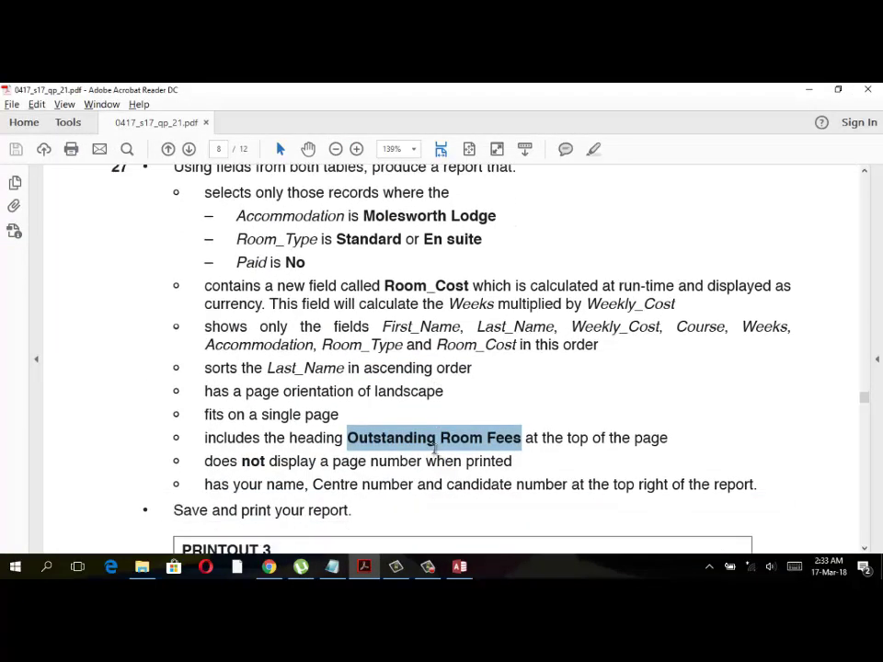
scroll(436, 453, "down", 2)
left_click(459, 566)
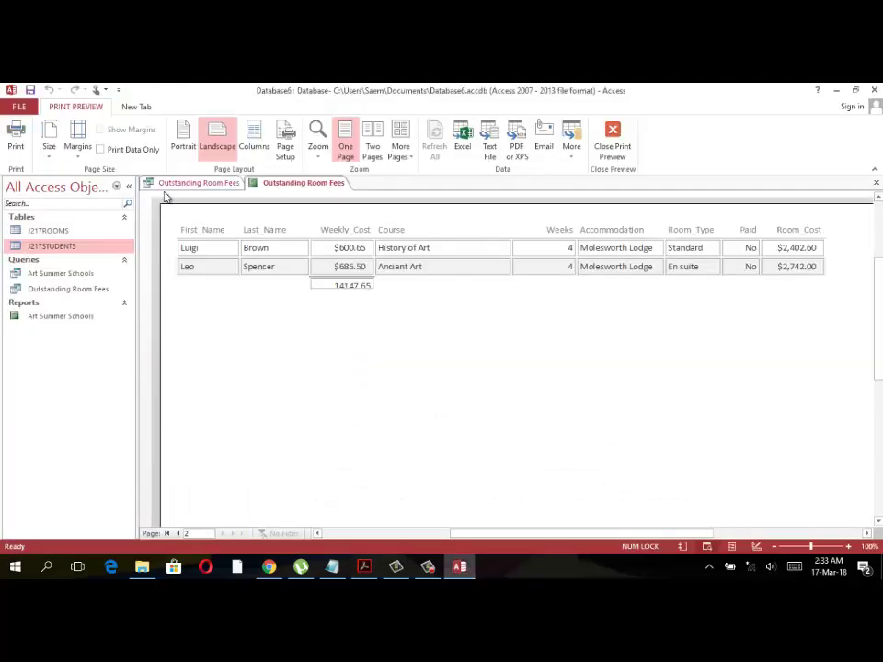
Change the paper size to Letter and close Print Preview.
left_click(51, 147)
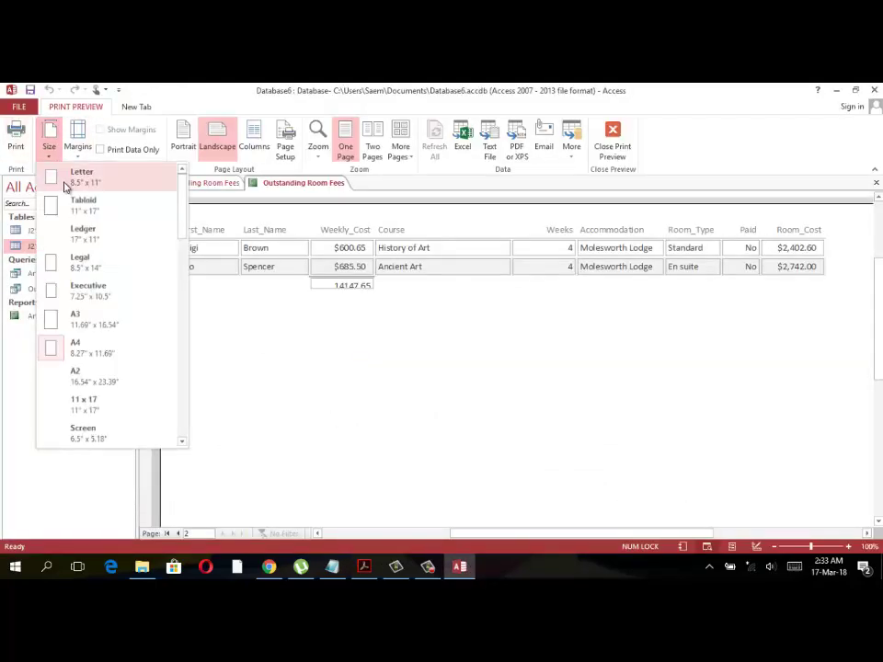
left_click(137, 183)
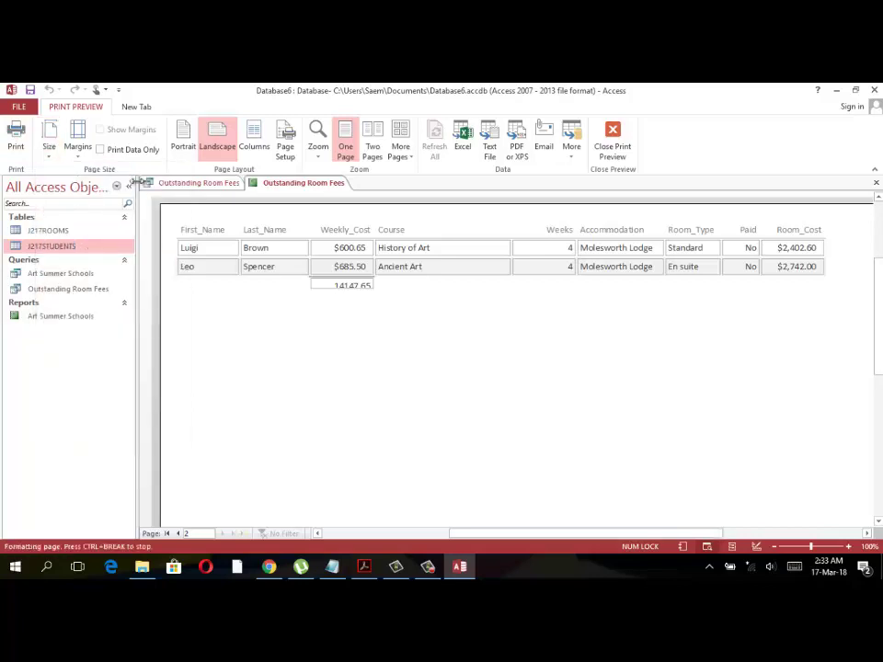
left_click(616, 150)
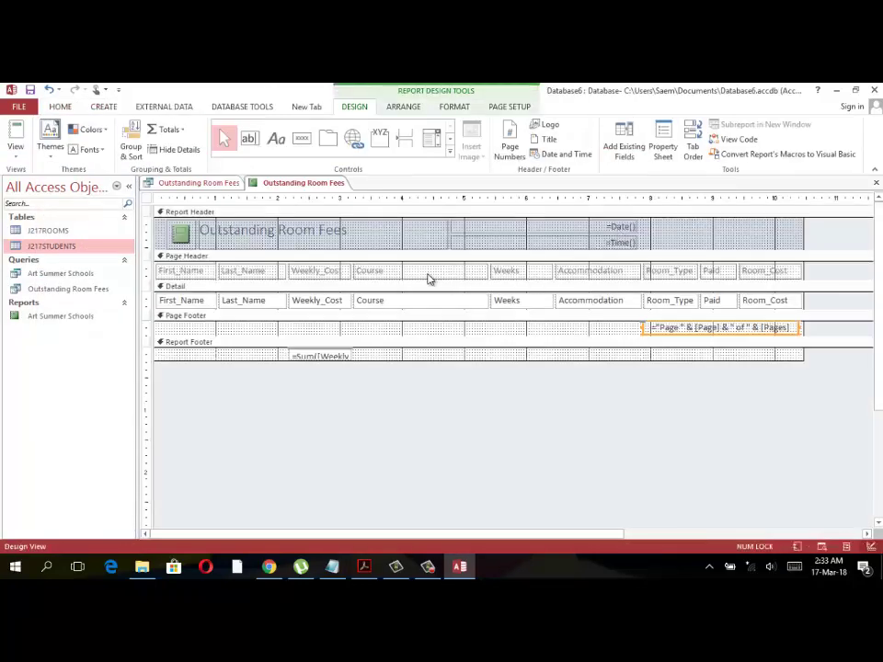
Delete the page-number box from the Page Footer and shrink the footer section.
left_click(444, 236)
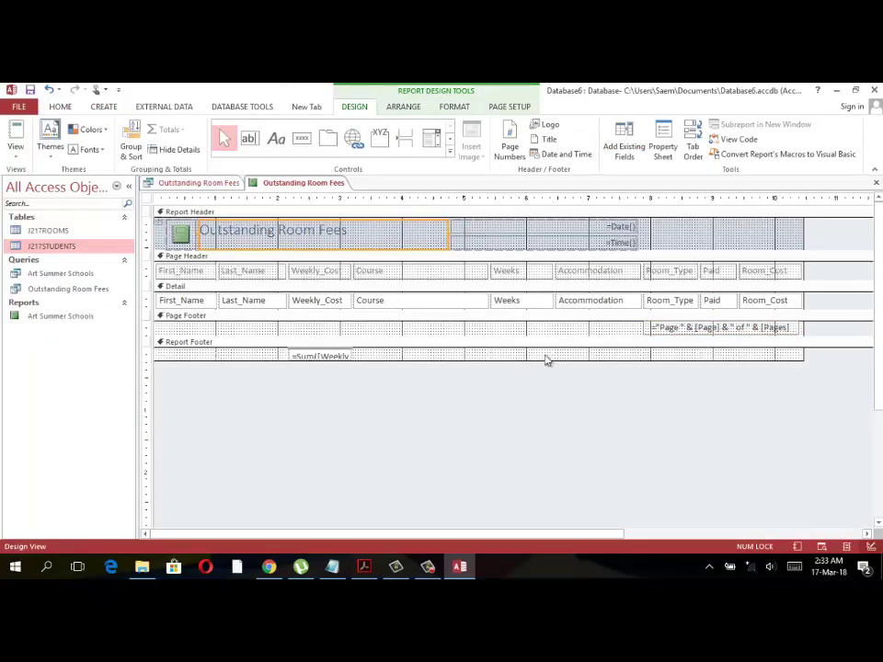
left_click(649, 328)
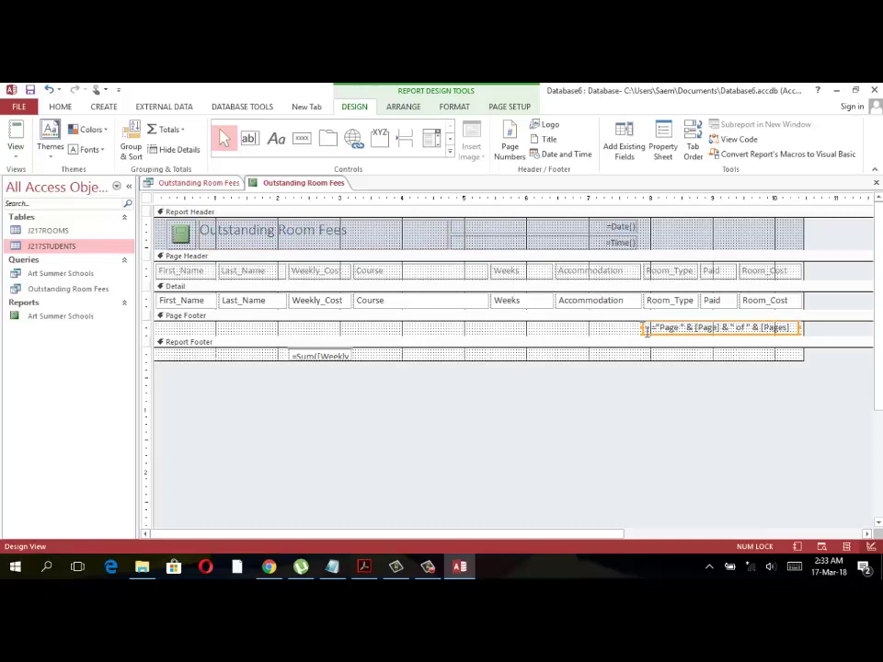
key("Delete")
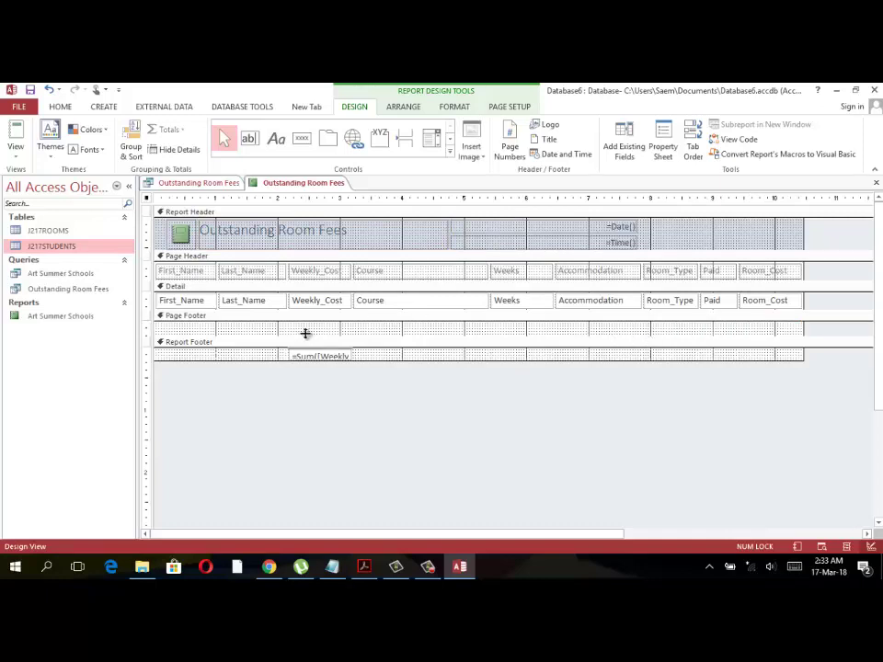
left_click_drag(305, 333, 307, 329)
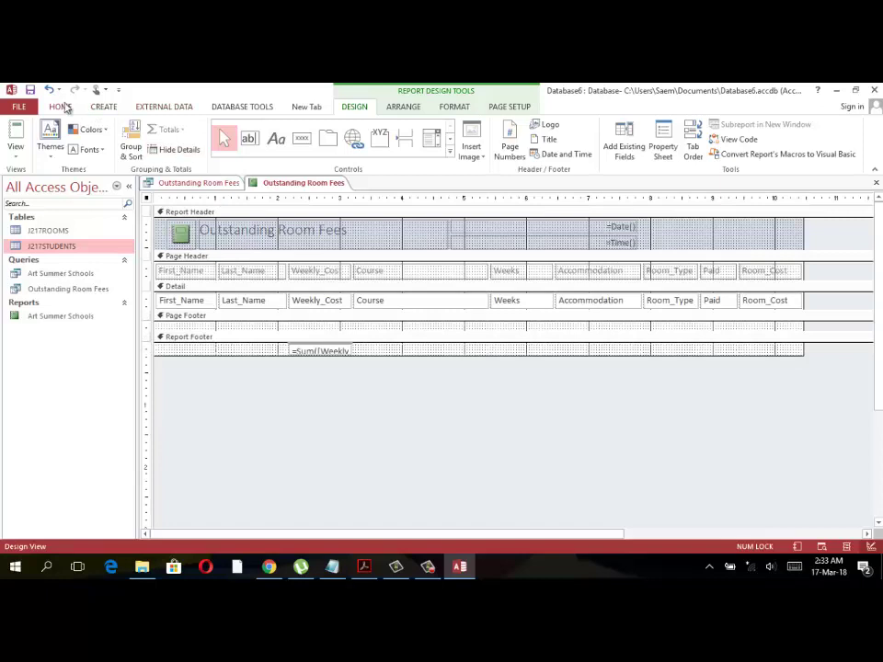
Draw a label in the Page Footer and type the name into it.
left_click(276, 138)
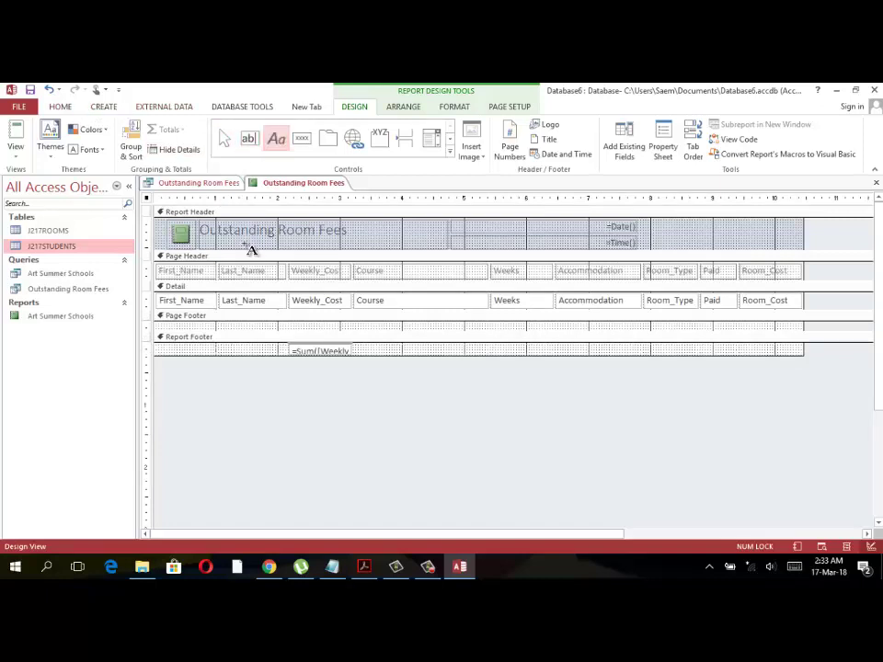
left_click_drag(178, 325, 266, 329)
type("Name Center")
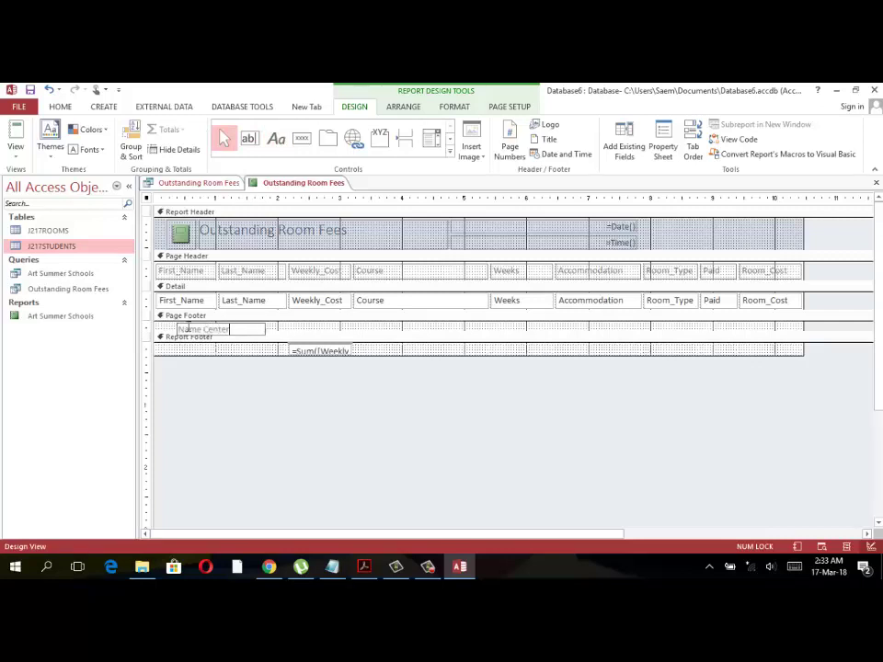
Set the name-and-centre label's font size to 9.
double_click(188, 328)
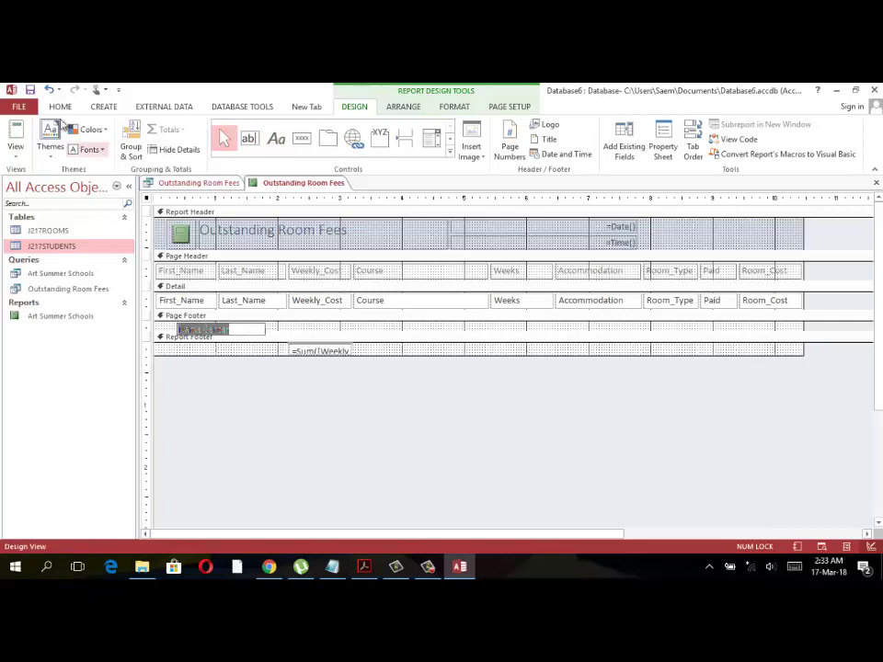
left_click(60, 107)
left_click(269, 329)
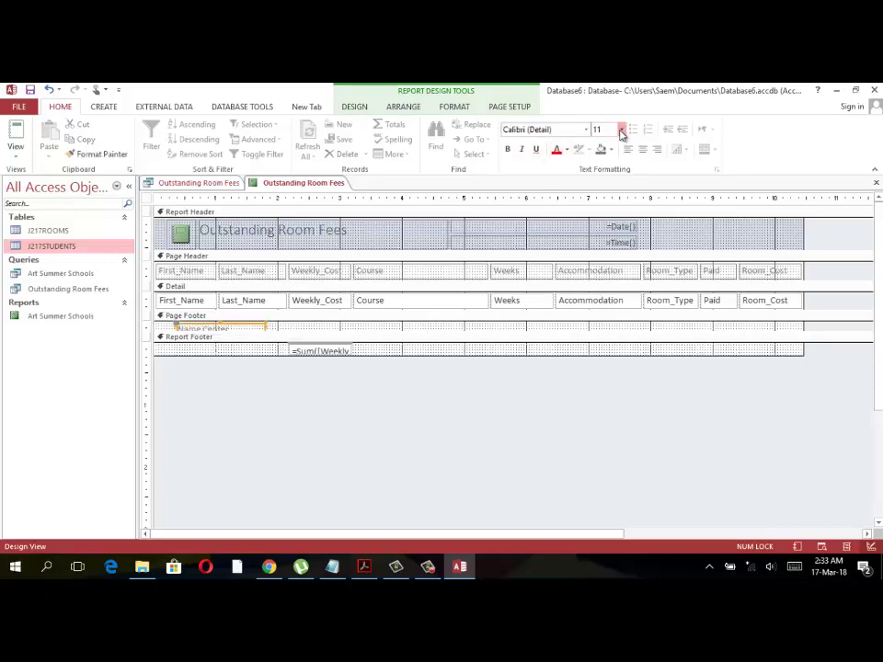
left_click(621, 129)
left_click(612, 150)
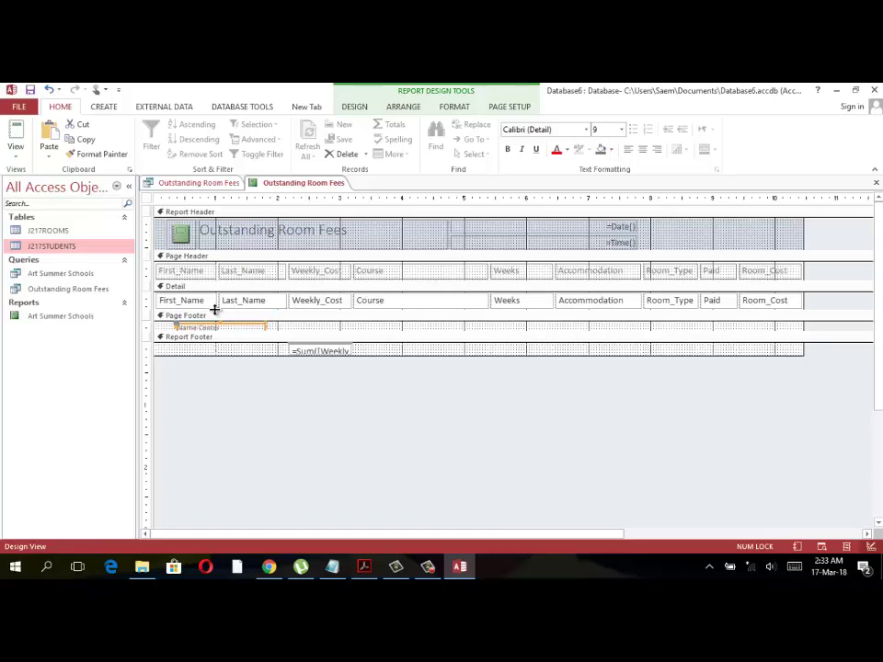
left_click(16, 138)
Preview the report, confirm it reaches a second page, and close the preview.
left_click(57, 204)
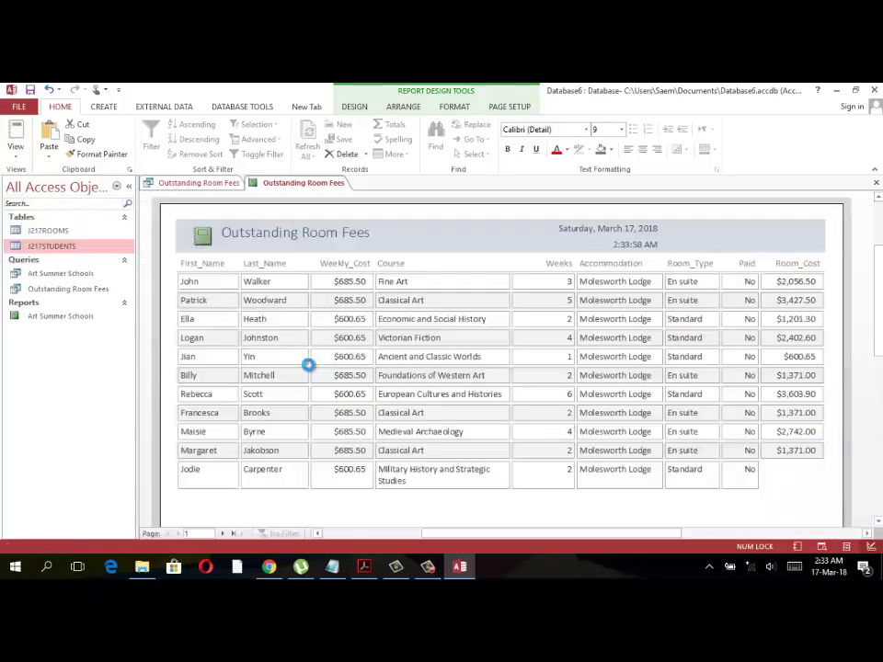
scroll(362, 450, "down", 3)
scroll(313, 466, "down", 3)
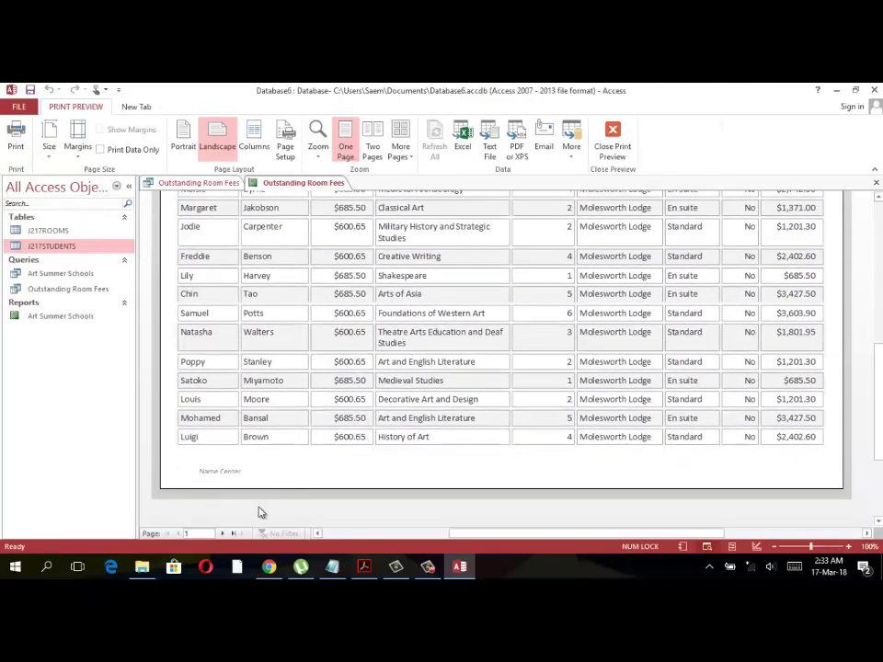
left_click(222, 533)
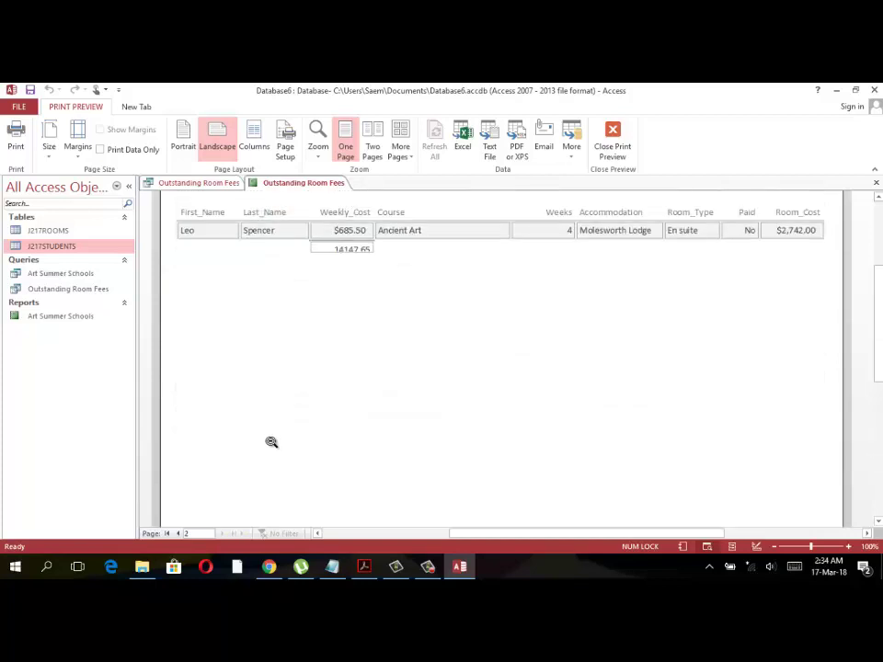
left_click(612, 138)
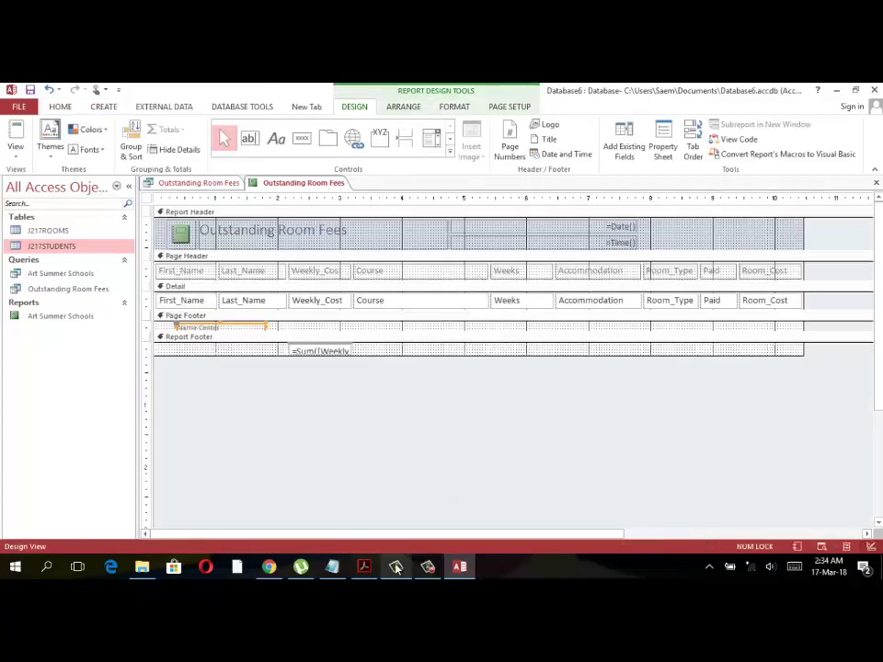
Compare with the task sheet in Acrobat, then select the Course column in the design.
left_click(366, 568)
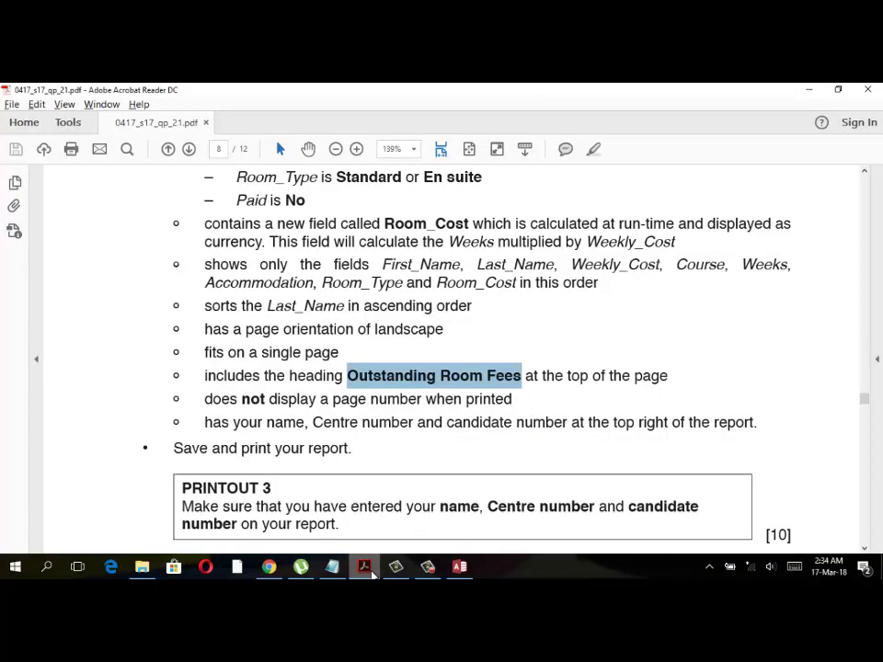
left_click(368, 569)
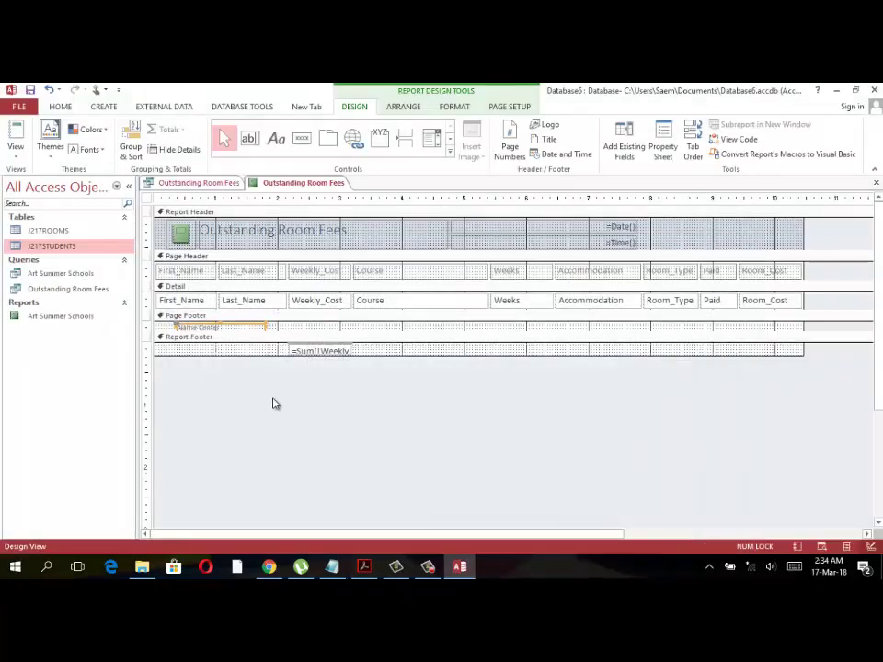
left_click(395, 343)
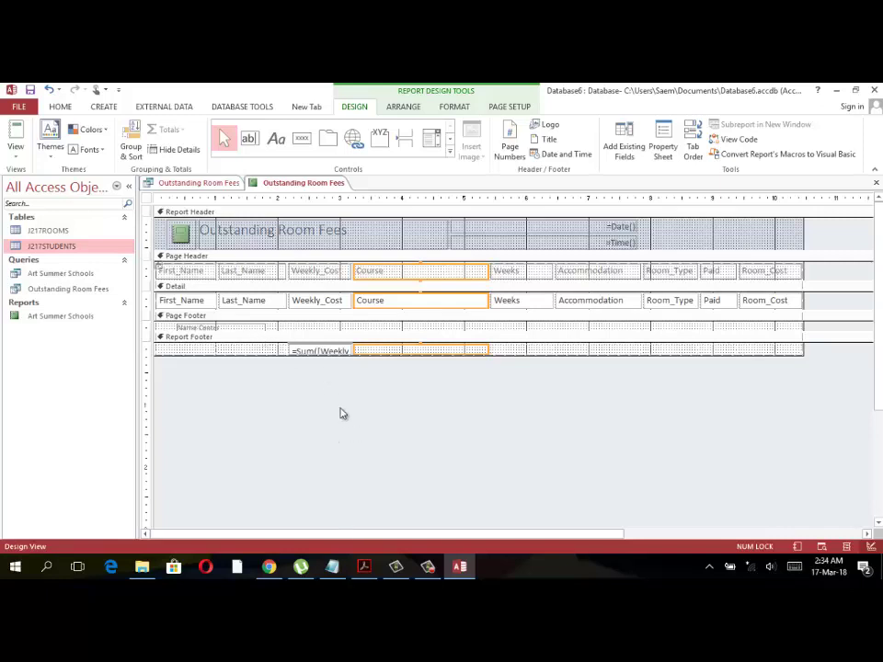
Preview the report and inspect its second page.
left_click(15, 154)
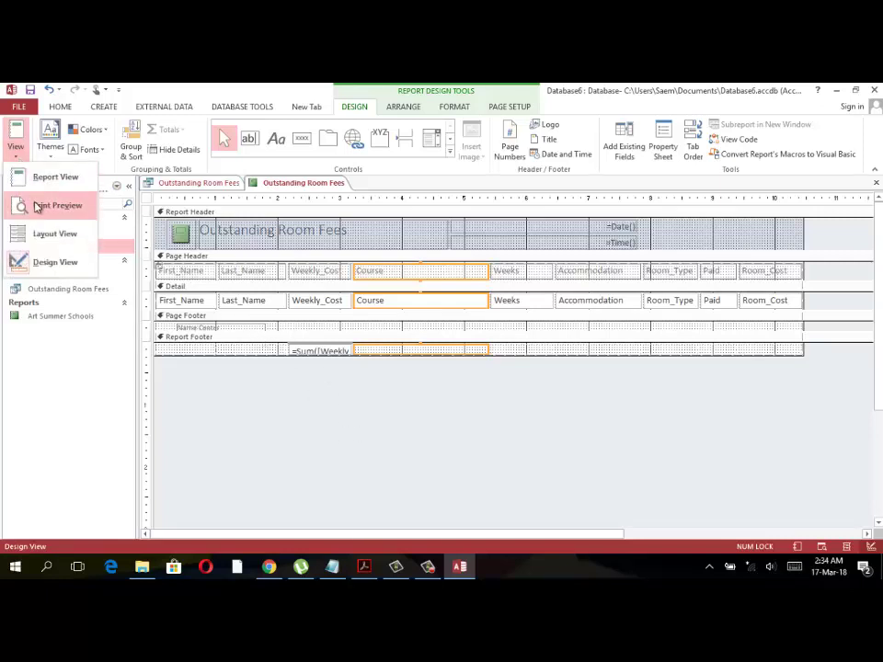
left_click(37, 201)
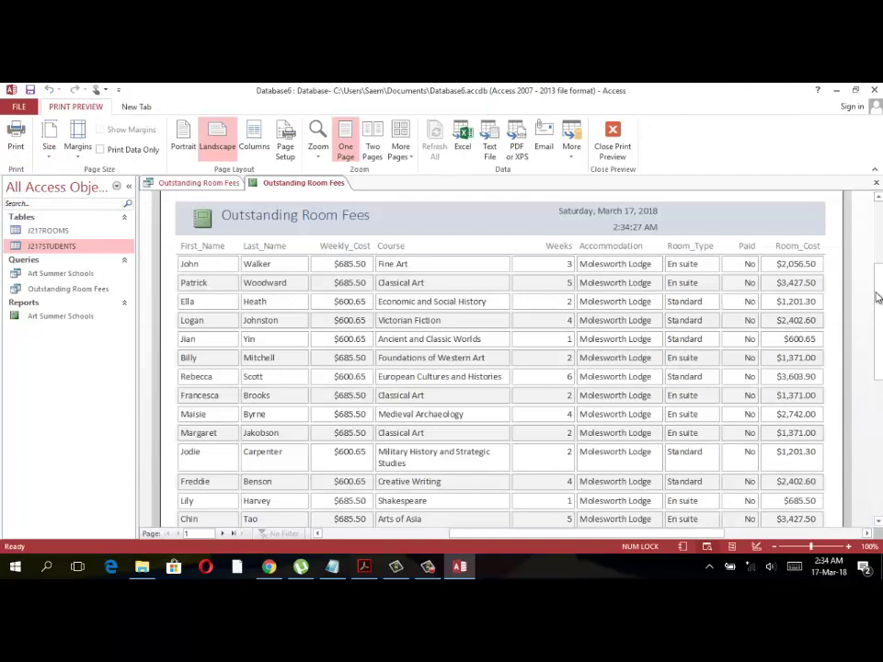
scroll(878, 353, "down", 3)
scroll(878, 353, "down", 5)
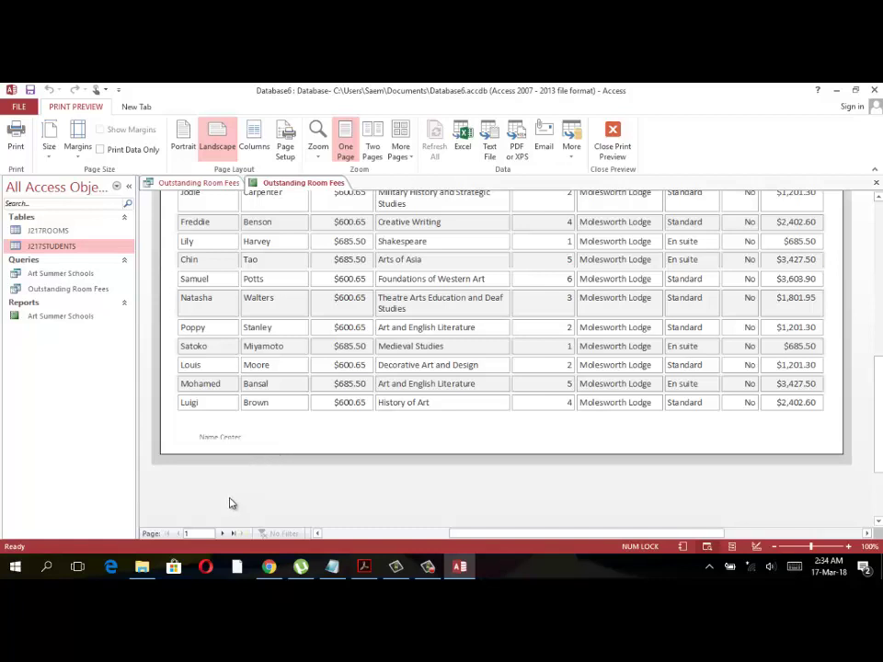
left_click(223, 533)
scroll(291, 427, "up", 1)
scroll(296, 440, "up", 3)
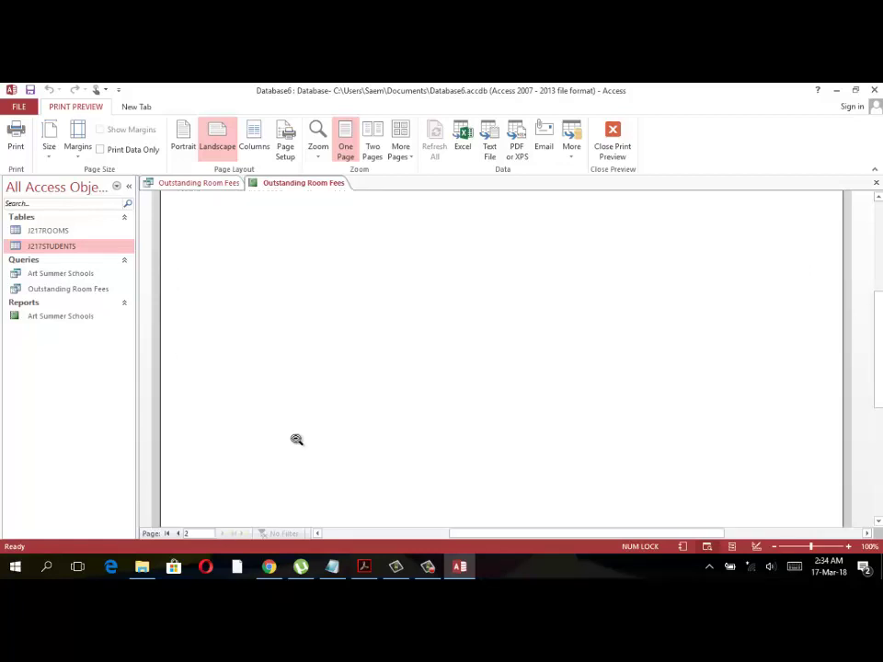
scroll(350, 380, "up", 3)
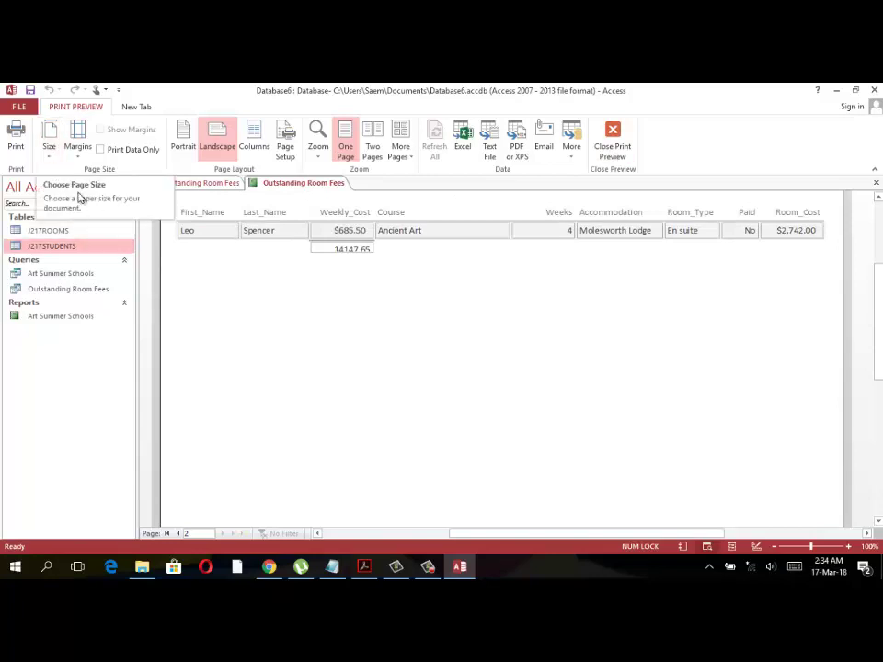
Apply Narrow margins and A4 paper size, then close Print Preview.
left_click(77, 147)
left_click(147, 285)
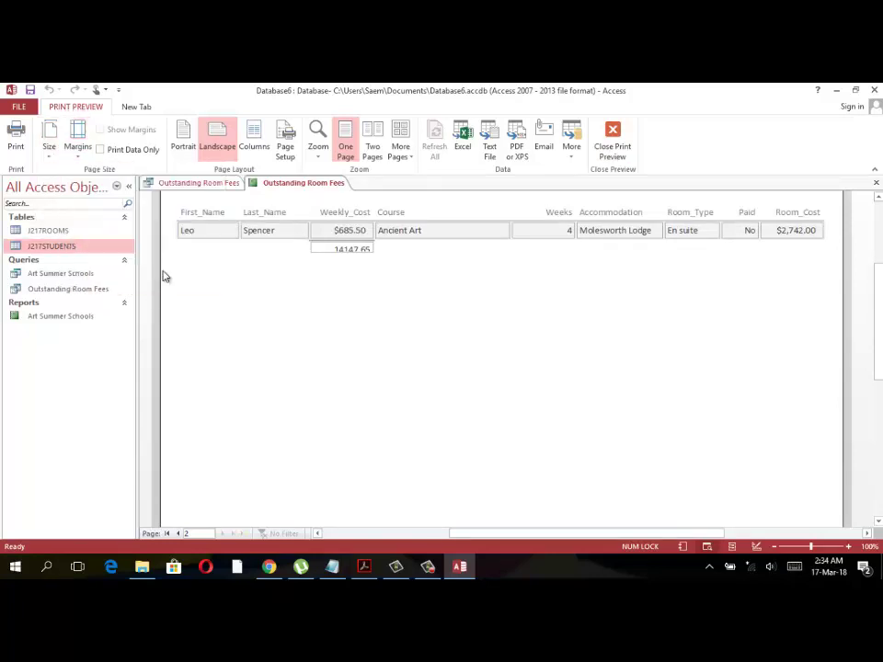
left_click(49, 143)
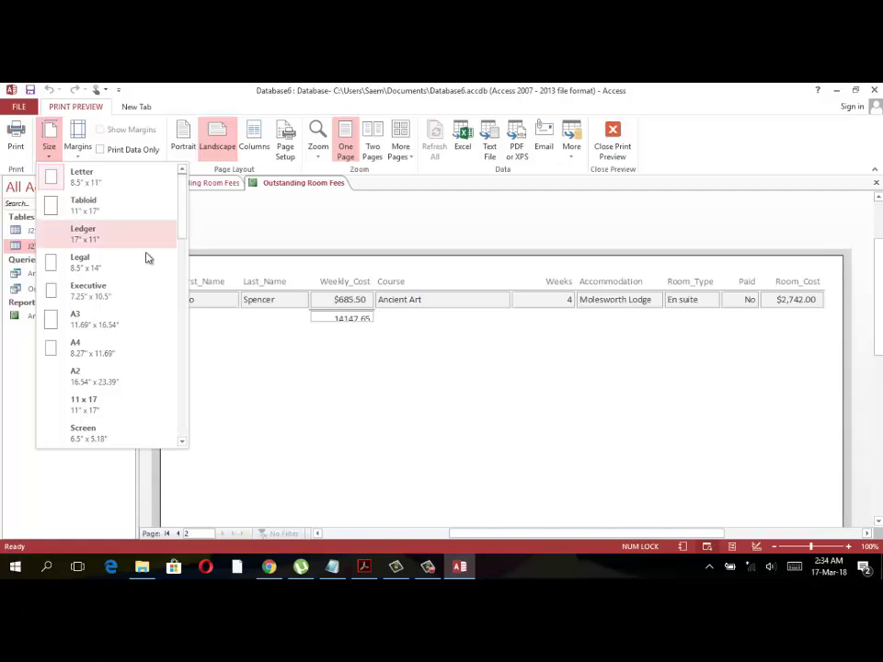
left_click(92, 347)
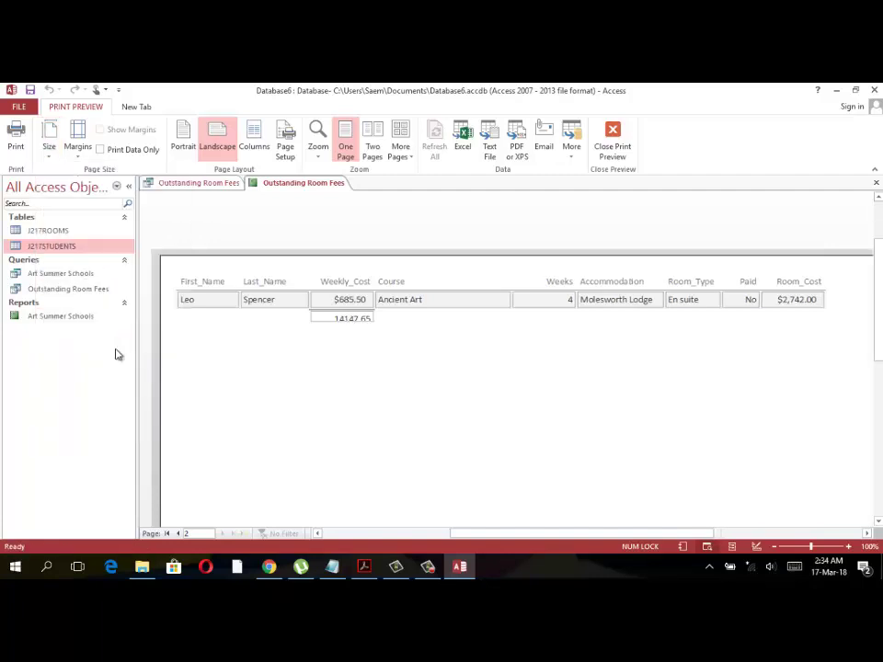
left_click(632, 149)
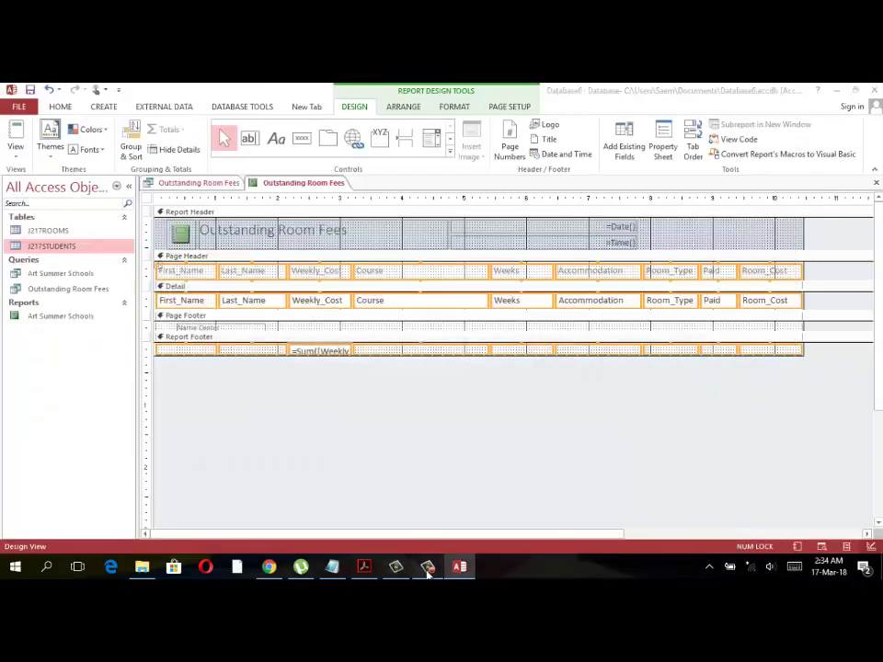
Print-preview the report to confirm all records and the total fit one page, then bring up the Acrobat question paper.
left_click(428, 566)
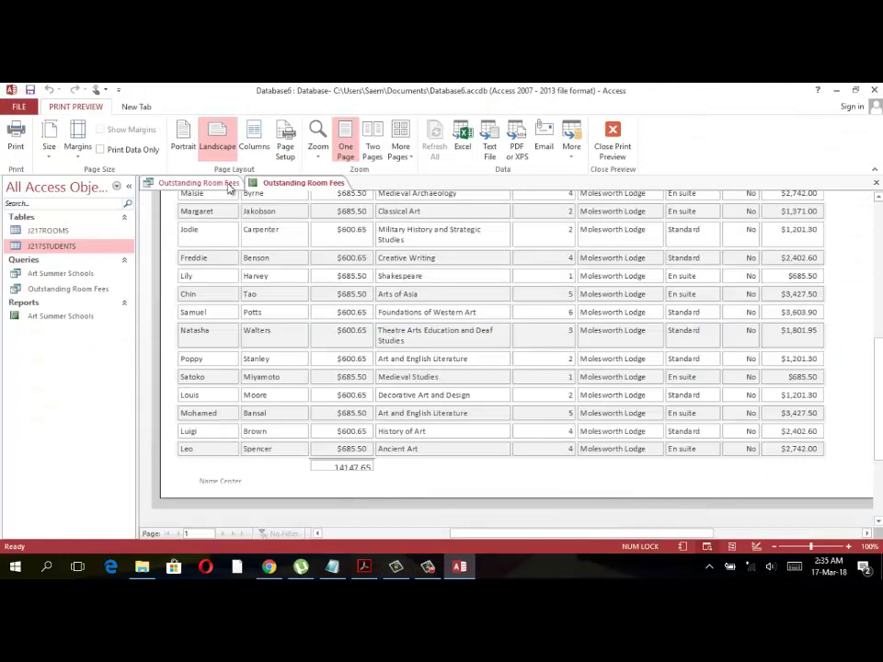
left_click(607, 161)
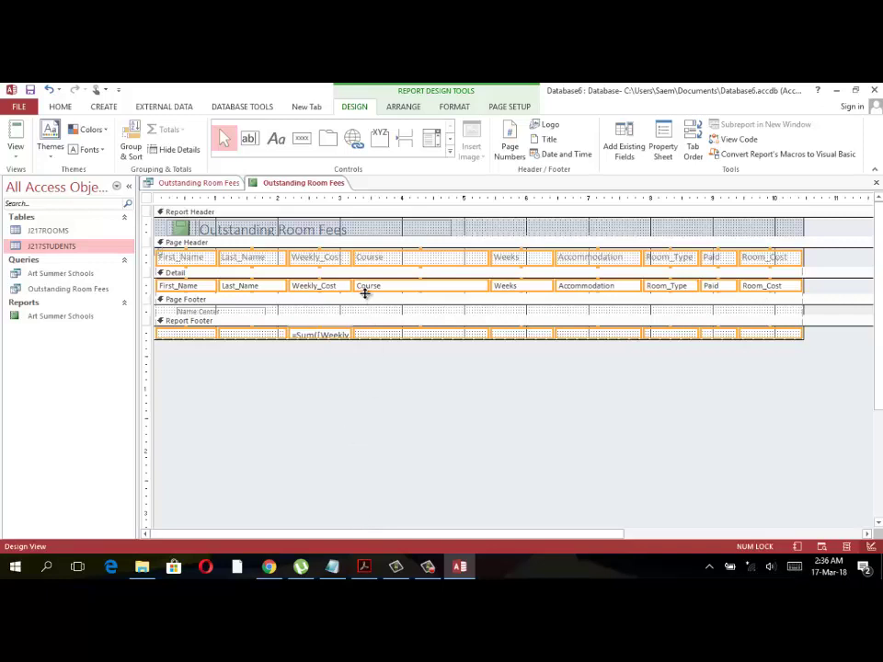
left_click(16, 151)
left_click(53, 205)
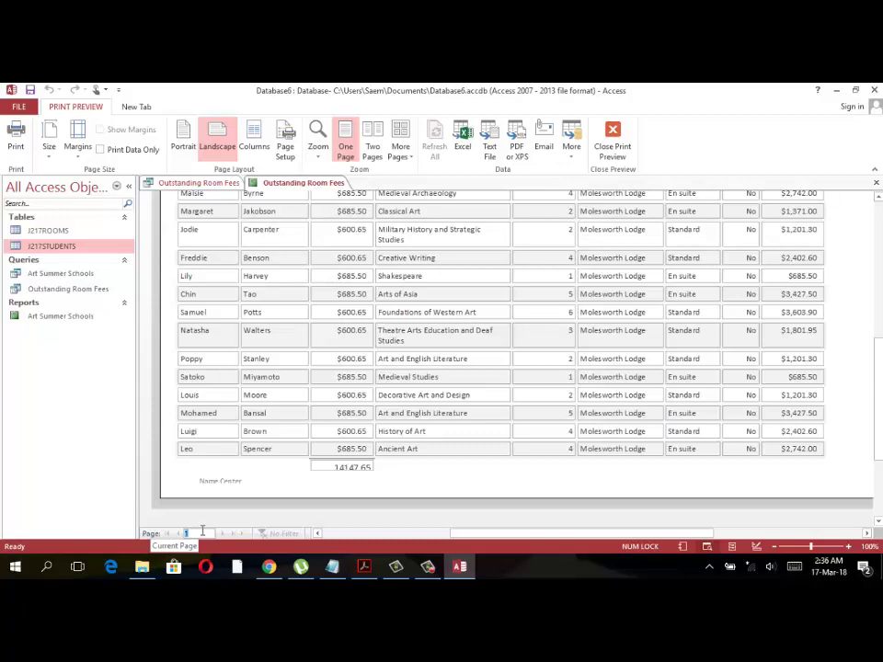
left_click(364, 566)
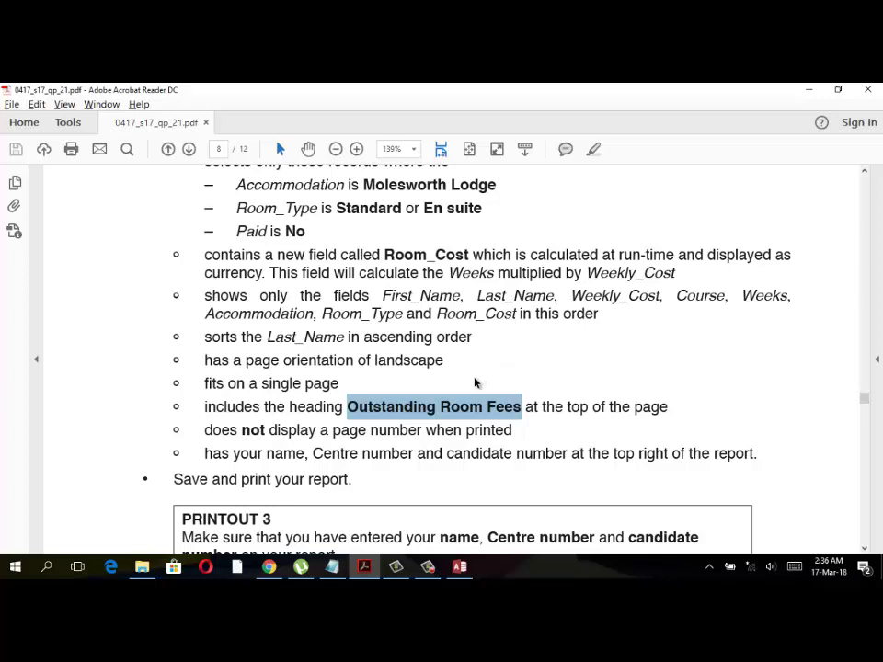
Select 'Molesworth Lodge' in question 27's task, then scroll down to PRINTOUT 3 and question 28.
scroll(468, 366, "up", 1)
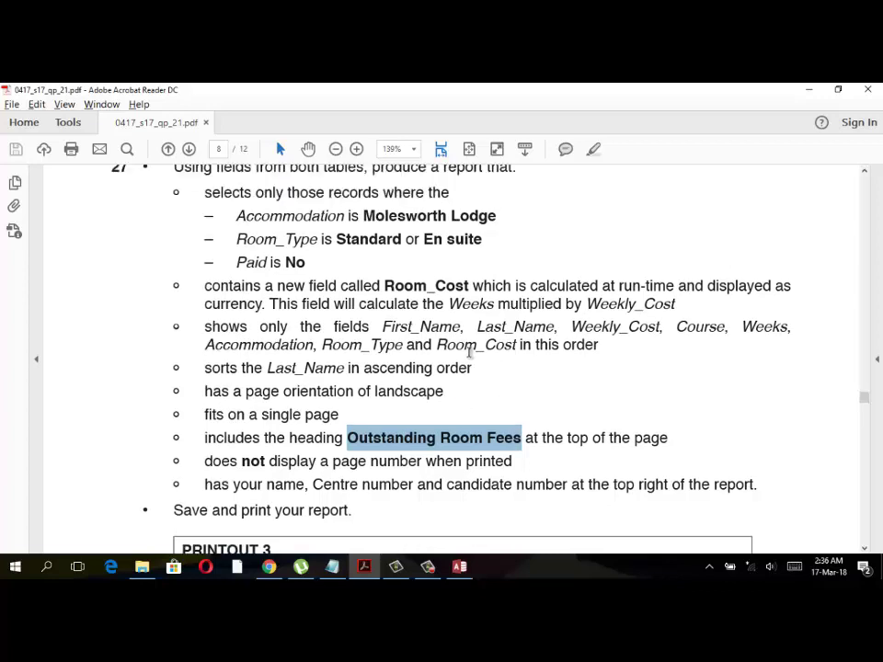
scroll(458, 312, "up", 1)
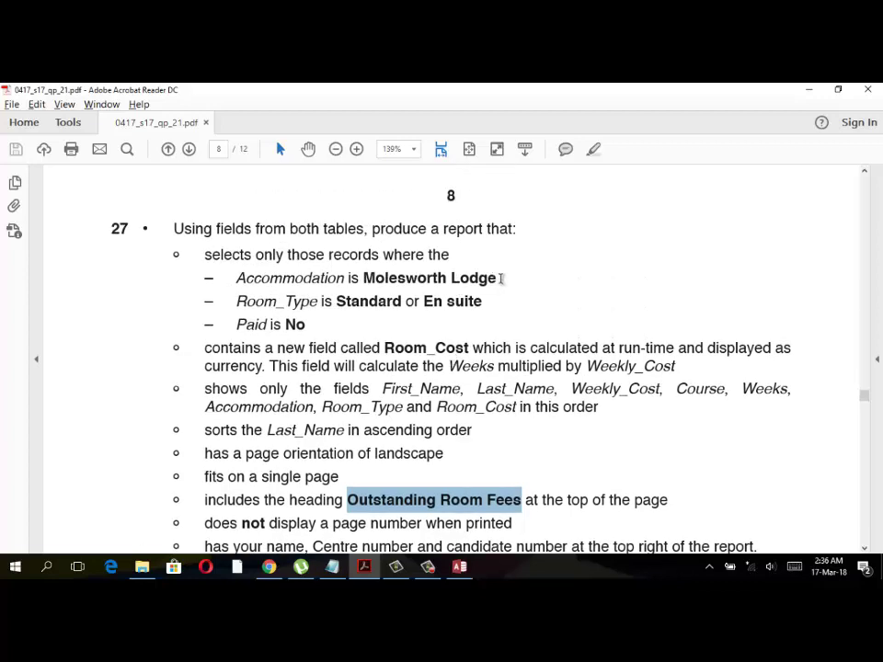
left_click_drag(495, 277, 363, 277)
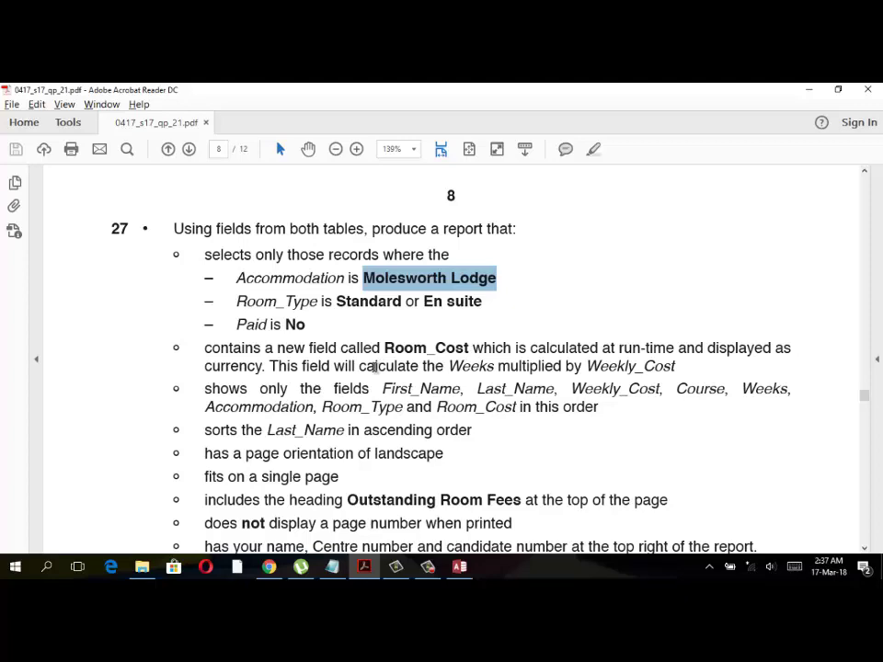
scroll(374, 365, "down", 2)
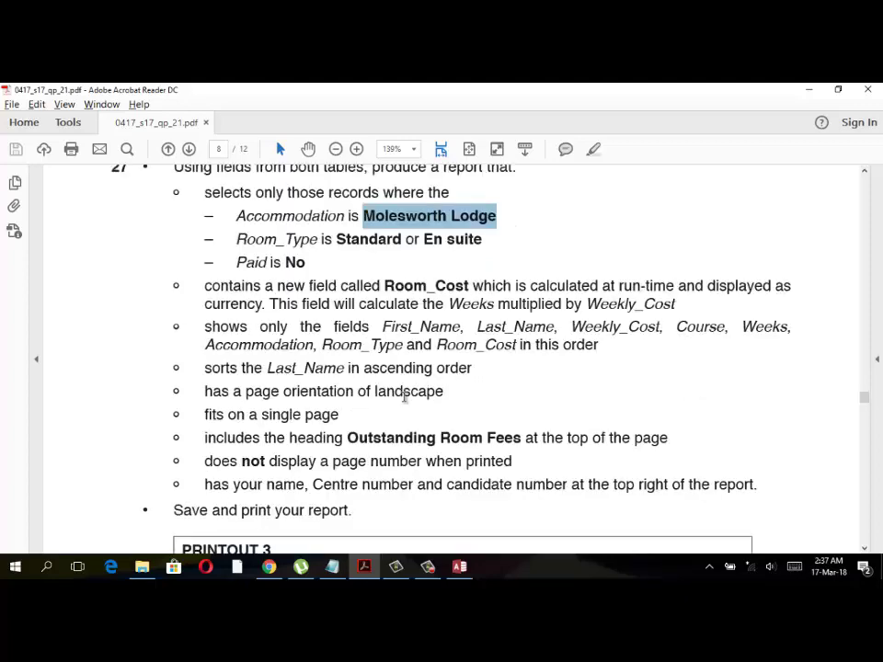
scroll(408, 394, "down", 3)
Scroll through questions 28 and 29 and EVIDENCE 7 and 8 down to question 30 on page 9.
scroll(313, 372, "down", 1)
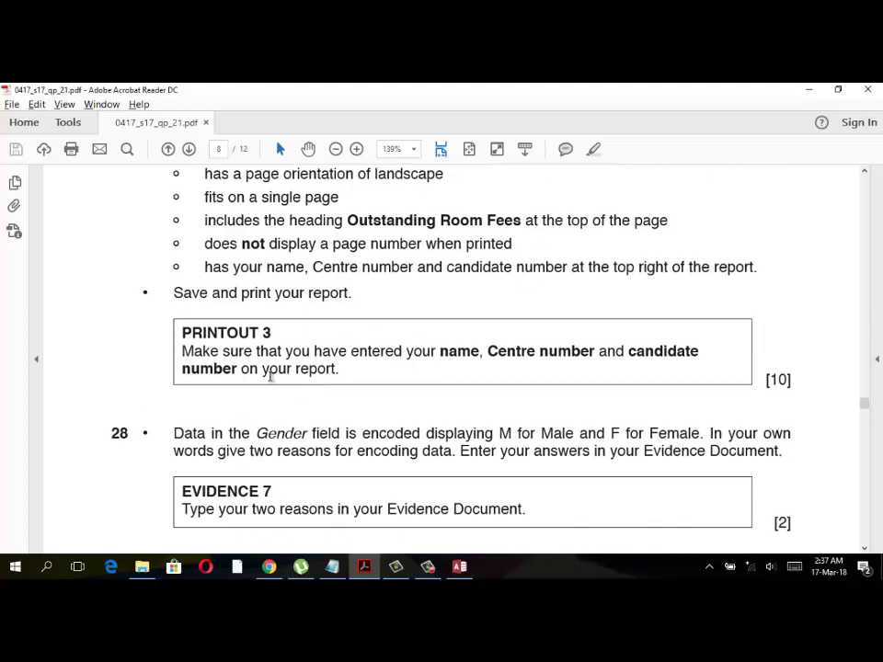
scroll(411, 377, "down", 1)
scroll(412, 390, "down", 2)
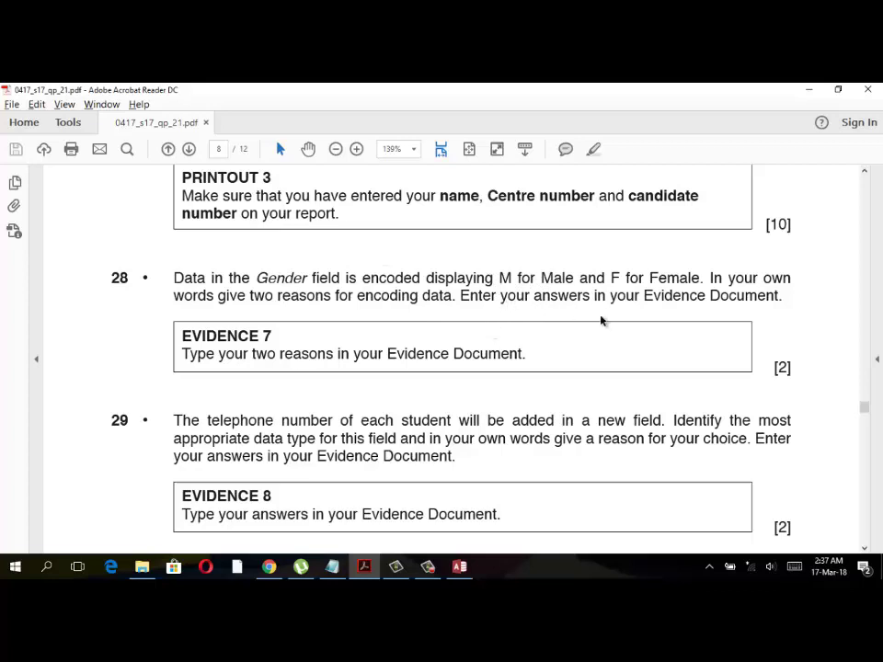
scroll(600, 320, "down", 1)
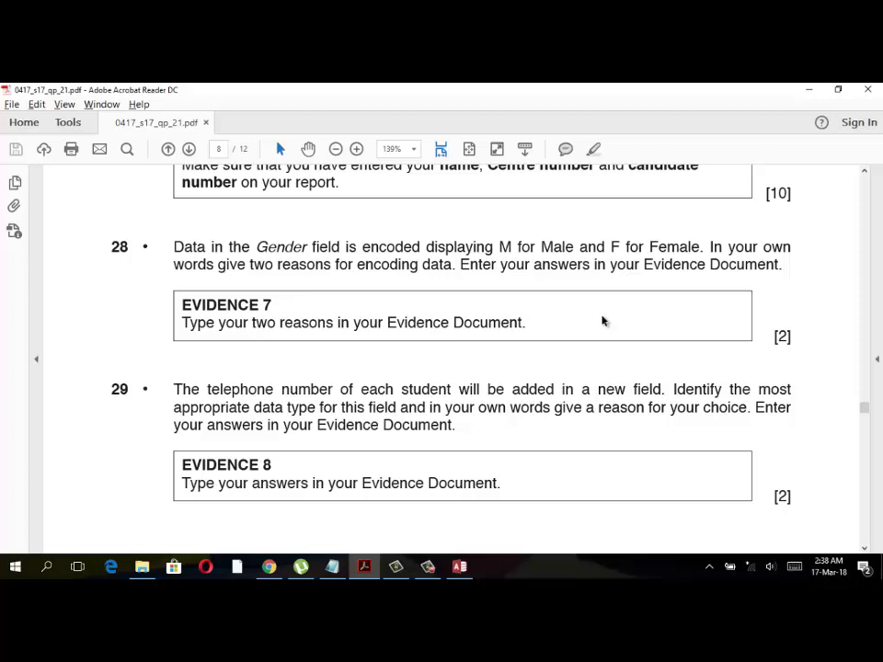
scroll(369, 339, "down", 1)
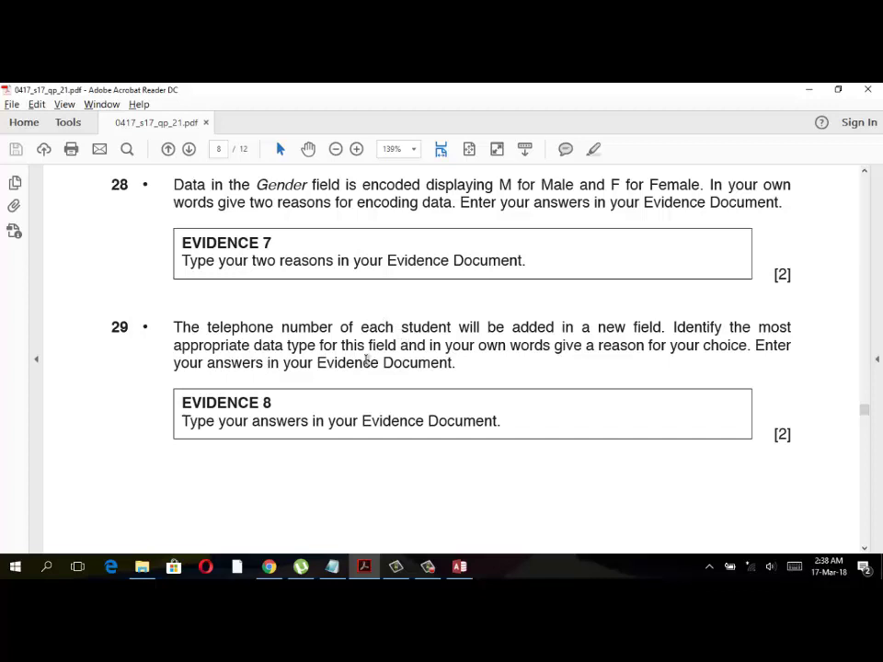
scroll(323, 431, "down", 5)
scroll(323, 432, "down", 5)
scroll(326, 428, "down", 2)
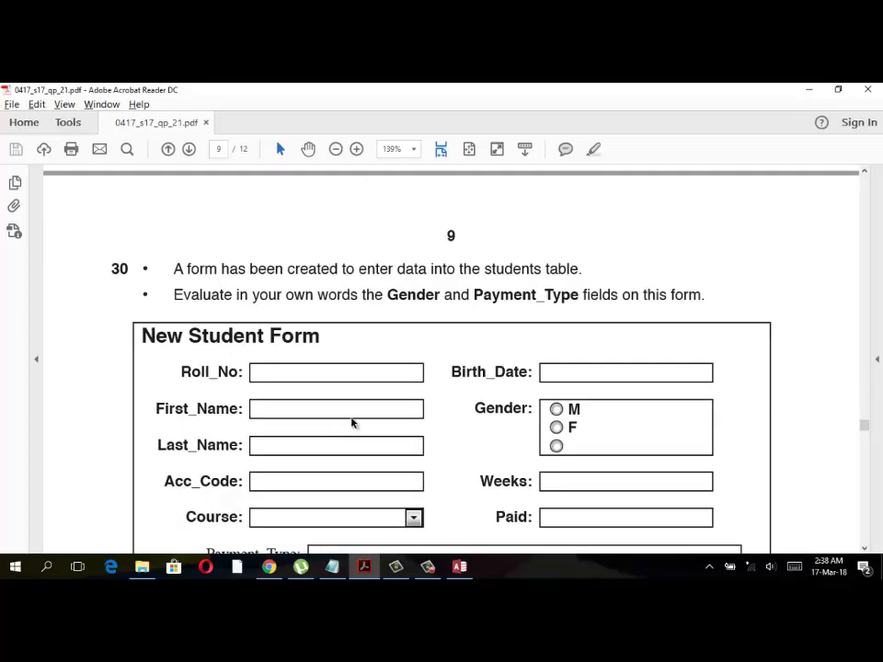
Look over the New Student Form on page 9, placing a caret in its Roll_No box.
scroll(351, 422, "down", 1)
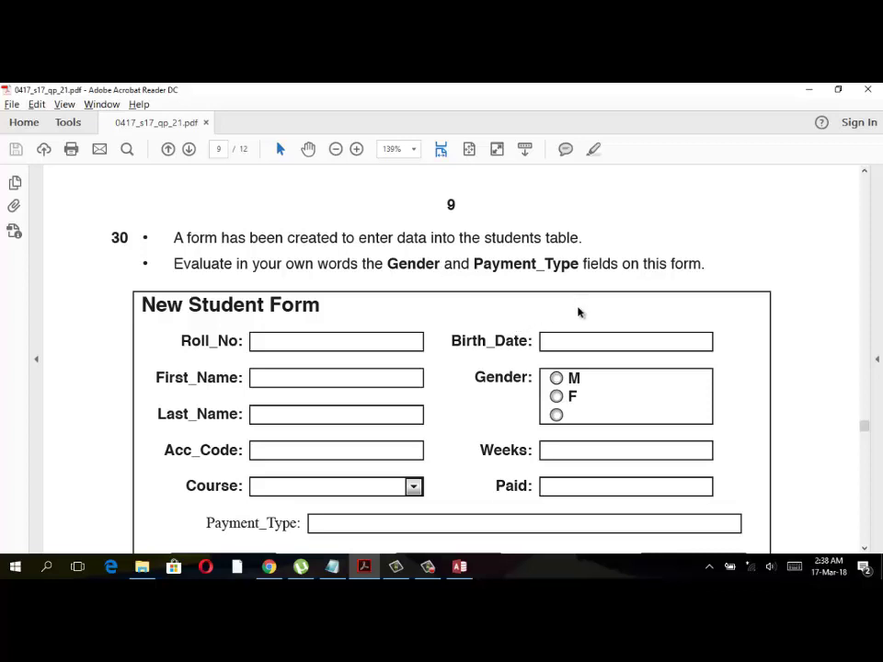
scroll(581, 317, "down", 2)
scroll(585, 334, "down", 1)
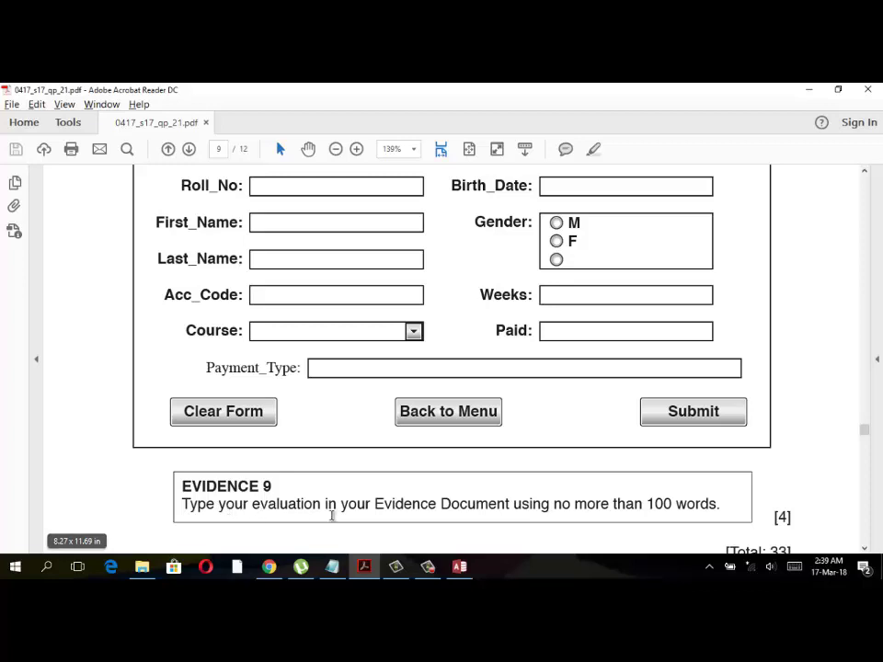
scroll(401, 506, "up", 1)
scroll(409, 451, "up", 2)
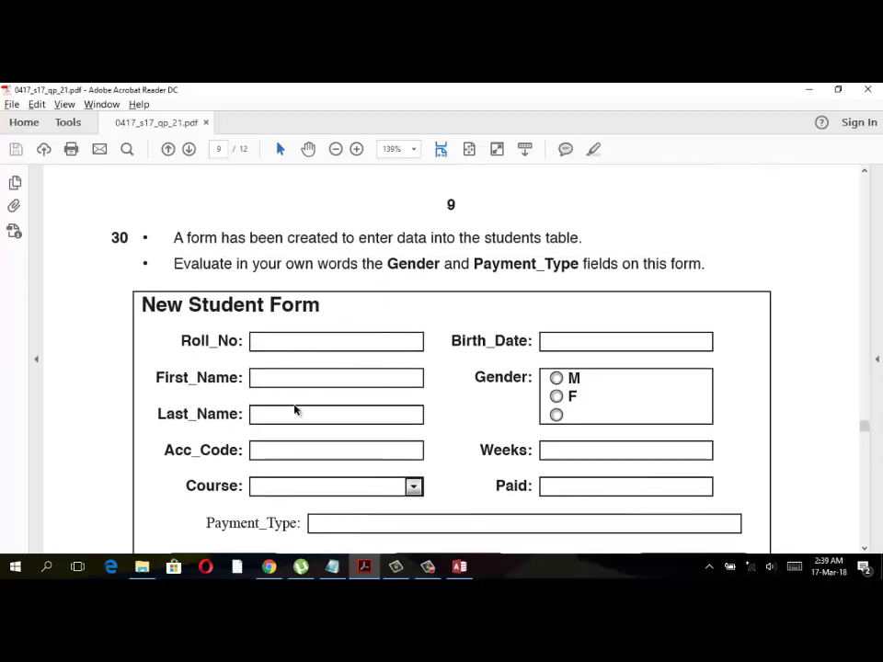
scroll(331, 426, "down", 1)
scroll(396, 470, "down", 5)
scroll(397, 470, "down", 5)
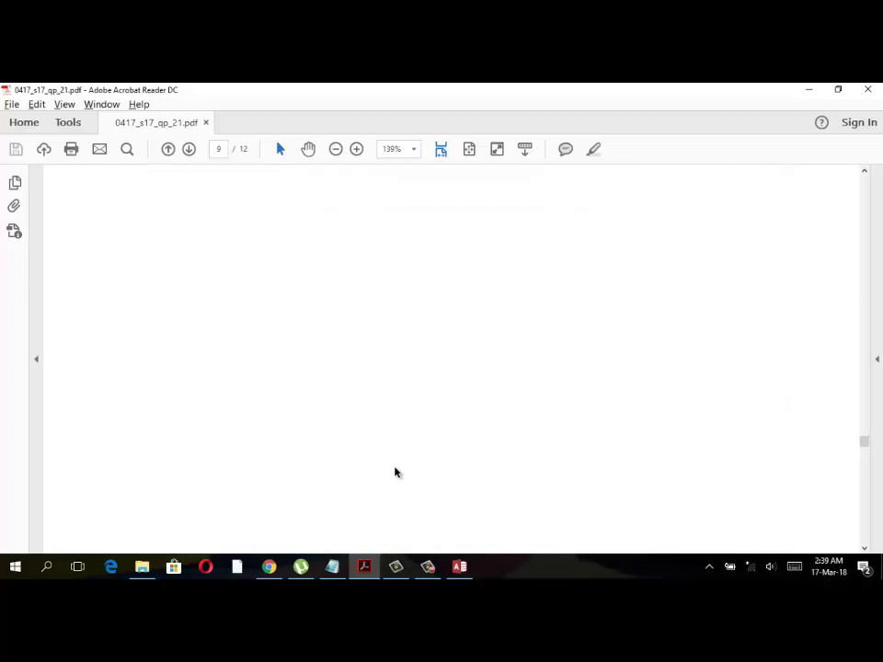
scroll(394, 472, "down", 3)
scroll(389, 476, "up", 4)
scroll(386, 473, "up", 4)
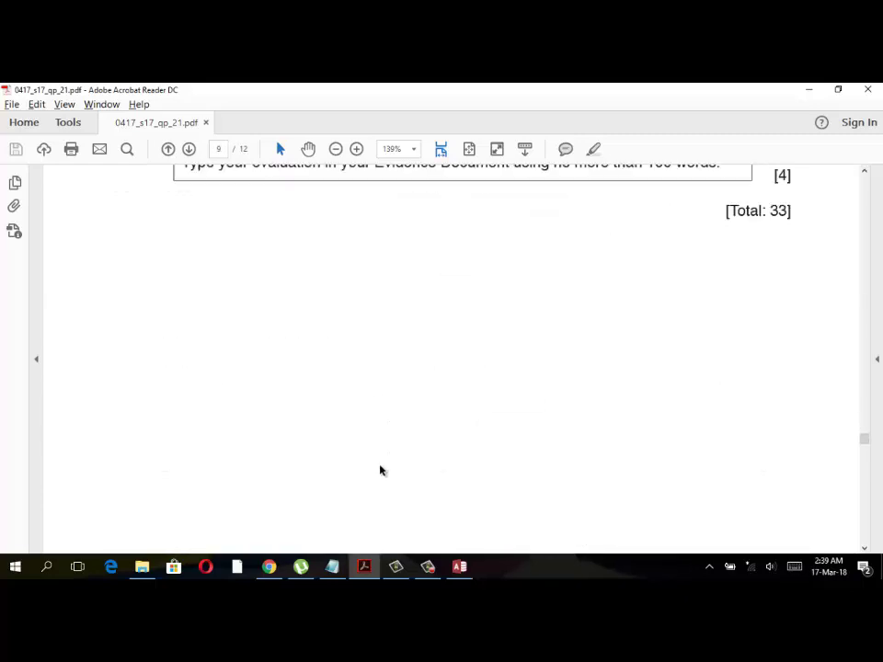
scroll(379, 468, "up", 4)
scroll(377, 469, "up", 2)
scroll(375, 468, "up", 1)
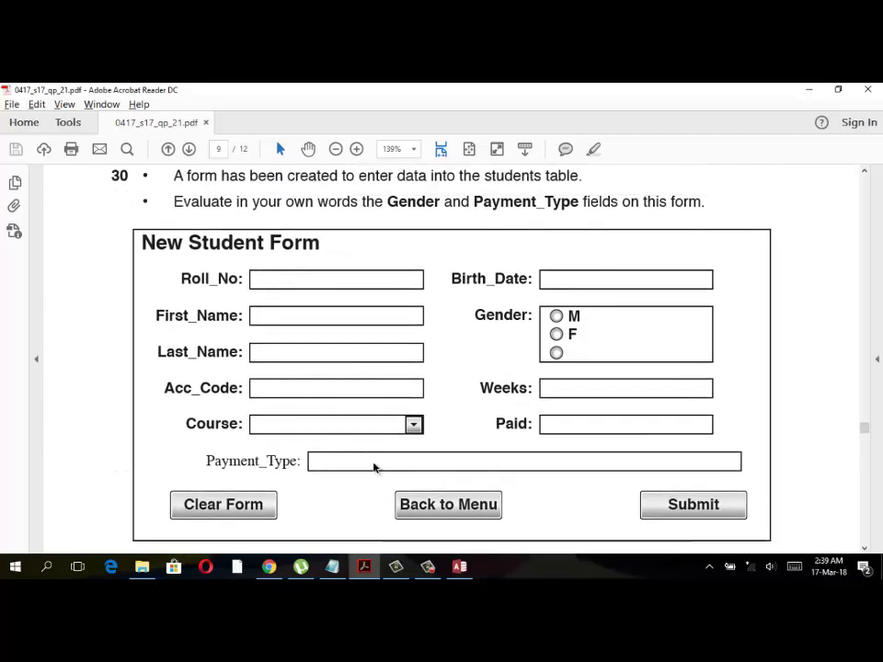
scroll(303, 419, "up", 1)
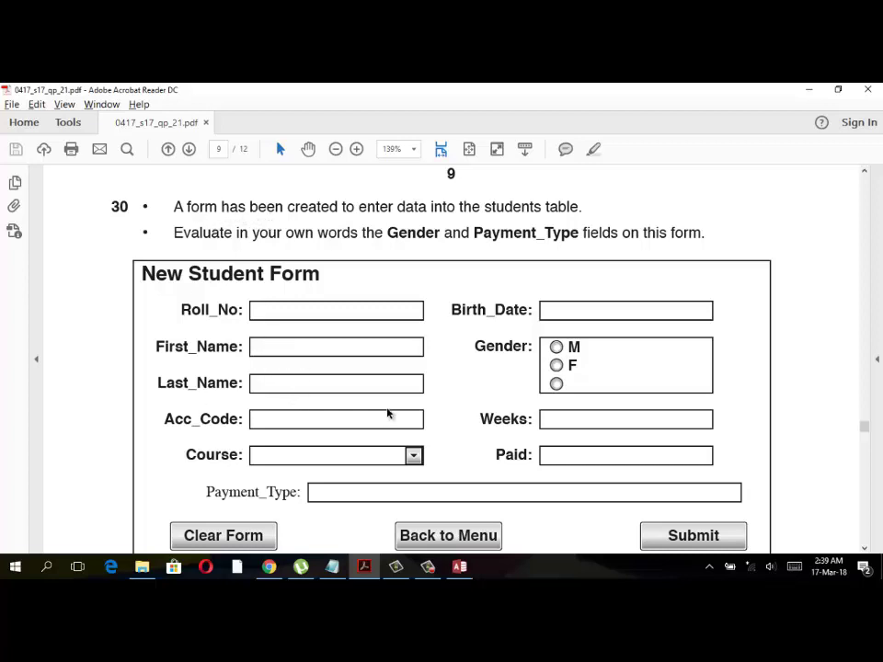
left_click(253, 310)
Highlight 'Gender' in question 30 and review the form's Gender and Payment_Type fields.
scroll(542, 339, "down", 1)
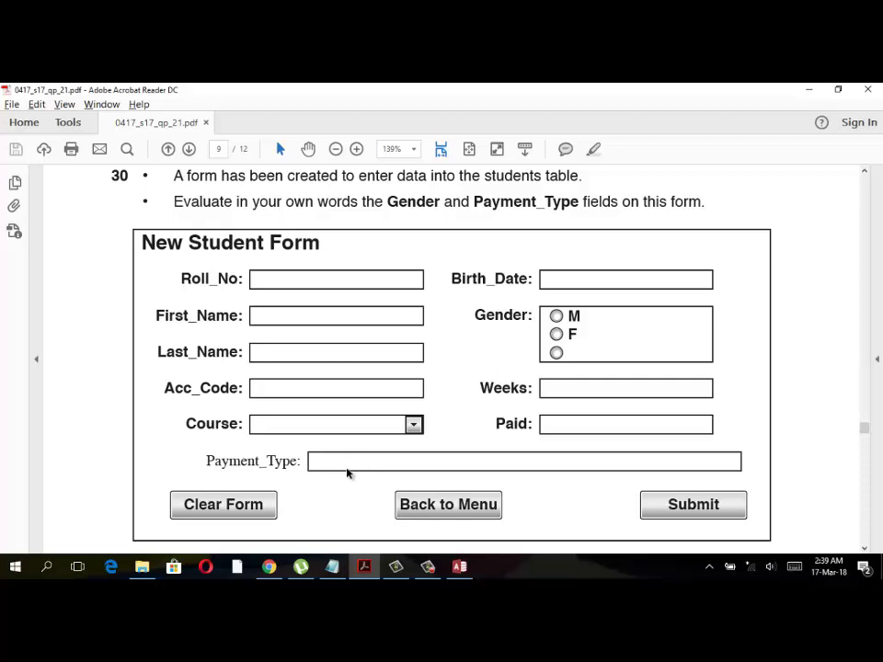
scroll(349, 478, "down", 3)
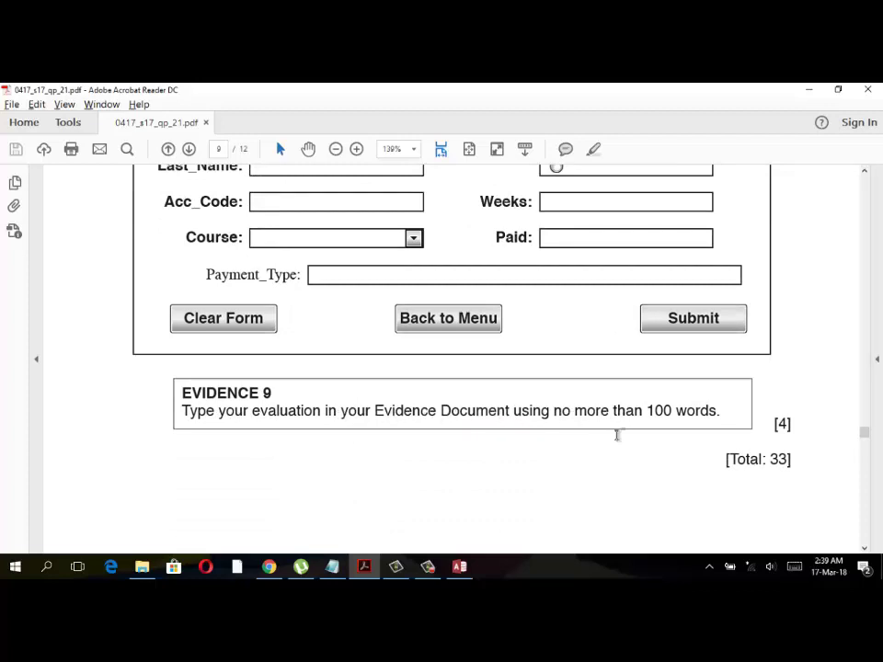
scroll(593, 451, "up", 2)
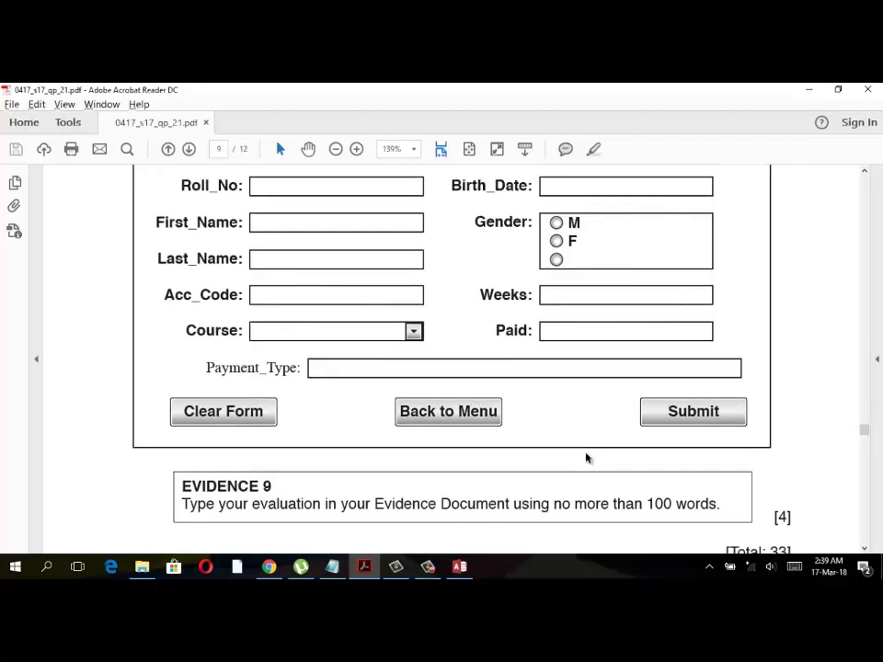
scroll(583, 457, "up", 1)
scroll(583, 457, "up", 1)
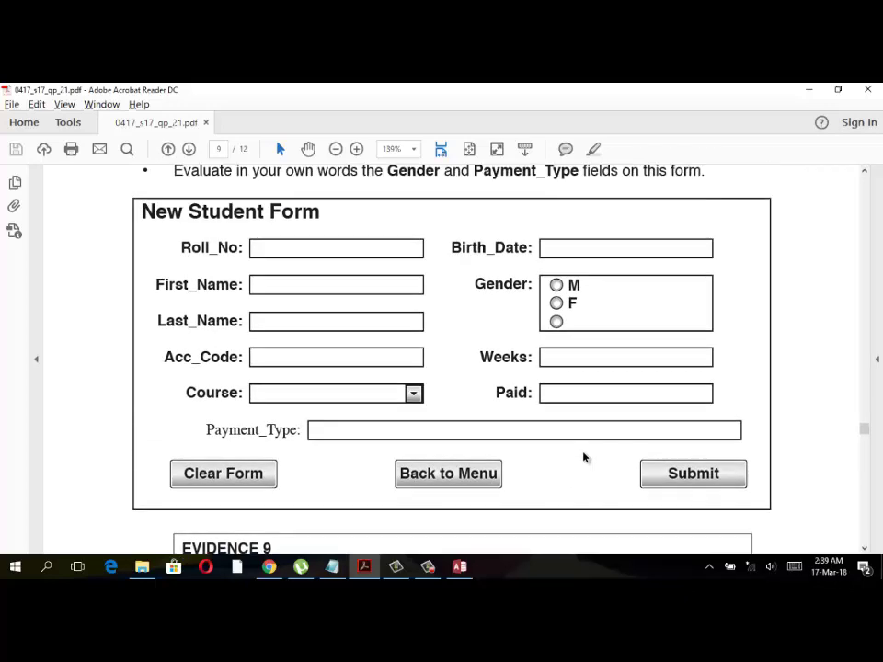
scroll(583, 457, "up", 1)
scroll(583, 457, "up", 1)
scroll(582, 457, "down", 1)
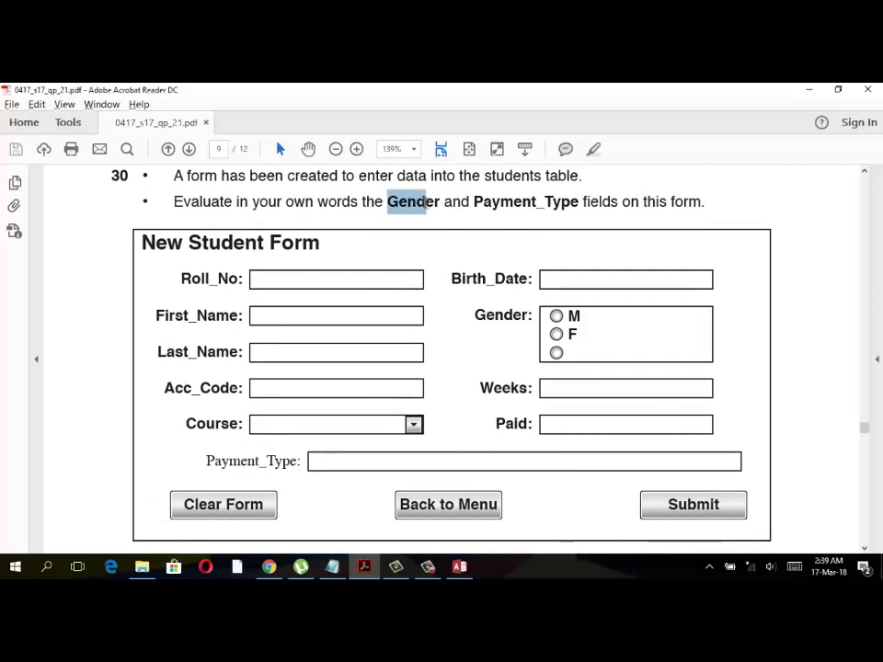
left_click_drag(387, 202, 445, 202)
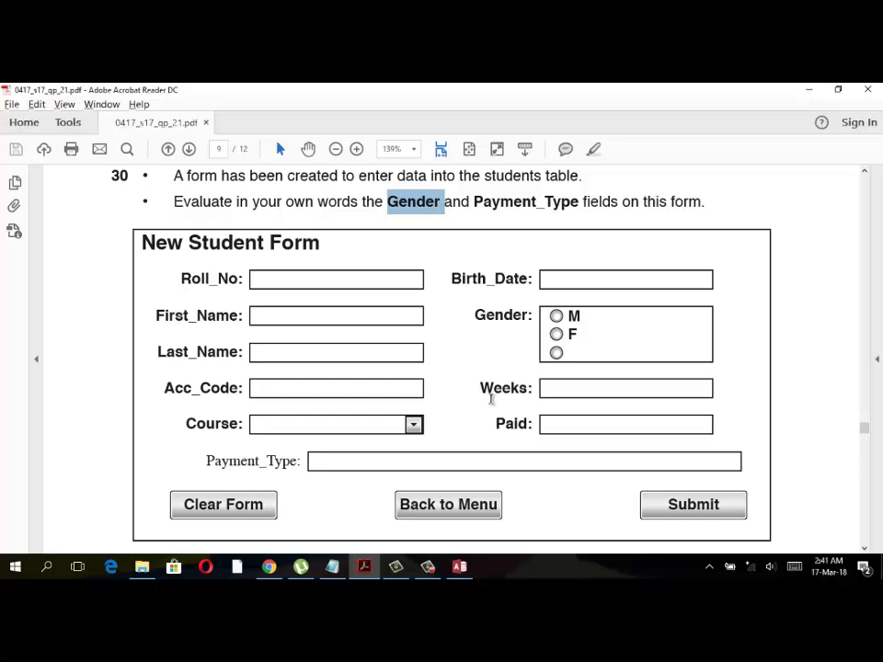
scroll(422, 426, "down", 1)
scroll(466, 329, "down", 3)
scroll(467, 356, "down", 3)
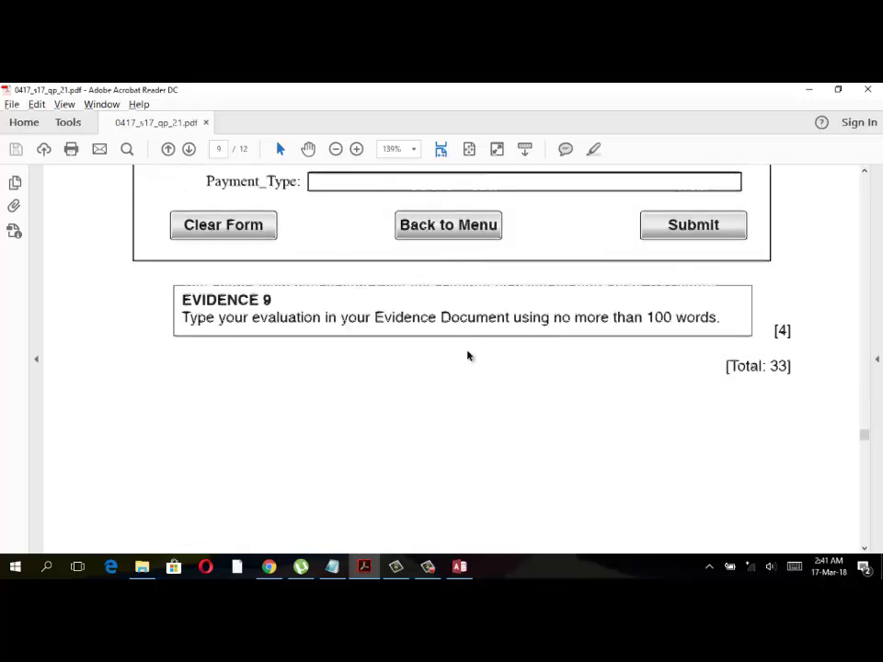
scroll(469, 356, "down", 2)
scroll(468, 353, "up", 1)
scroll(441, 344, "up", 5)
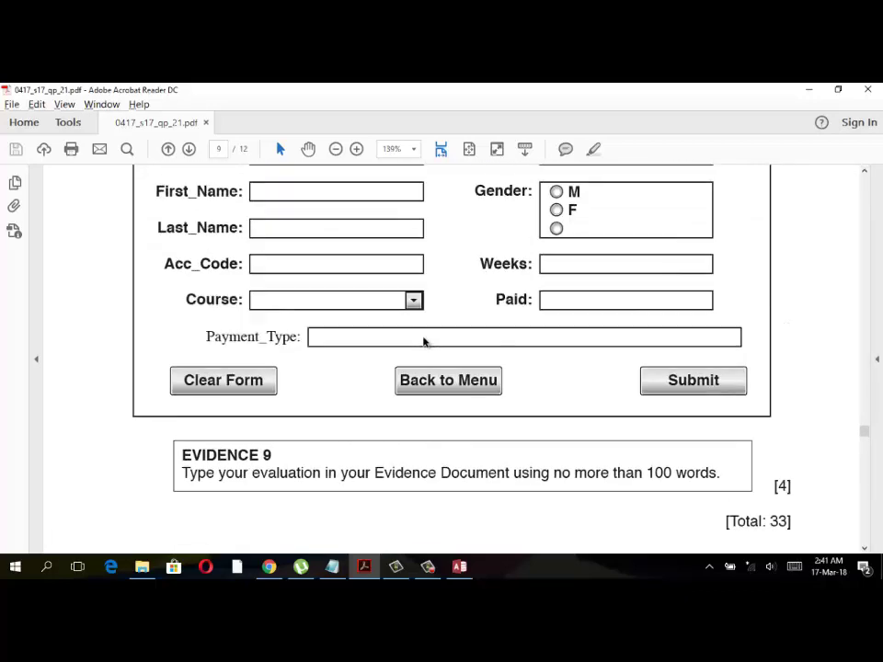
scroll(425, 342, "up", 2)
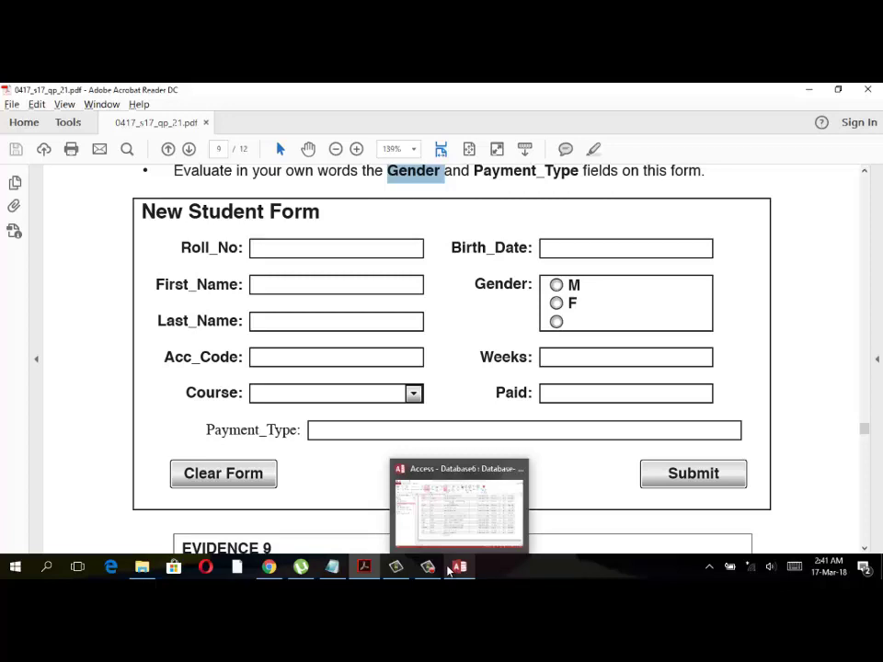
Close the Outstanding Room Fees report, saving its design changes.
left_click(451, 567)
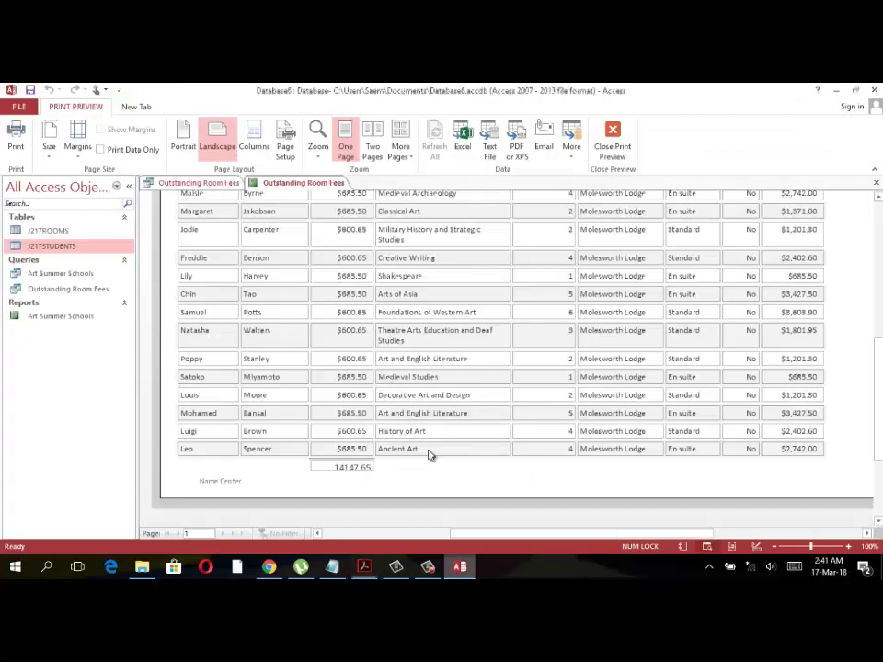
left_click(612, 139)
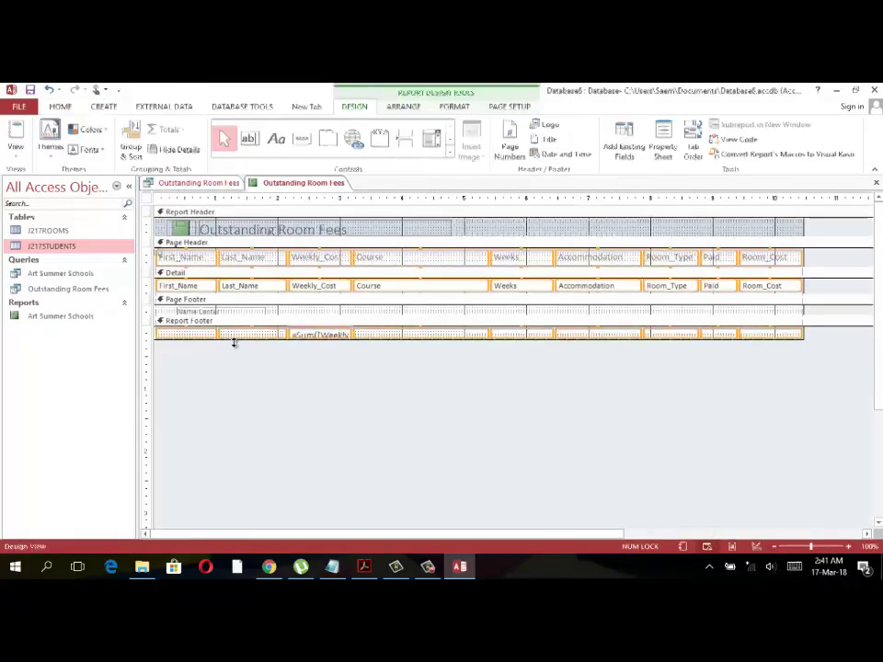
left_click(876, 182)
left_click(392, 361)
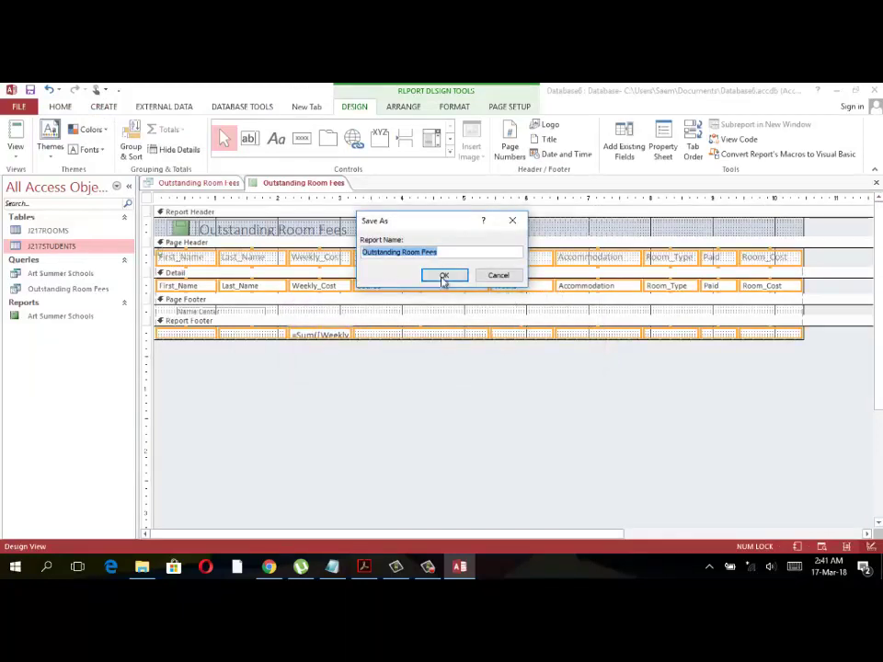
left_click(444, 275)
Create a new form from the J217ROOMS table, with its J217STUDENTS subform.
double_click(60, 231)
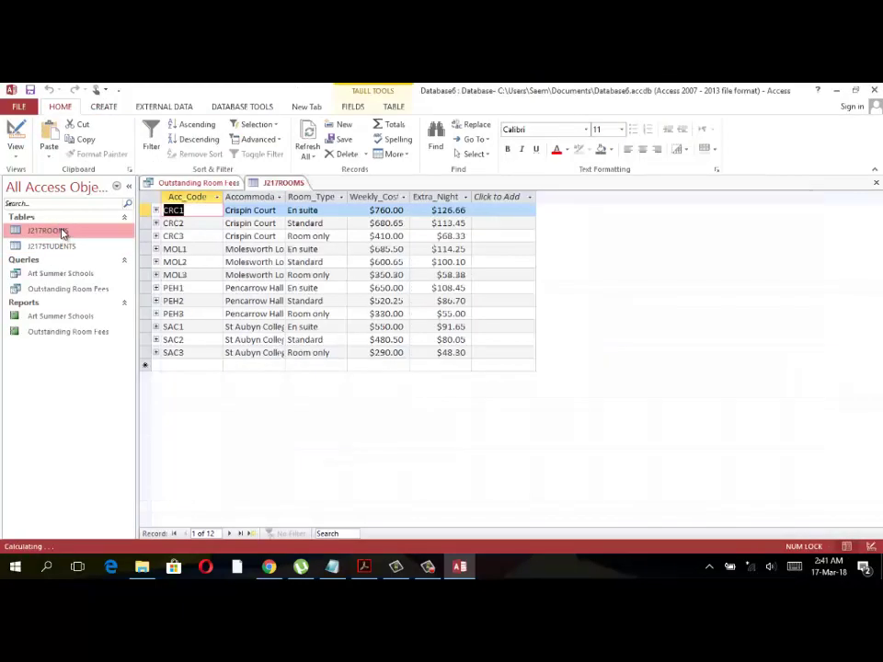
left_click(103, 107)
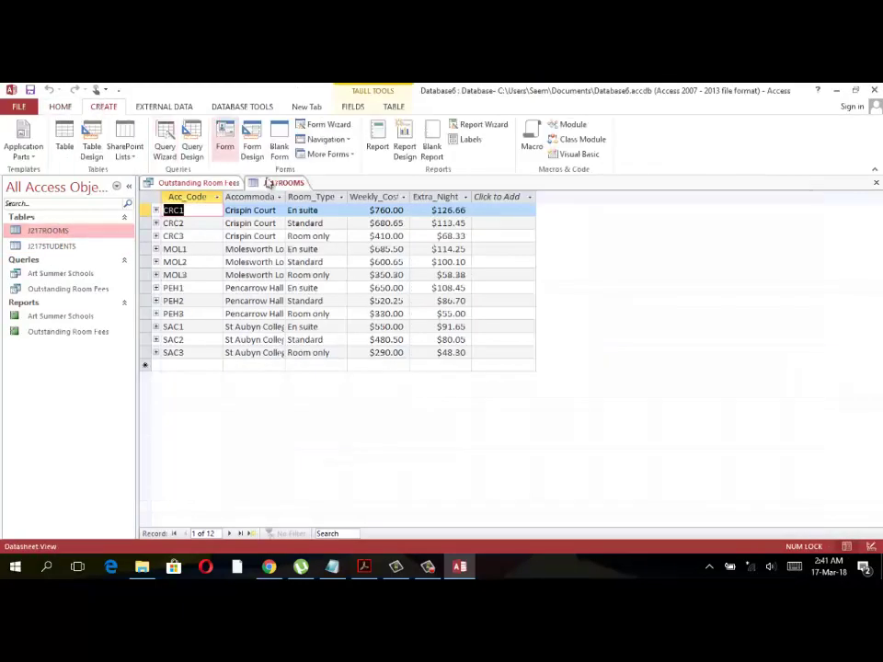
left_click(229, 147)
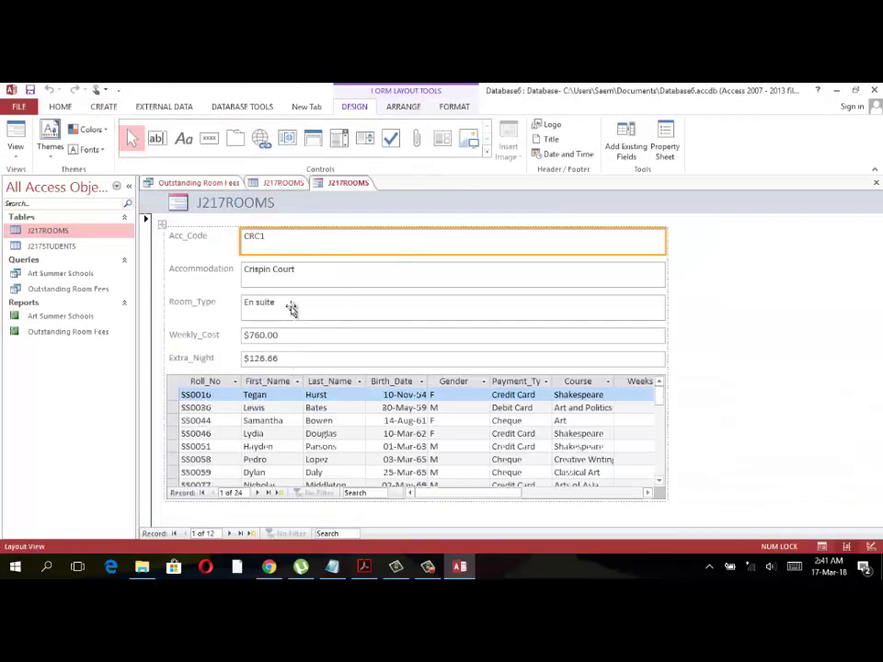
left_click(321, 312)
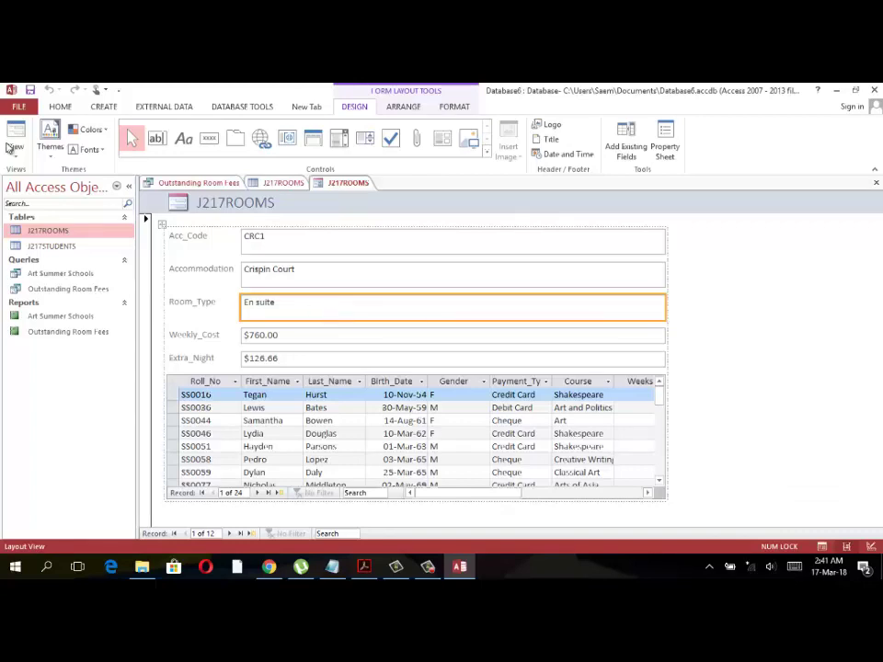
In design view, delete the Room_Type text box and its label from the form.
left_click(16, 149)
left_click(45, 225)
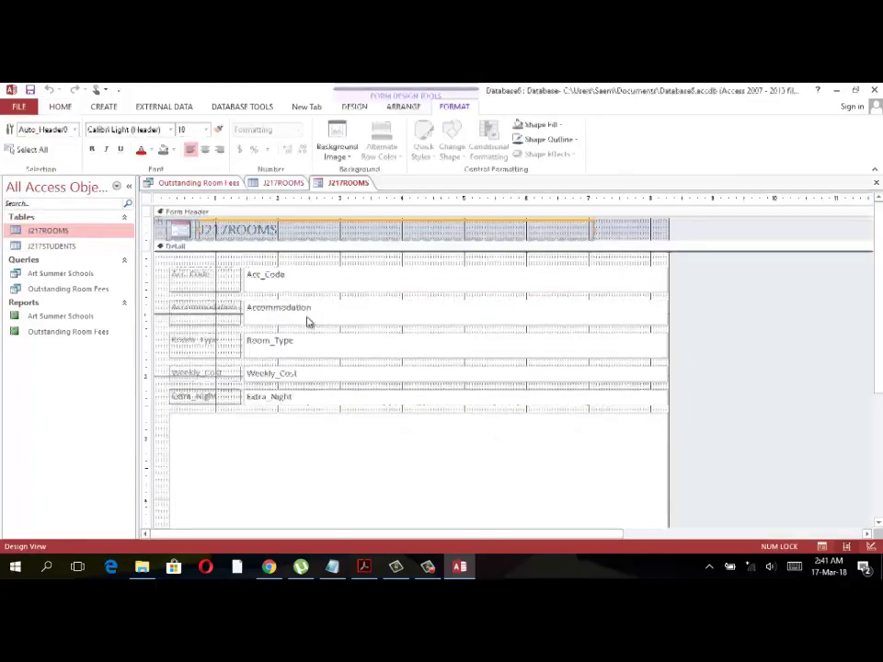
left_click(293, 346)
key("Delete")
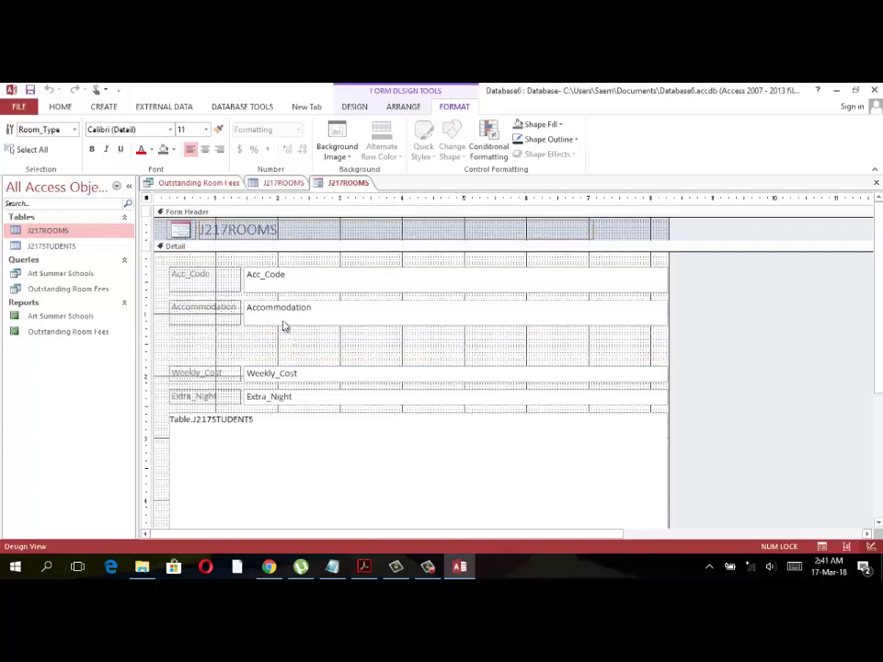
left_click(354, 107)
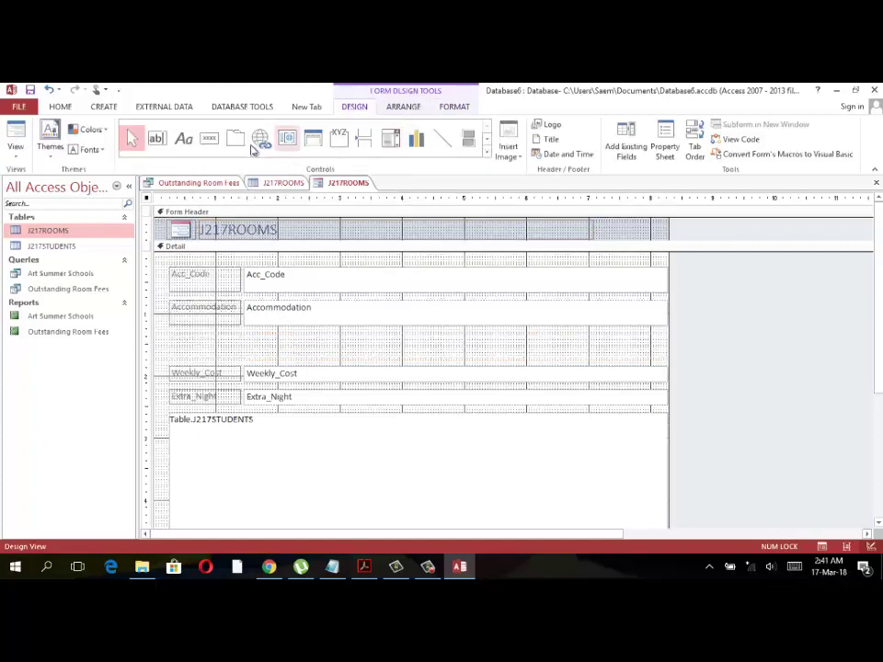
Draw a combo box below Accommodation that lists Room_Type values from the J217ROOMS table.
left_click(391, 138)
left_click_drag(246, 329, 415, 355)
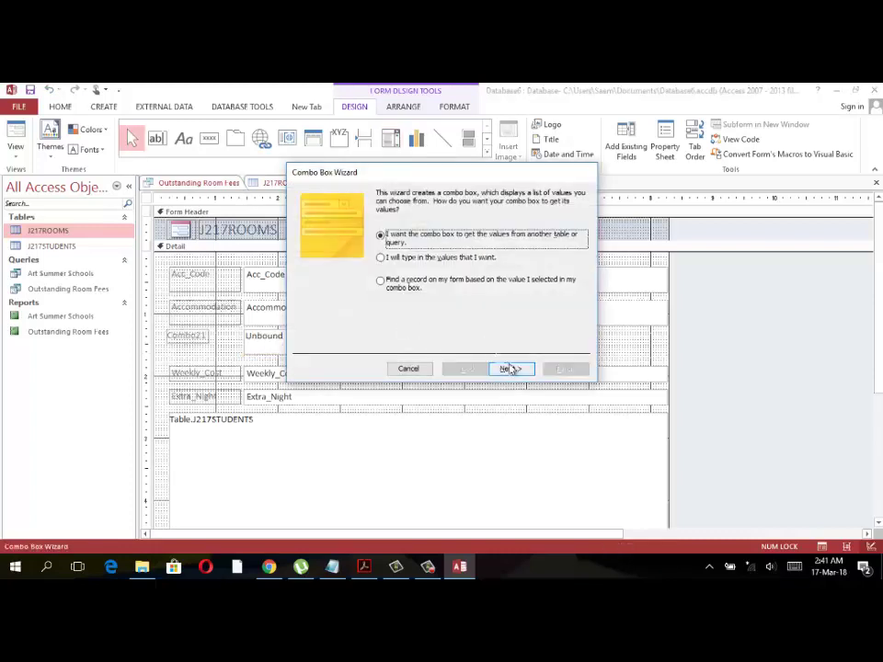
left_click(507, 369)
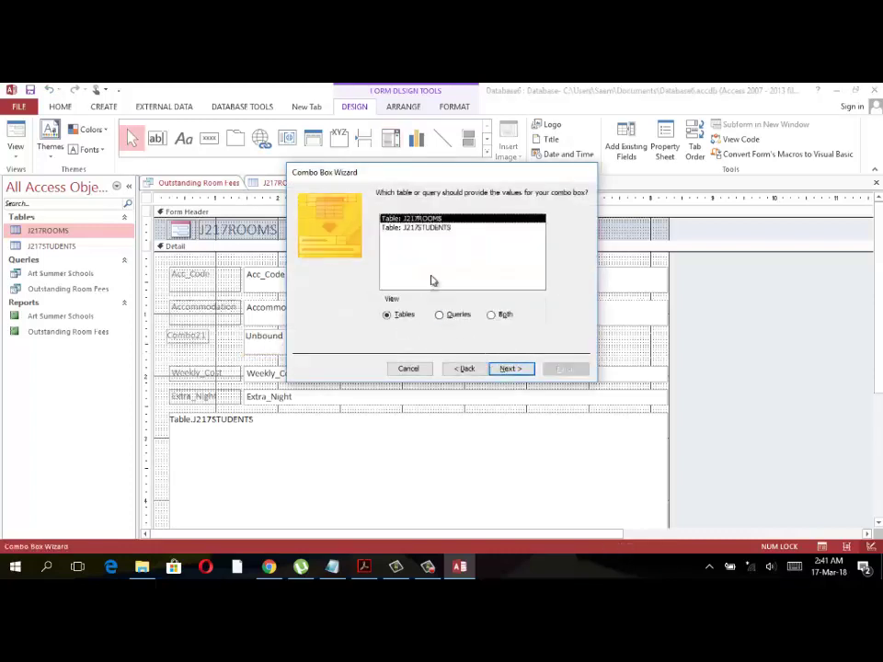
left_click(507, 369)
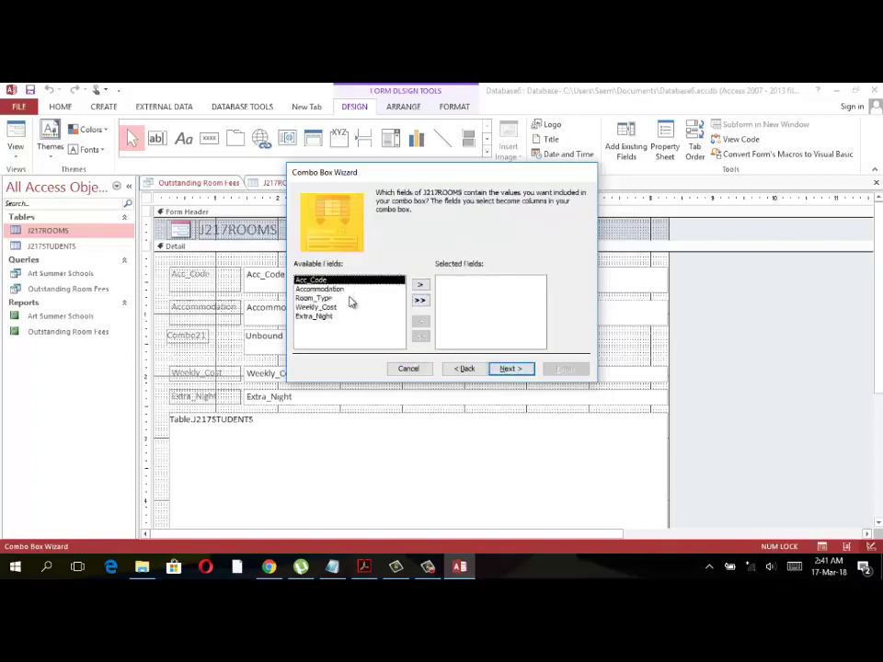
left_click(349, 298)
left_click(419, 285)
Complete the combo box wizard, with no sorting, storing the chosen value in the Room_Type field.
left_click(523, 368)
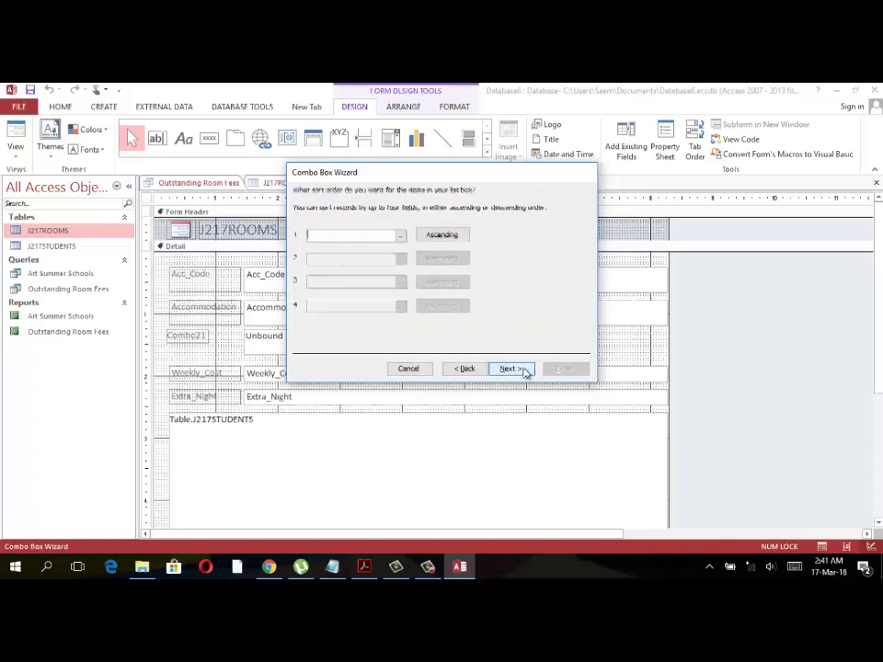
left_click(521, 369)
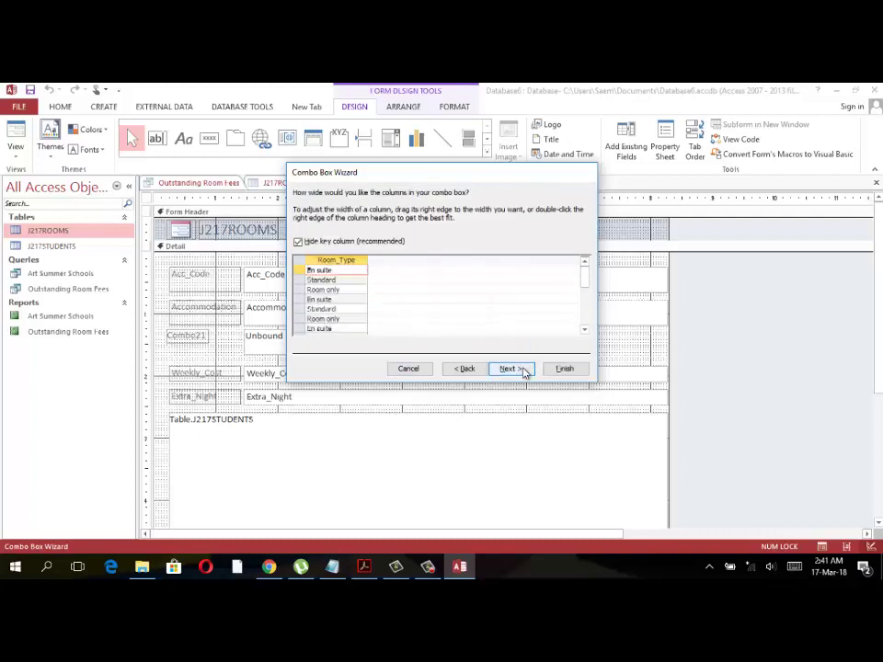
left_click(522, 368)
left_click(381, 251)
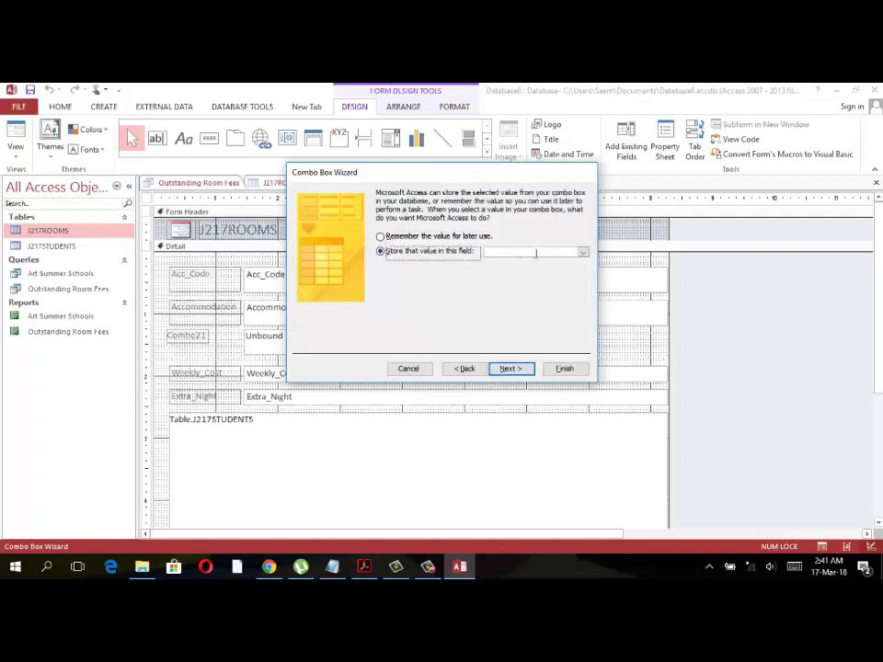
left_click(581, 252)
left_click(562, 279)
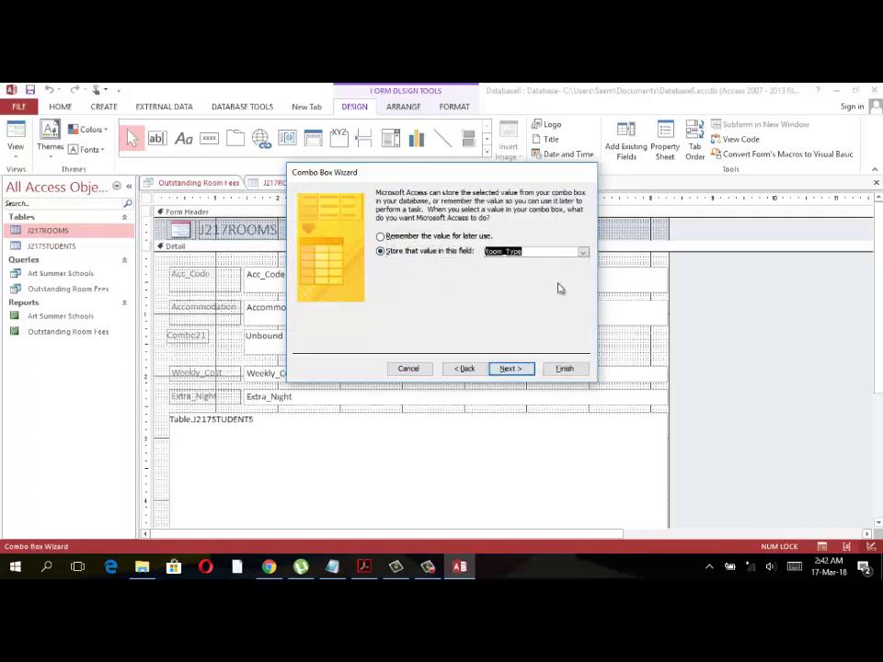
left_click(508, 368)
left_click(547, 367)
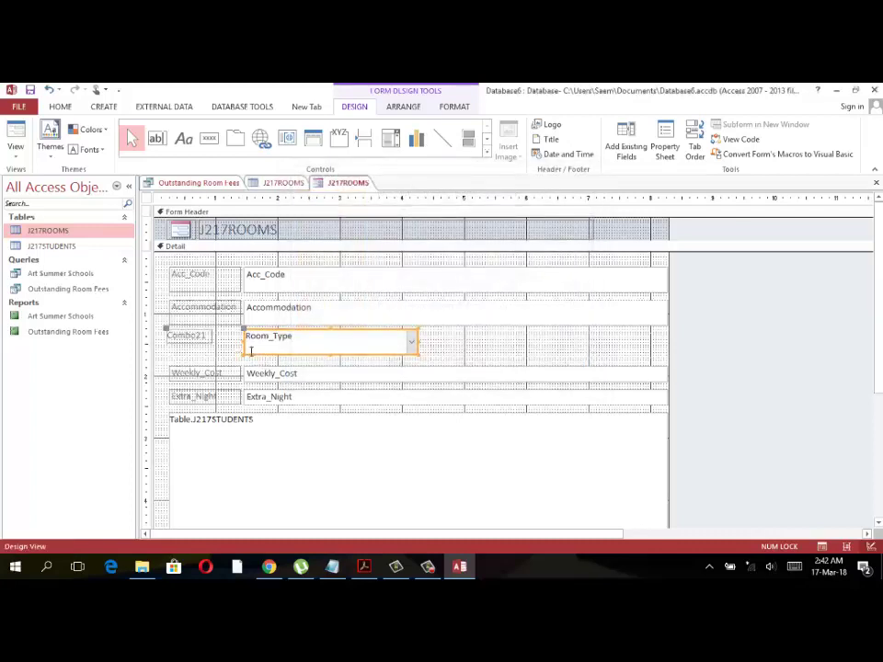
left_click(187, 335)
Rename the Combo21 label to 'Room Type' and shift the label and combo box left.
key("ctrl+a")
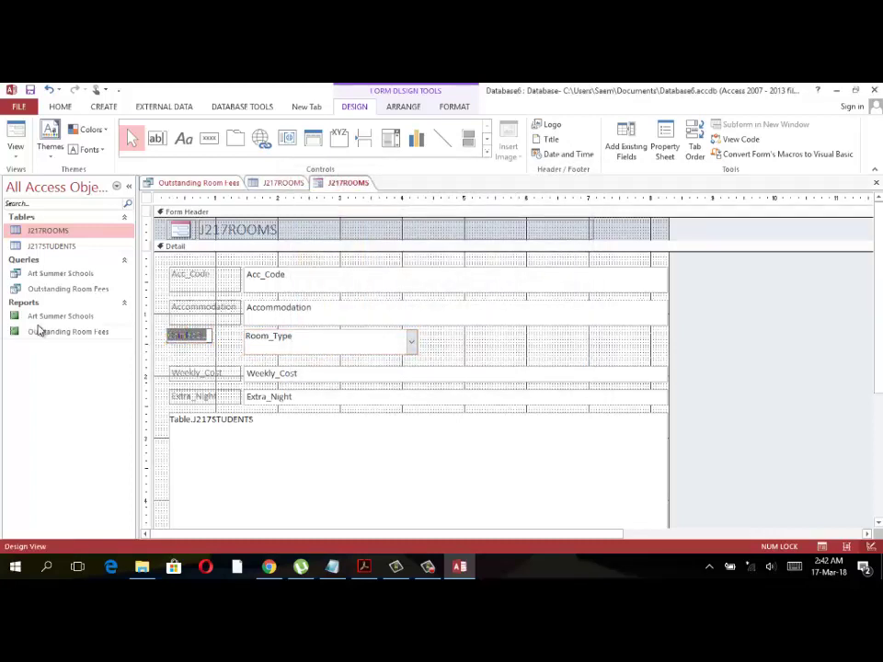
key("Delete")
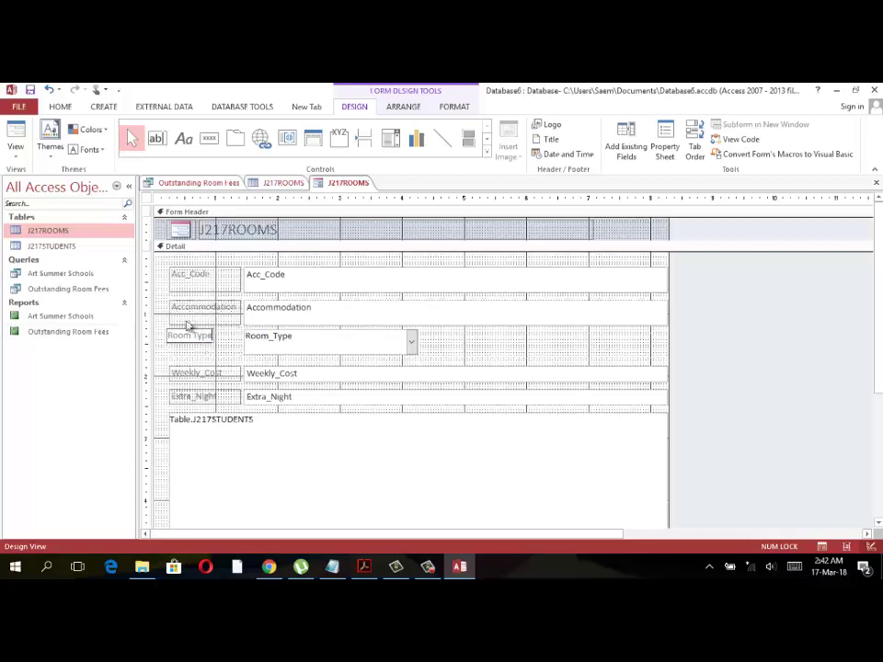
key("Return")
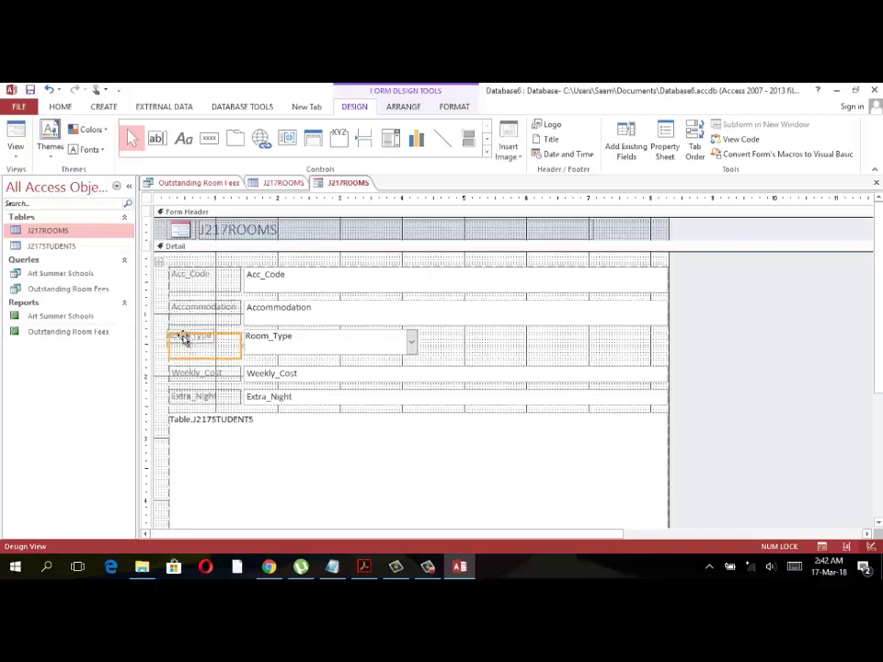
left_click(402, 345)
left_click_drag(403, 346, 252, 373)
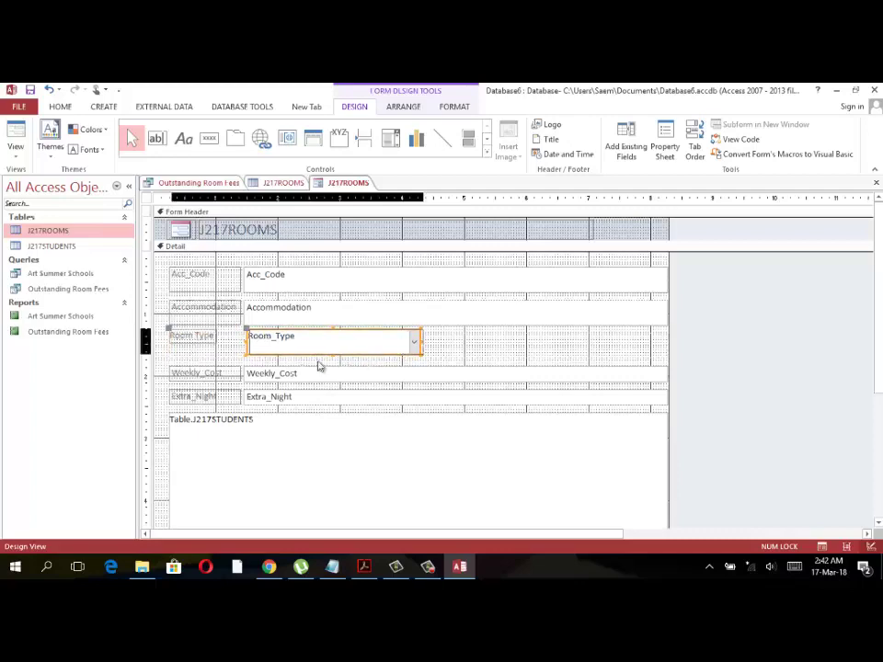
Place the Room_Type combo box between Accommodation and Weekly_Cost on the form.
left_click(14, 143)
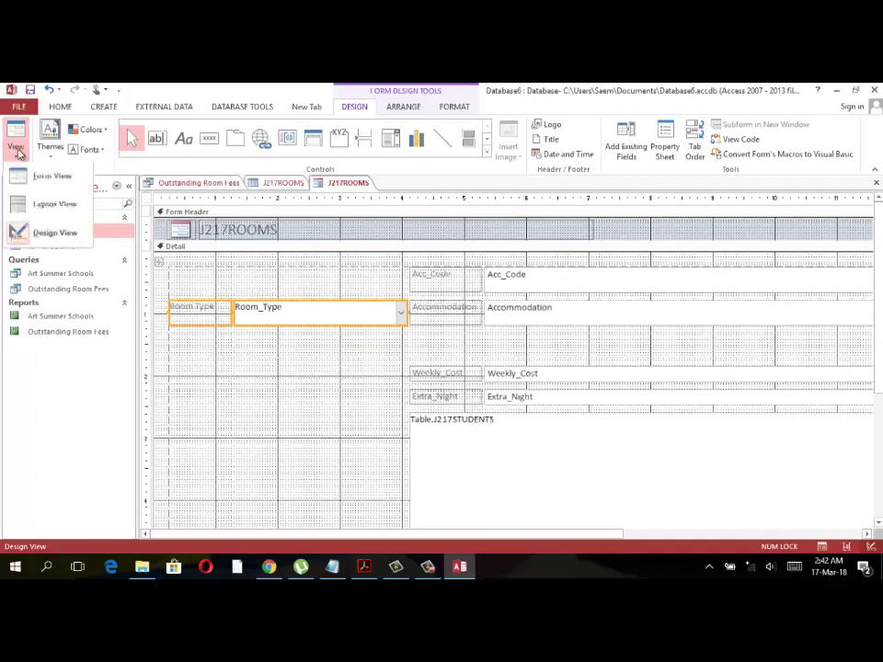
left_click(32, 173)
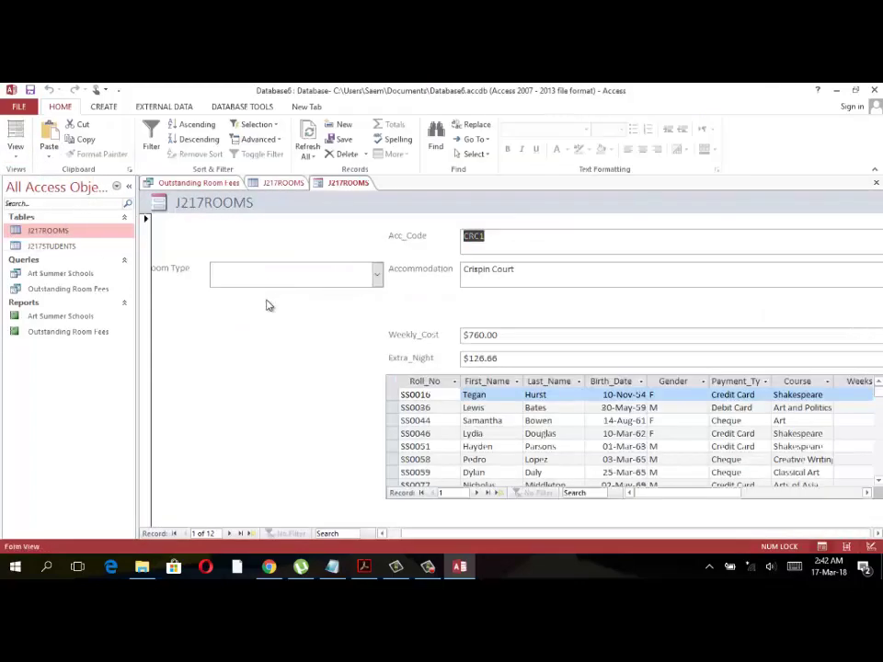
left_click(16, 147)
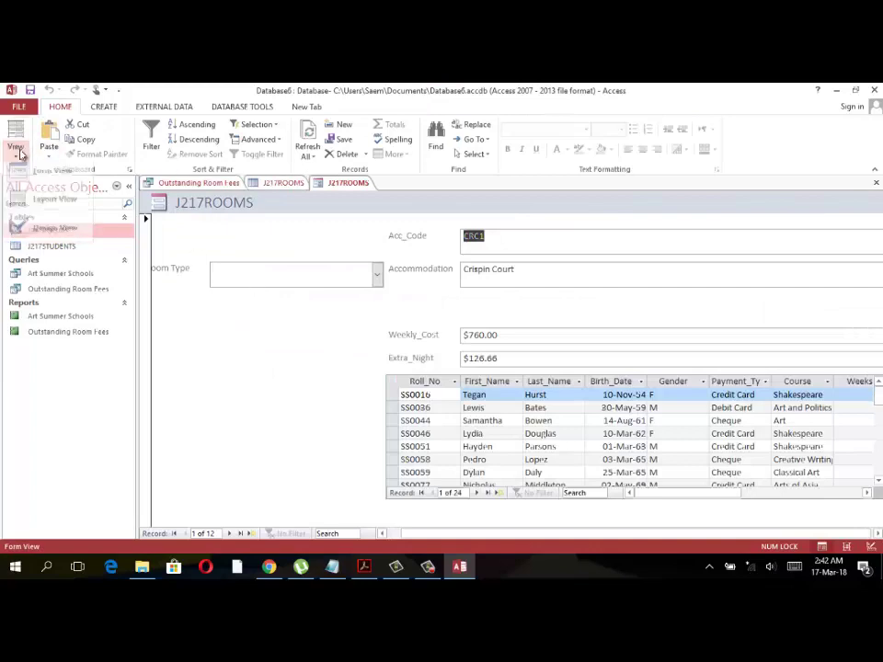
left_click(46, 233)
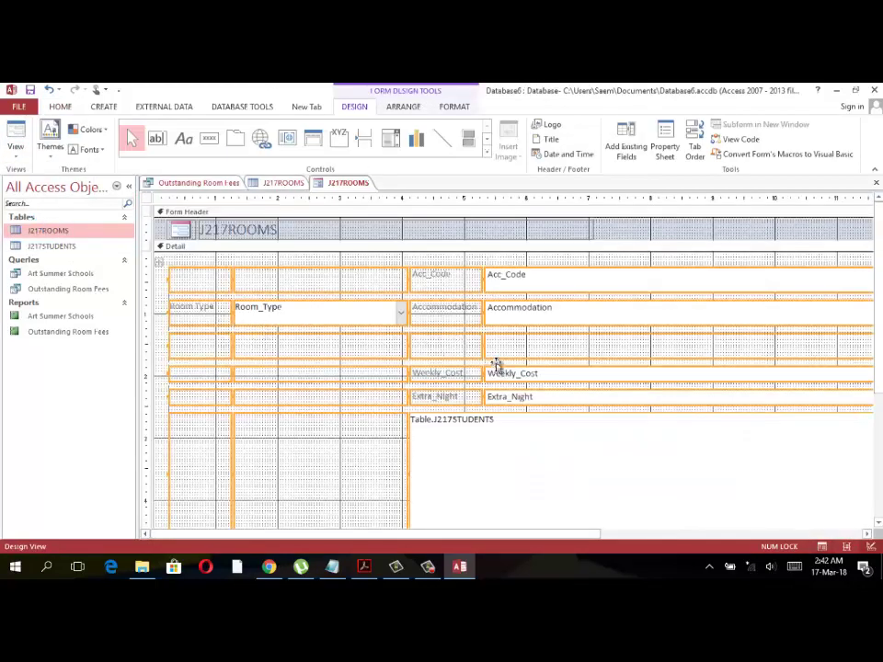
left_click(221, 326)
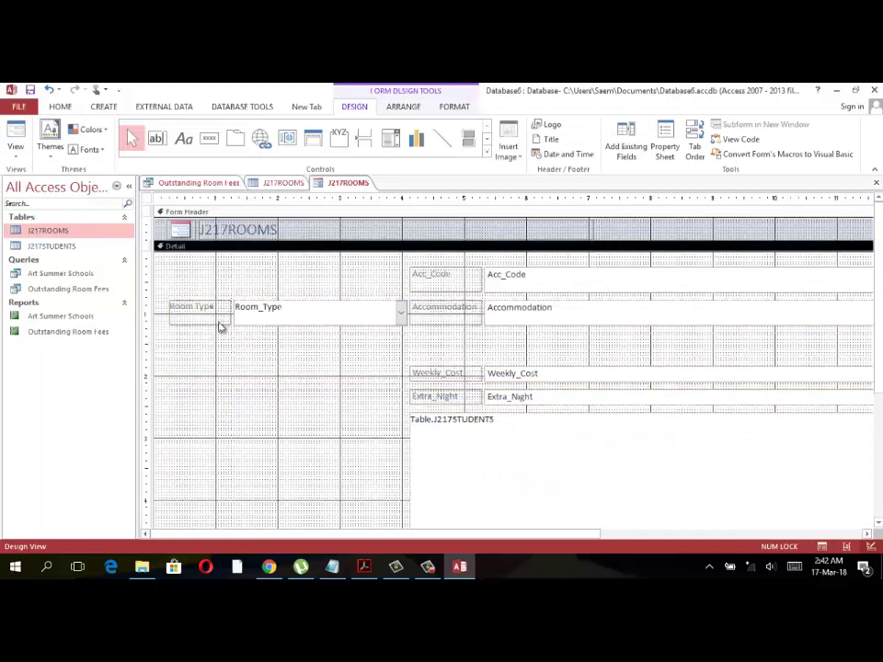
mouse_move(271, 322)
left_mouse_down()
mouse_move(446, 355)
mouse_move(569, 359)
left_mouse_up()
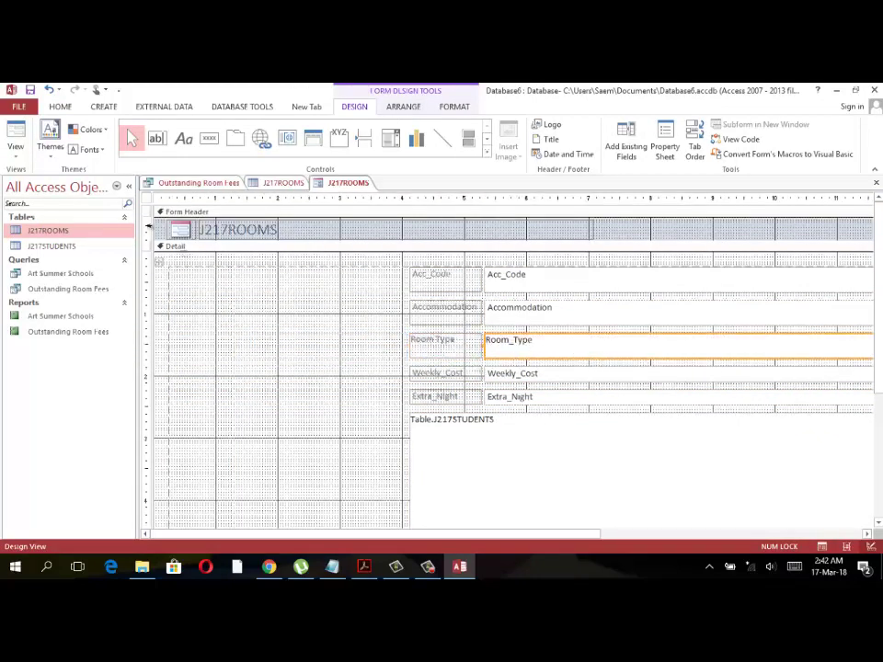
Delete the empty column of layout cells from the form design.
left_click(16, 153)
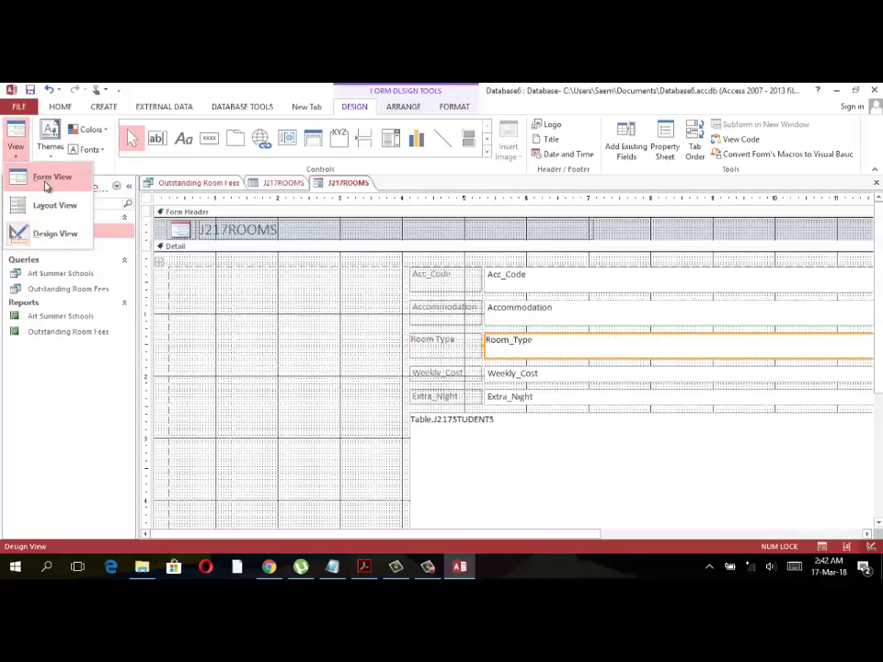
left_click(478, 536)
left_click(335, 273)
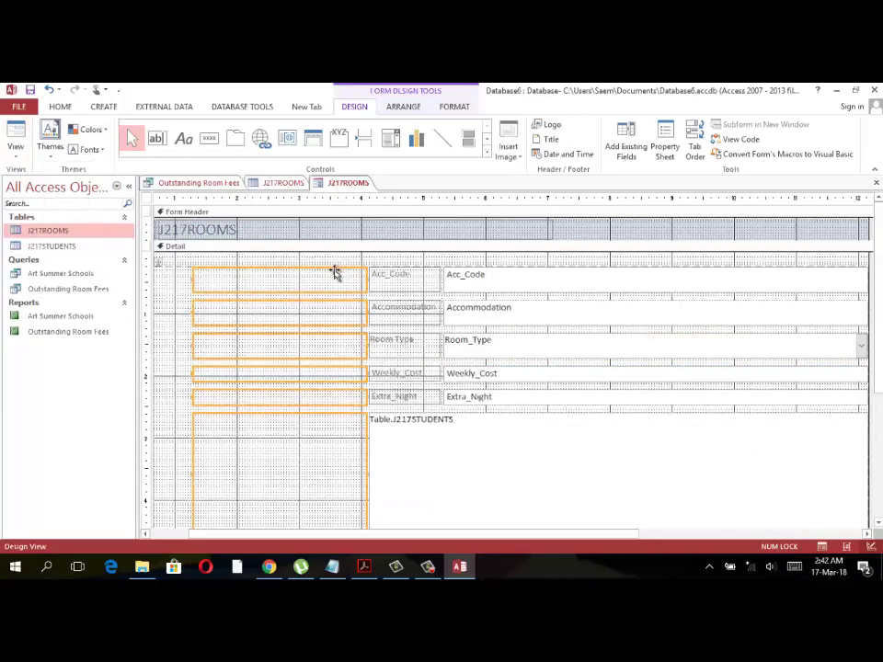
key("Delete")
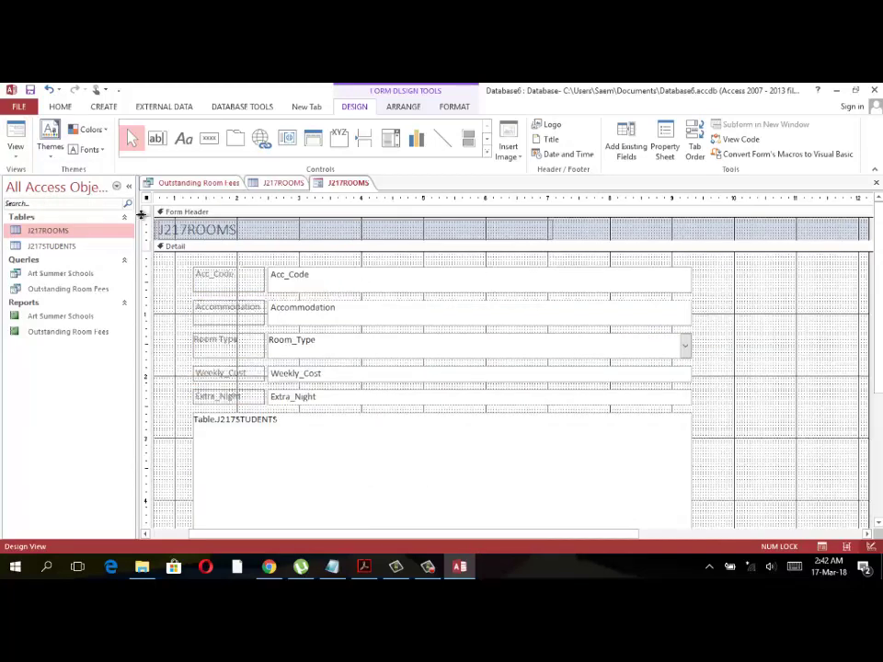
In Form view, set record CRC1's Room_Type to Standard from the drop-down list.
left_click(16, 155)
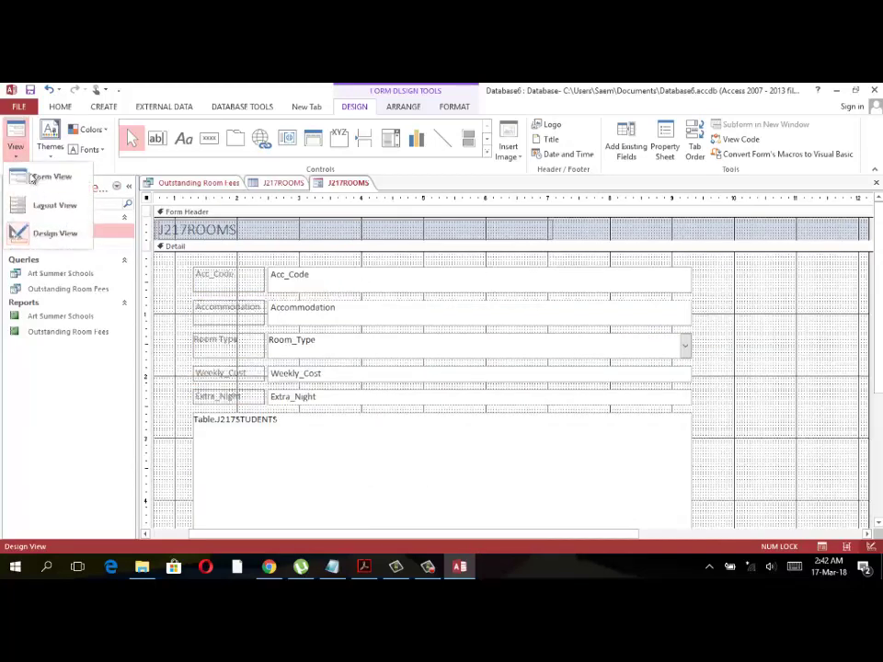
left_click(41, 175)
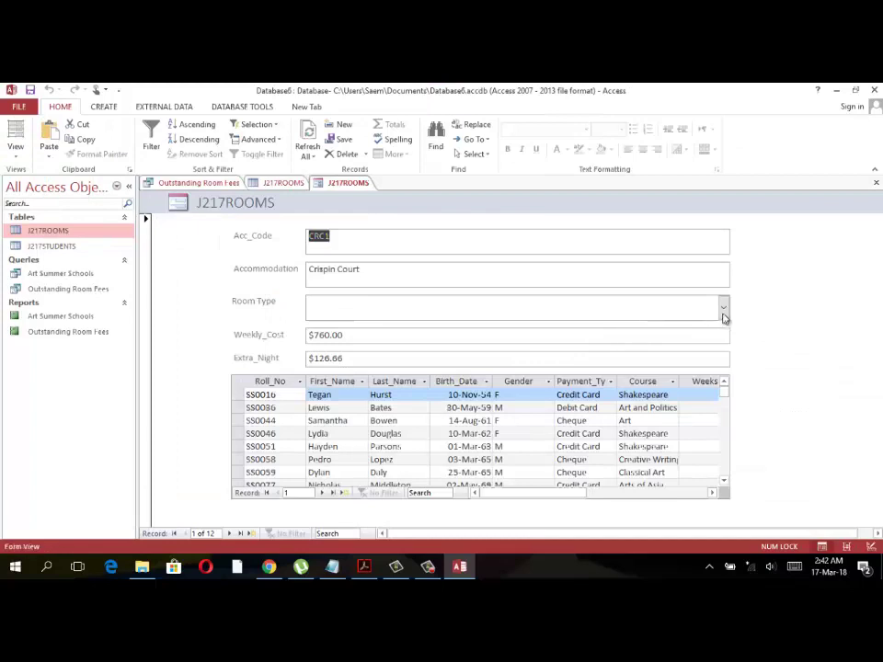
left_click(723, 307)
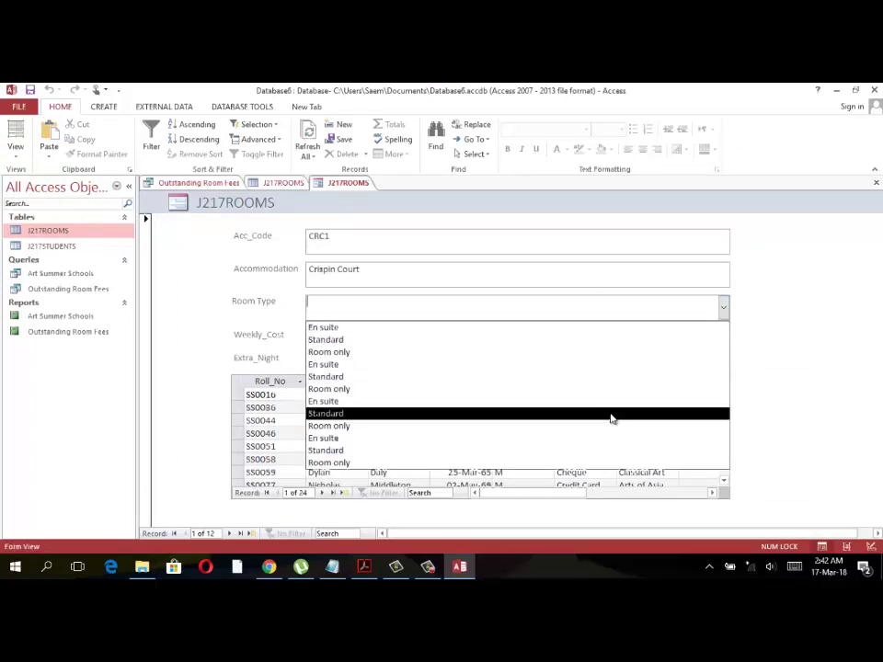
left_click(611, 413)
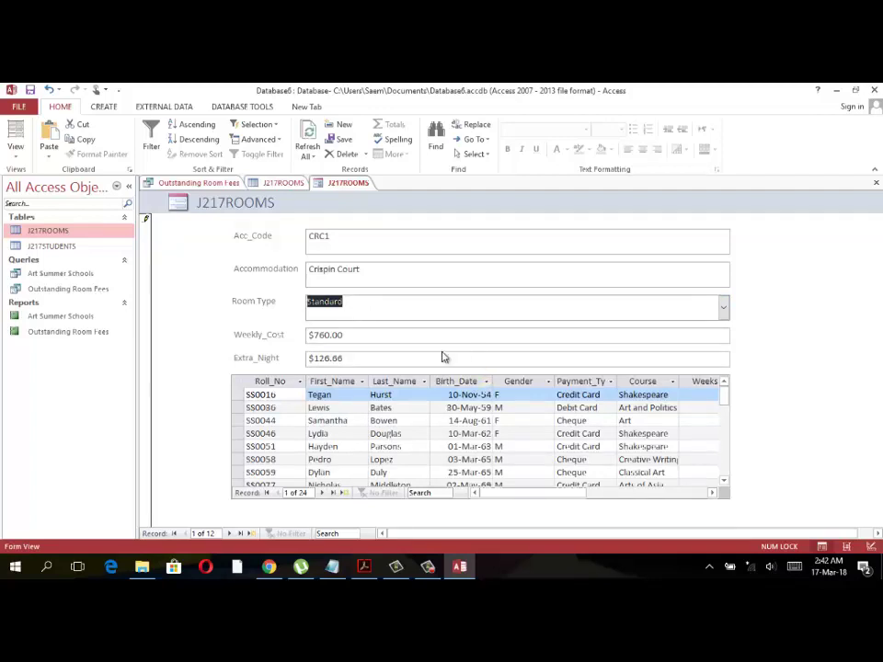
left_click(428, 566)
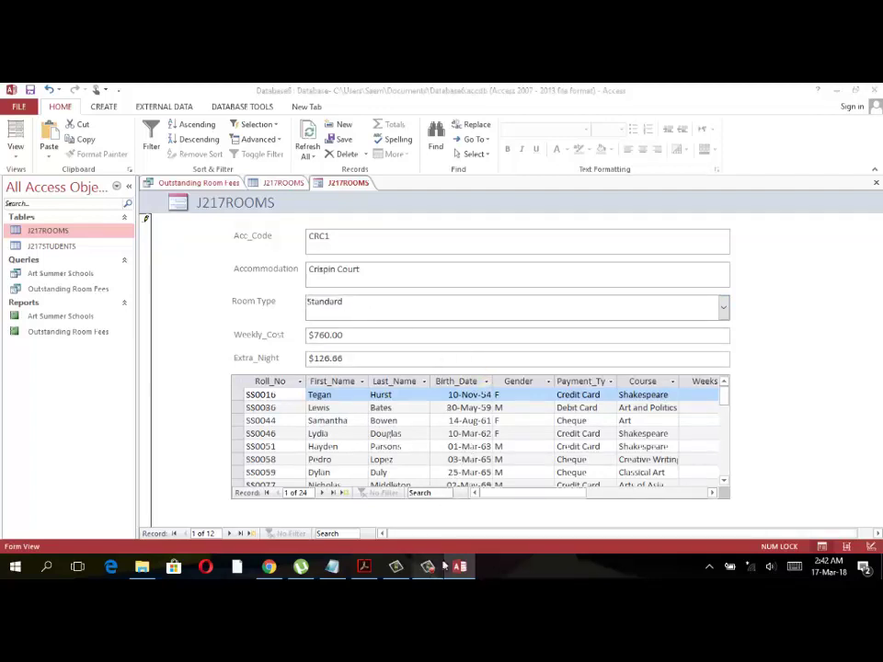